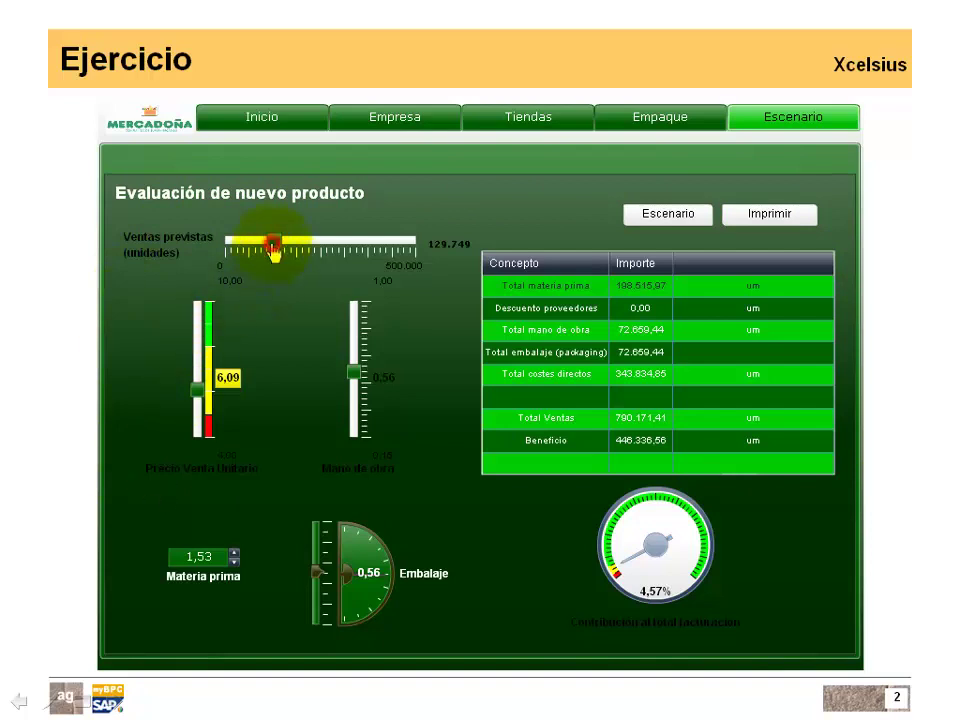
Step: Set Ventas previstas to about 261.375 units, Precio Venta Unitario to 9,13 and Mano de obra to 0,73
drag(272, 242, 325, 242)
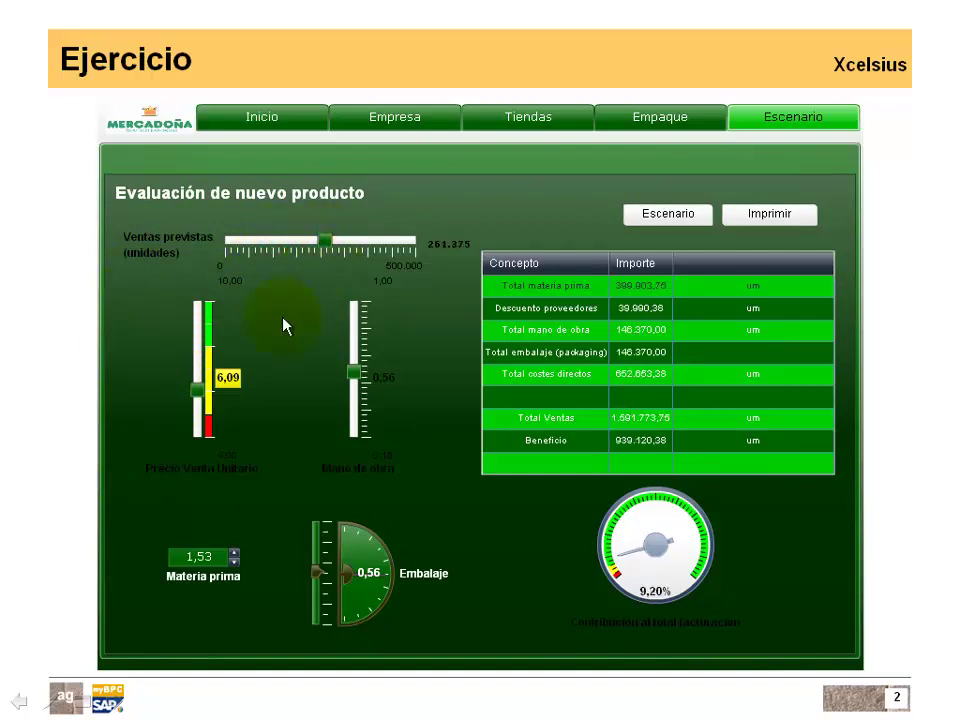
drag(198, 390, 198, 320)
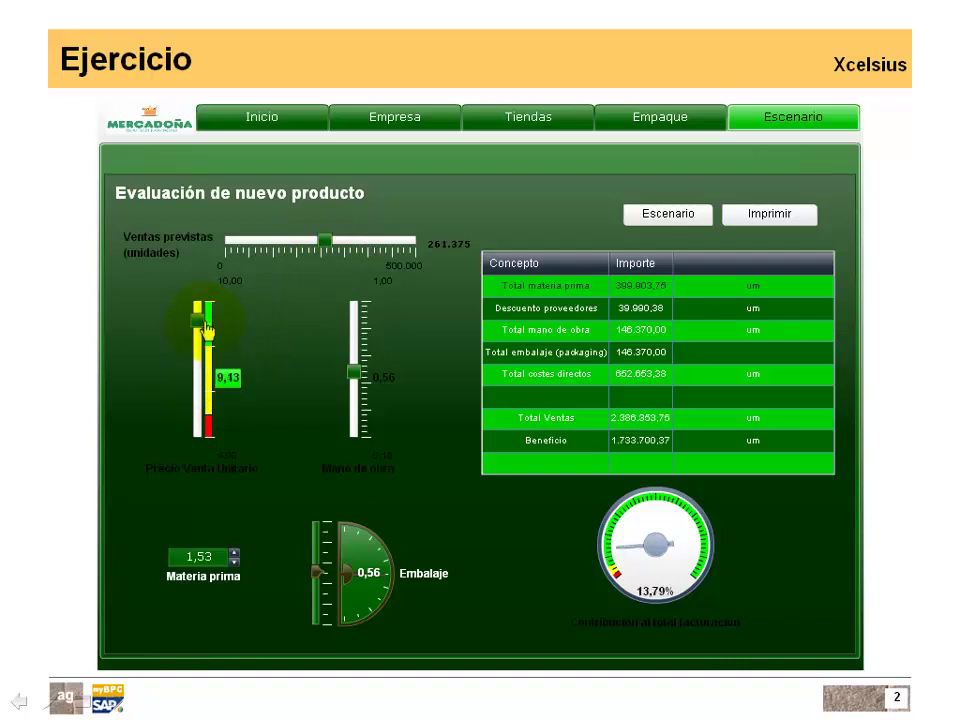
drag(354, 374, 354, 344)
Step: Set Materia prima to 1,52 and Embalaje to 0,79 in the new product evaluation
click(234, 552)
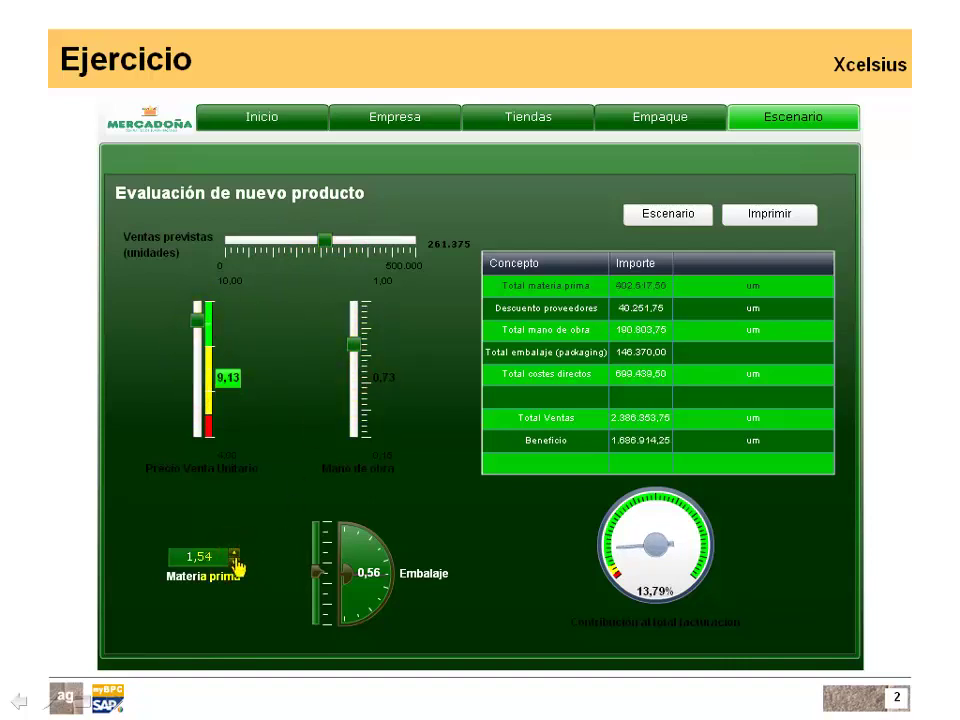
click(234, 563)
click(234, 563)
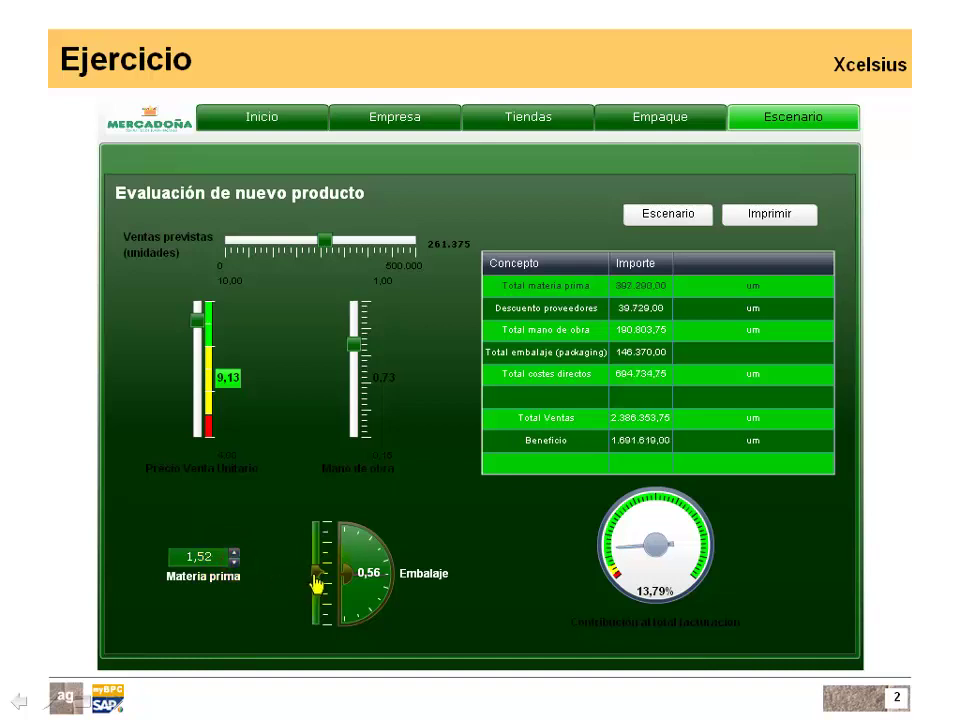
drag(316, 573, 321, 545)
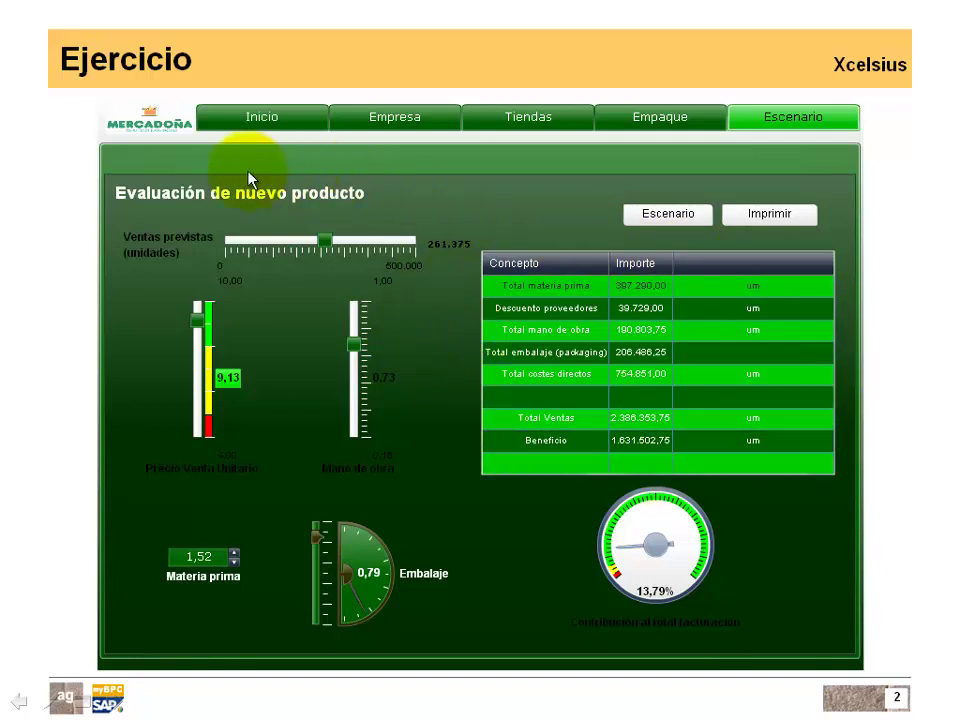
Step: Save the current dashboard values as a scenario named Demo01
click(658, 226)
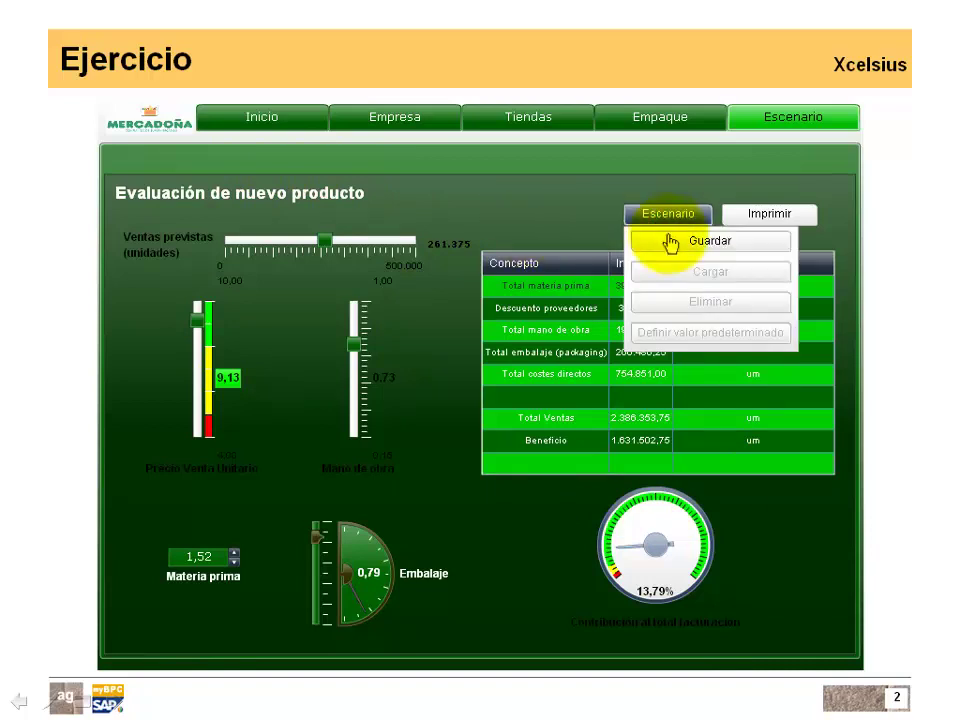
click(667, 248)
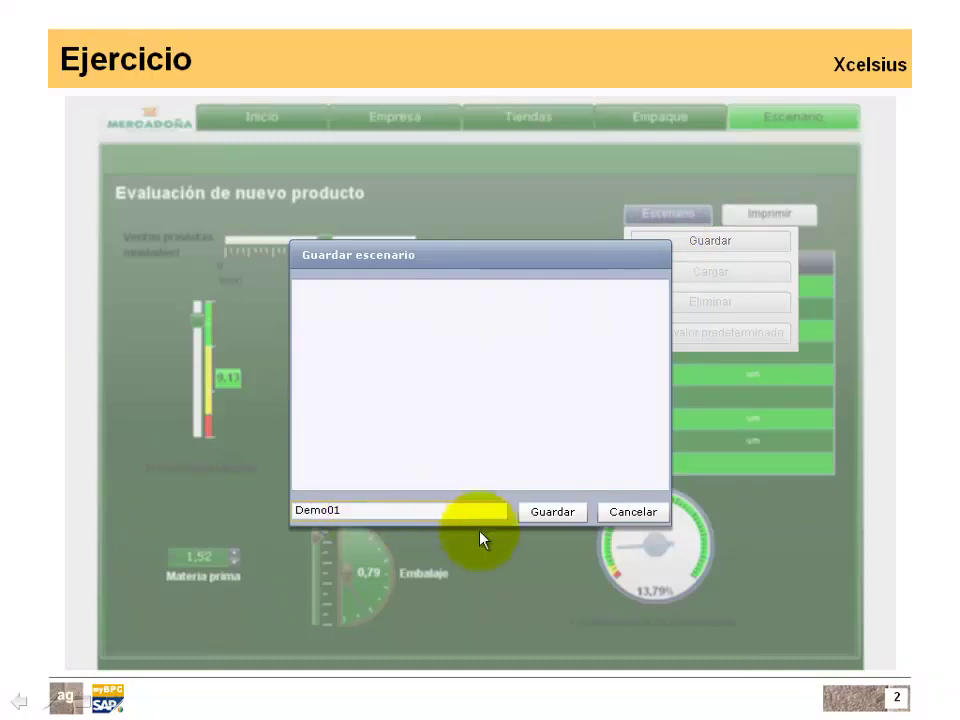
click(558, 514)
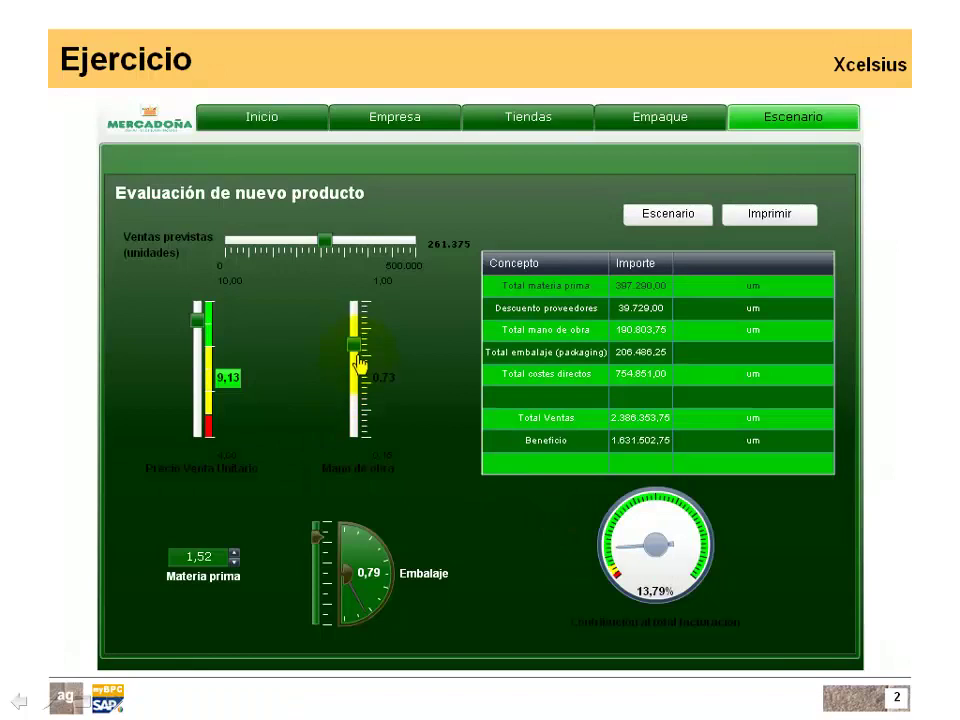
Step: Set Mano de obra to 0,56 and Precio Venta Unitario to 6,69, and save them as scenario Demo02
drag(357, 345, 357, 372)
drag(197, 323, 197, 375)
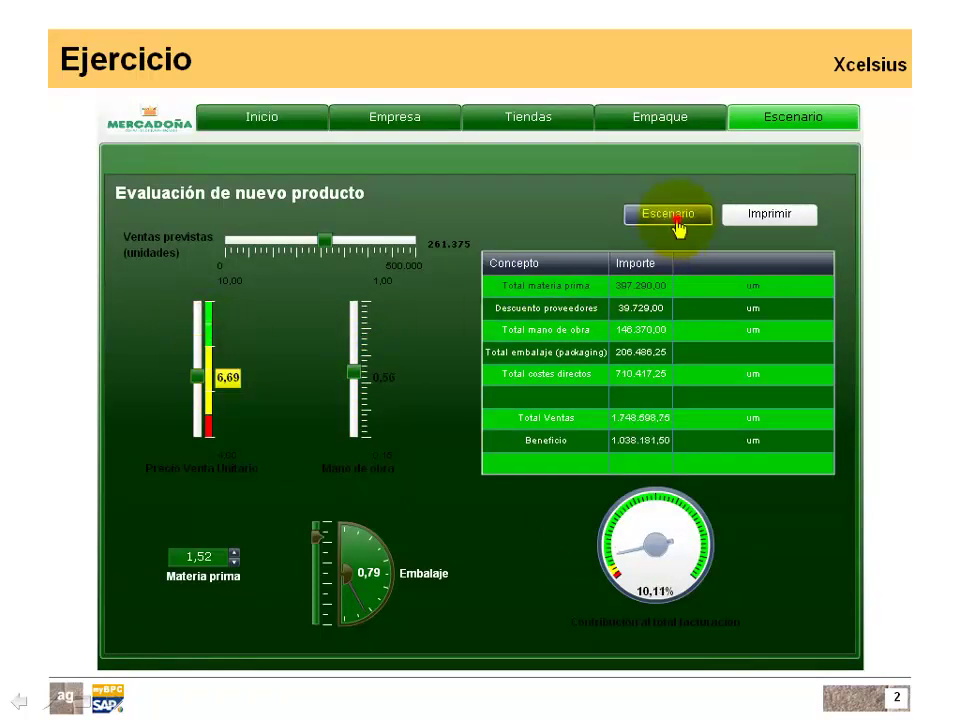
click(678, 216)
click(678, 243)
click(411, 510)
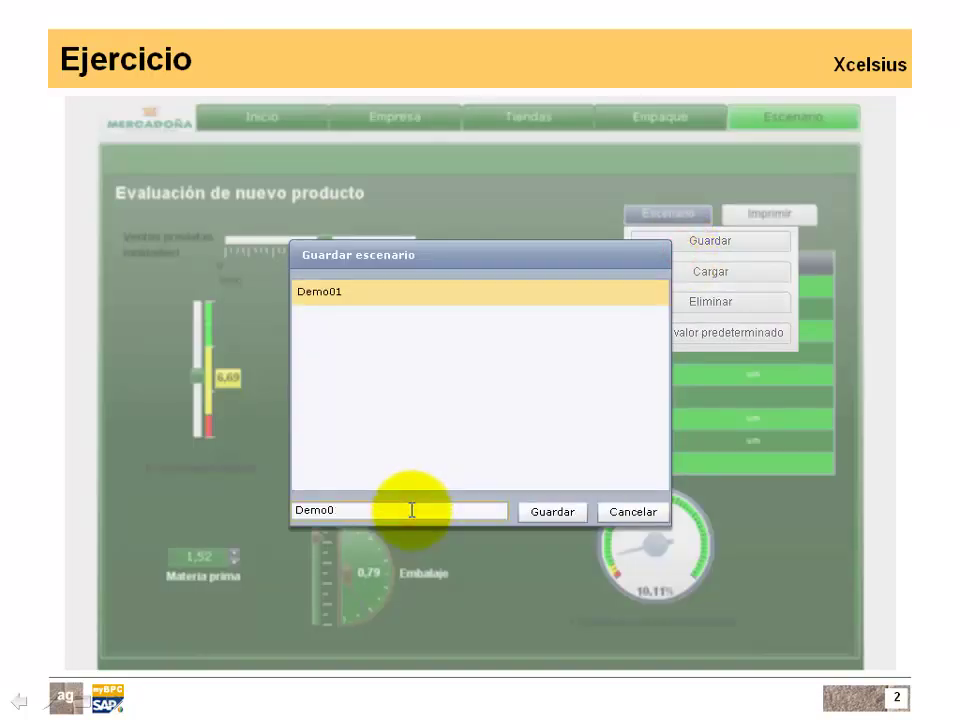
click(551, 512)
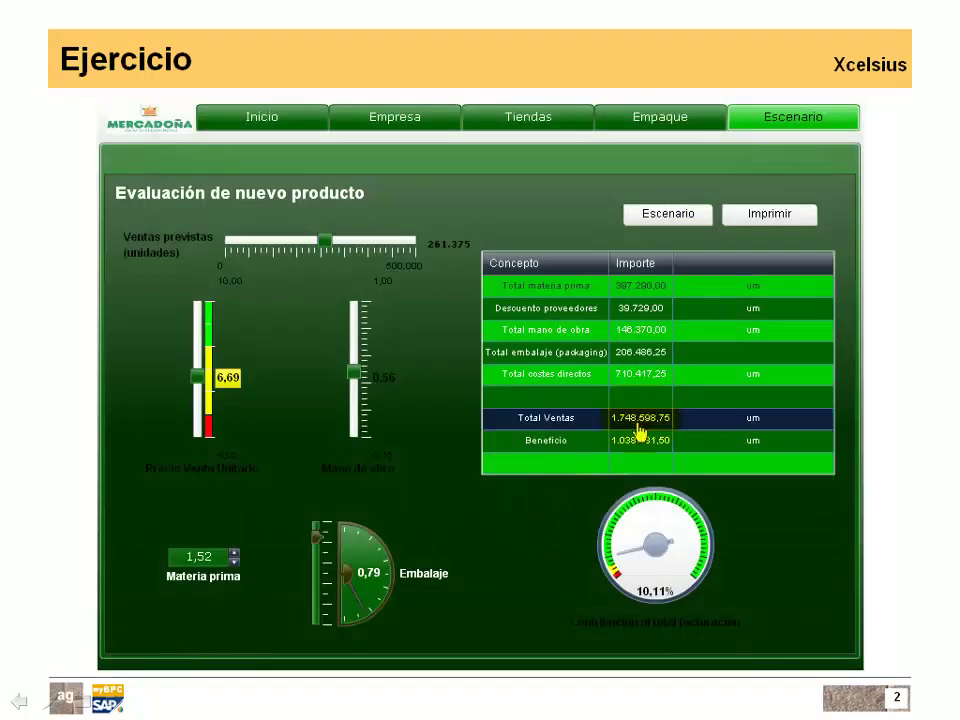
Step: Load the saved scenario Demo01 into the dashboard
click(670, 212)
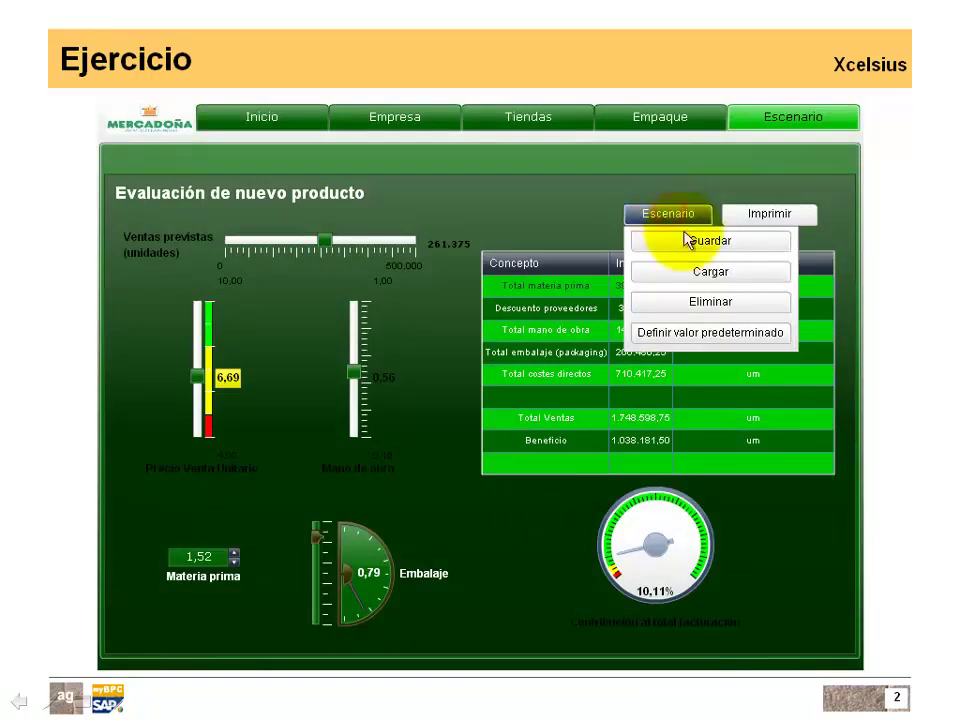
click(708, 276)
click(350, 292)
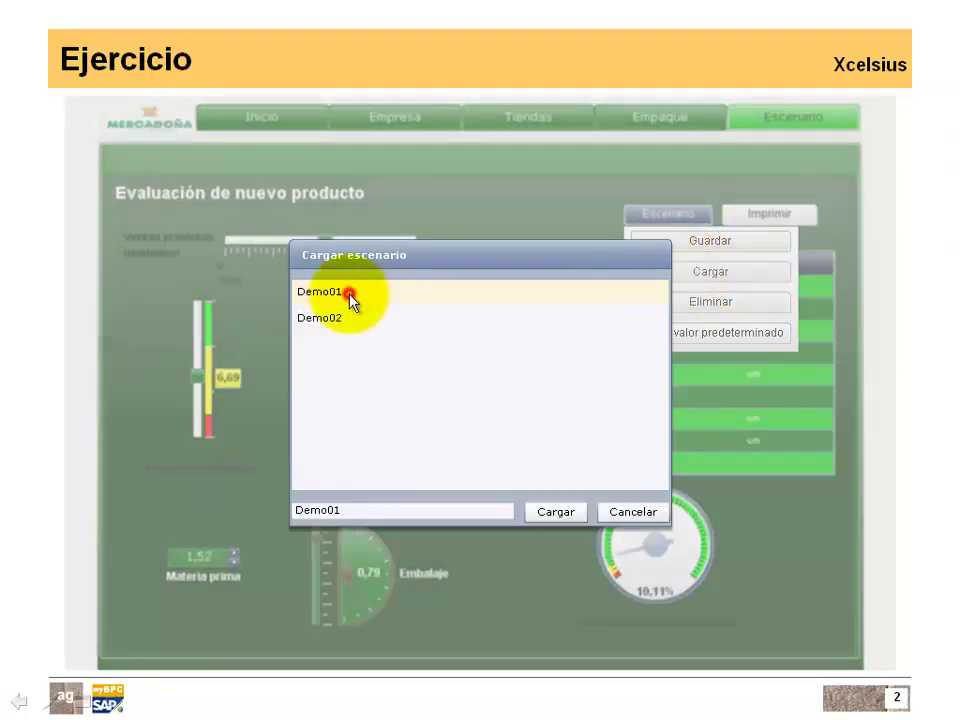
click(553, 513)
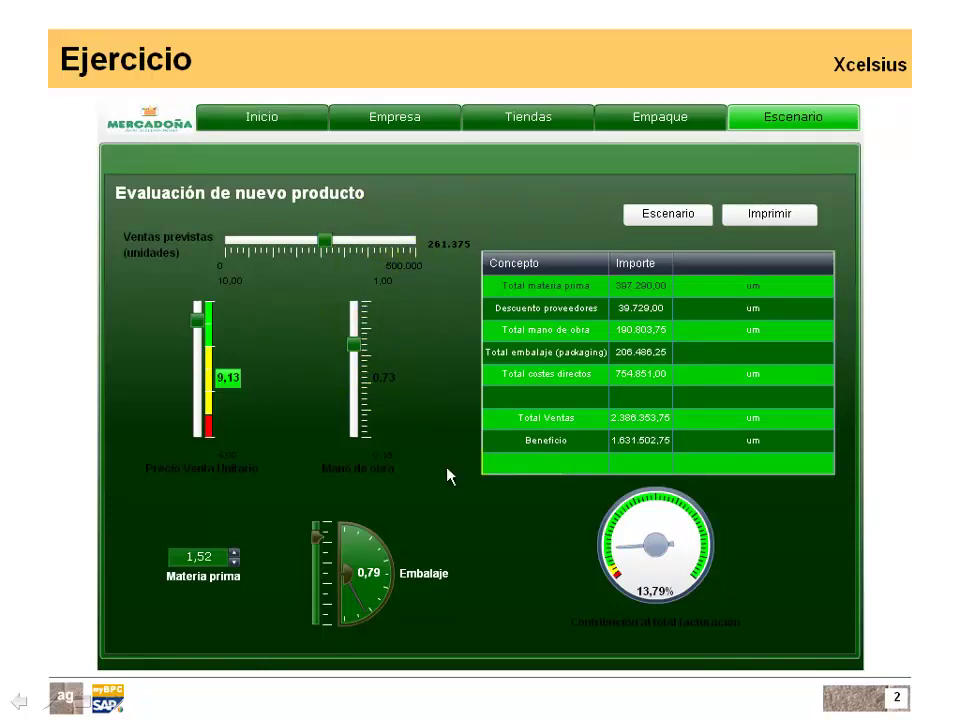
click(697, 217)
click(702, 304)
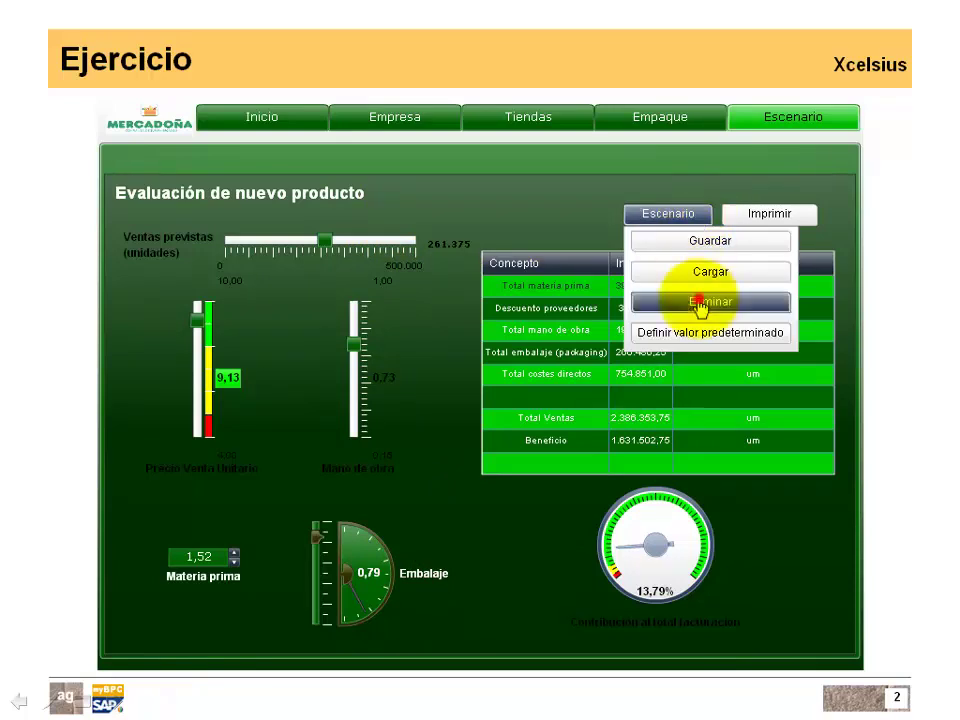
click(325, 318)
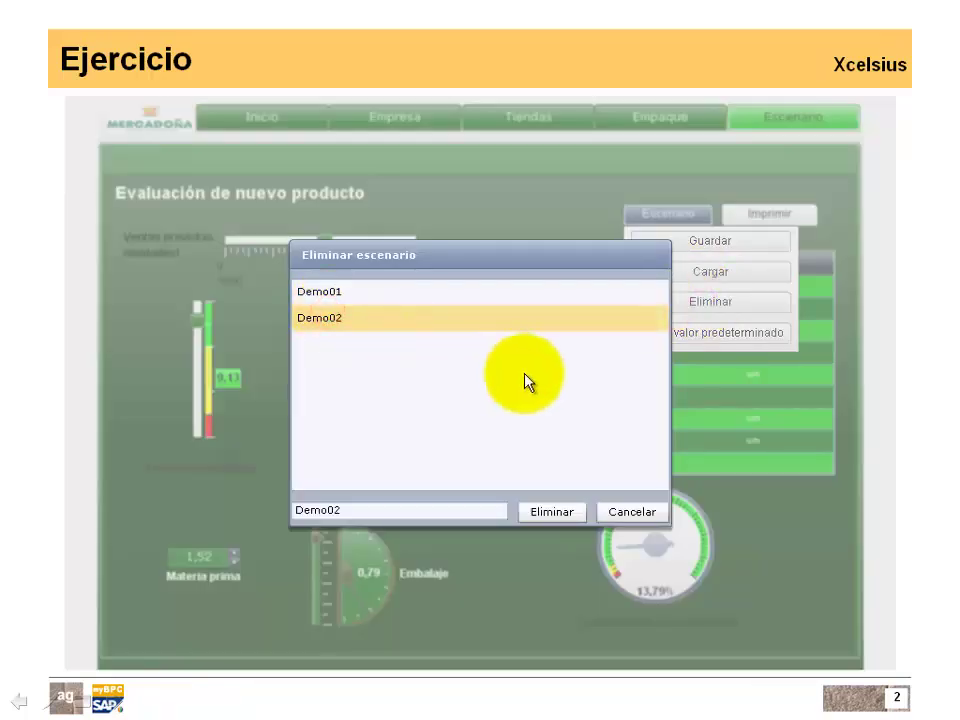
click(632, 512)
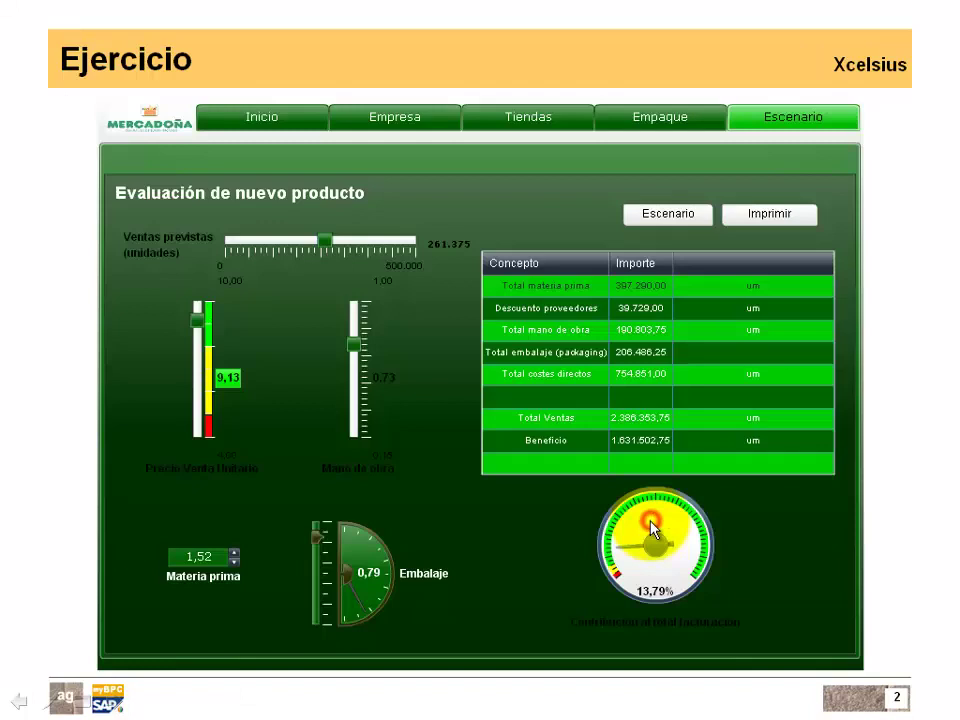
click(672, 213)
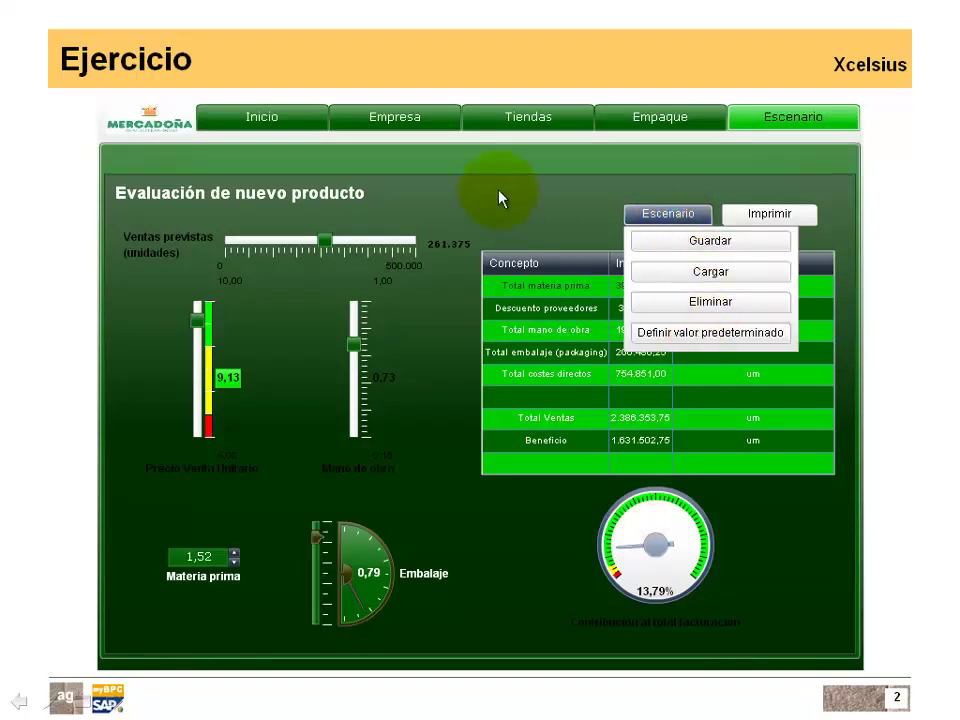
click(632, 213)
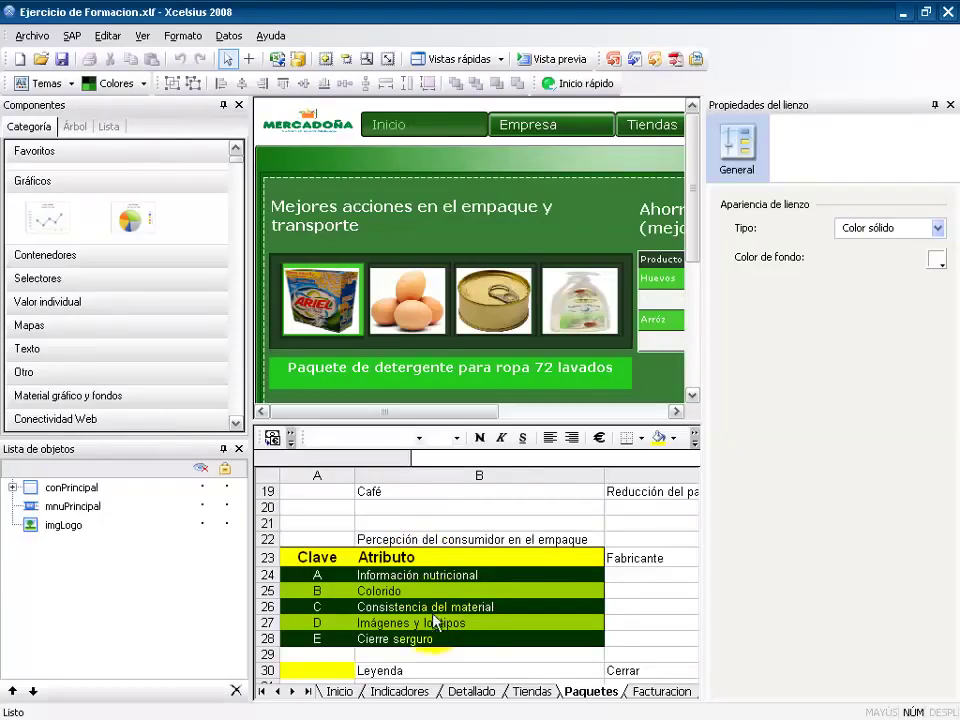
Step: Review the embedded spreadsheet's Inicio, Indicadores, Detallado, Tiendas, Paquetes, Facturacion and Escenario sheets
click(340, 693)
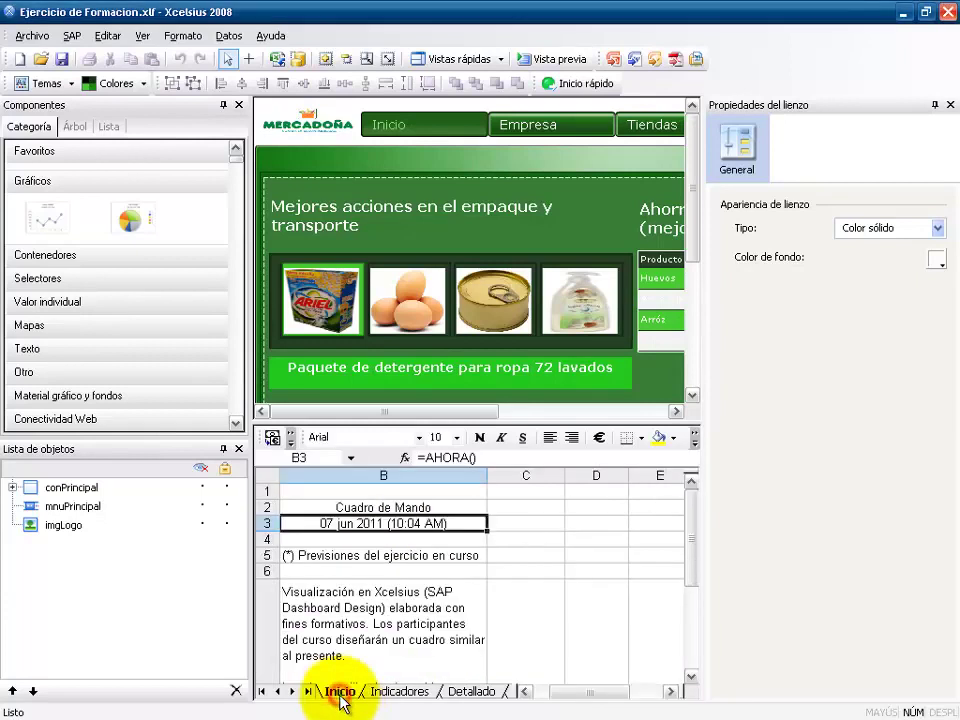
click(390, 692)
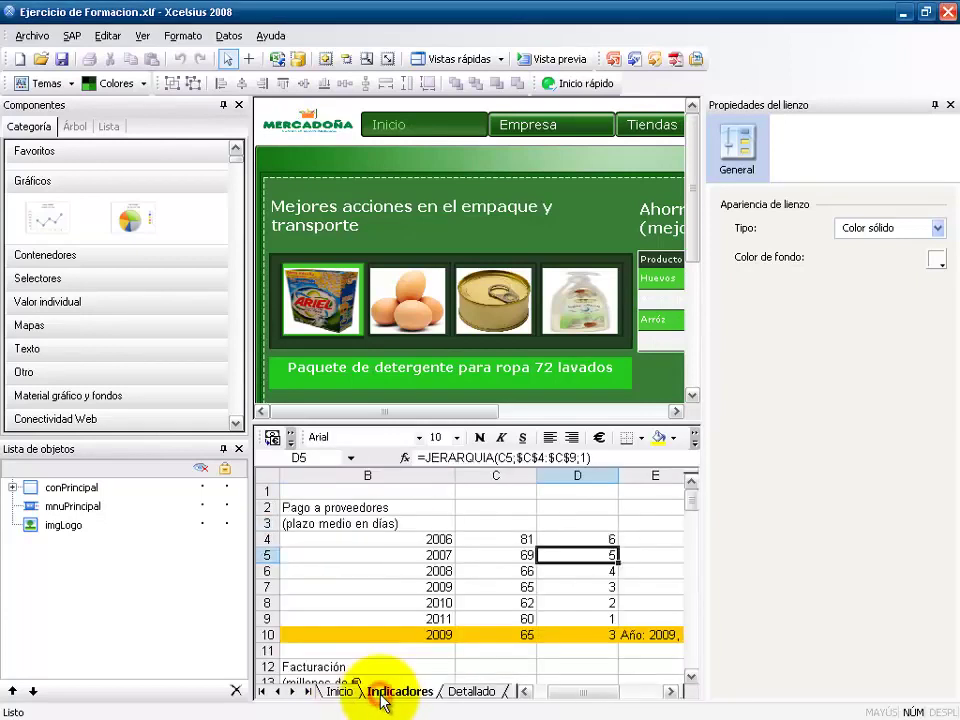
click(462, 694)
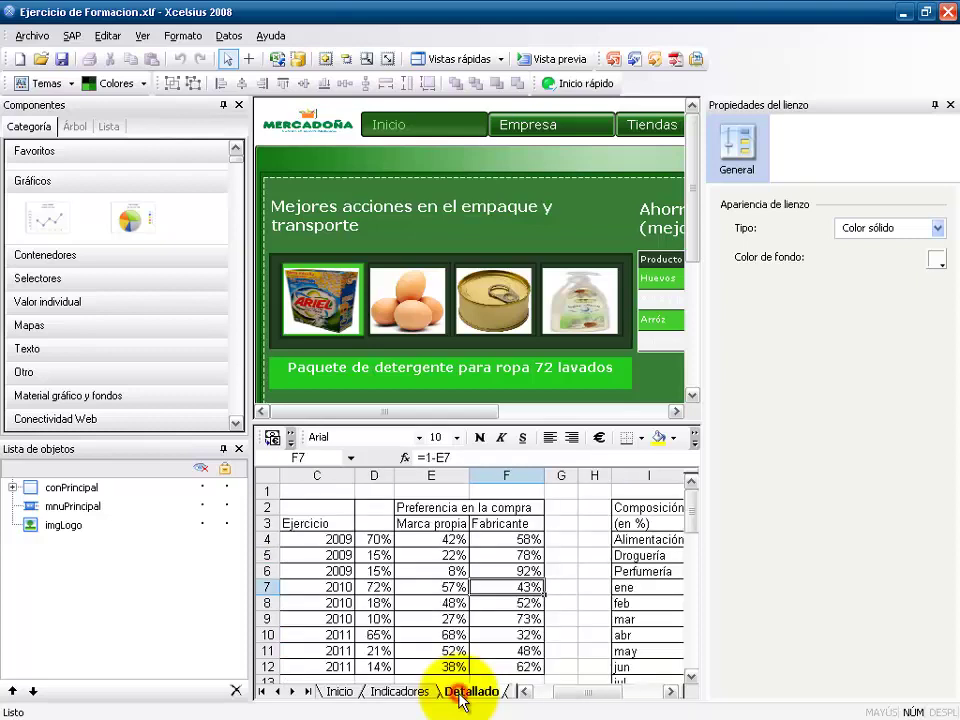
click(511, 691)
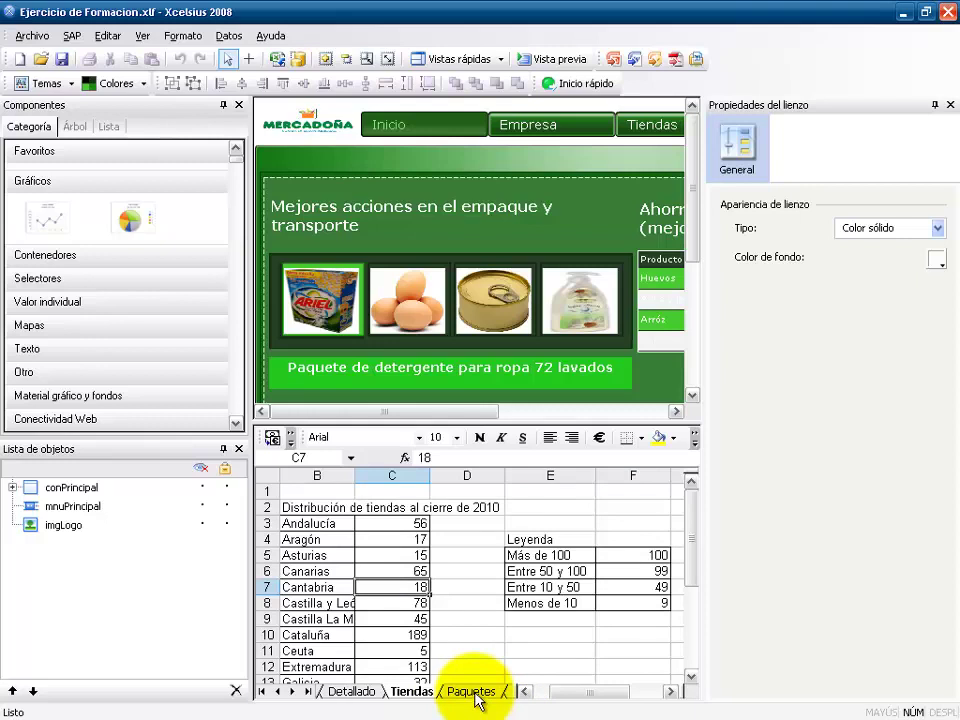
click(472, 692)
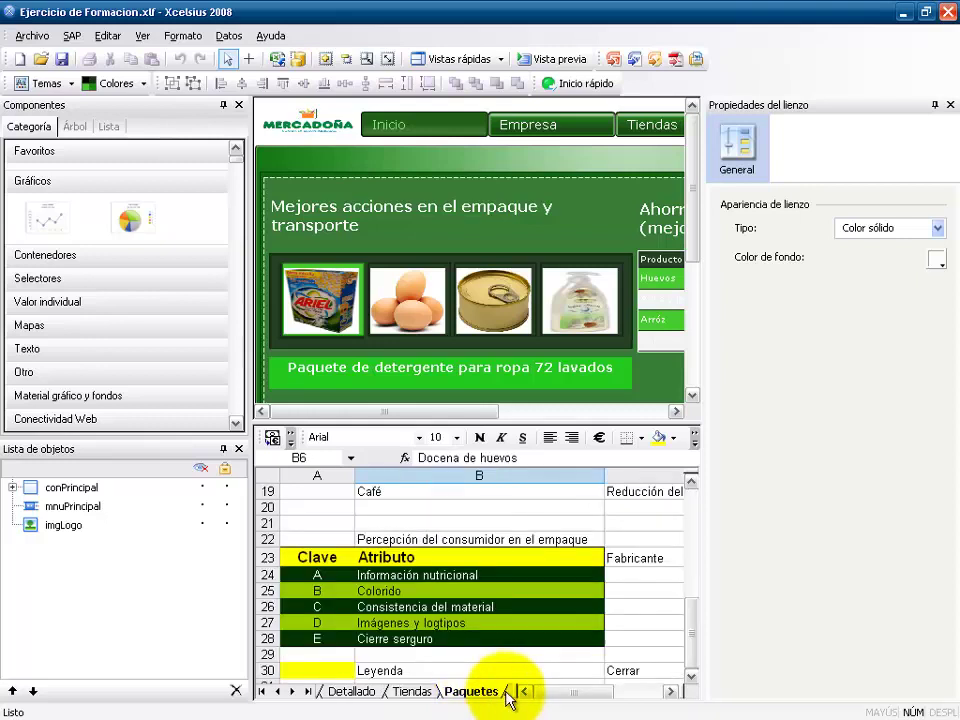
click(510, 693)
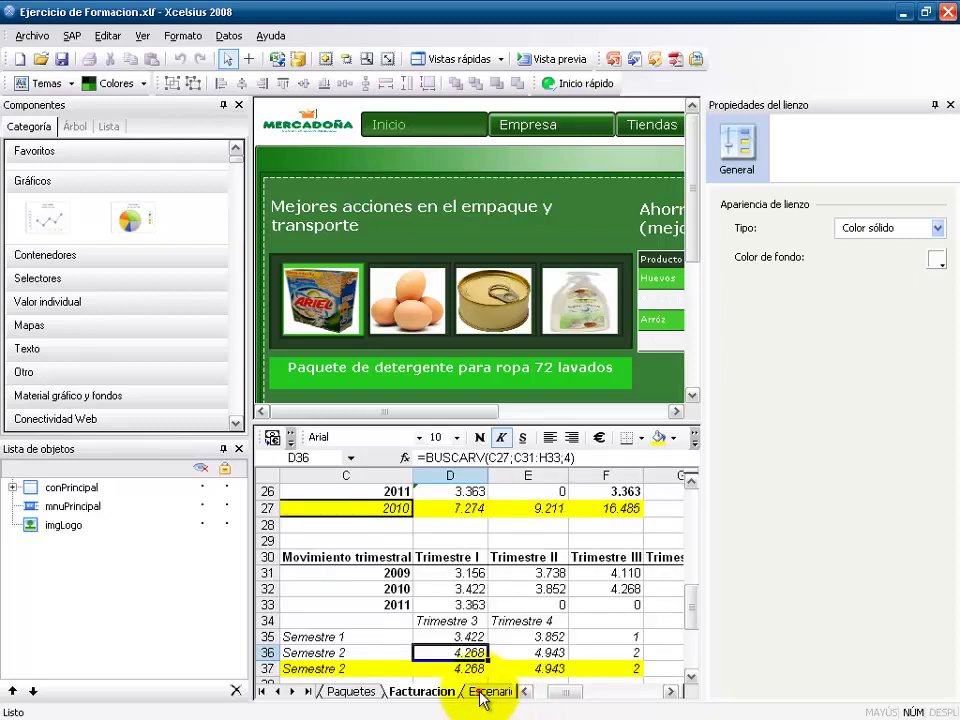
click(482, 693)
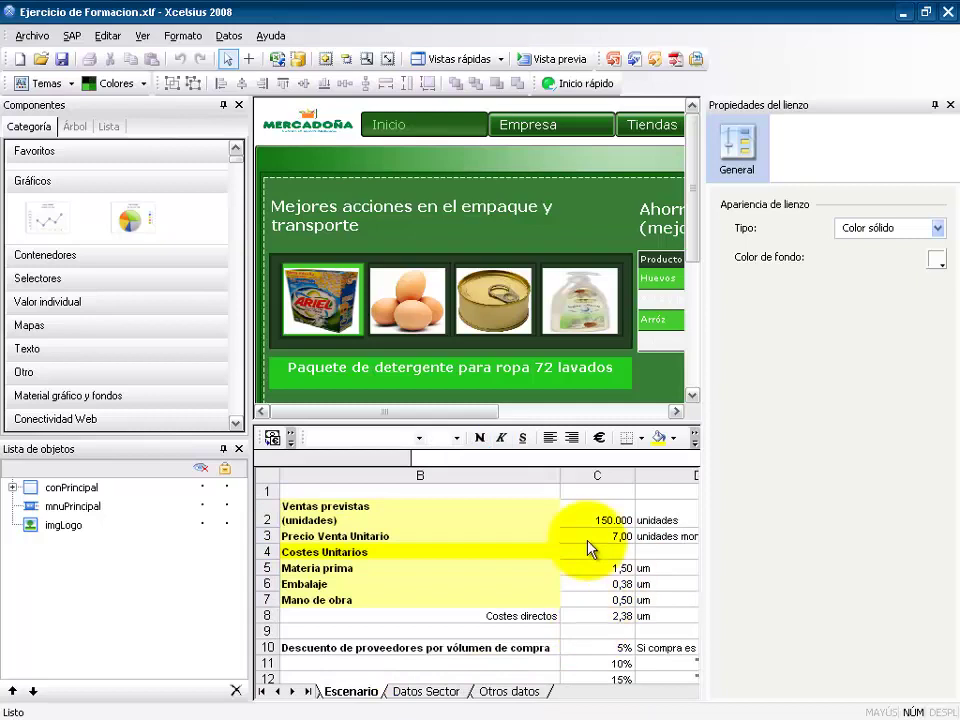
Step: Examine the Escenario sheet's input cells in C2:C7 and their labels, from Ventas previstas to Mano de obra
click(592, 601)
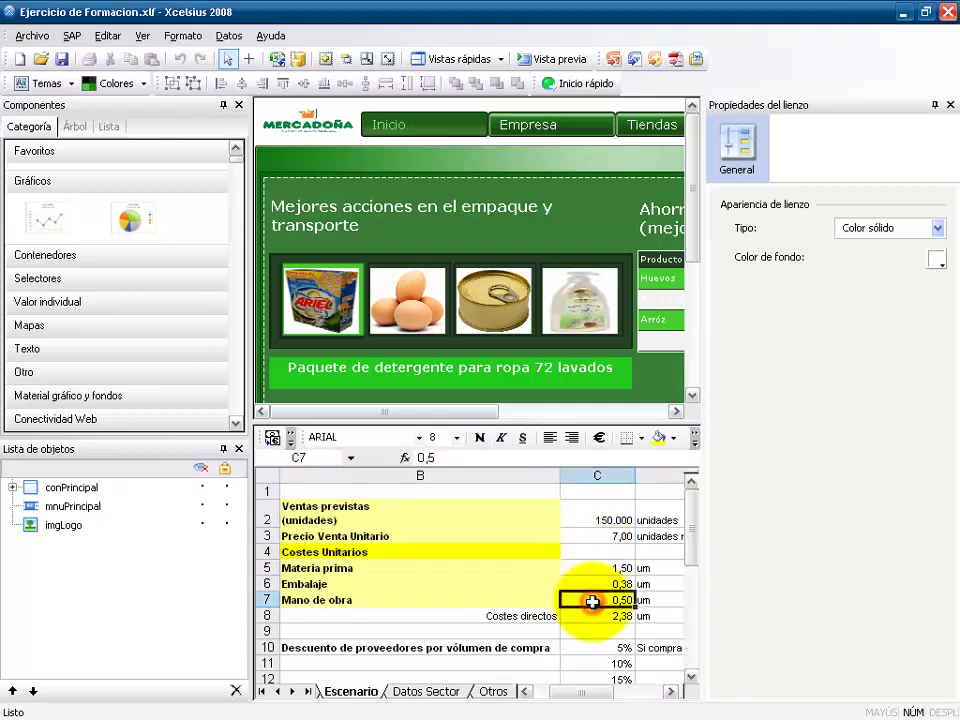
click(594, 566)
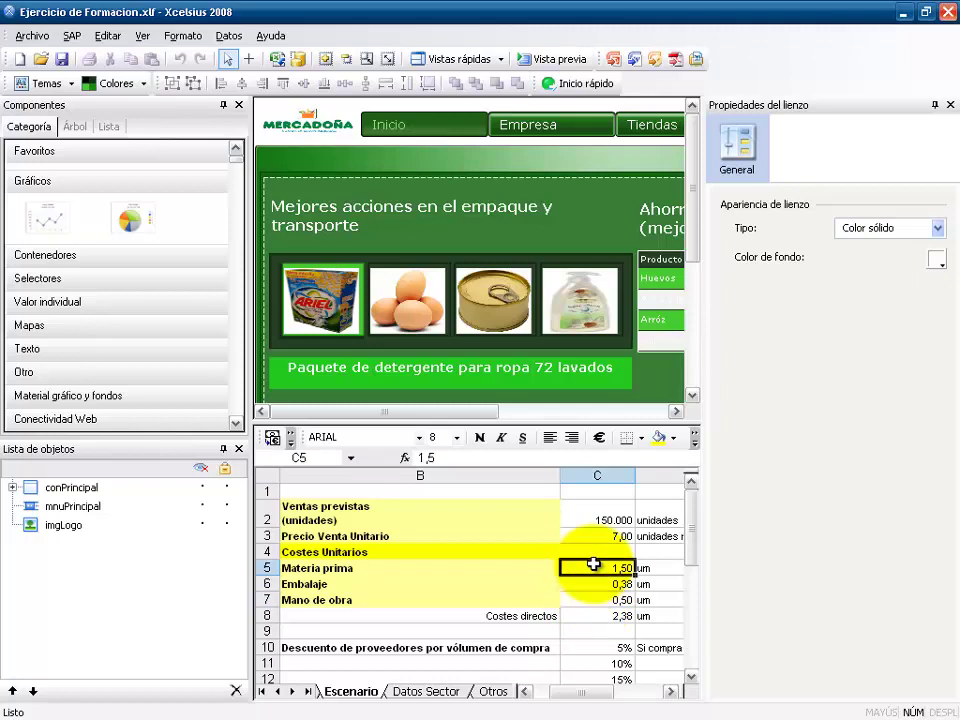
click(591, 510)
click(591, 493)
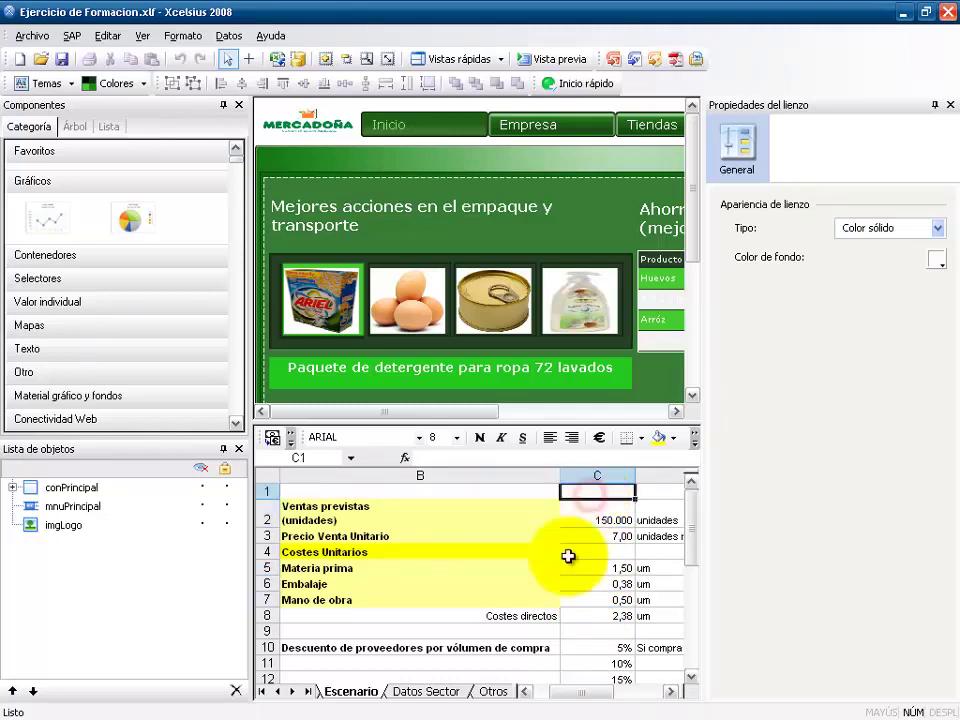
click(598, 584)
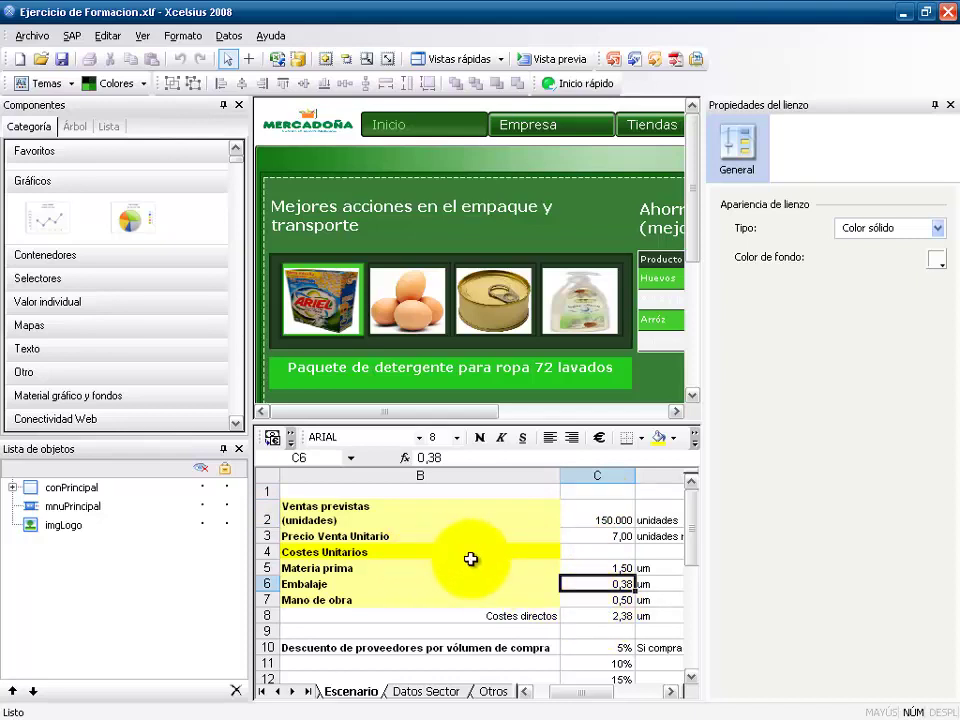
drag(345, 506, 345, 600)
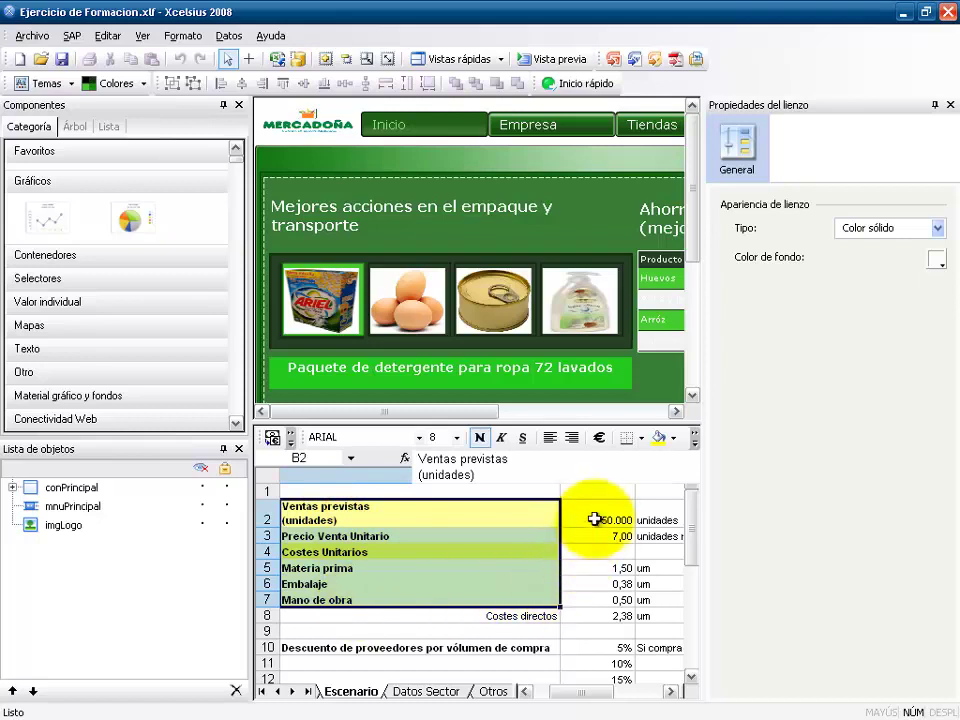
click(588, 583)
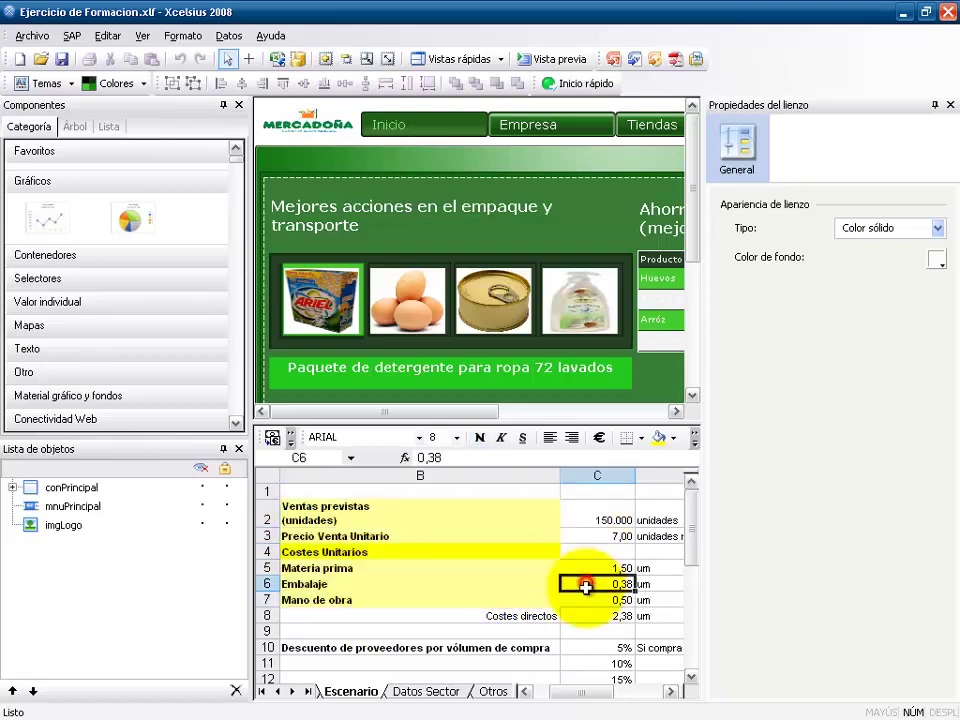
Step: Inspect the formulas for Total materia prima in C14 and Descuento proveedores in C15
scroll(561, 629, down, 1)
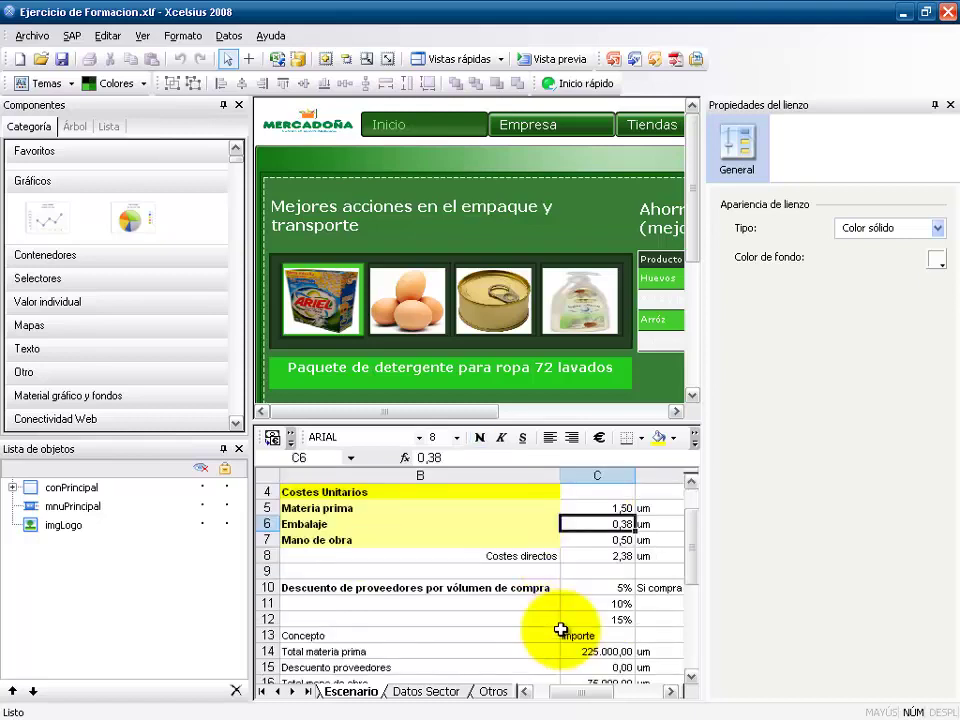
scroll(561, 629, down, 1)
click(583, 603)
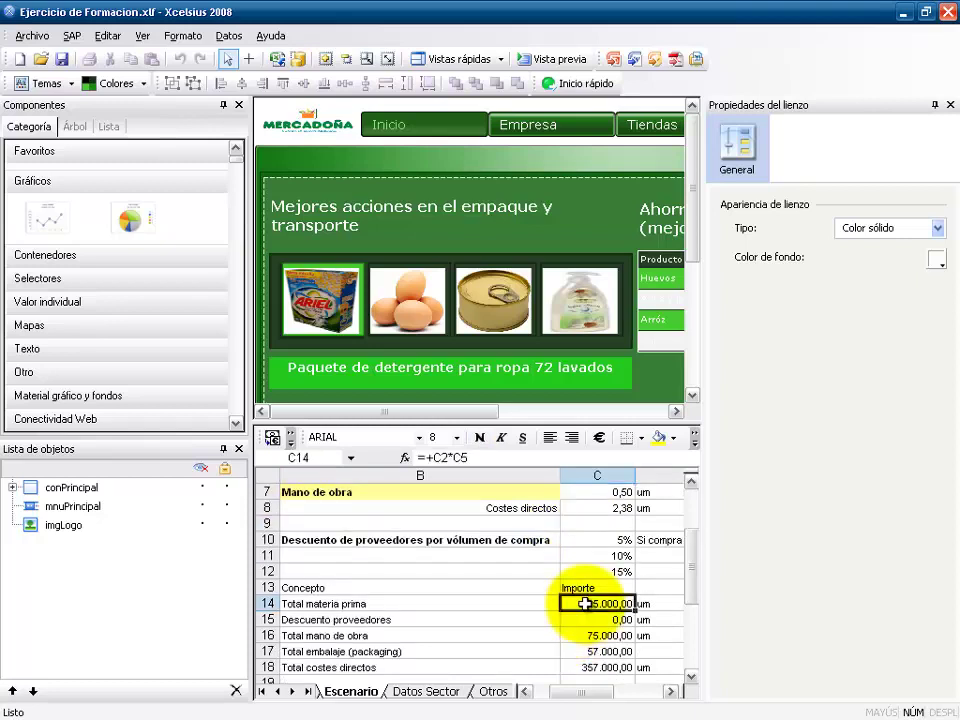
click(594, 620)
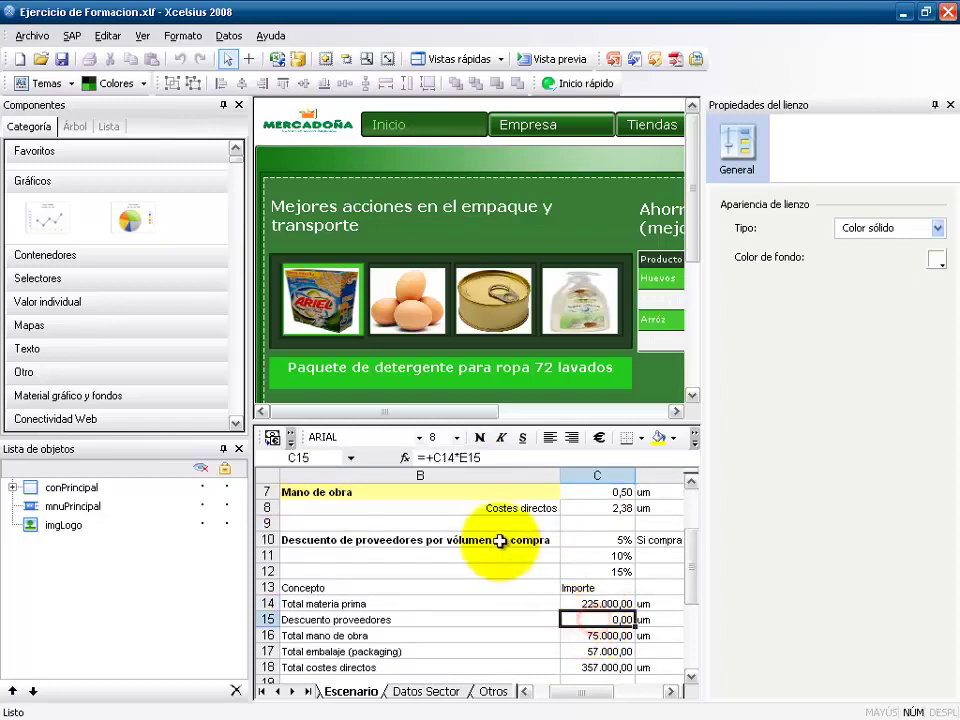
Step: Inspect the formulas for Total embalaje in C17 and Total costes directos in C18
scroll(499, 541, up, 2)
scroll(499, 541, down, 4)
click(590, 558)
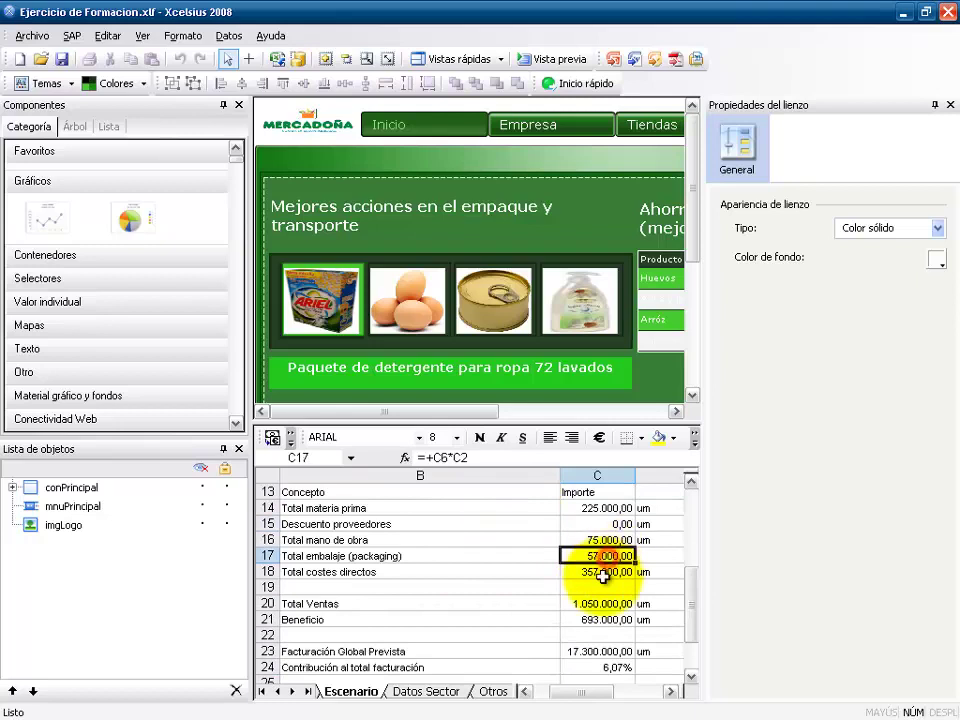
click(606, 575)
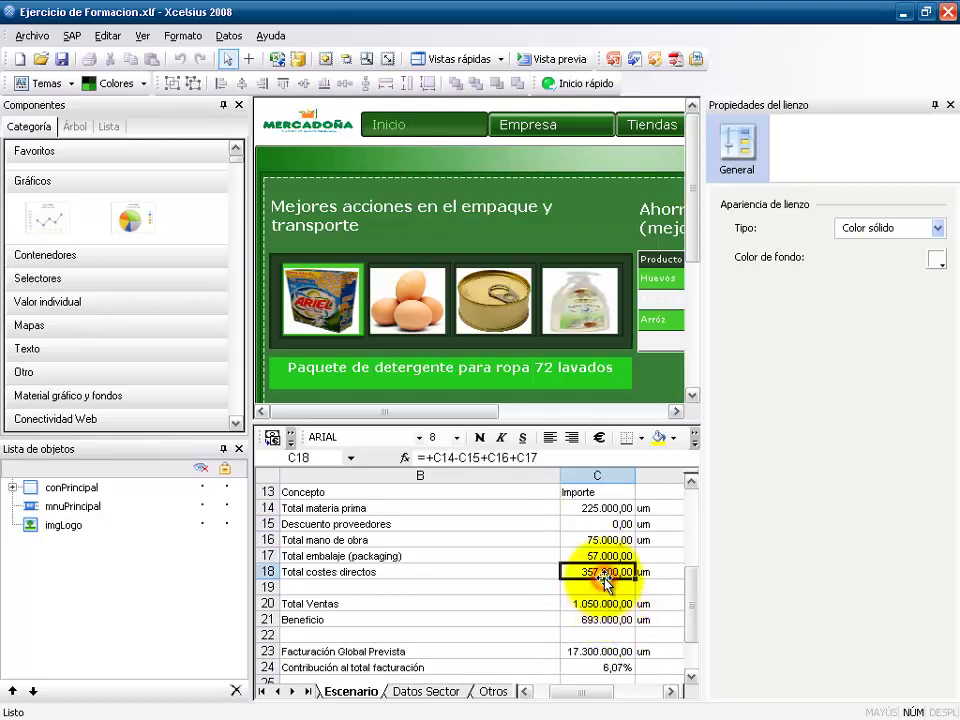
scroll(606, 580, up, 4)
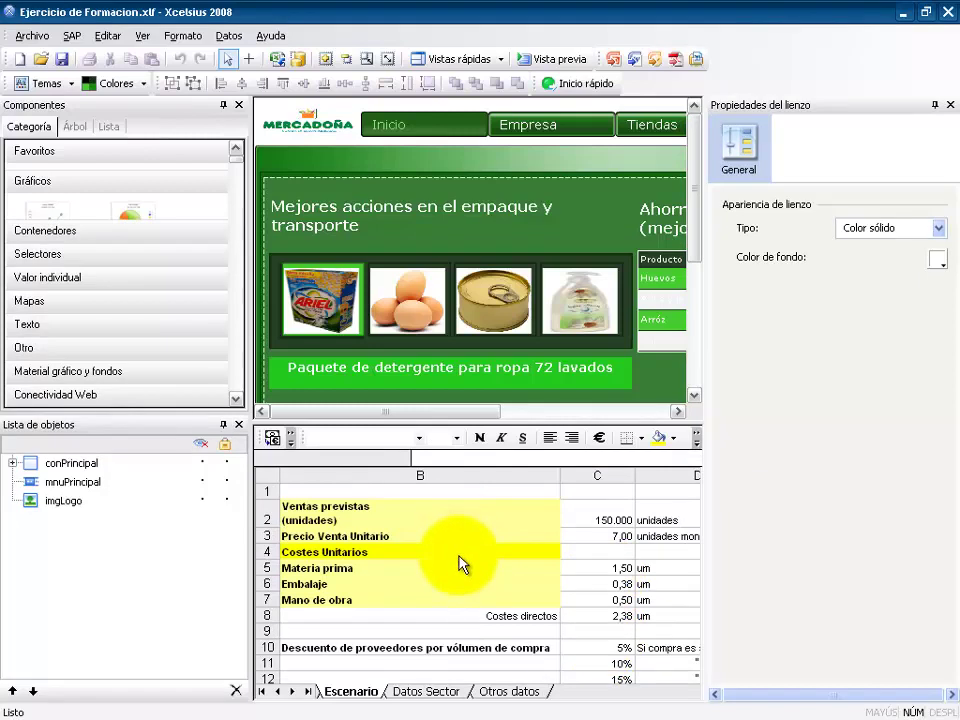
Step: Switch the layout to show only the spreadsheet, with the Escenario sheet active
click(340, 692)
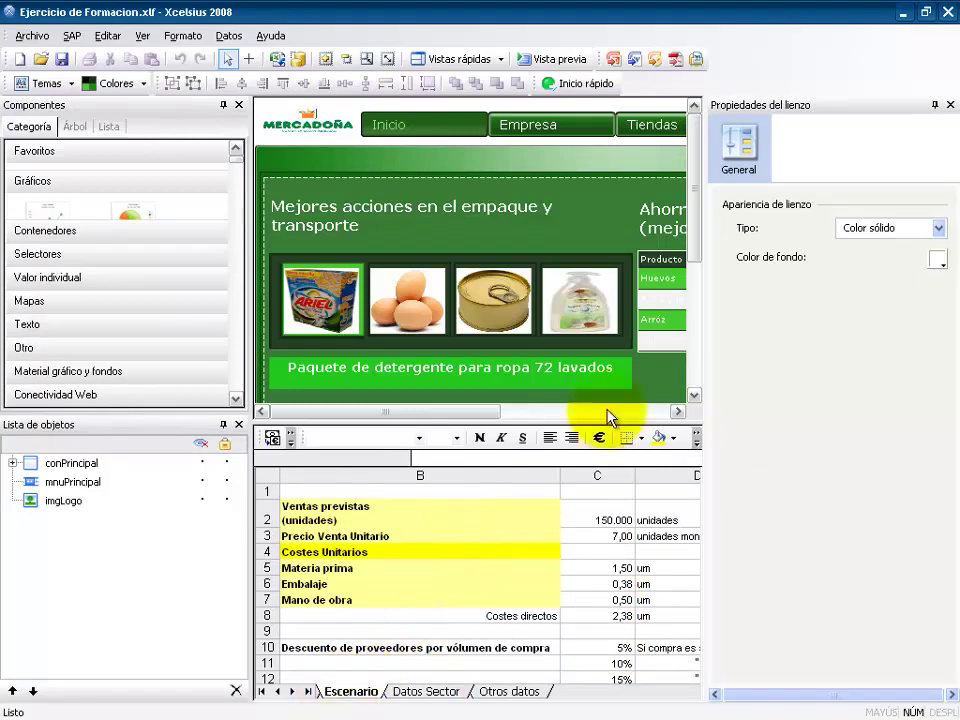
click(440, 60)
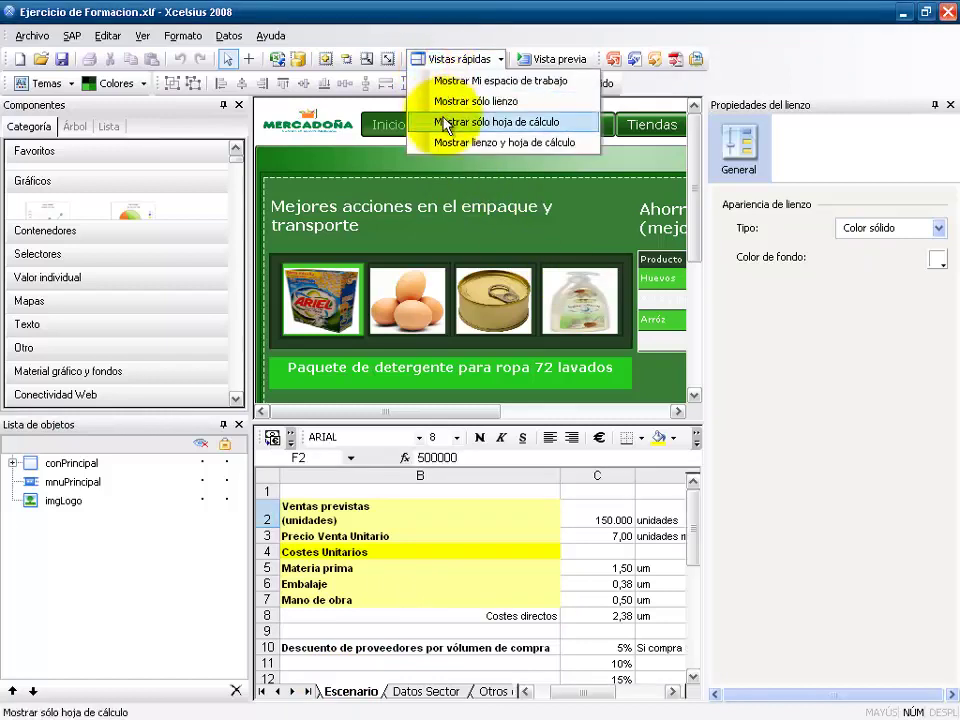
click(446, 123)
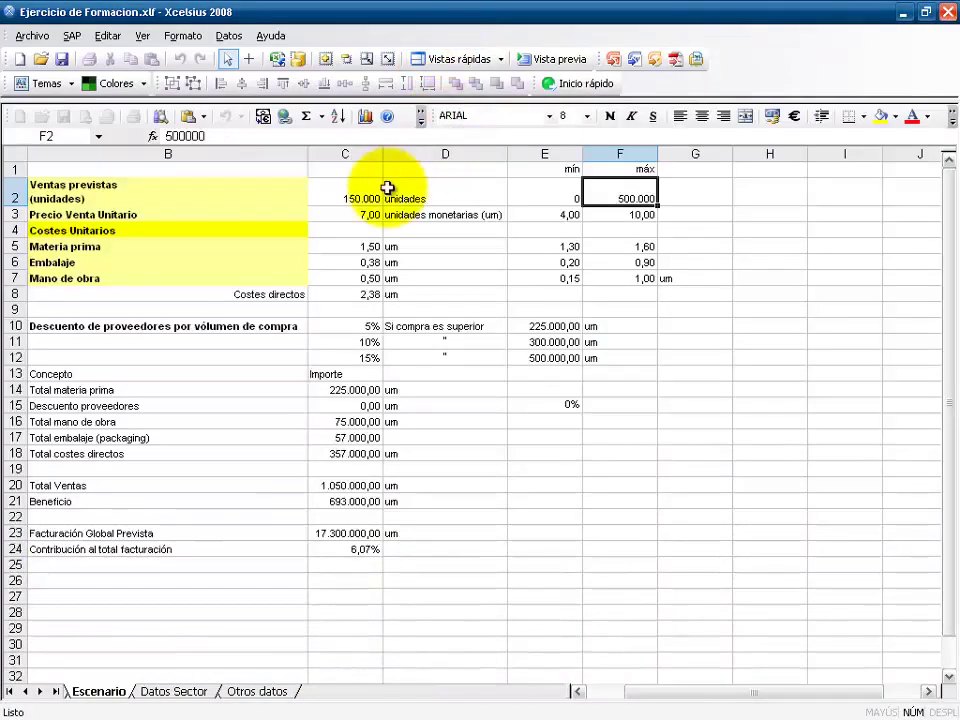
Step: Go through the scenario's input labels one by one in column B, from Ventas previstas to Mano de obra
click(127, 193)
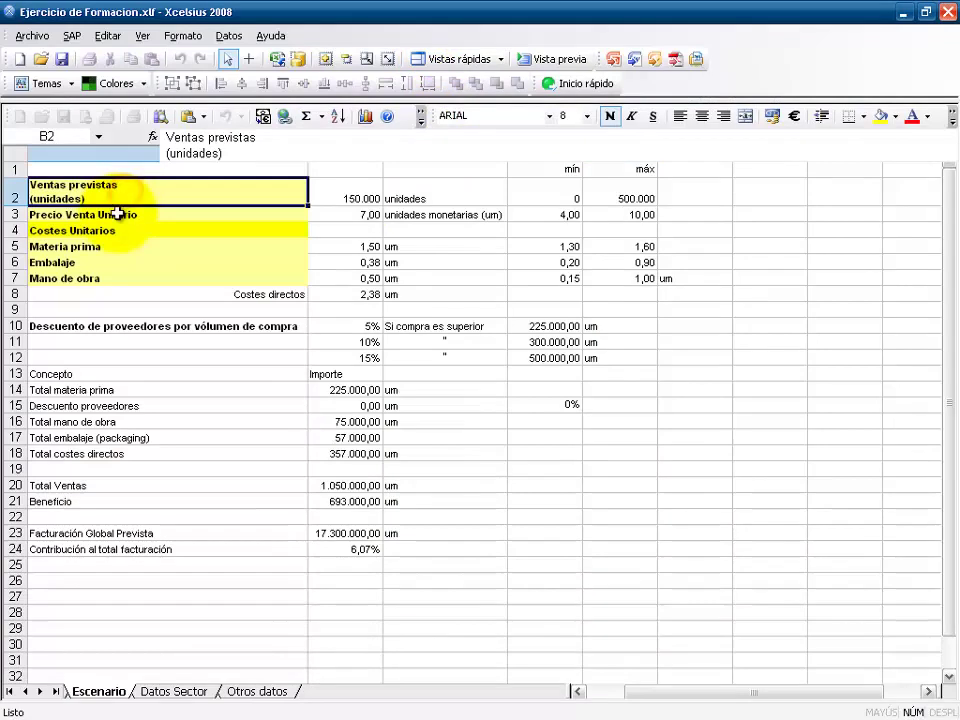
click(122, 213)
click(111, 243)
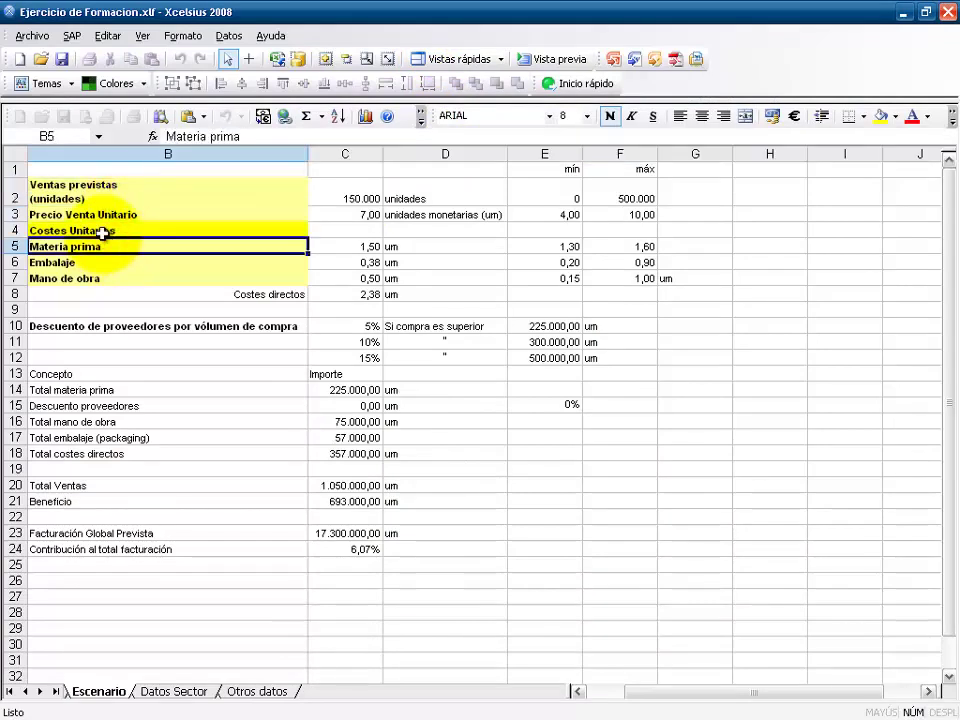
click(103, 231)
click(101, 246)
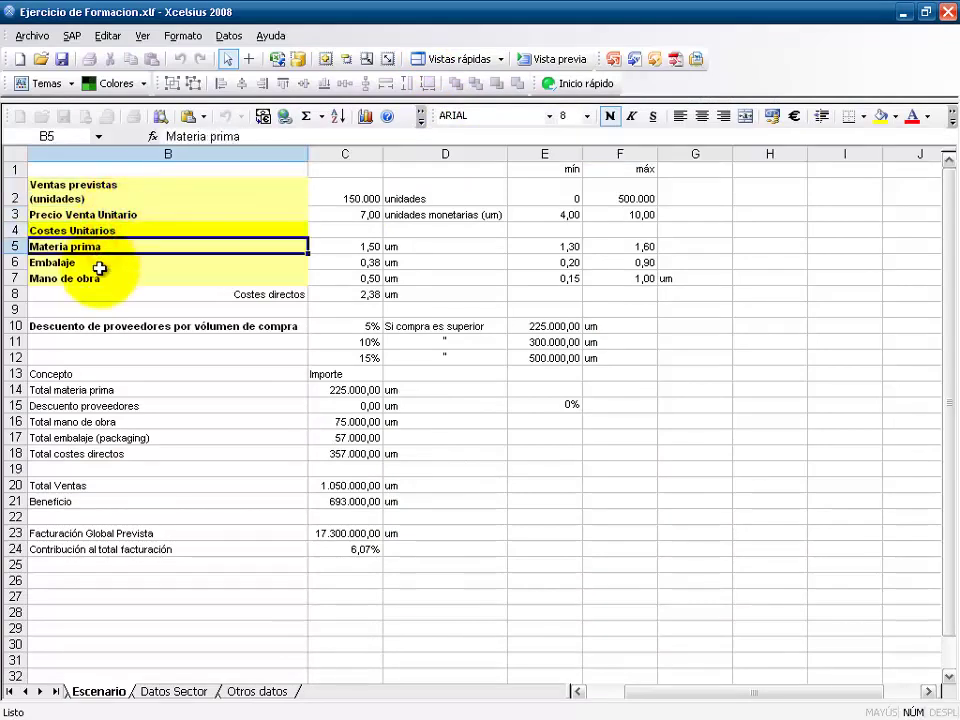
click(100, 266)
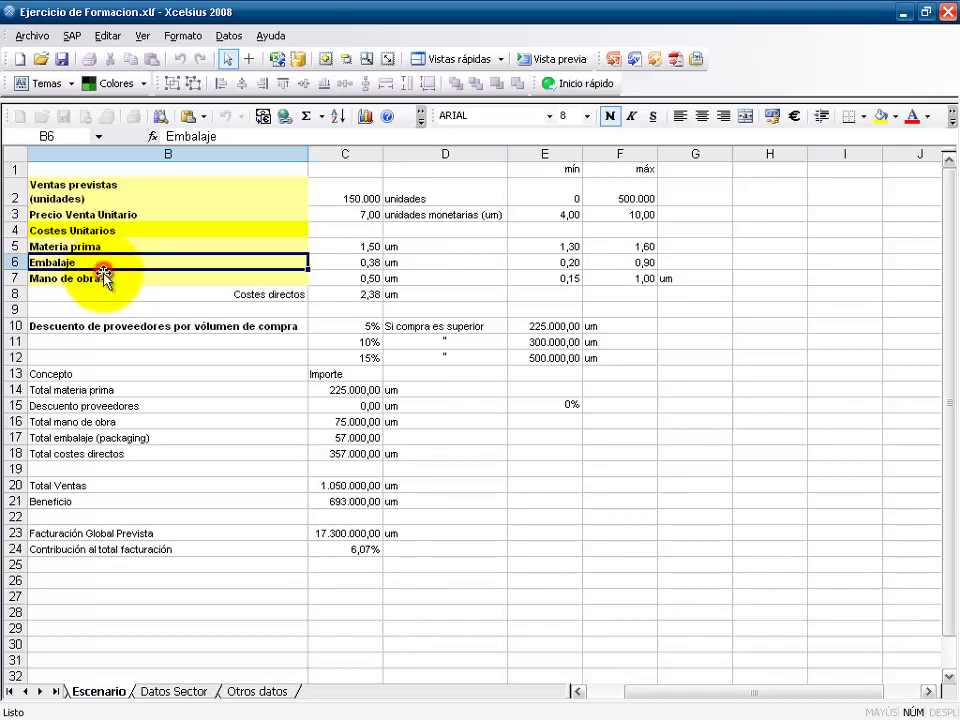
click(215, 278)
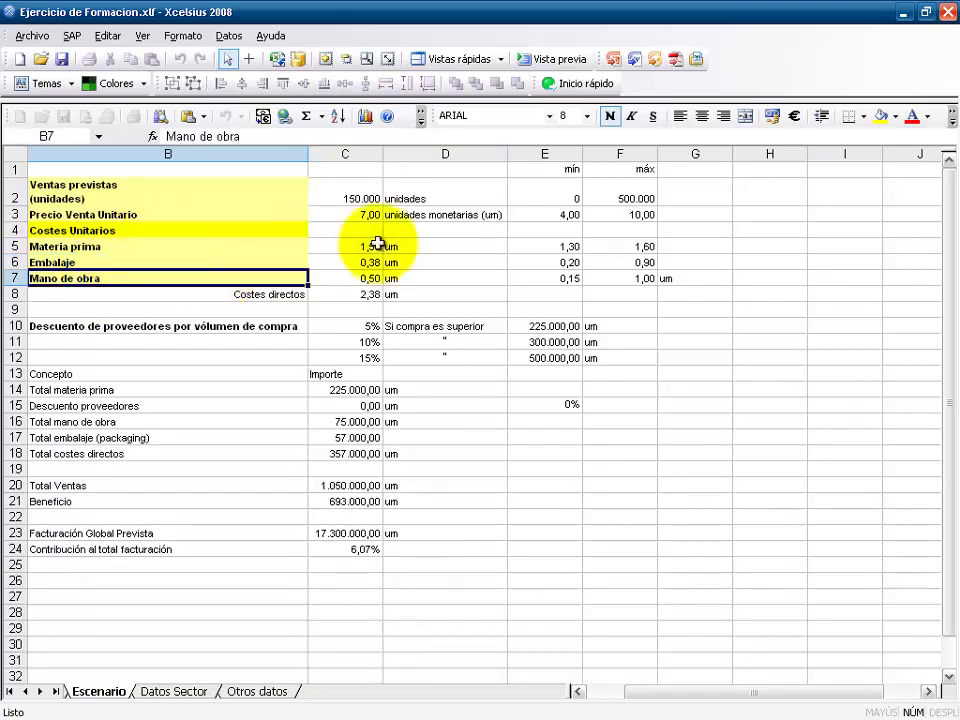
Step: Examine the input labels in B2:B7, their values in C2:C7, and the mín and máx limits in E2:F7
drag(129, 192, 148, 274)
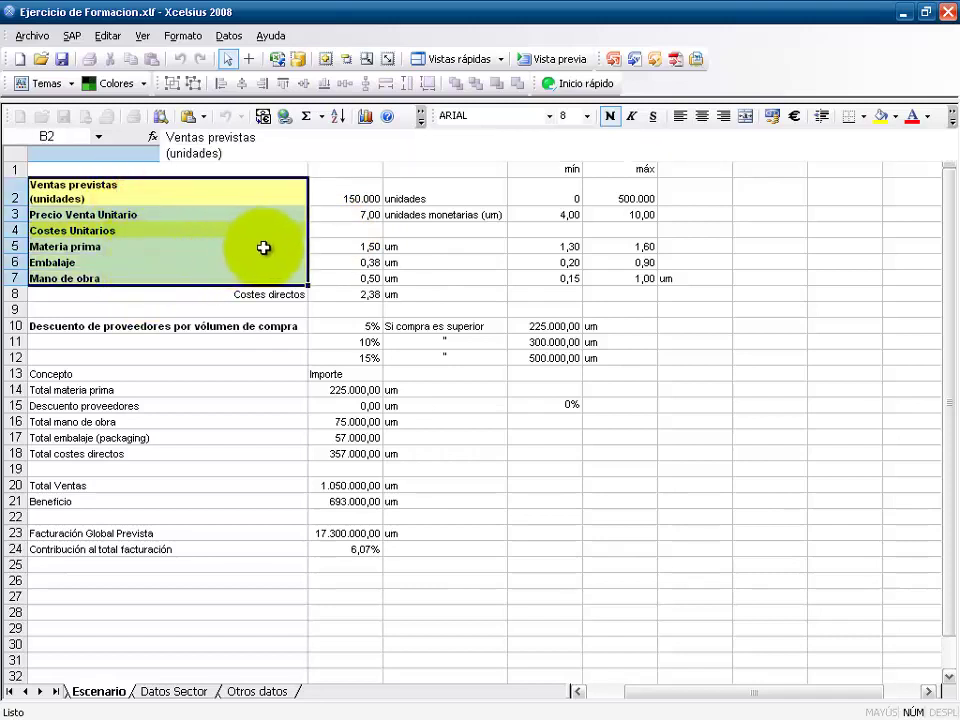
drag(354, 195, 350, 278)
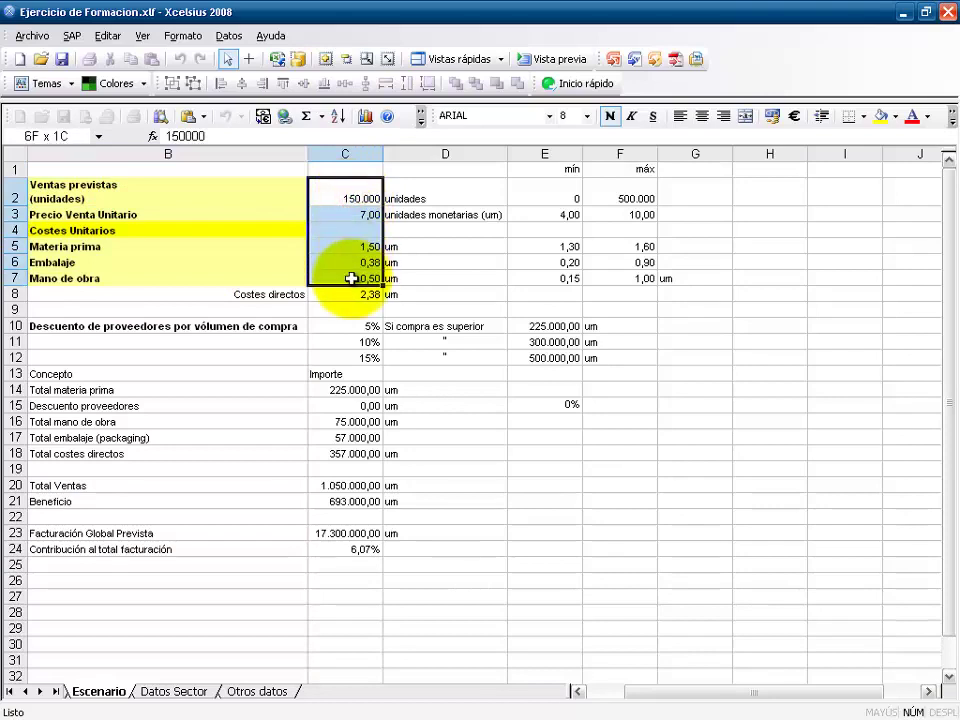
click(562, 199)
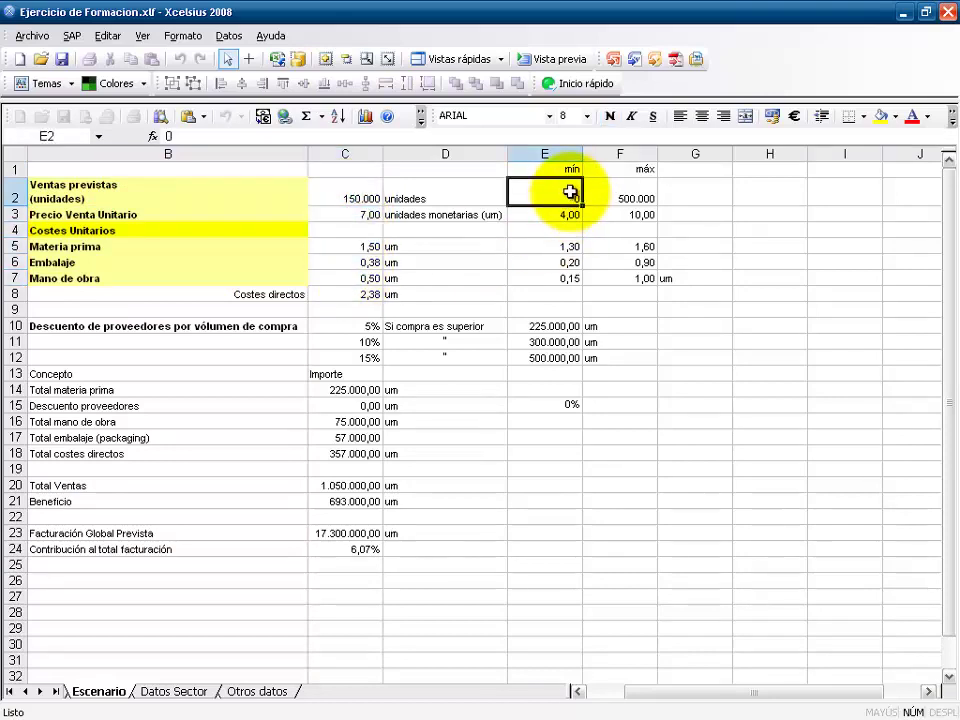
drag(570, 192, 579, 229)
drag(641, 189, 643, 274)
drag(531, 182, 542, 278)
drag(617, 196, 615, 278)
drag(176, 186, 176, 272)
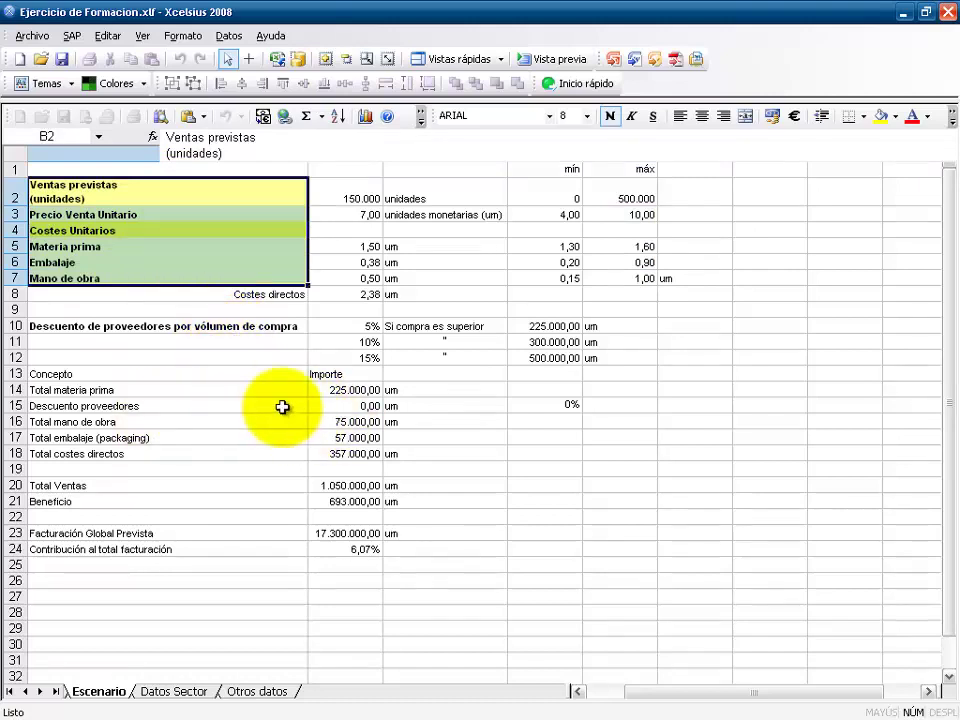
Step: Review the result concepts in B14:B24 and trace the formulas in C14, C16 and C18 back to the input cells
drag(156, 389, 184, 547)
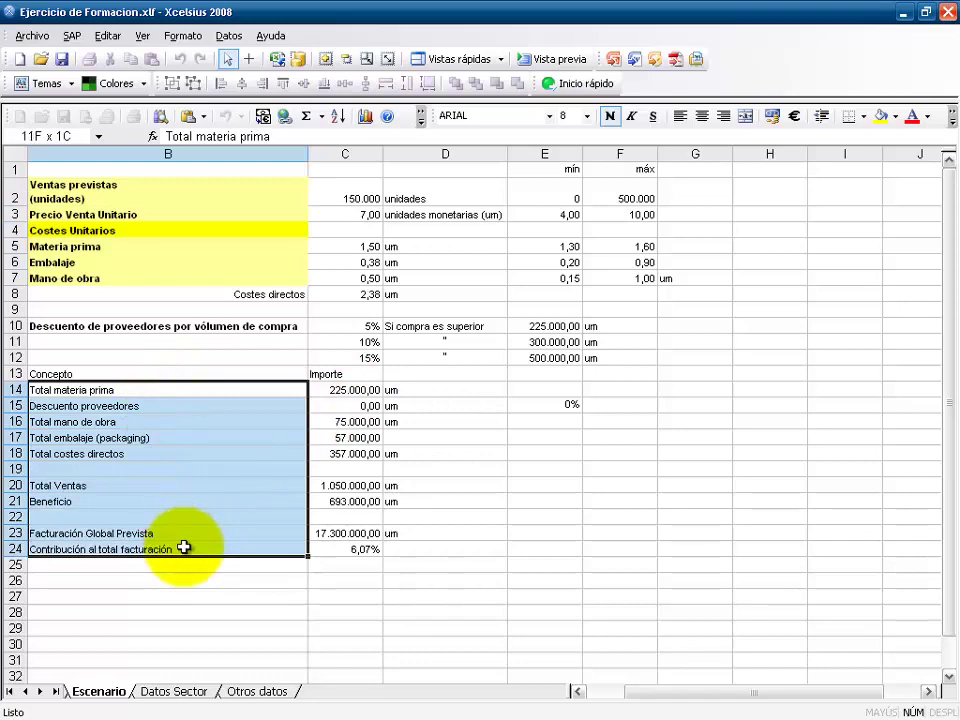
click(341, 393)
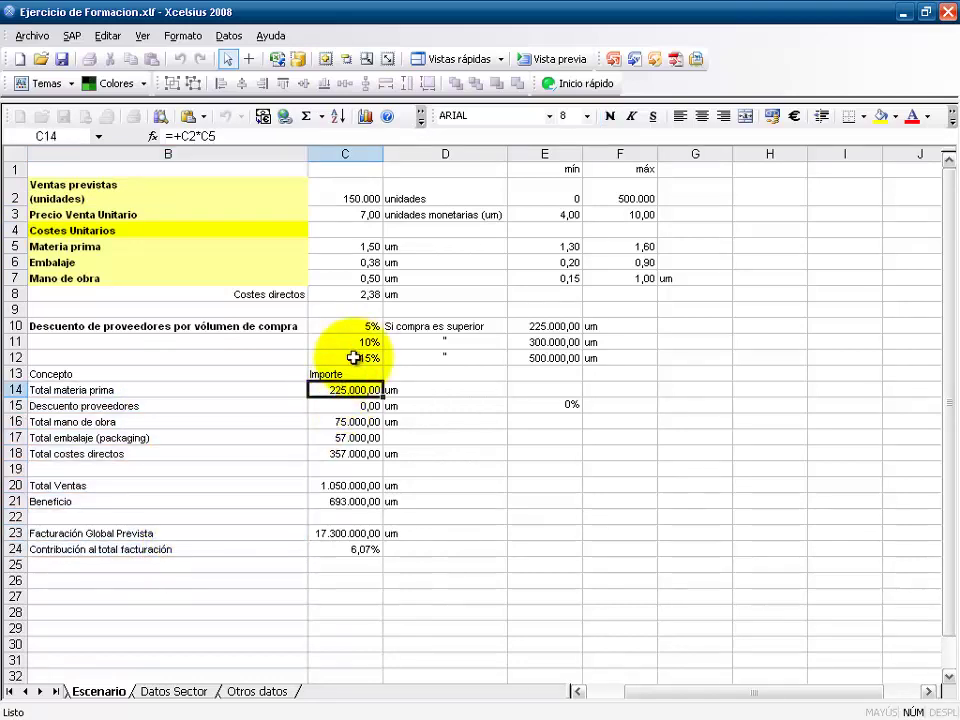
click(357, 433)
click(357, 422)
click(349, 246)
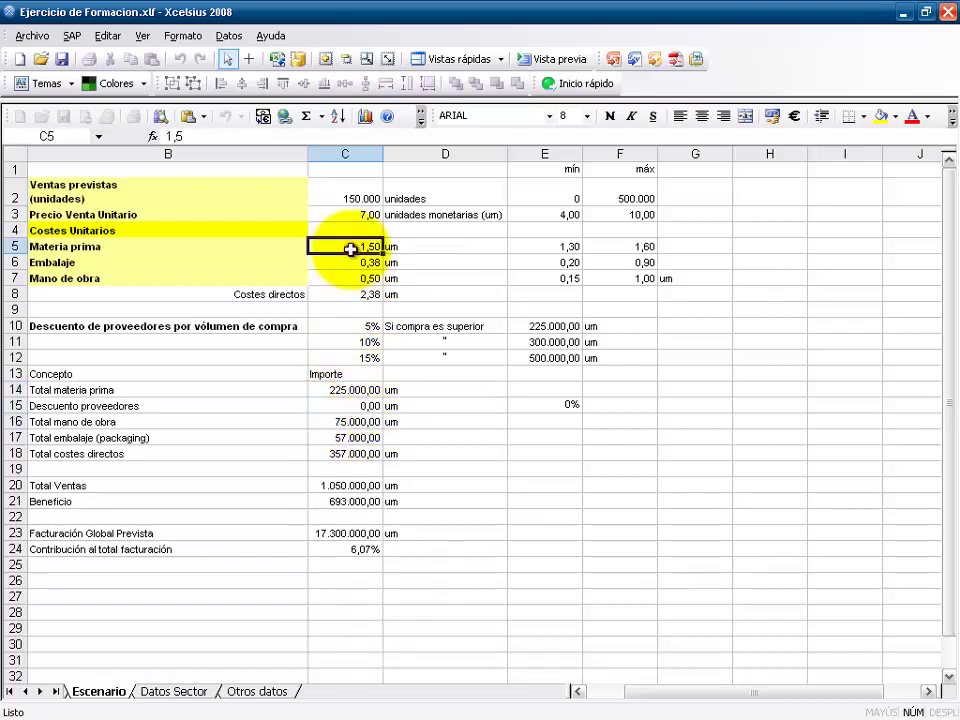
click(345, 202)
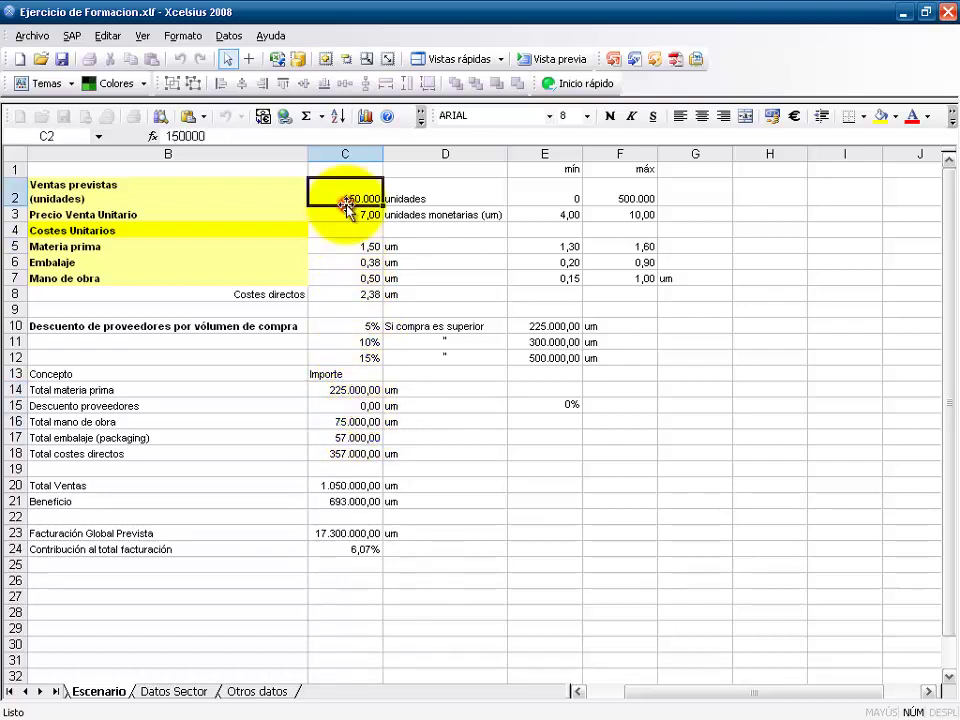
click(367, 279)
click(366, 422)
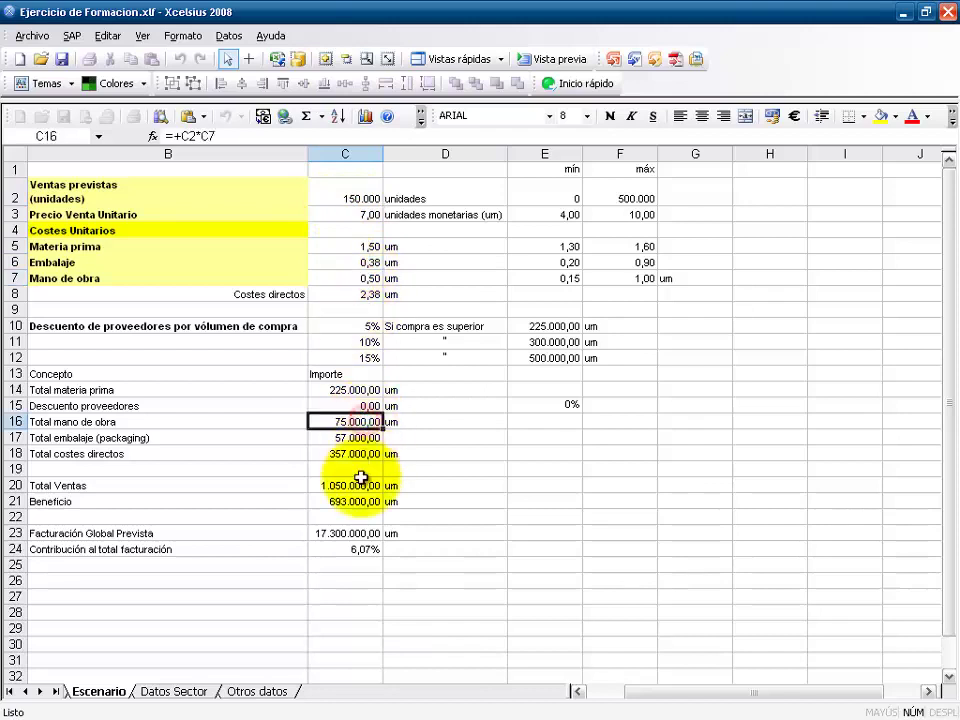
click(358, 456)
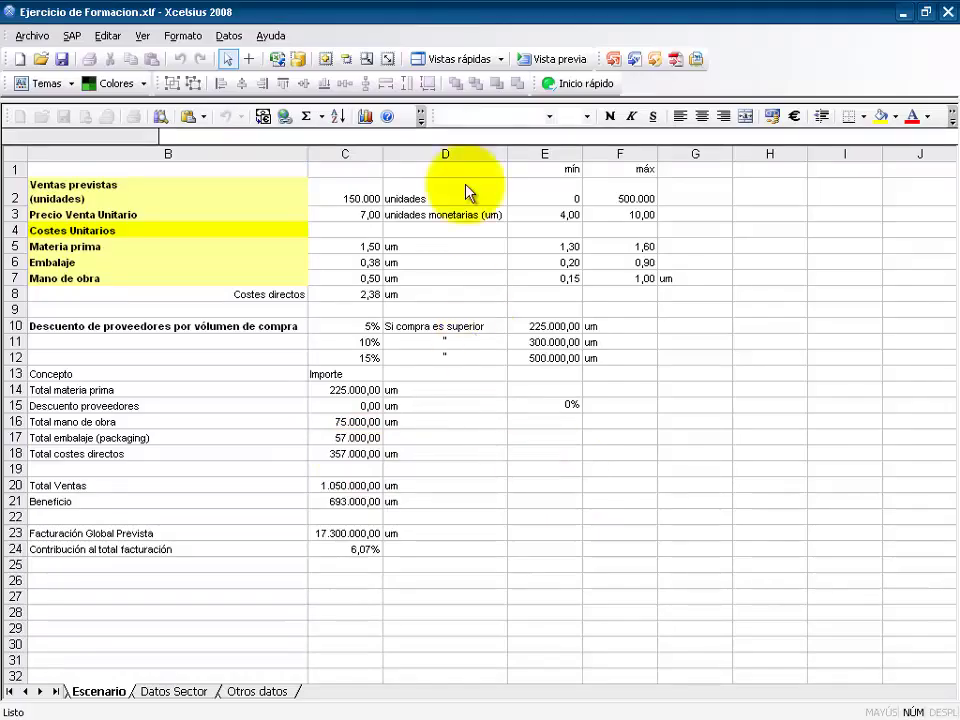
Step: Restore the full workspace layout and narrow the properties pane to give the canvas more room
click(452, 60)
click(453, 62)
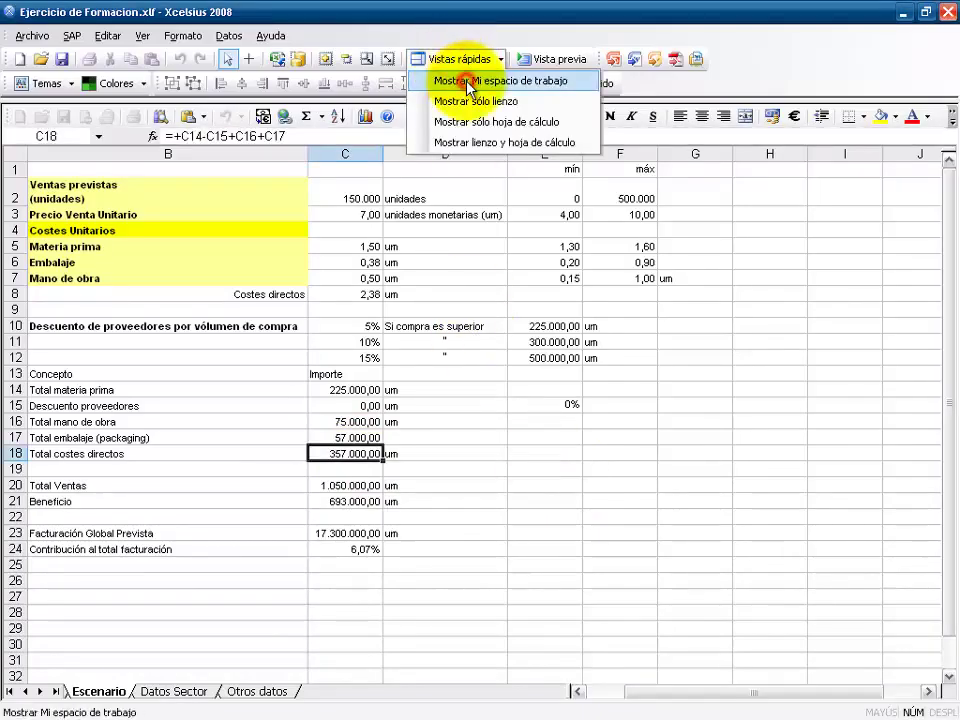
click(467, 82)
drag(516, 299, 667, 329)
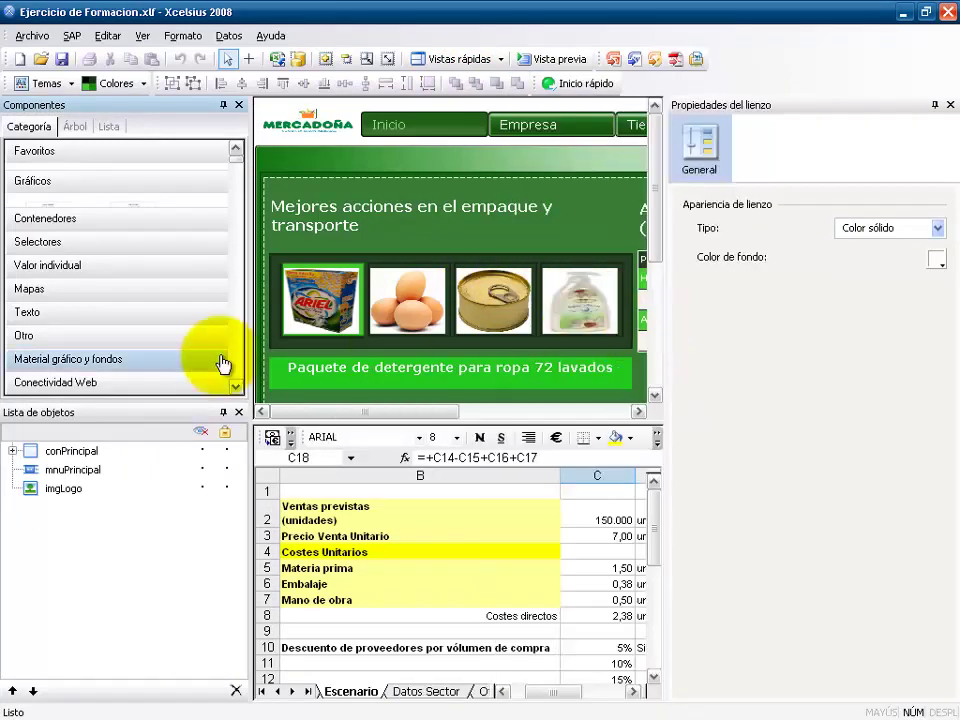
Step: Add a design-area container (Contenedor de área de diseño) to the canvas and nest it inside conPrincipal
click(12, 452)
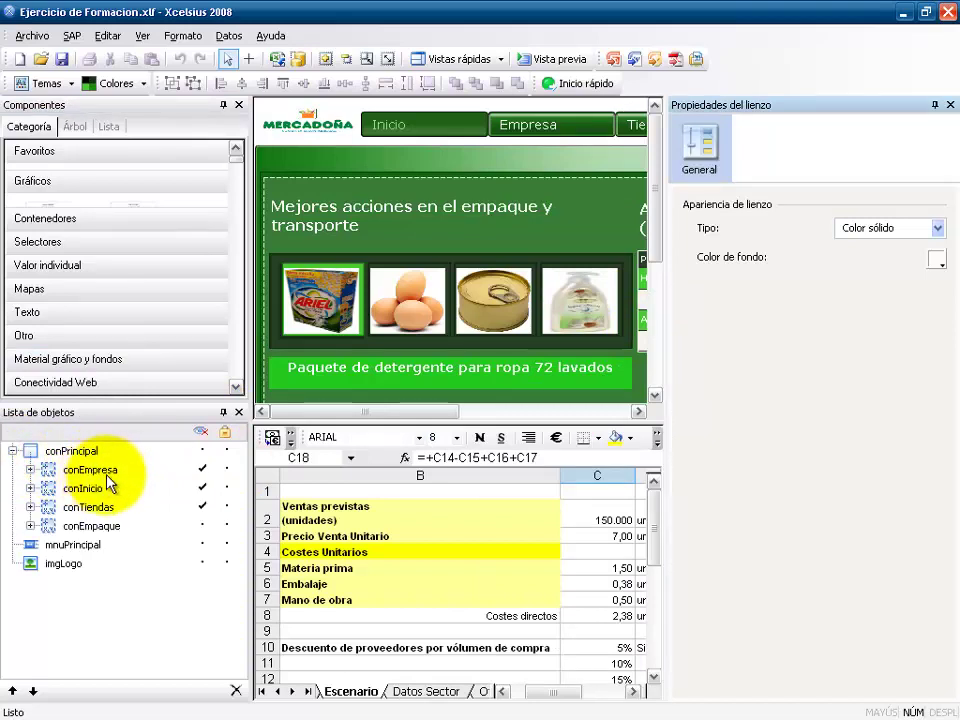
click(84, 218)
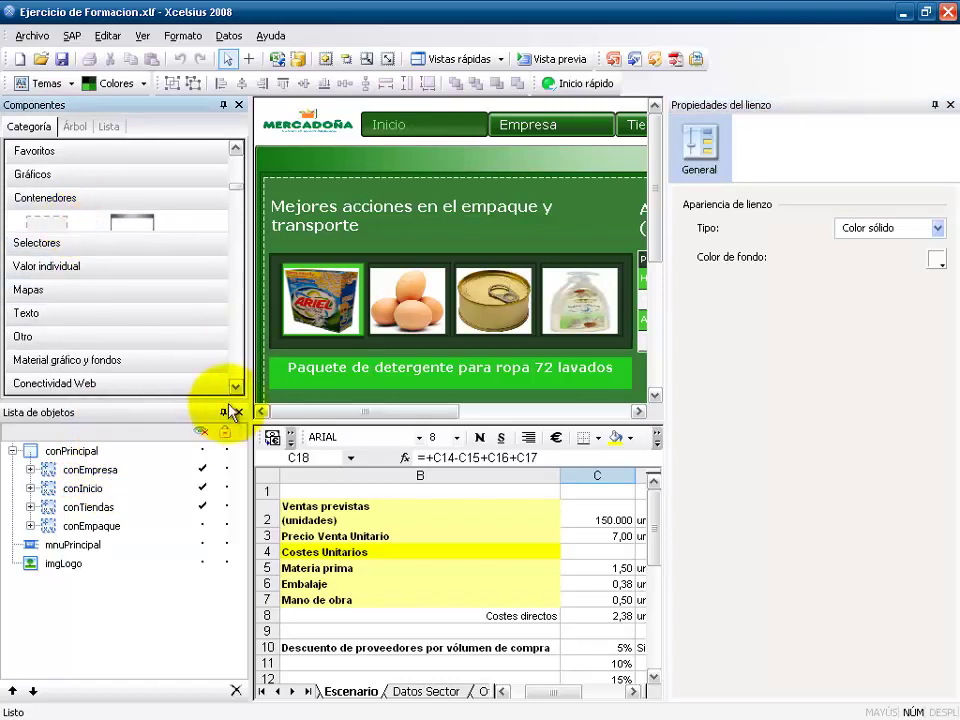
drag(228, 401, 228, 476)
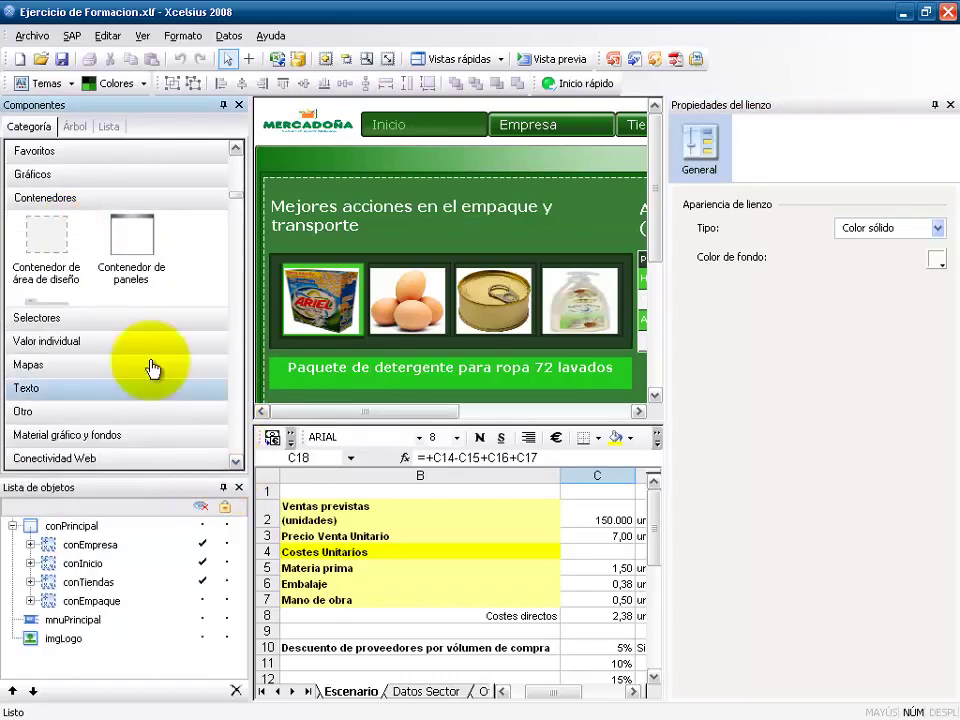
click(55, 258)
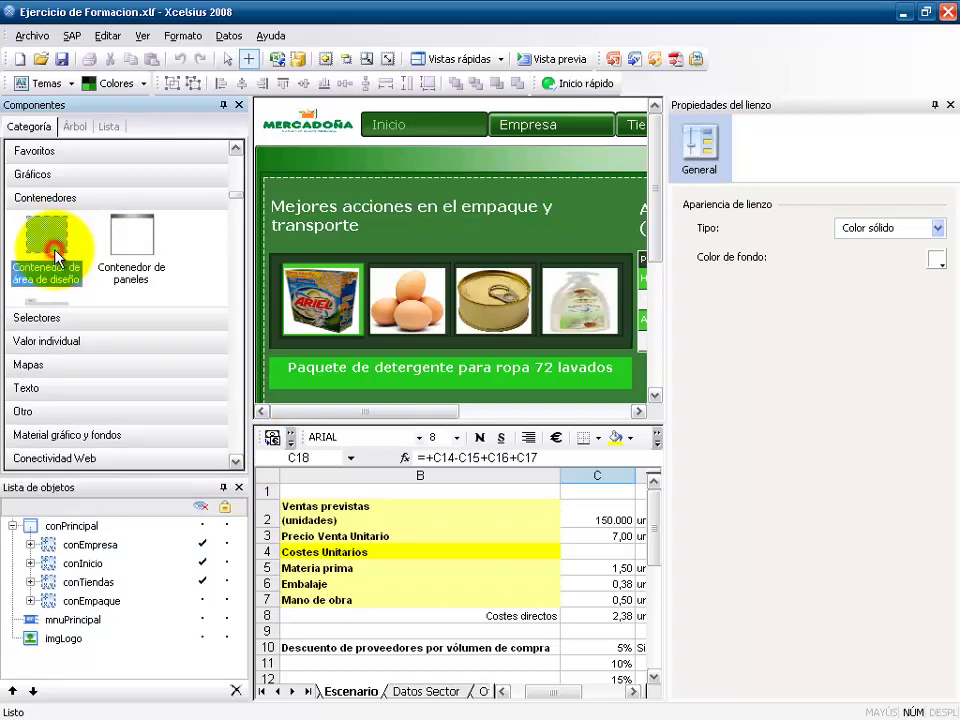
click(338, 147)
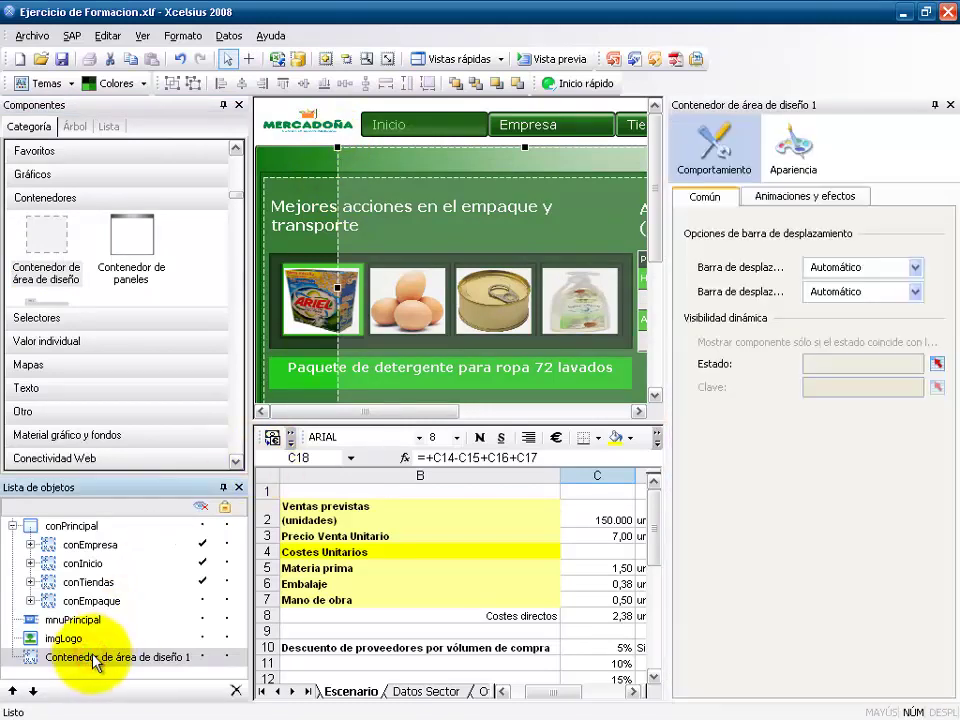
drag(95, 662, 50, 525)
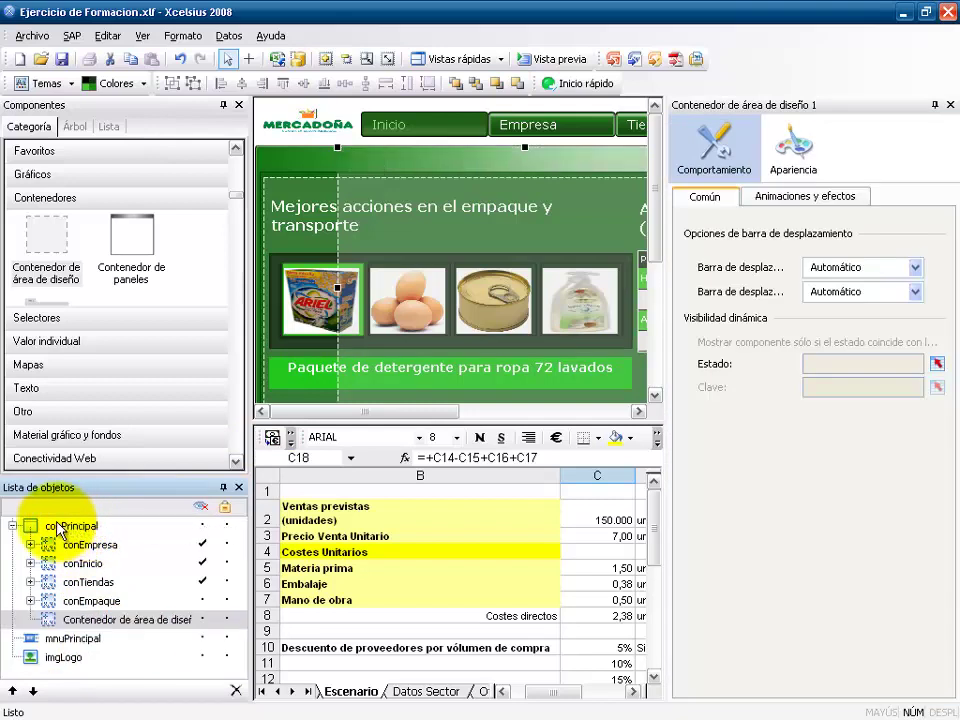
Step: Match the new container's size to conEmpaque and align both containers by their top and left edges
click(112, 603)
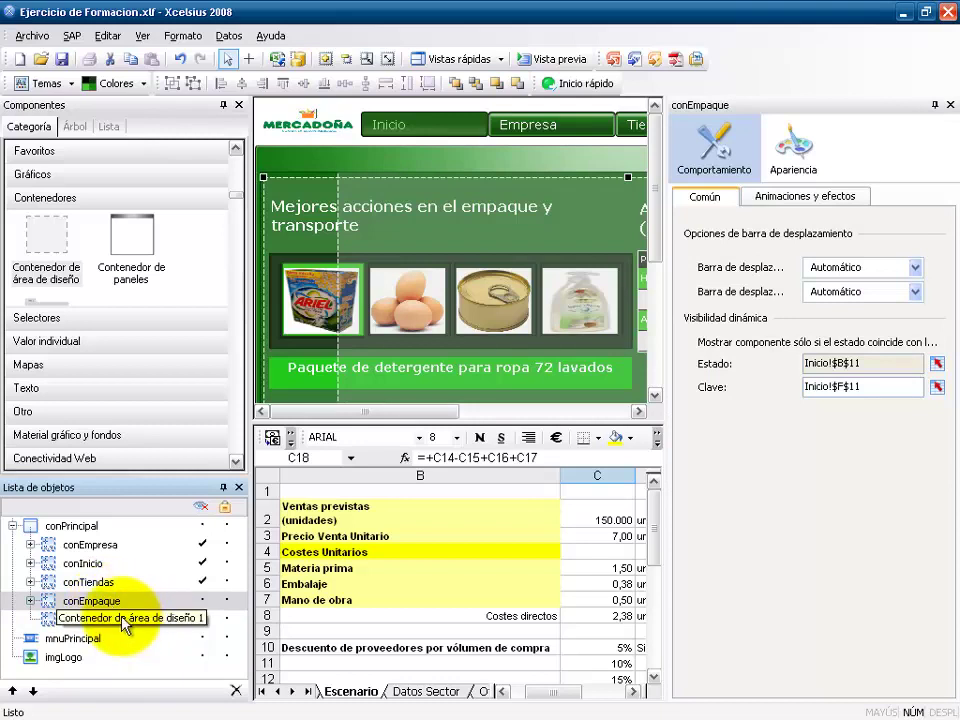
ctrl+click(140, 620)
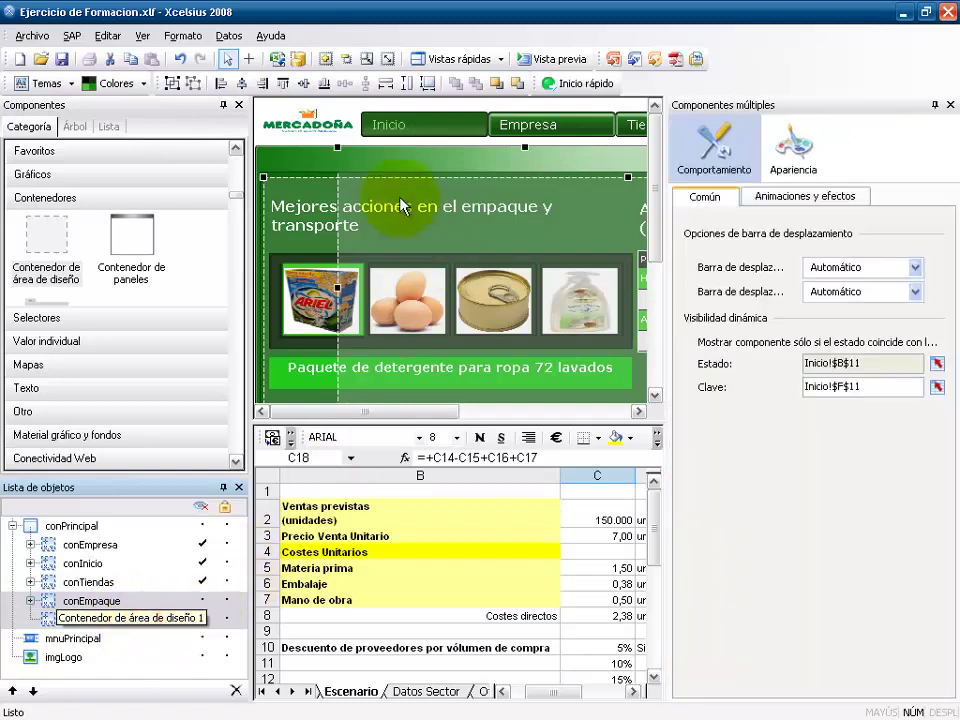
click(430, 85)
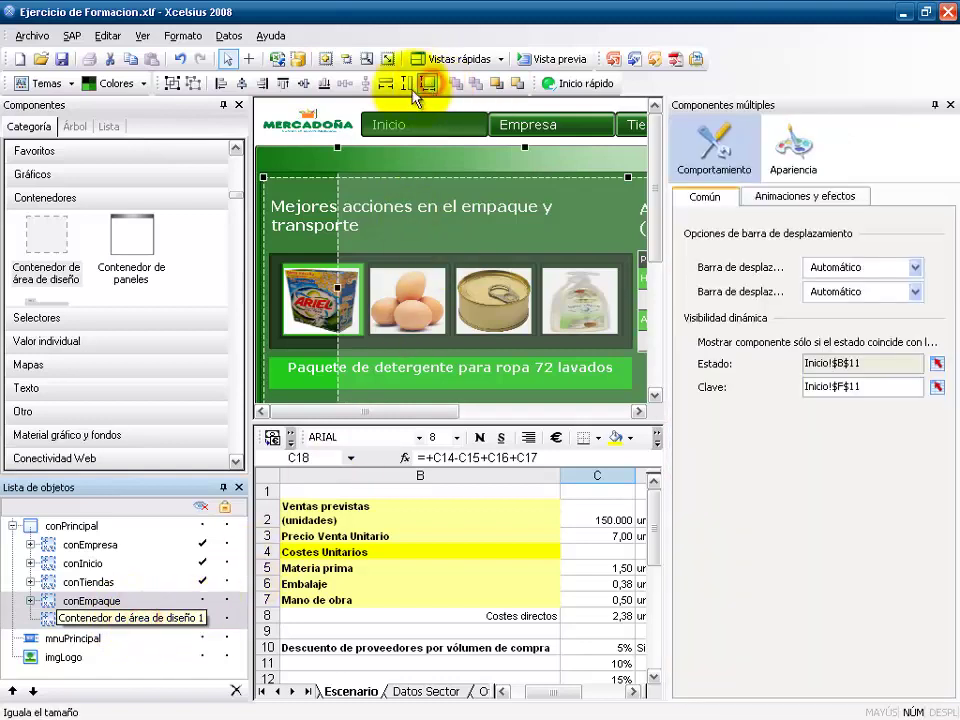
click(286, 88)
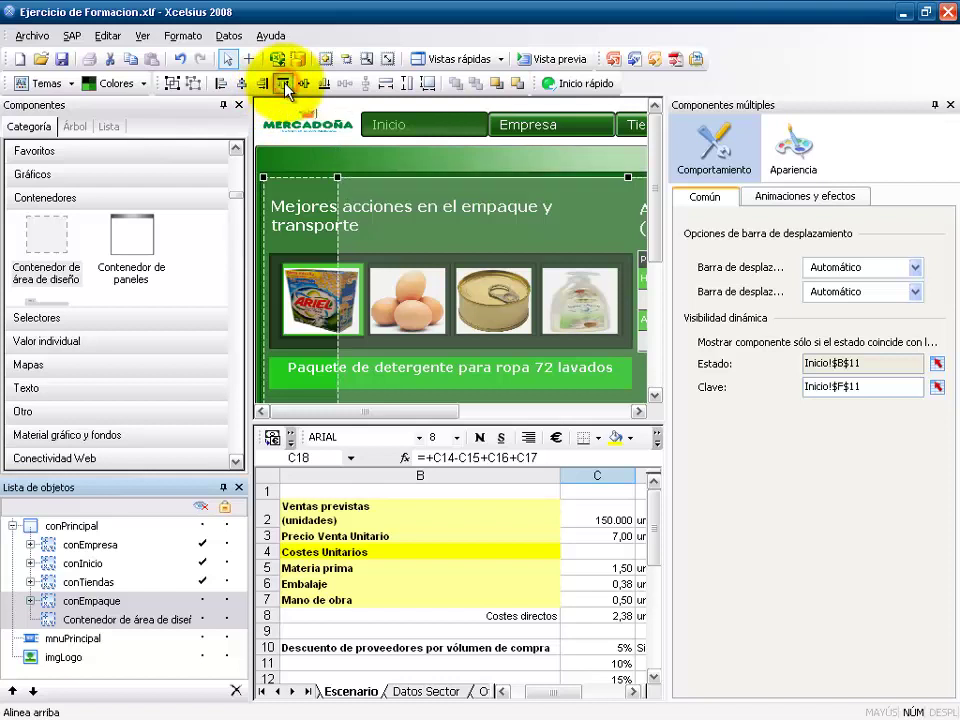
click(221, 84)
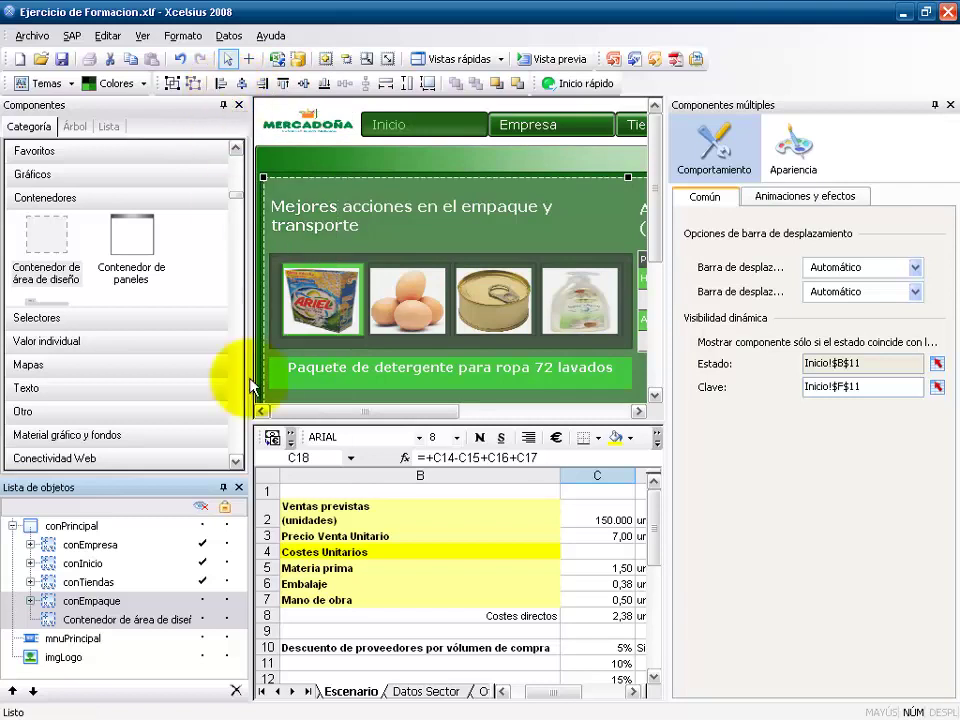
Step: Hide conEmpaque on the canvas and rename the new design-area container conEscenario
click(105, 604)
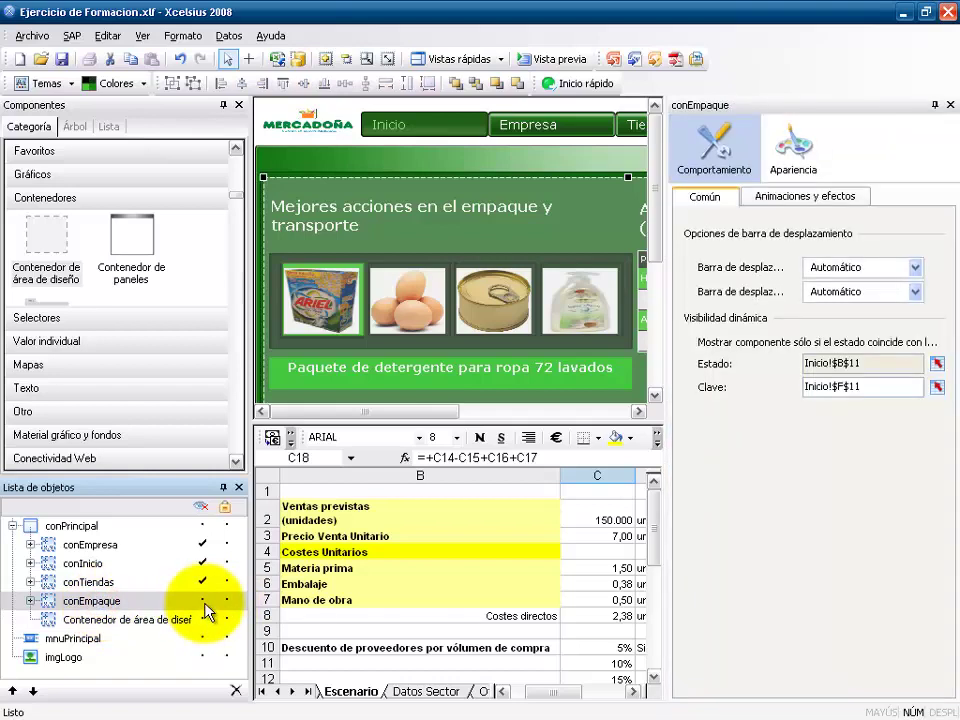
click(203, 601)
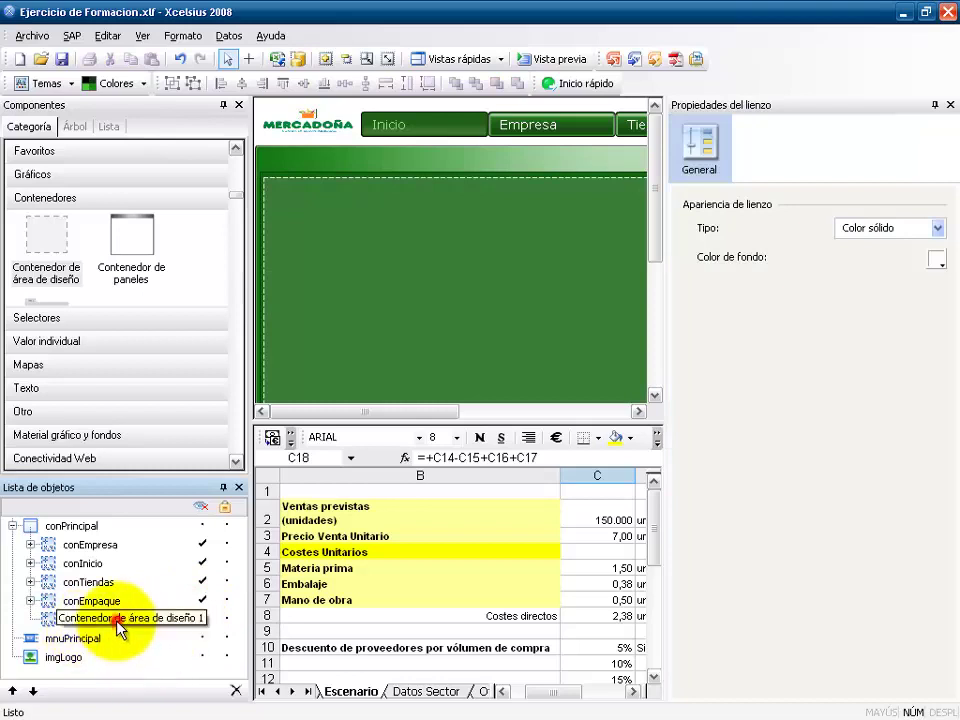
click(118, 621)
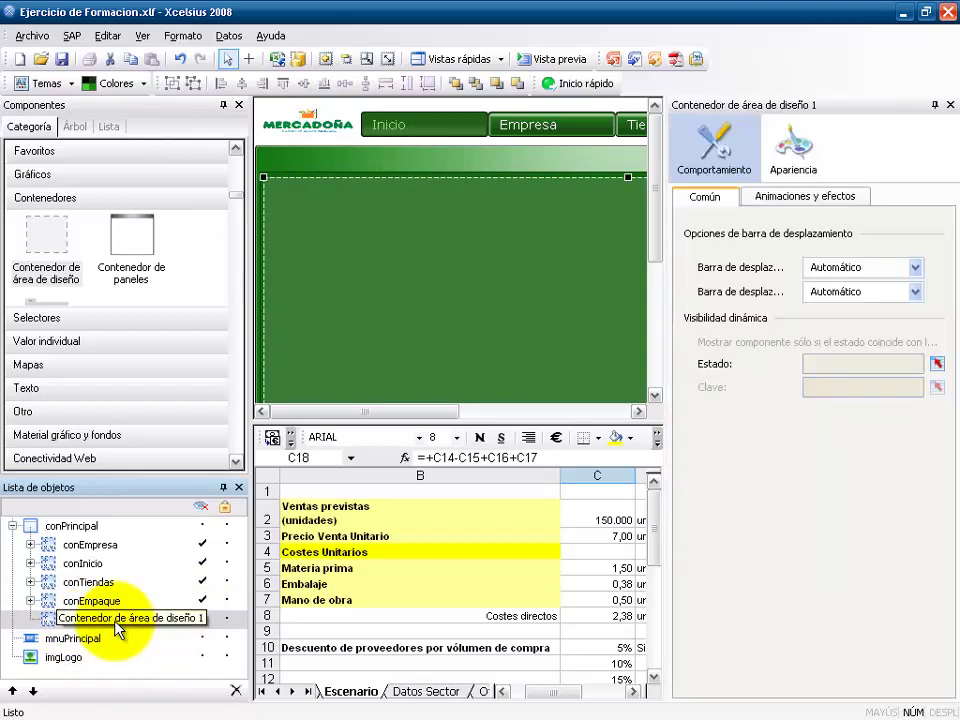
click(110, 621)
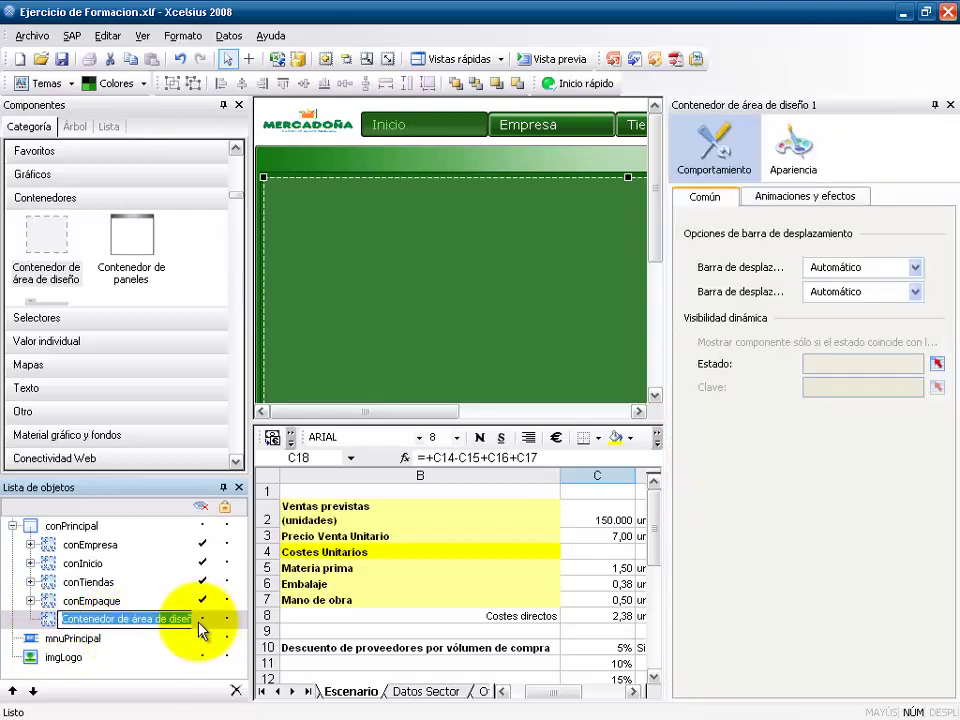
text(conEscenario)
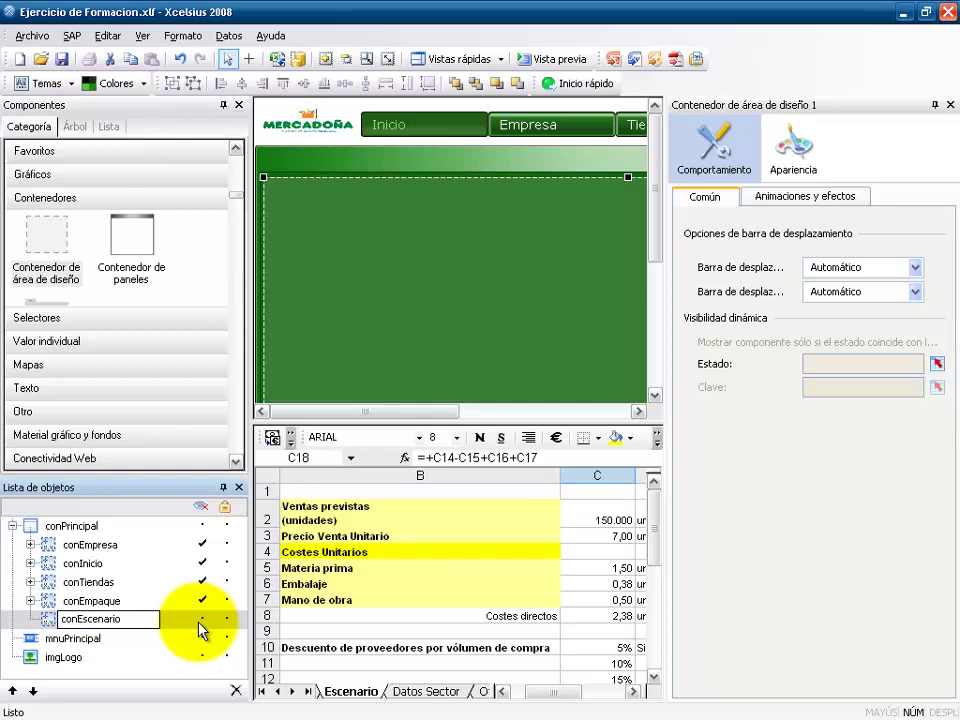
click(339, 490)
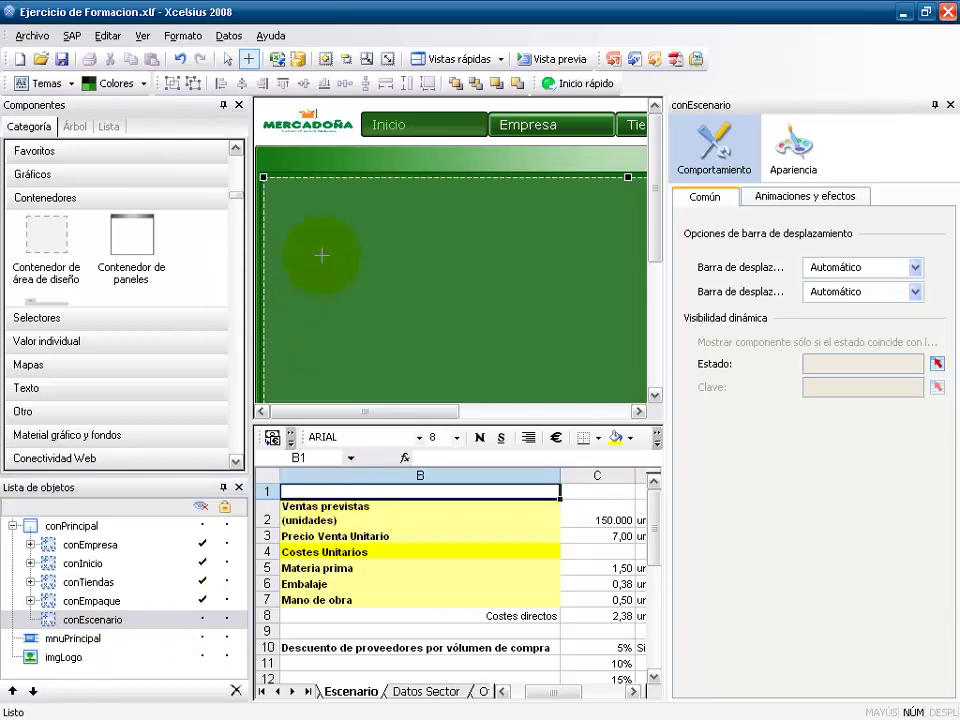
Step: Review the input labels in B2:B8 and examine the Valor individual components that could represent them, including sliders, number control, Valor and gauges
drag(330, 509, 334, 613)
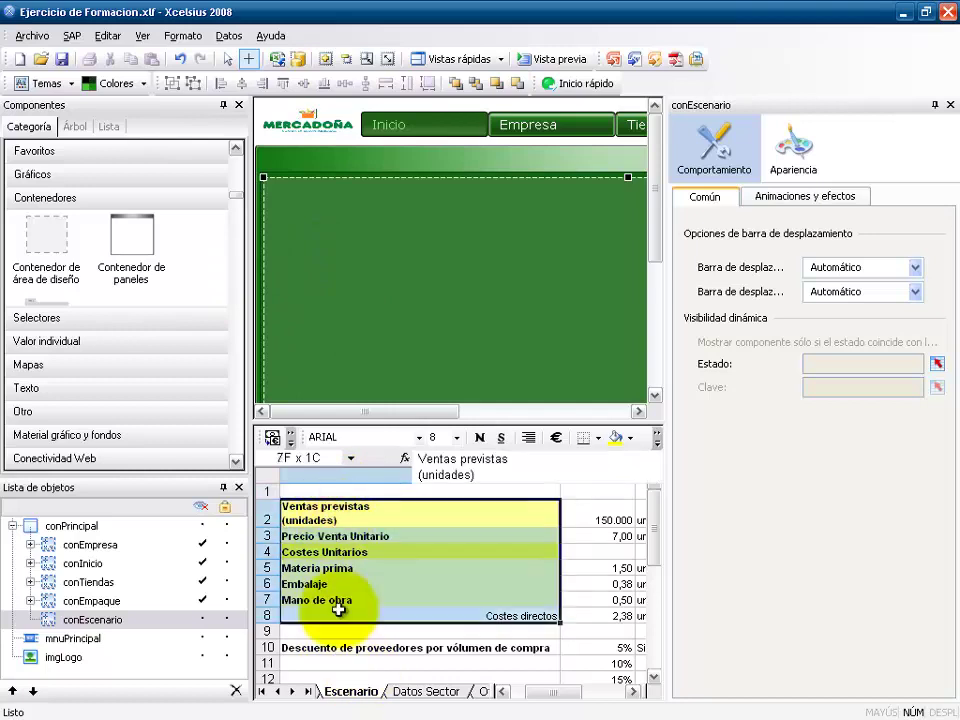
click(590, 555)
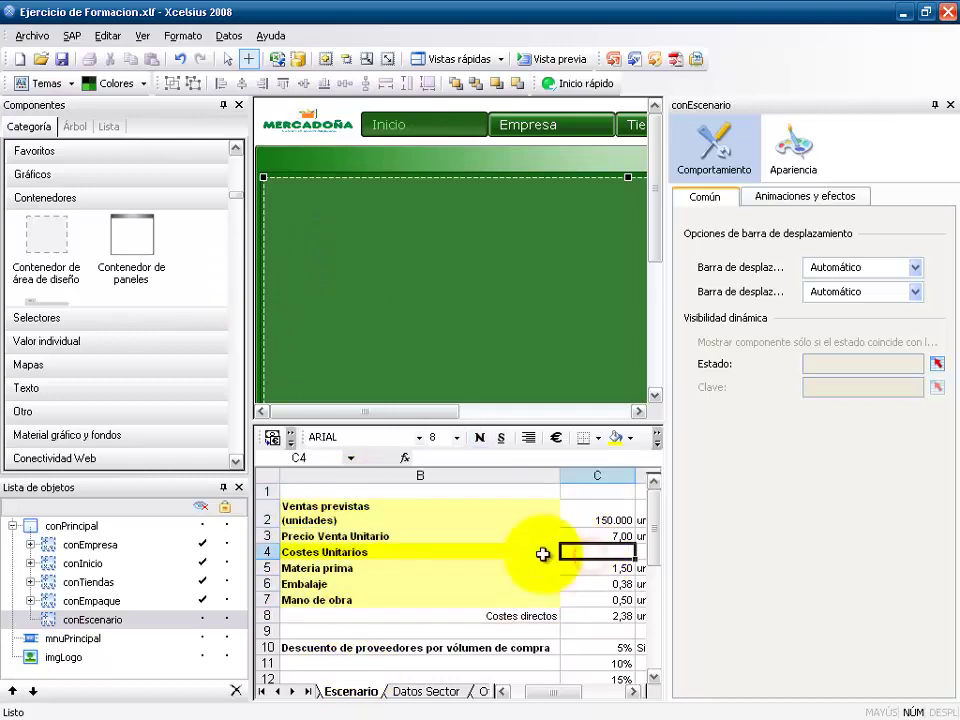
click(106, 344)
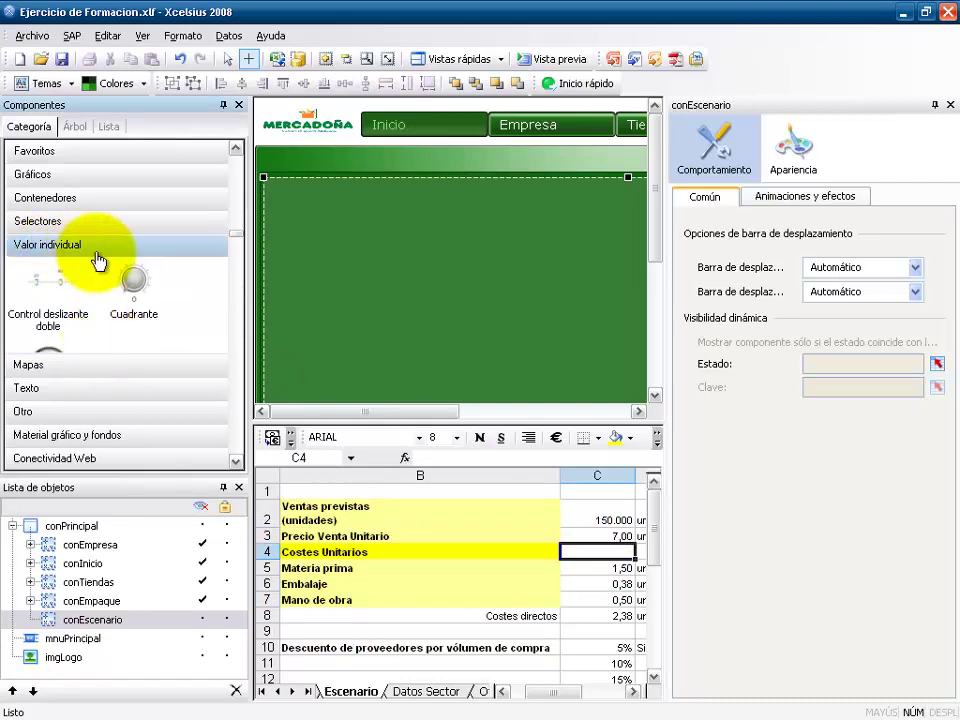
click(236, 459)
drag(237, 466, 237, 466)
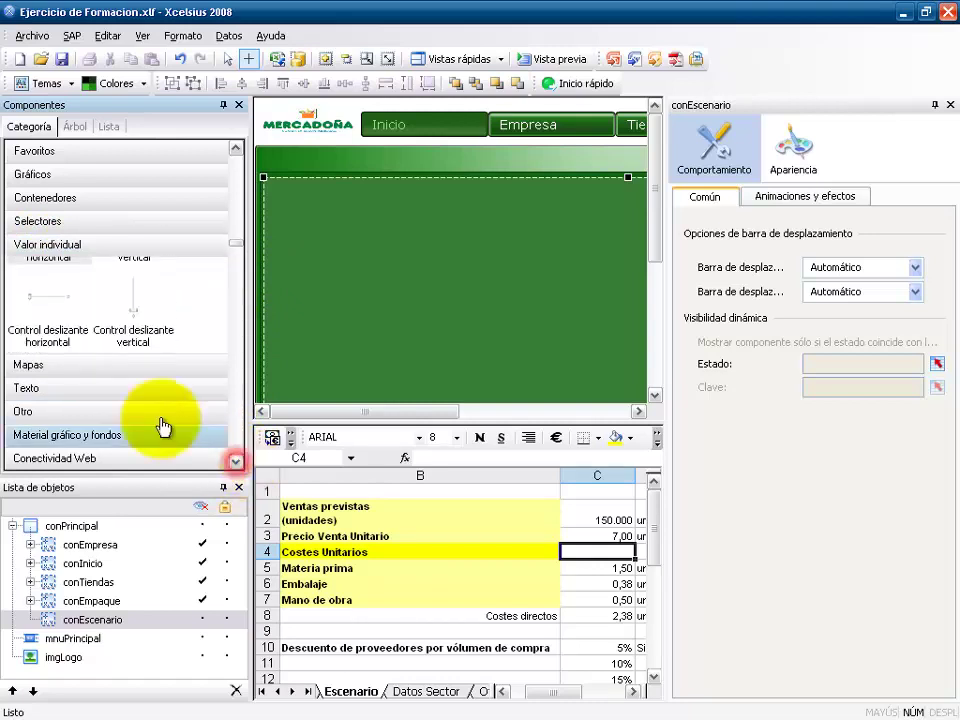
click(40, 328)
click(130, 327)
drag(236, 461, 236, 461)
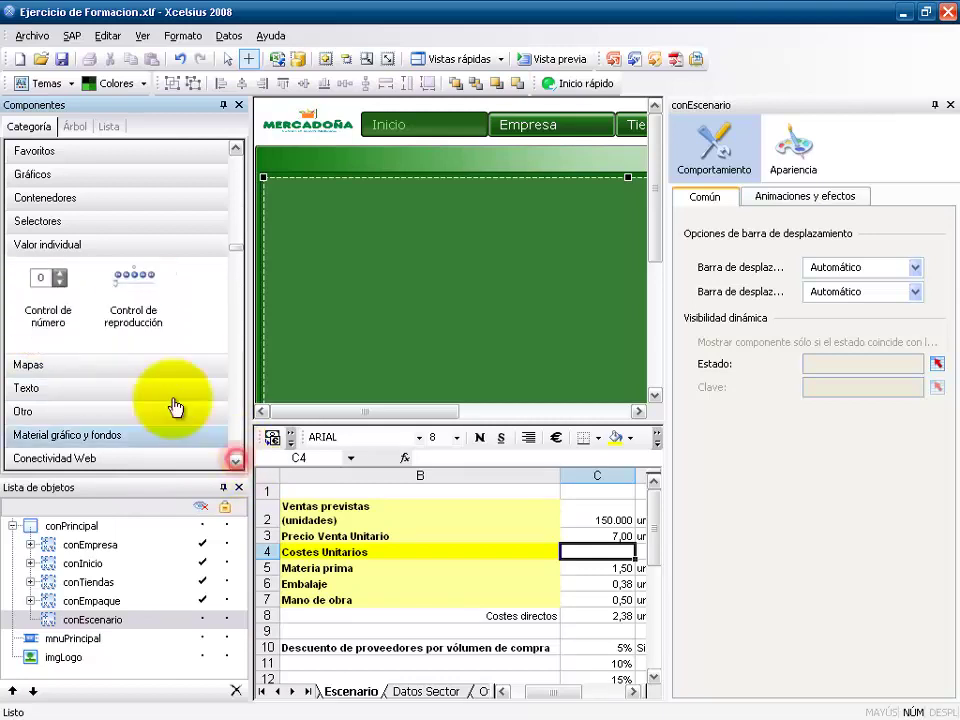
click(50, 303)
click(237, 462)
click(237, 463)
click(52, 342)
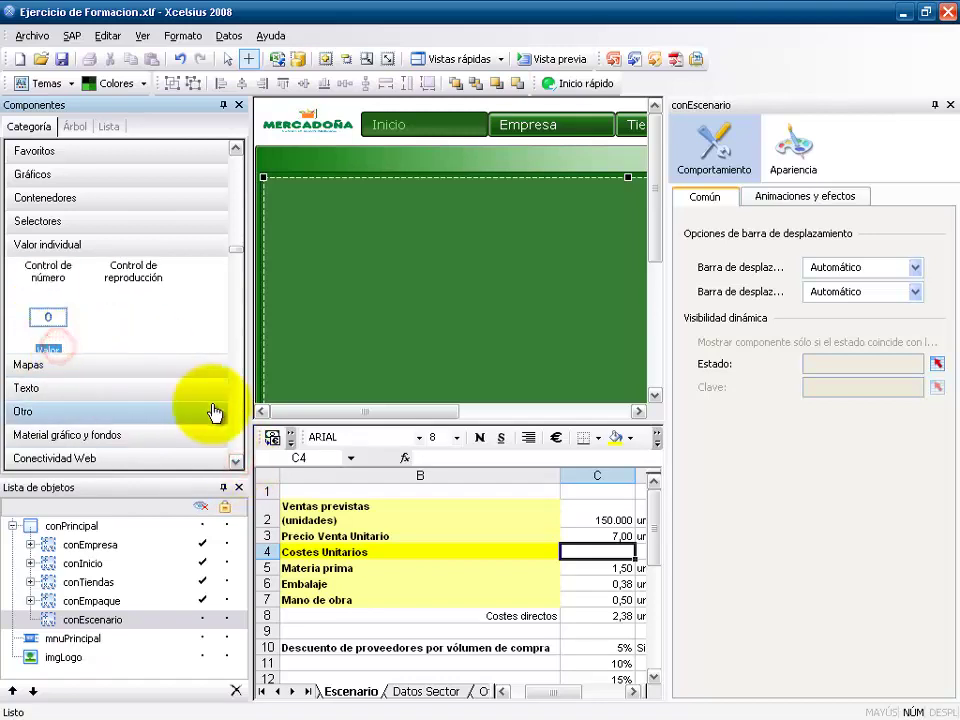
click(237, 150)
click(237, 150)
click(237, 150)
click(237, 150)
click(237, 150)
click(237, 150)
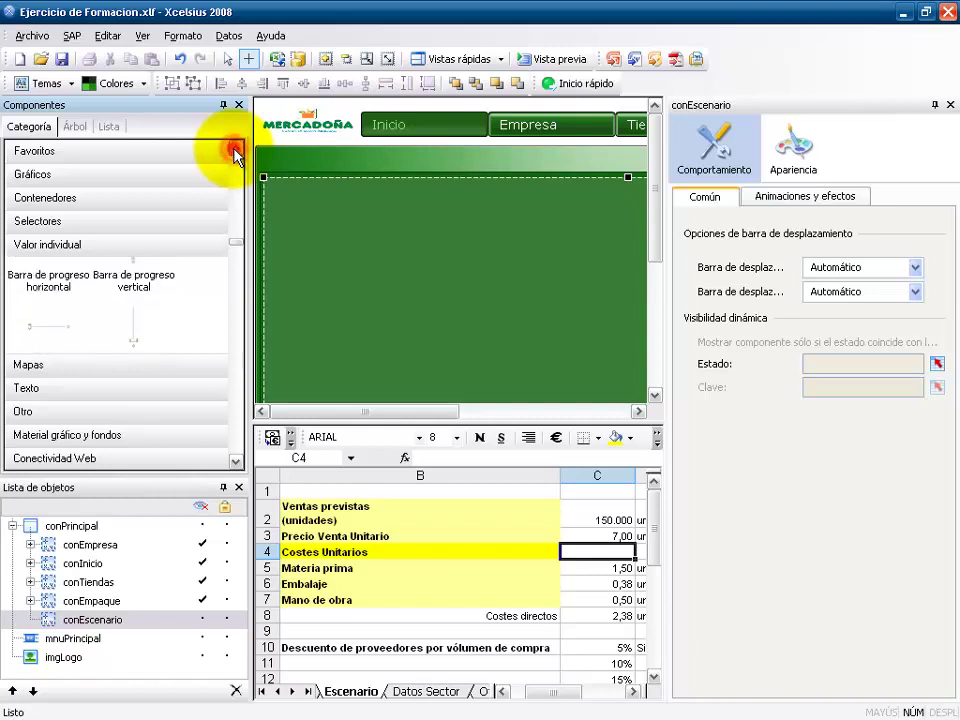
click(237, 150)
click(237, 150)
click(237, 150)
click(237, 150)
click(237, 150)
click(237, 150)
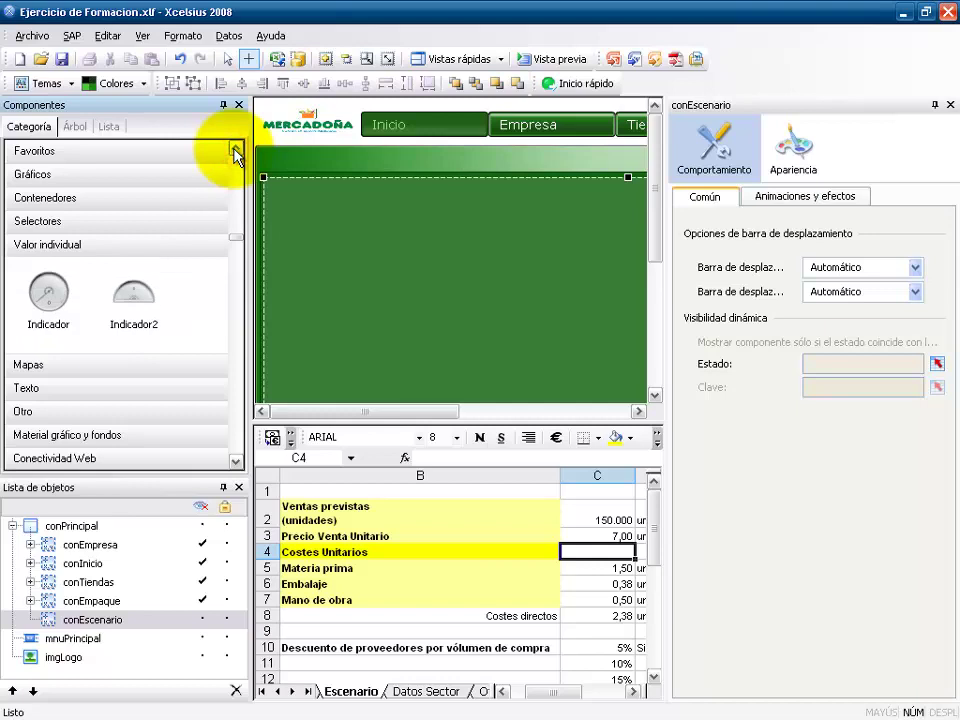
Step: Examine the components available in the Texto and Otro categories, including input text, scenario and reset buttons and Cuadrícula
click(111, 389)
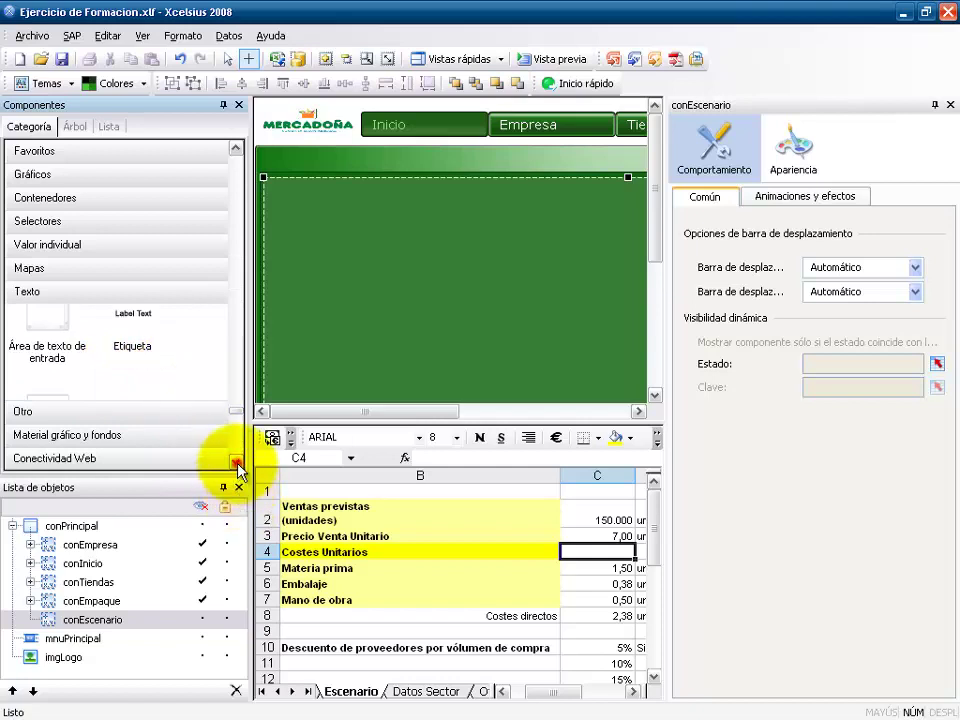
click(237, 462)
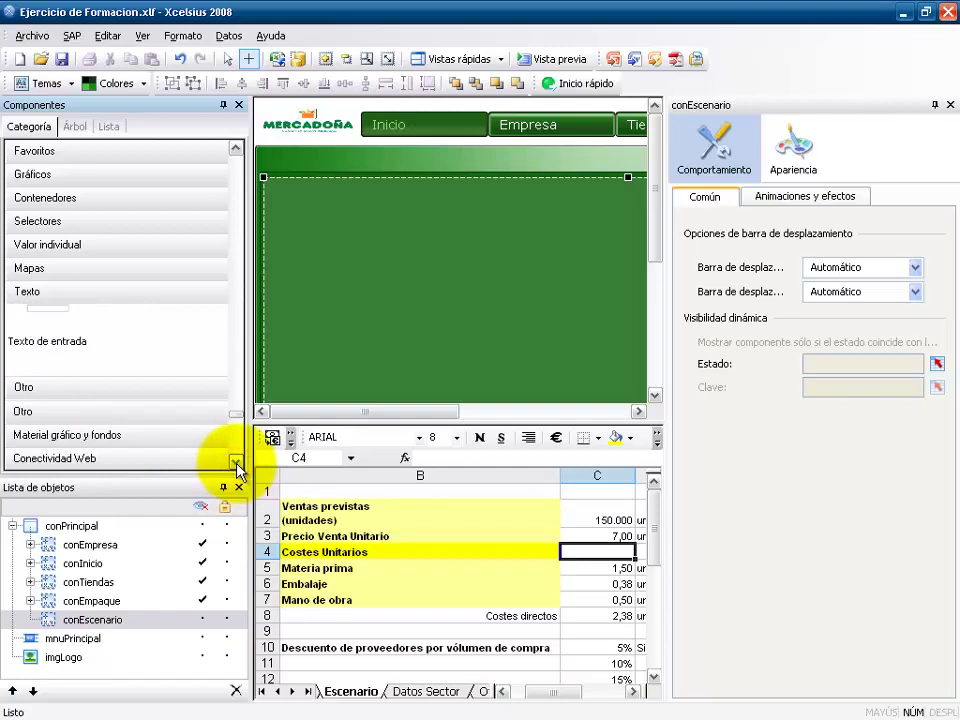
click(77, 418)
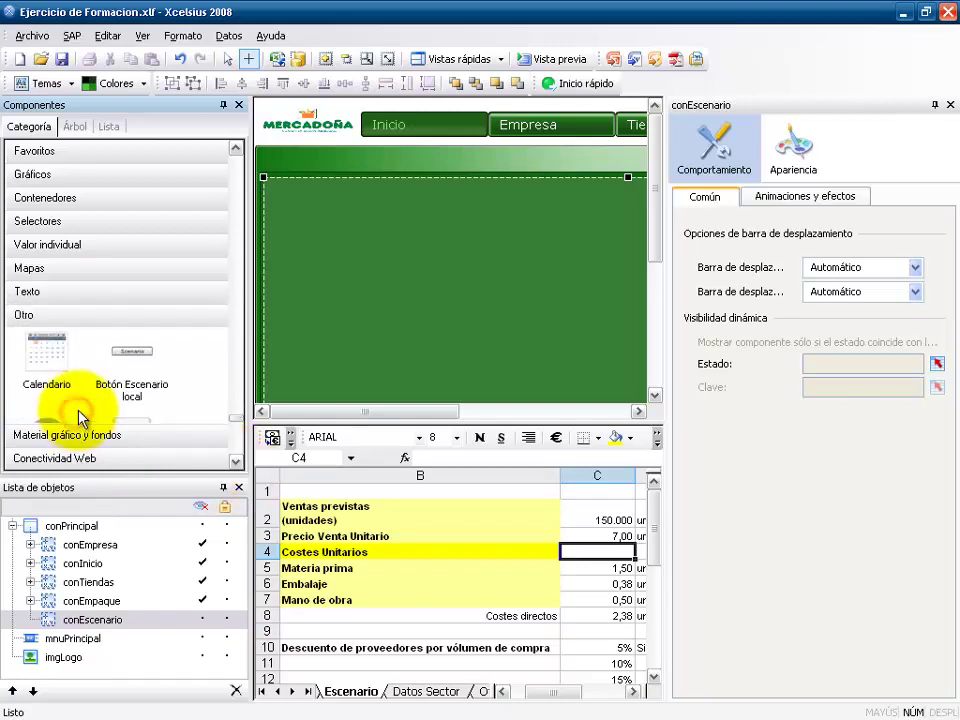
click(237, 462)
drag(237, 463, 237, 468)
click(124, 398)
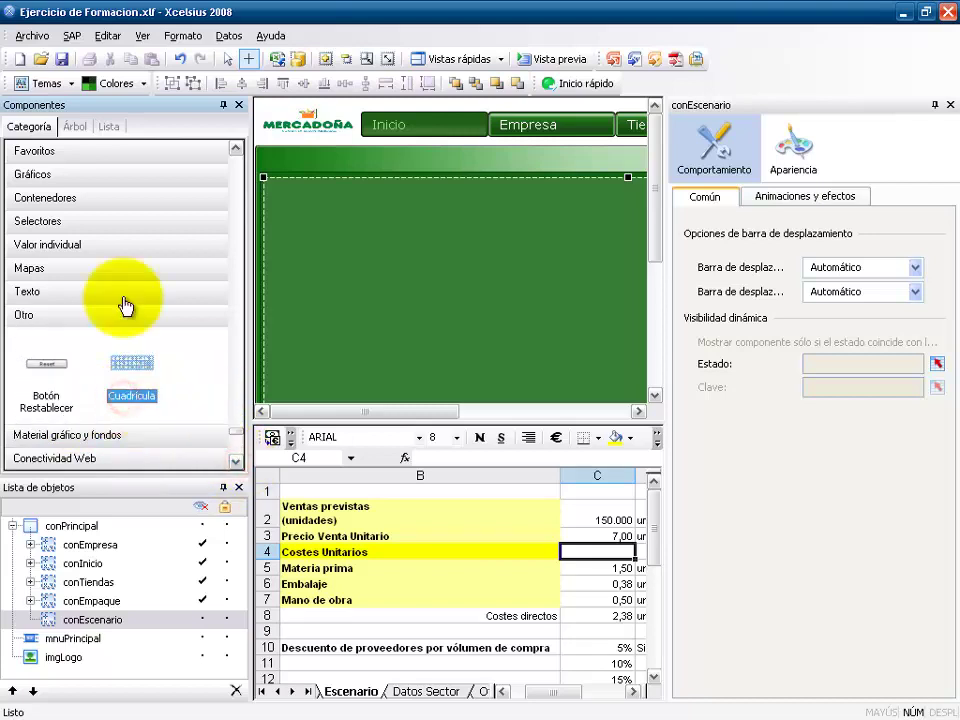
Step: Add a horizontal slider (Control deslizante horizontal) inside conEscenario and position it near the container's upper middle
click(71, 252)
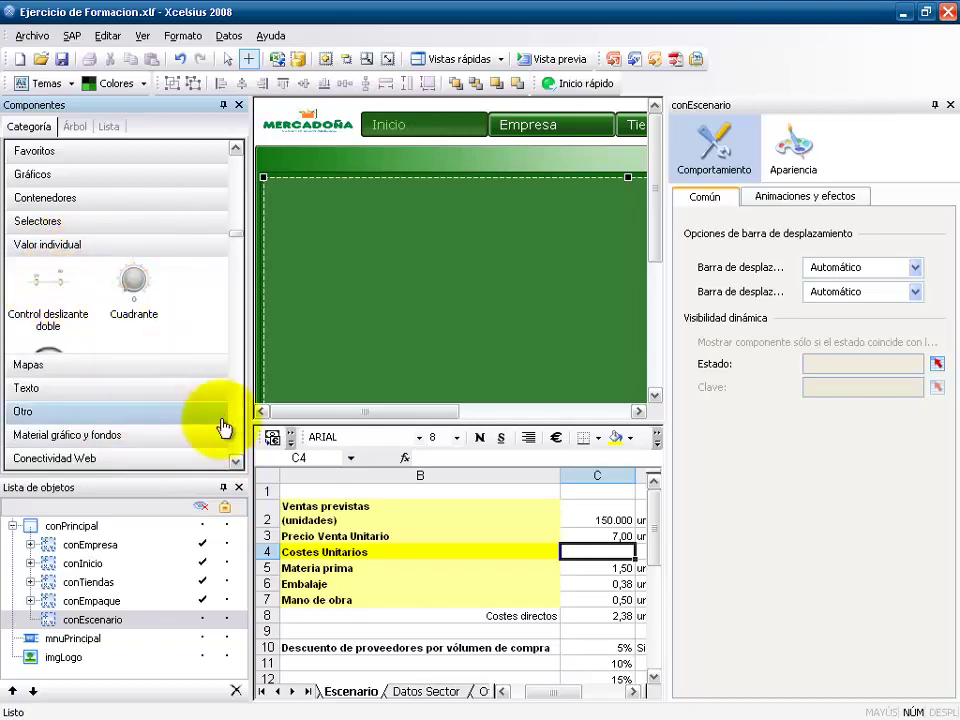
click(236, 461)
click(236, 461)
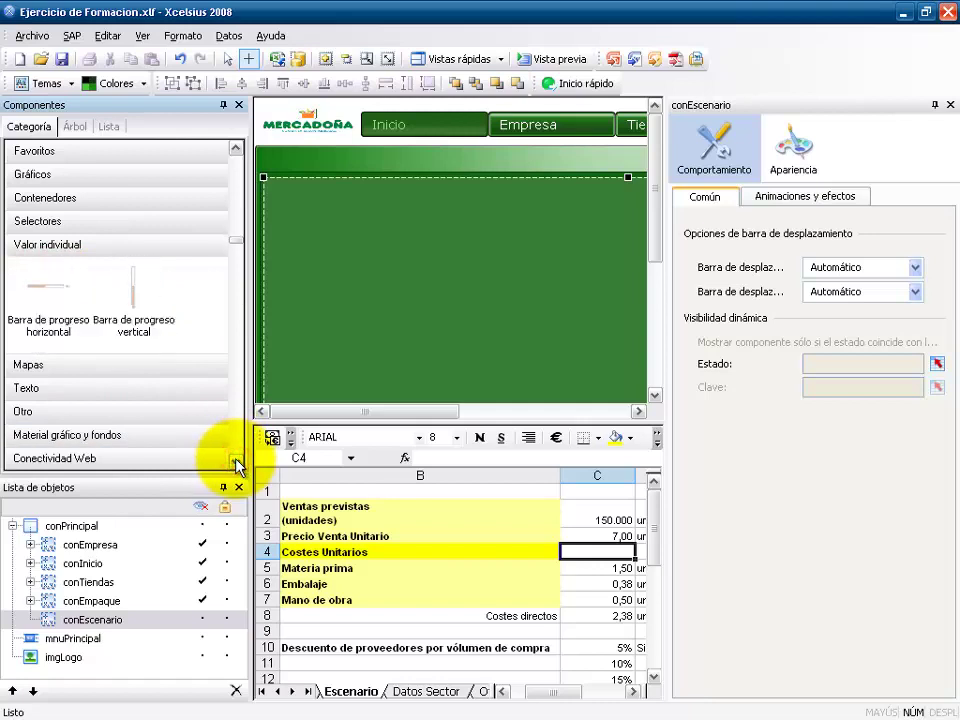
click(236, 461)
click(236, 461)
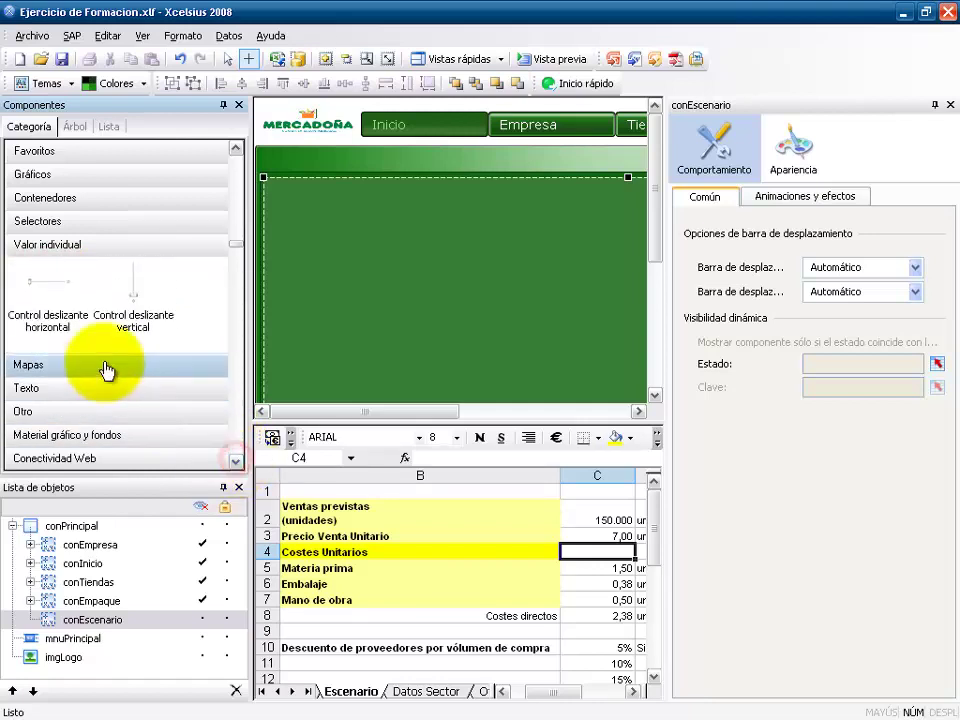
click(40, 318)
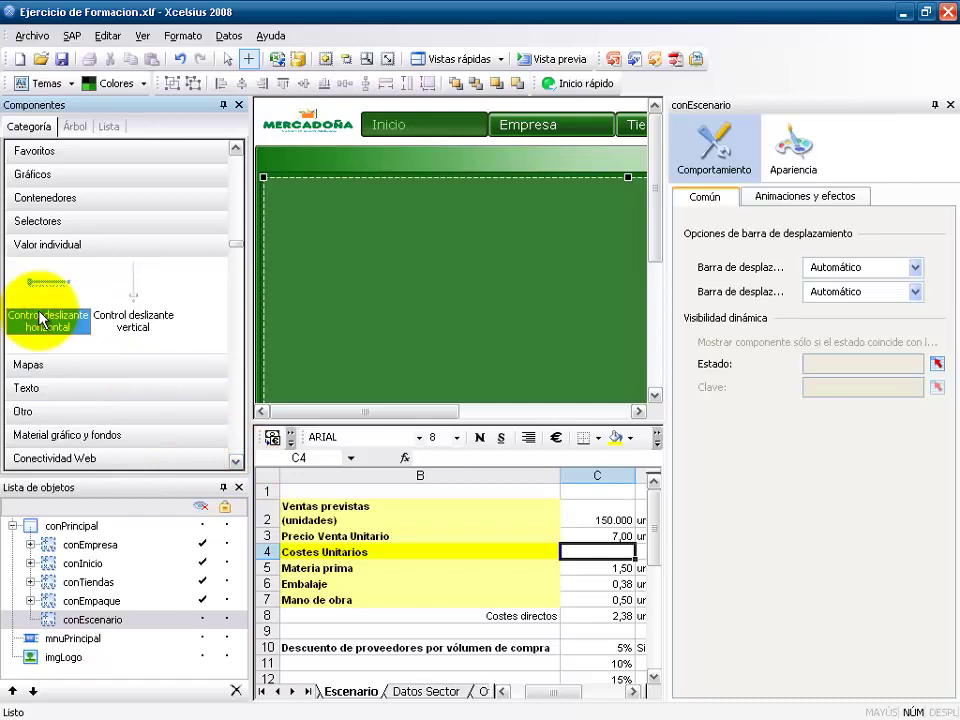
click(295, 272)
click(306, 235)
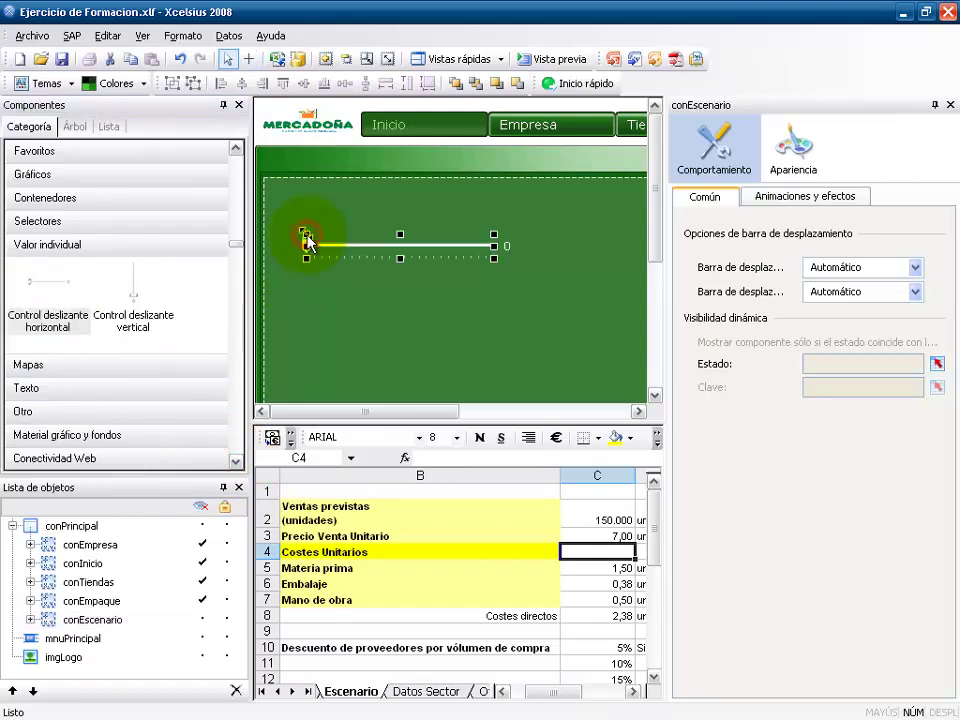
drag(370, 281, 397, 283)
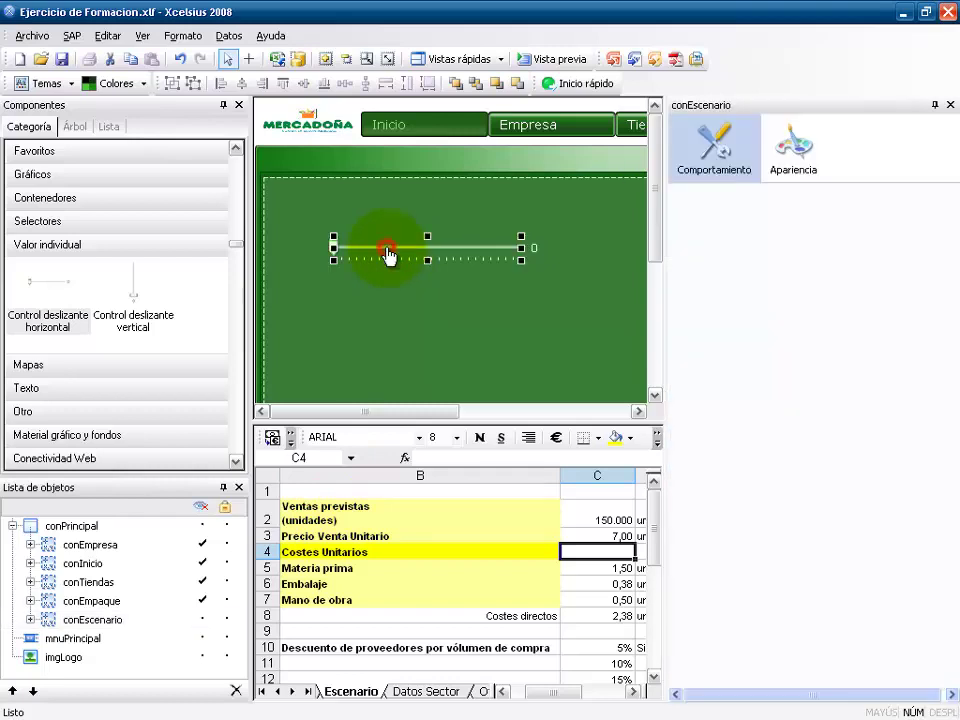
drag(397, 258, 429, 248)
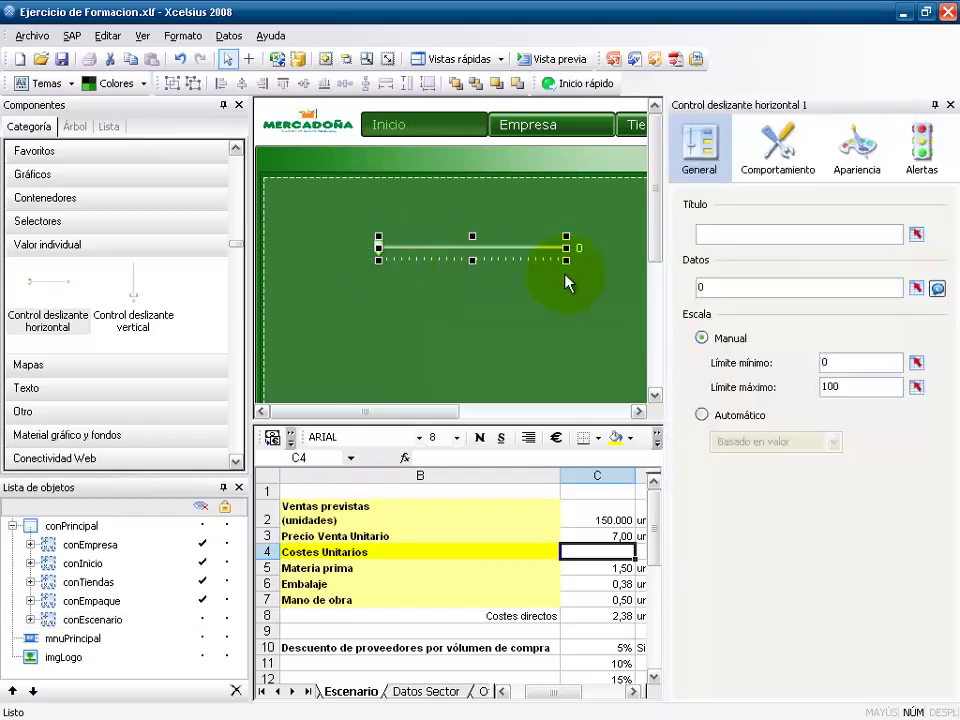
Step: Link the slider's title to Escenario!$B$2 and its data to Escenario!$C$2
click(916, 235)
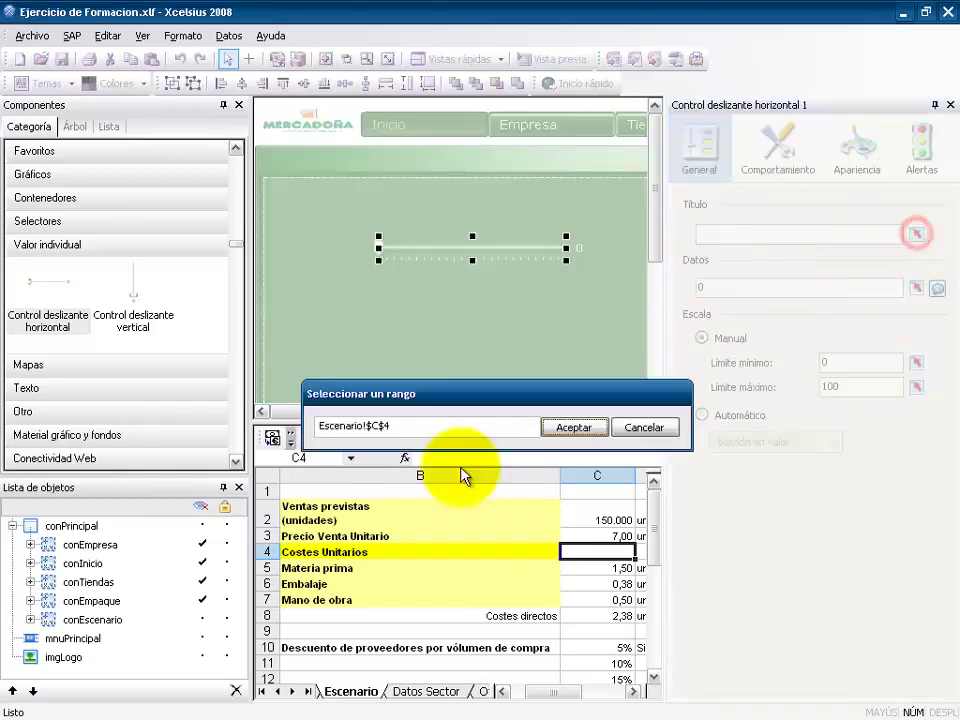
click(303, 513)
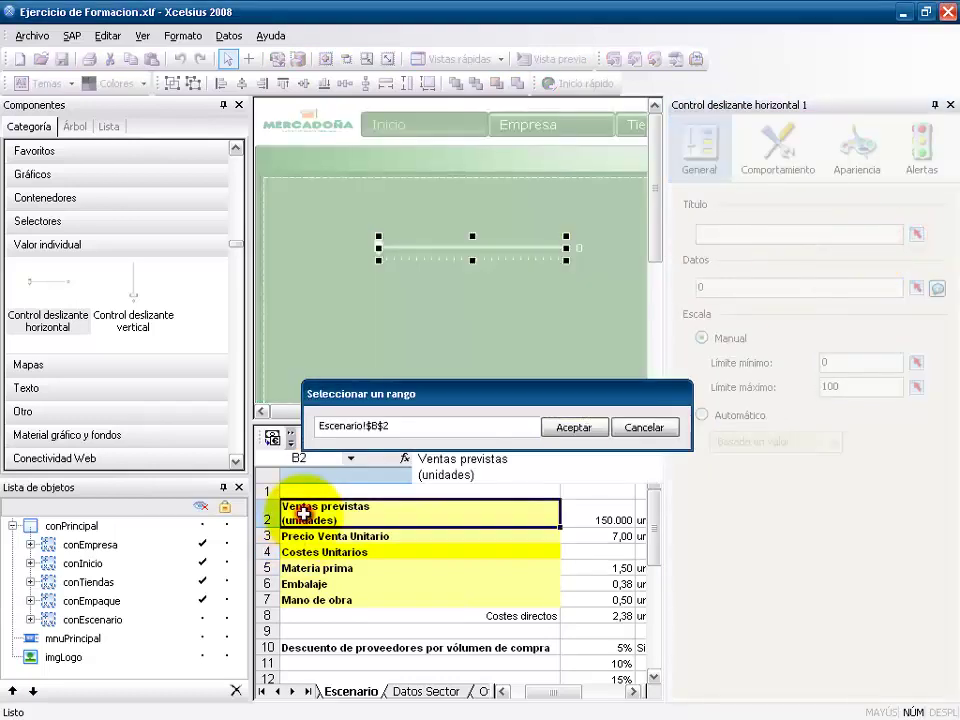
click(572, 427)
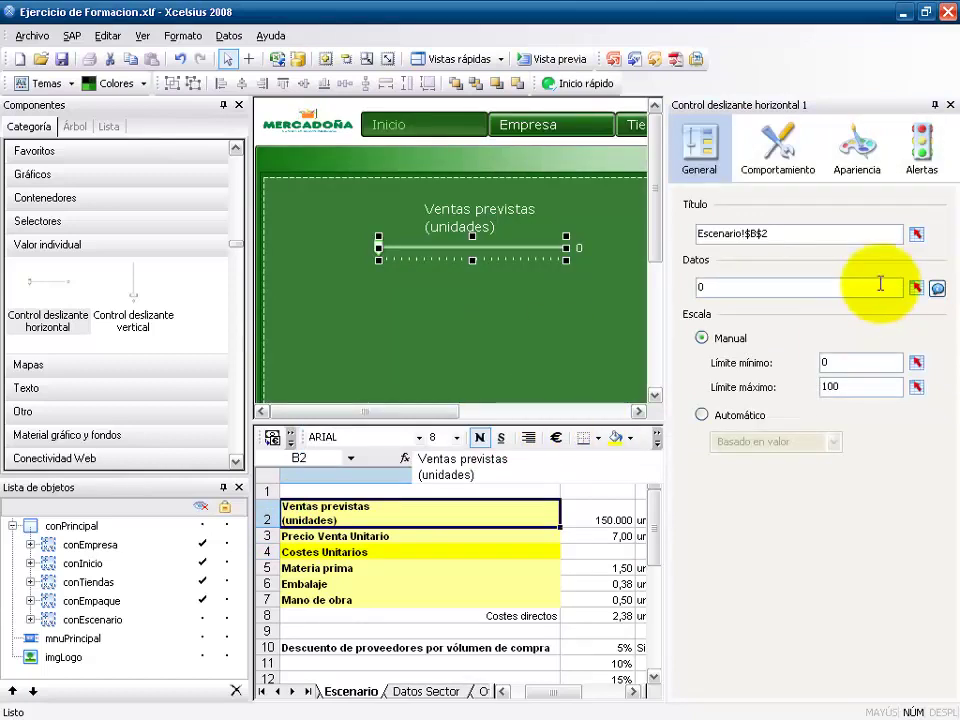
click(917, 289)
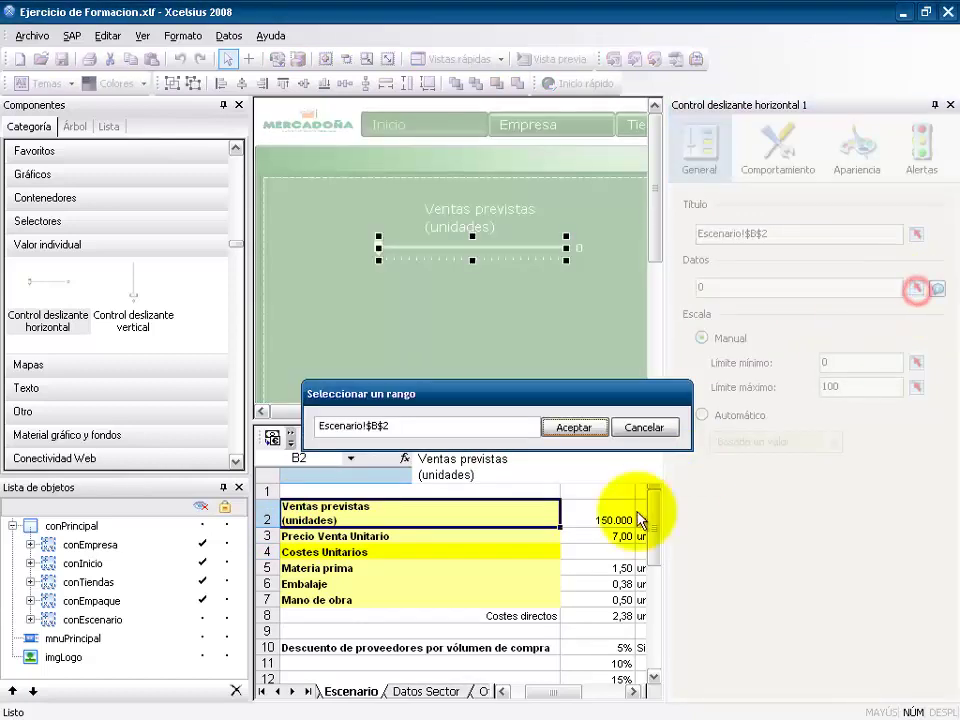
click(607, 513)
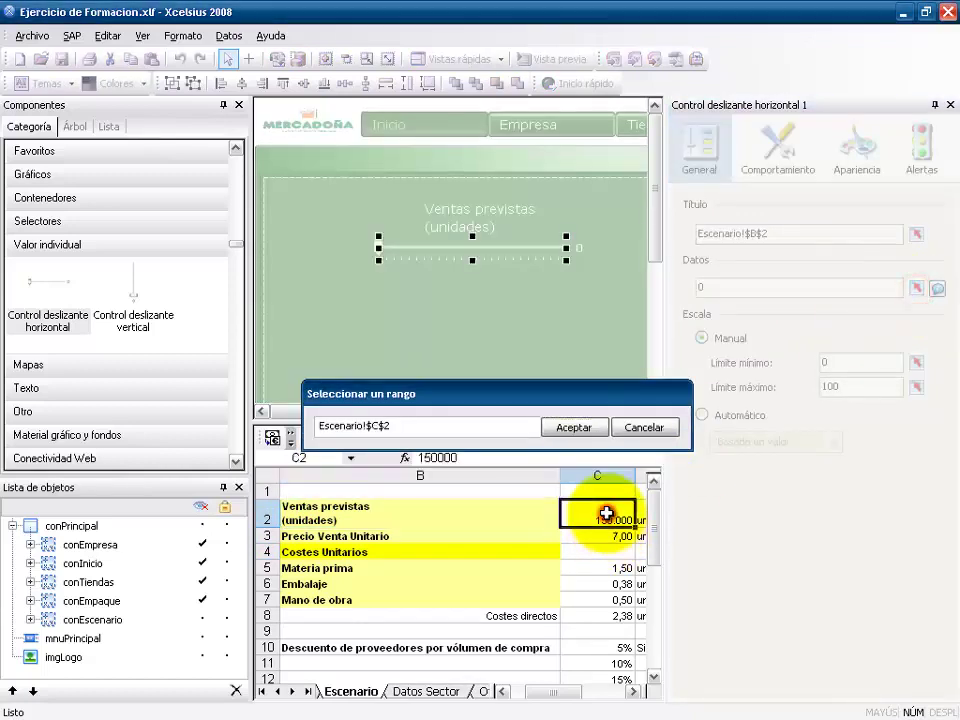
click(590, 431)
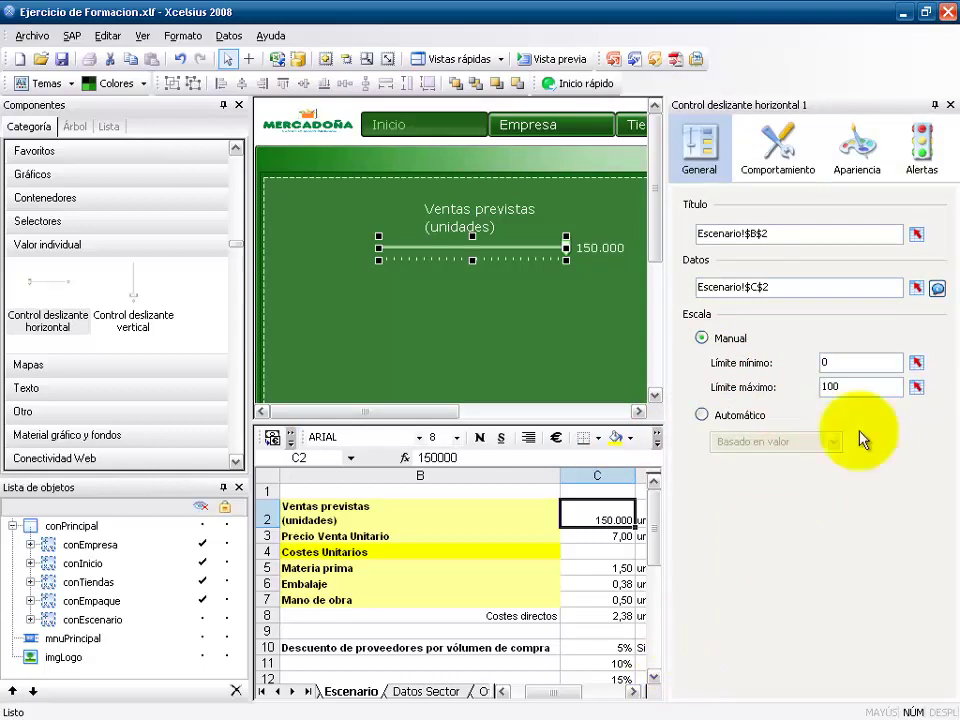
Step: Link the slider's minimum scale limit to the mín cell Escenario!$E$2
click(917, 363)
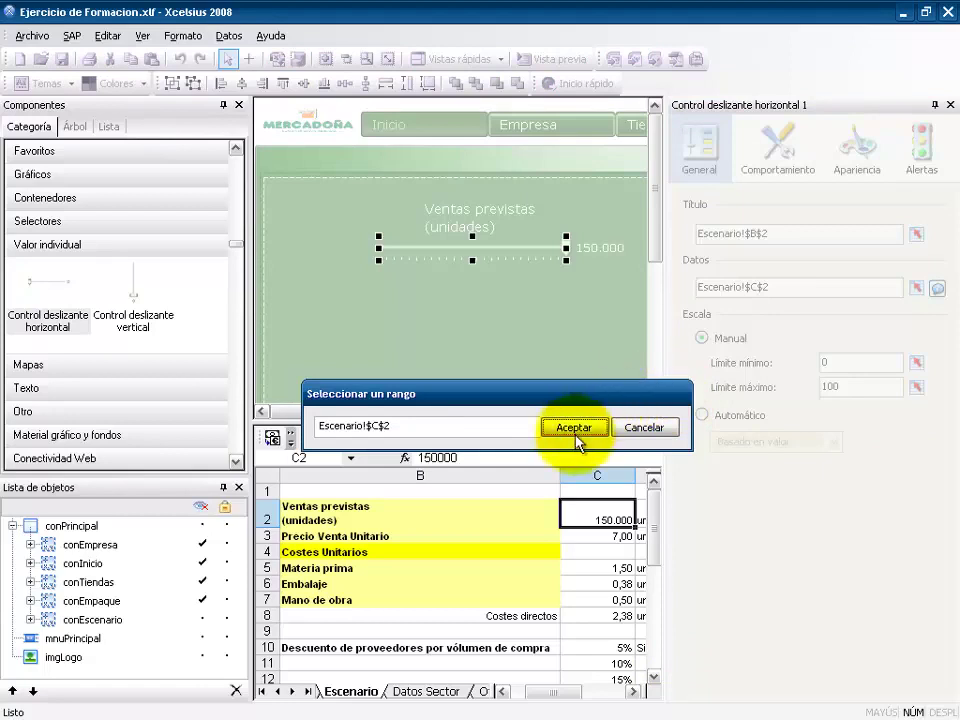
click(634, 692)
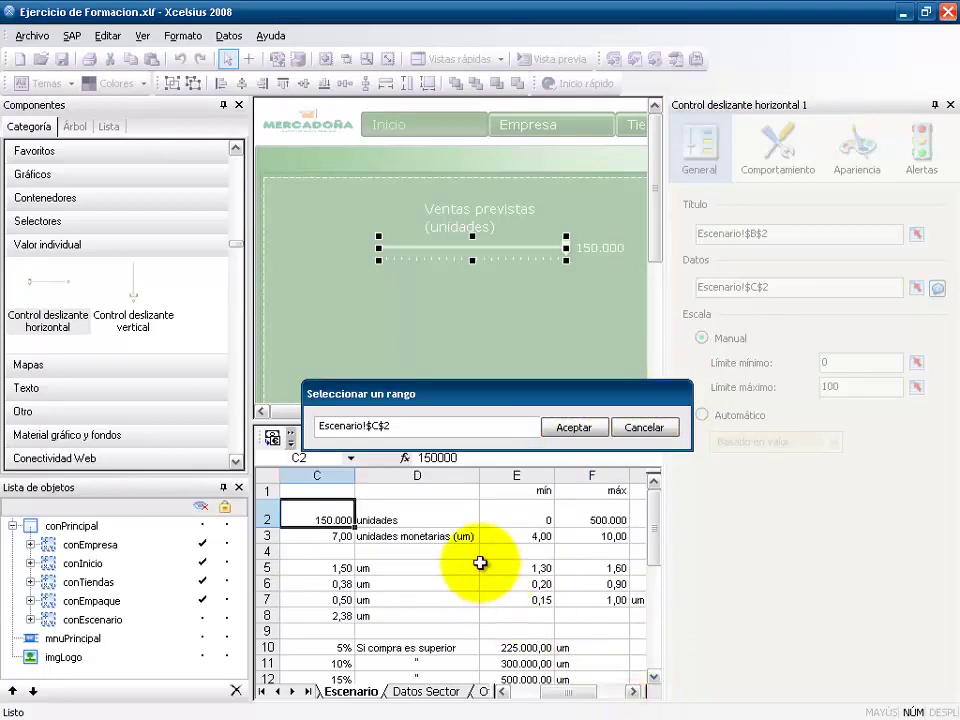
click(528, 508)
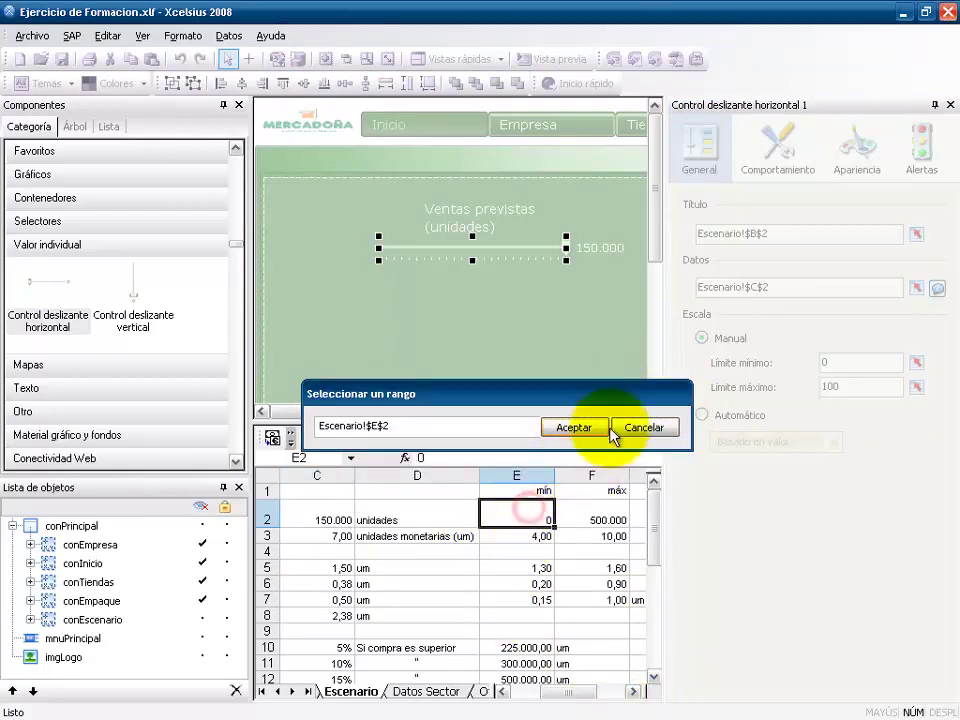
click(576, 427)
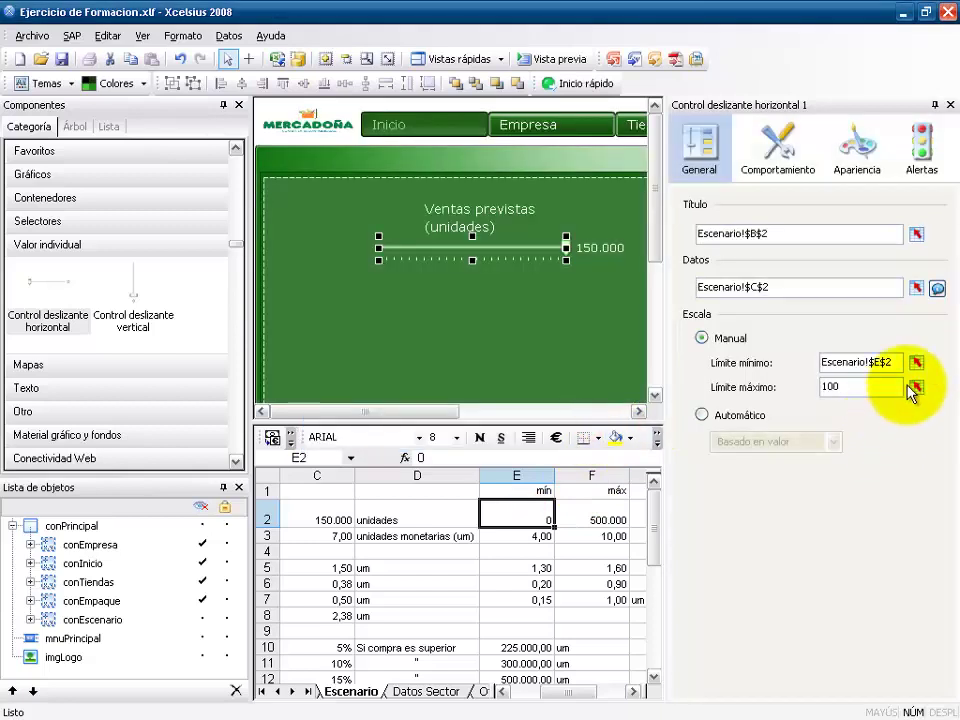
Step: Link the horizontal slider's maximum scale limit to the máx cell Escenario!$F$2
click(915, 390)
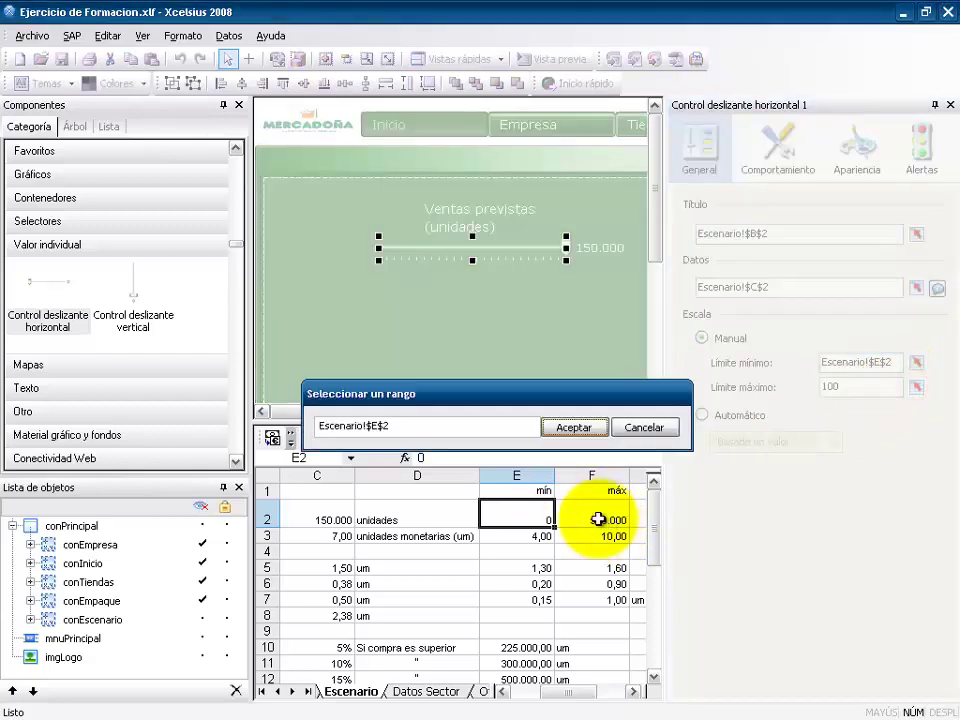
click(597, 521)
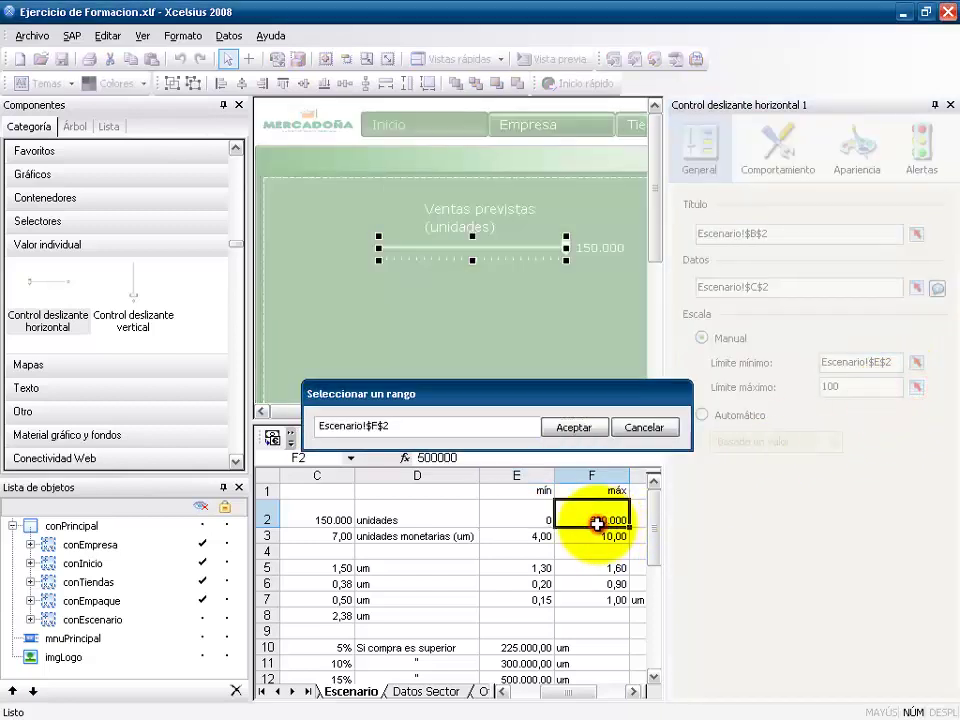
click(574, 425)
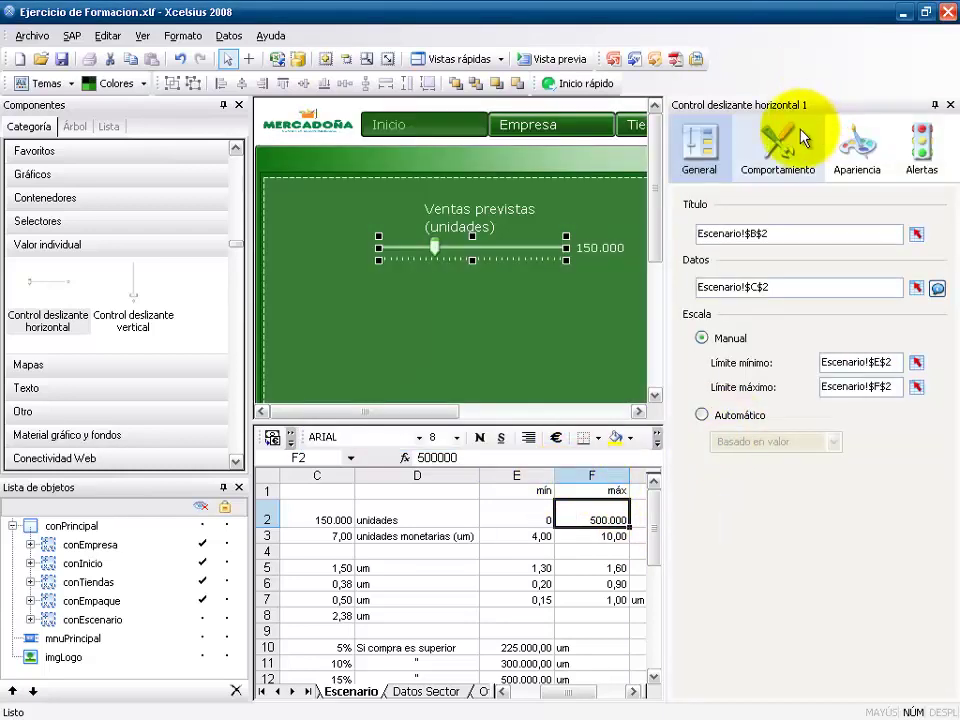
Step: Check the movement increment in the horizontal slider's behaviour settings
click(785, 150)
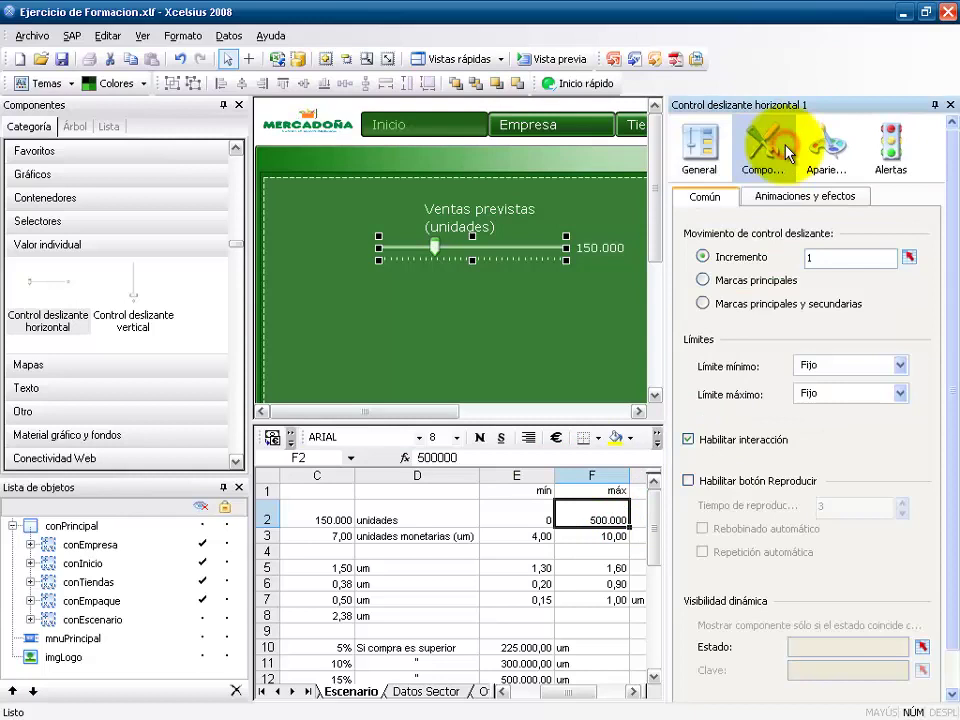
click(822, 258)
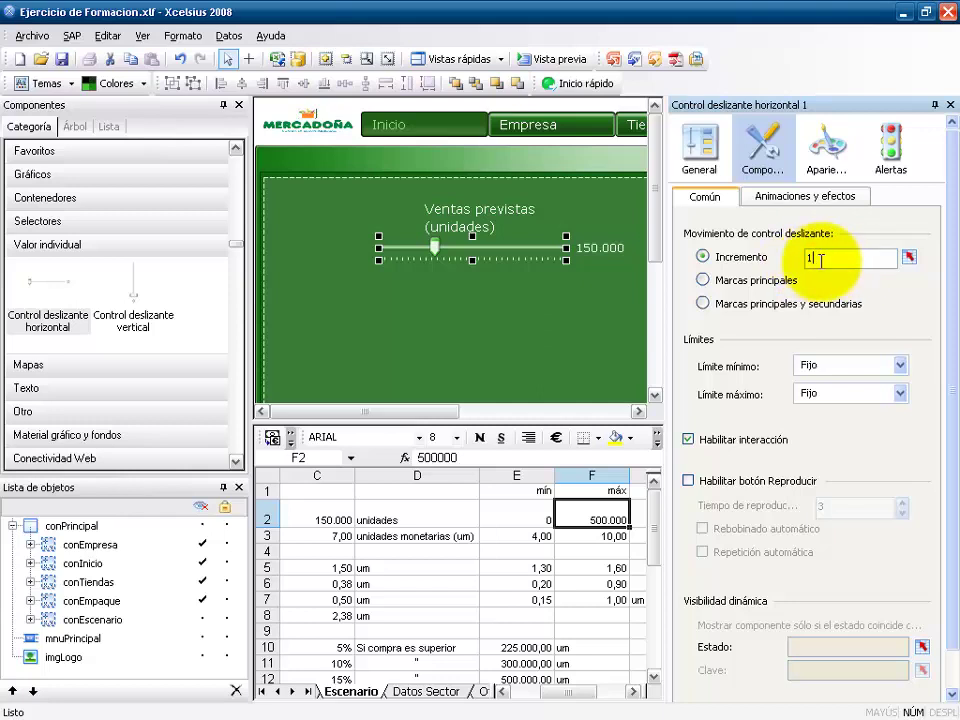
double_click(818, 259)
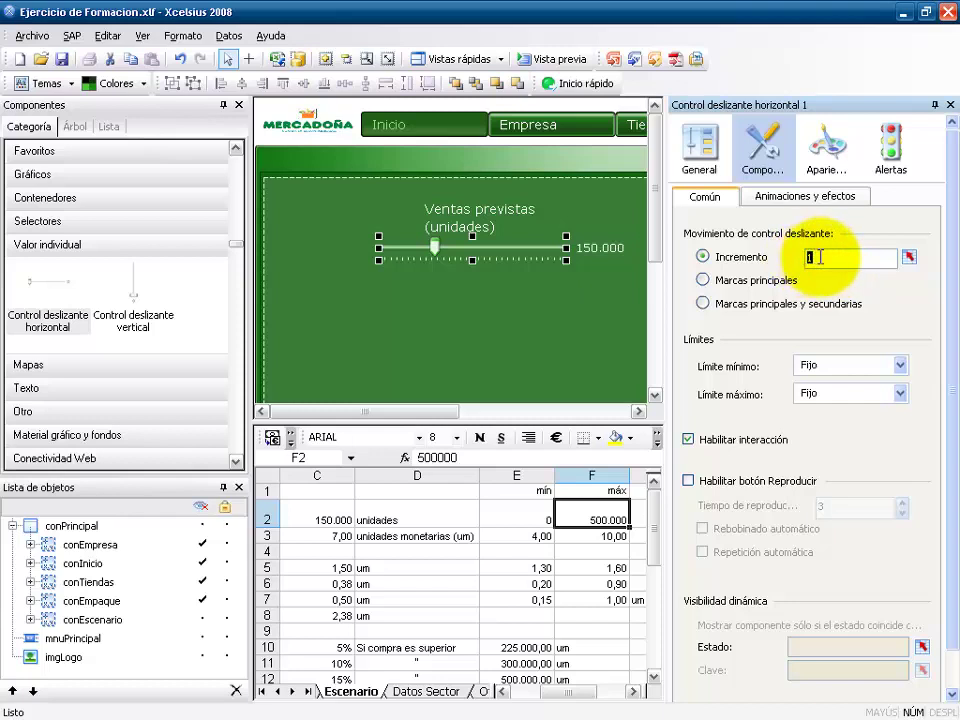
Step: Position the horizontal slider's title at Izquierda and set its font size to 12
click(838, 168)
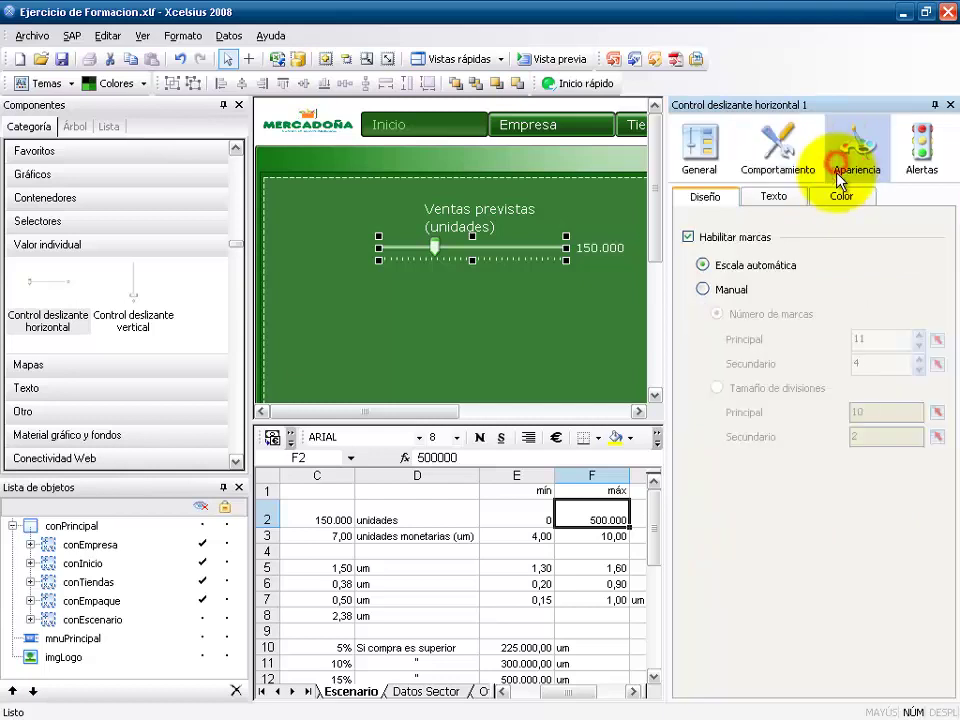
click(776, 200)
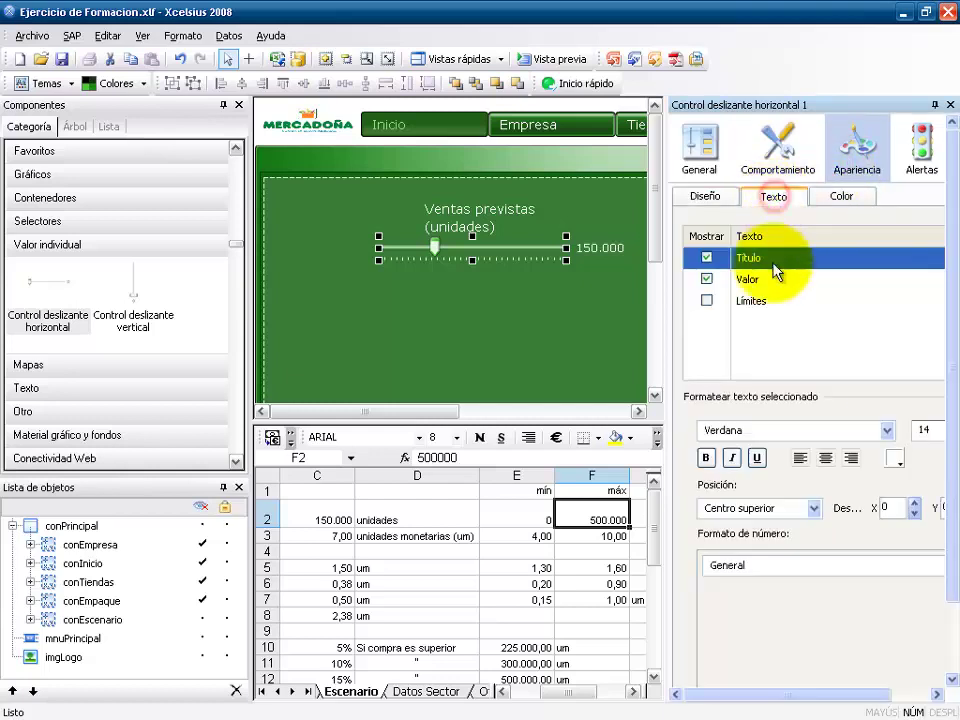
click(815, 509)
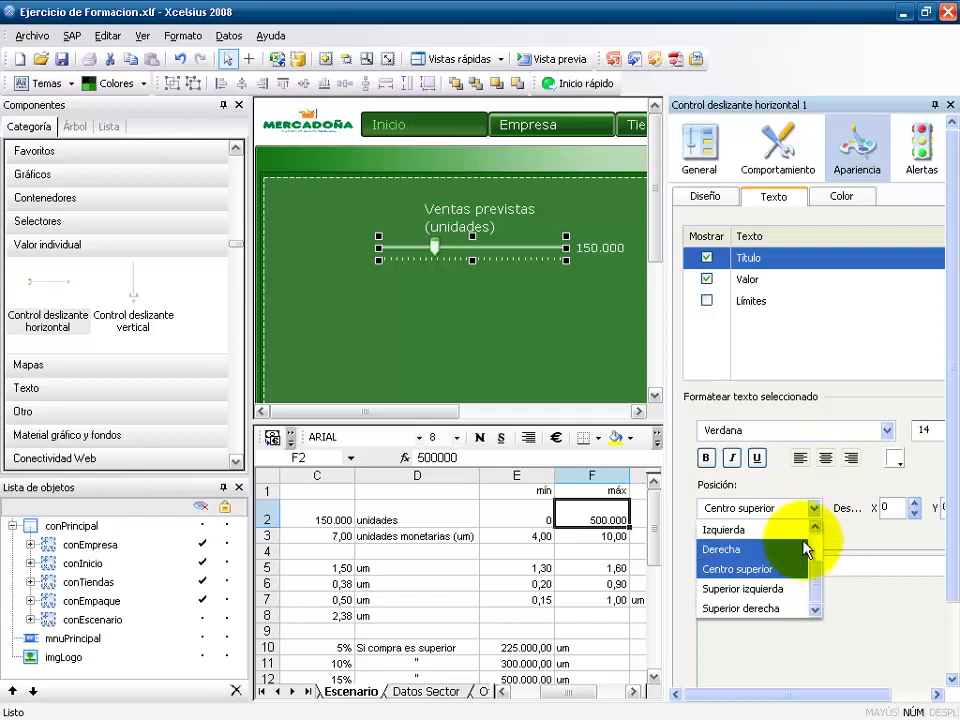
click(801, 531)
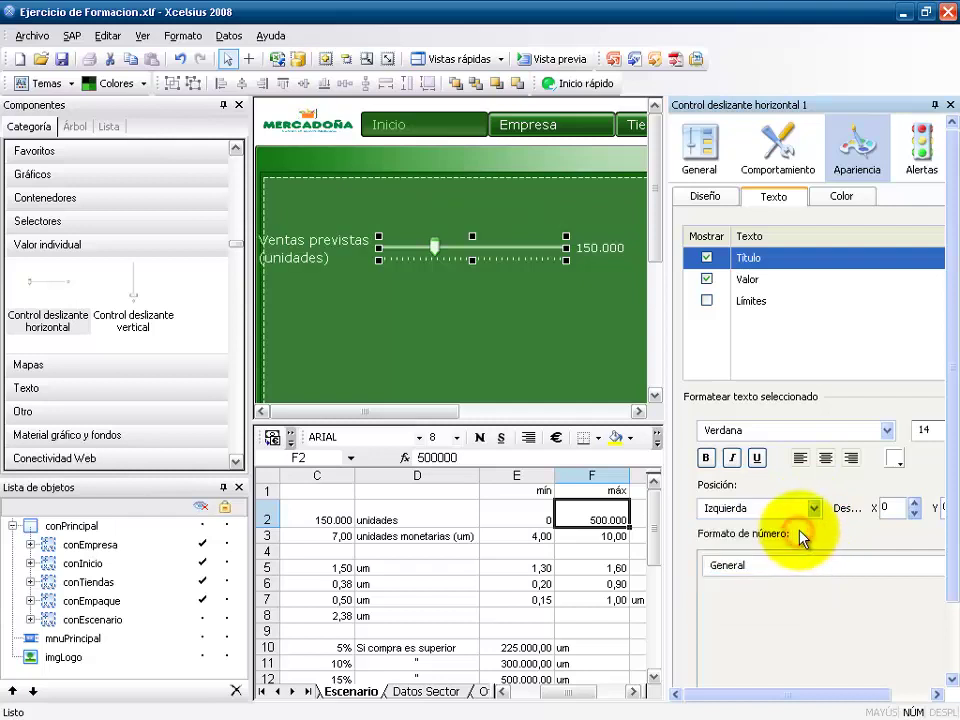
double_click(924, 428)
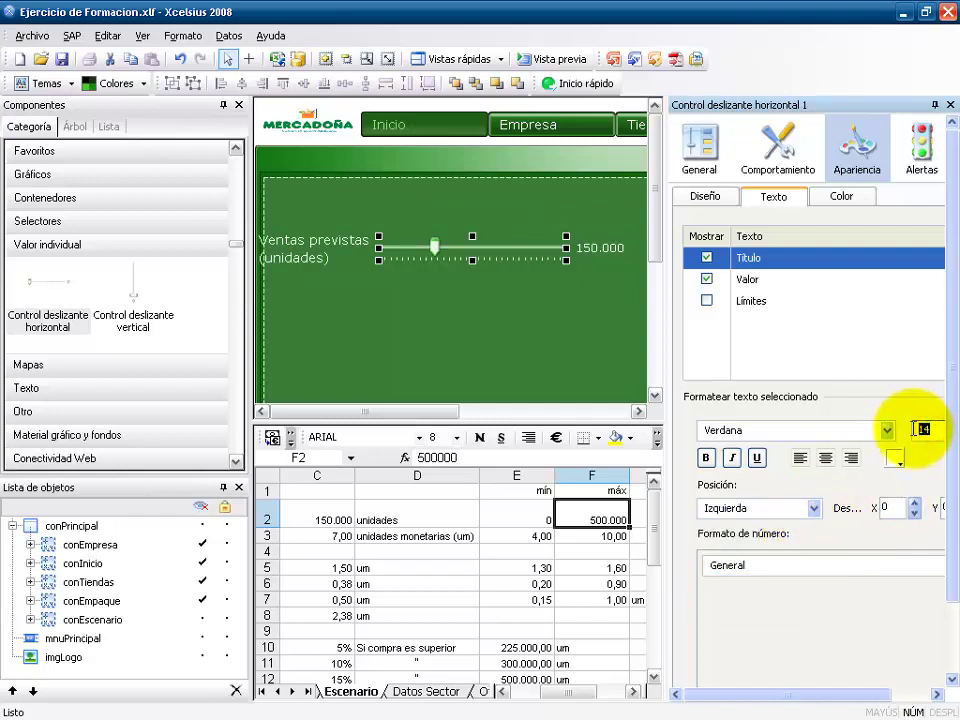
text(12)
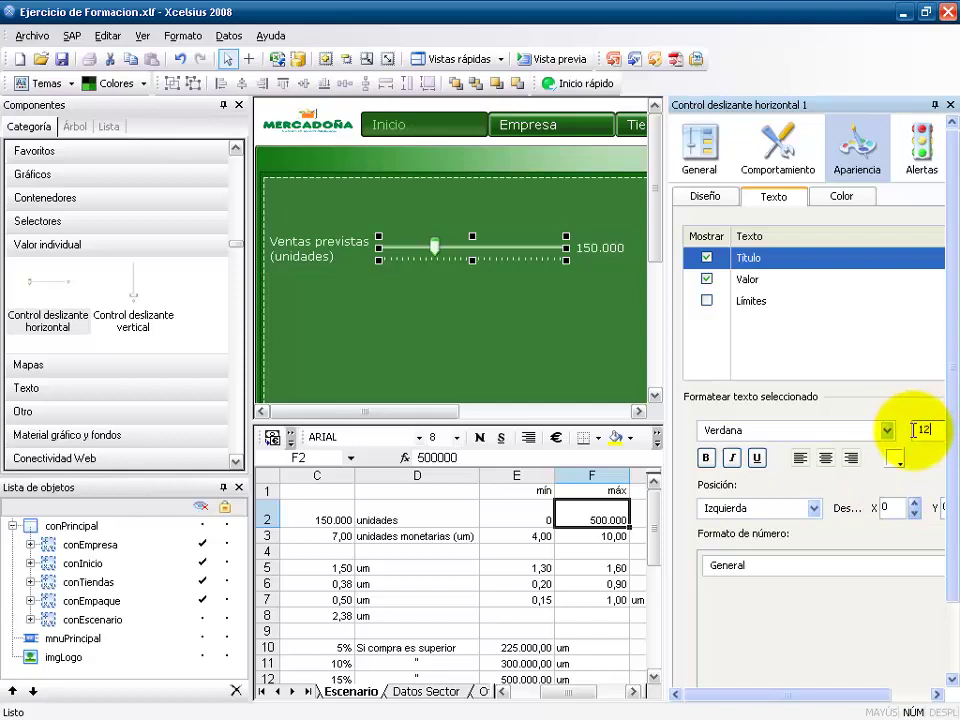
click(757, 458)
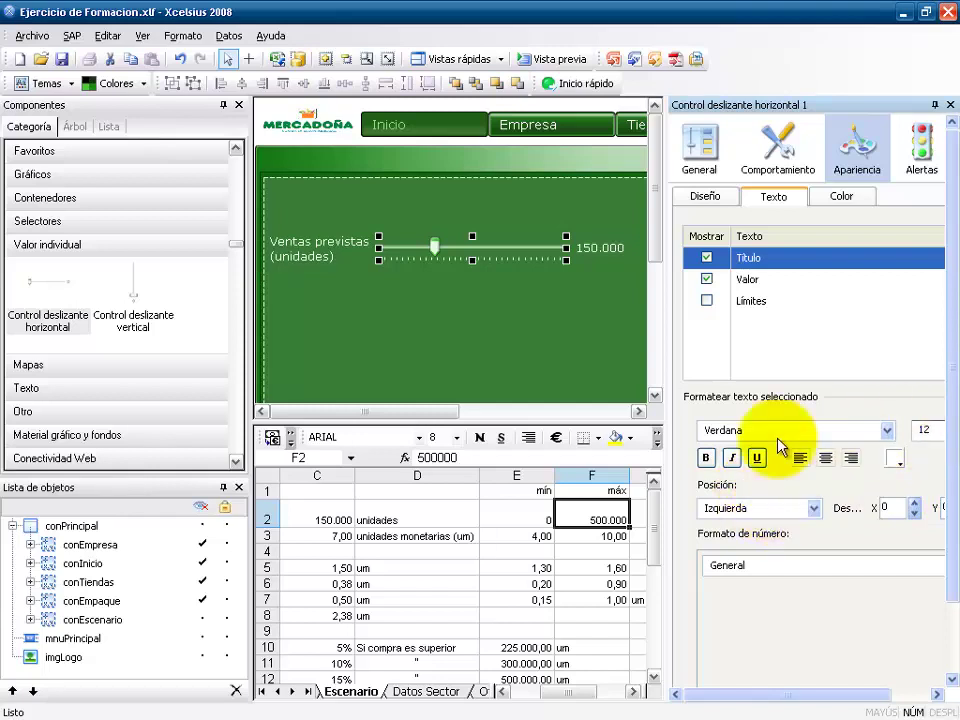
Step: Position the horizontal slider's value label at Centro superior
click(745, 279)
click(814, 508)
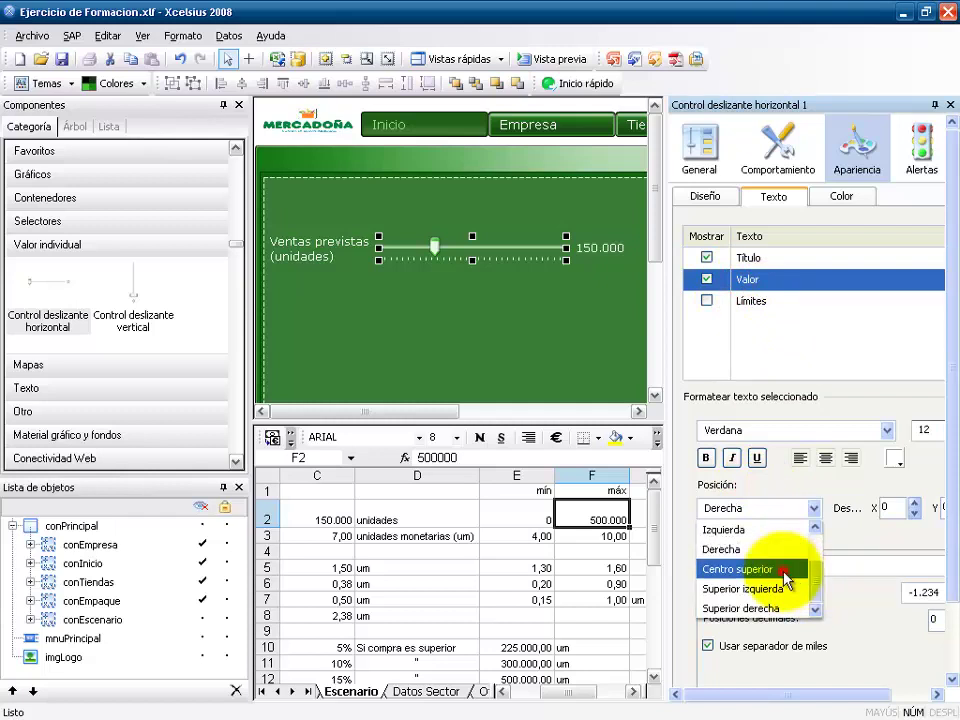
click(791, 568)
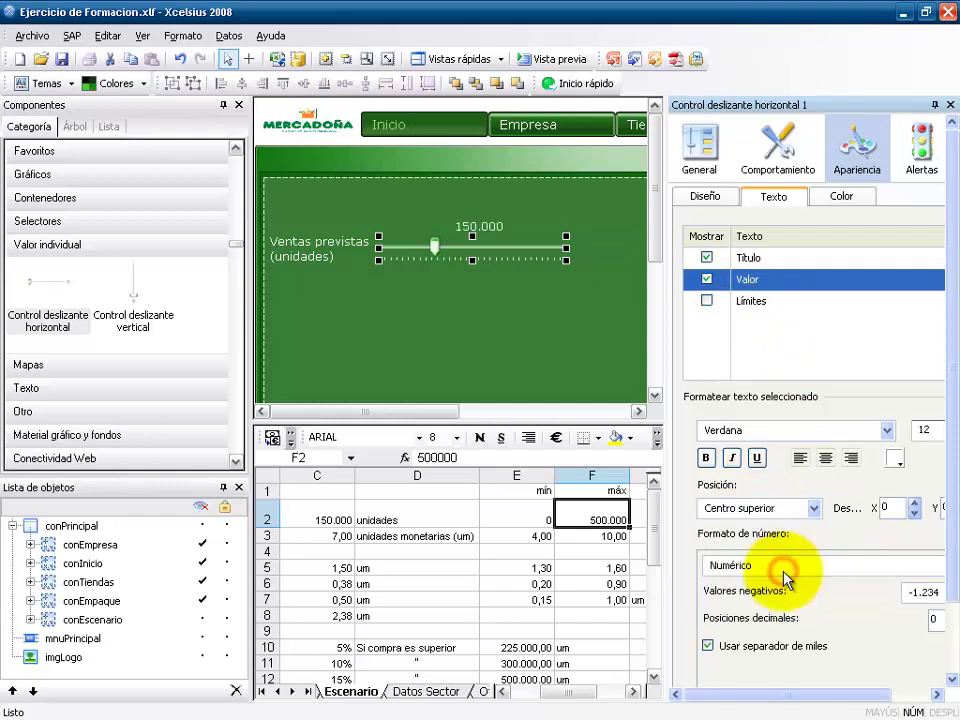
Step: Show the horizontal slider's Límites labels and set their font size to 9
click(707, 302)
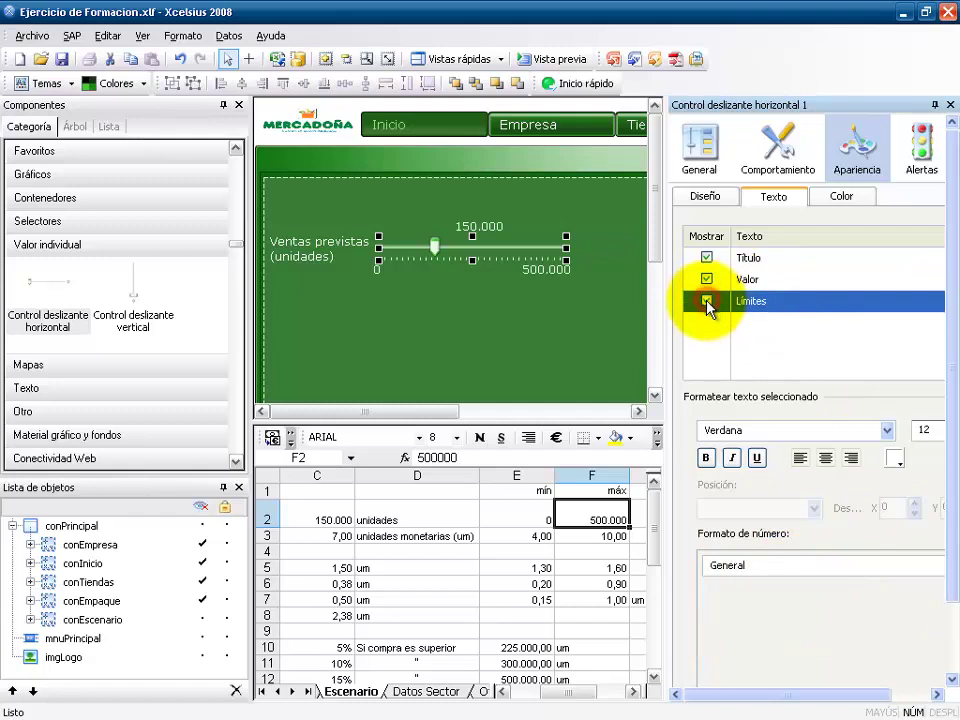
drag(938, 430, 904, 429)
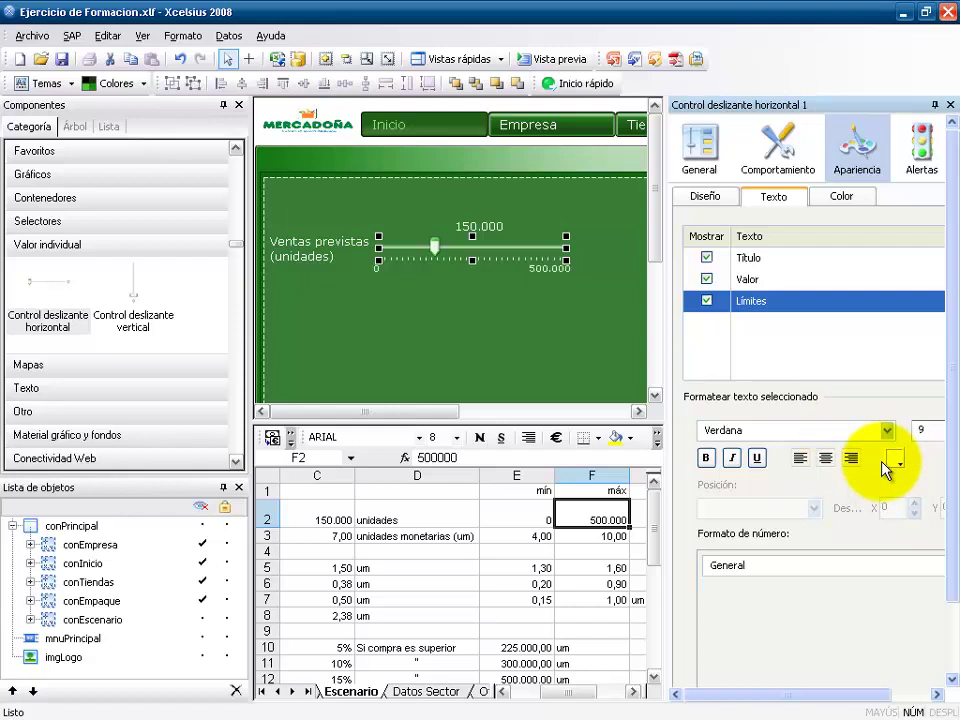
click(768, 292)
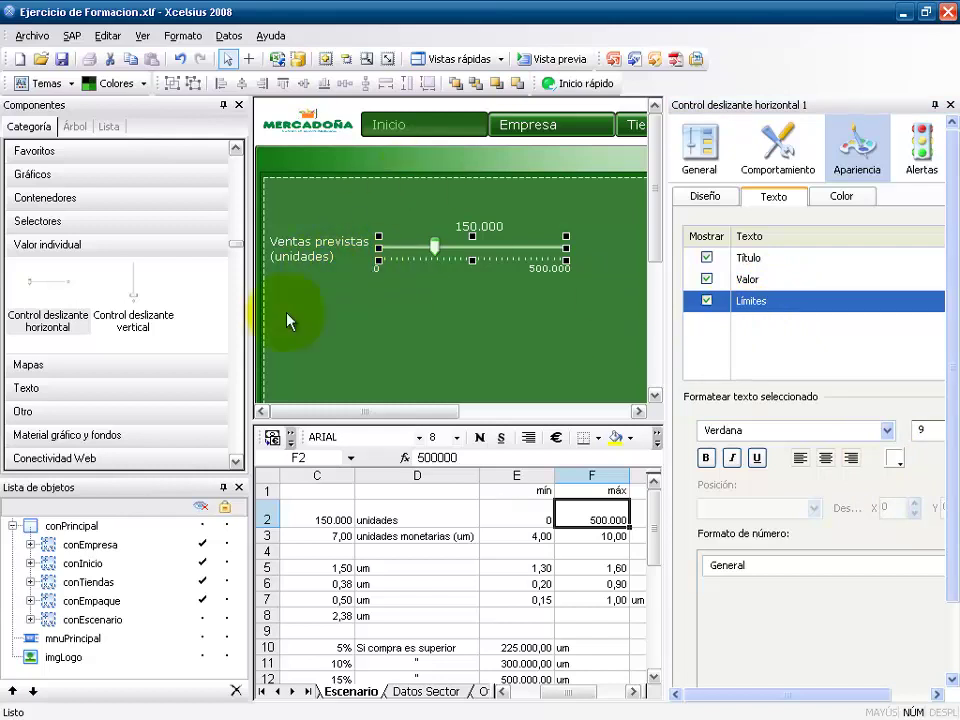
Step: Add a vertical slider (Control deslizante vertical) below the sales slider's title in conEscenario and shorten it to a little over half its height
click(148, 326)
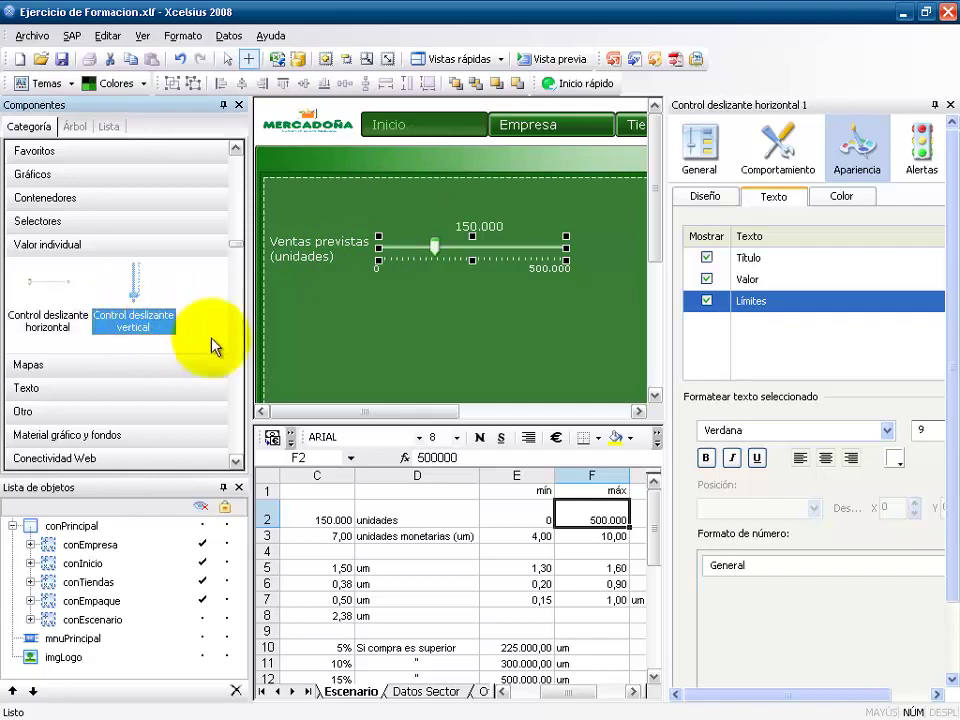
click(331, 327)
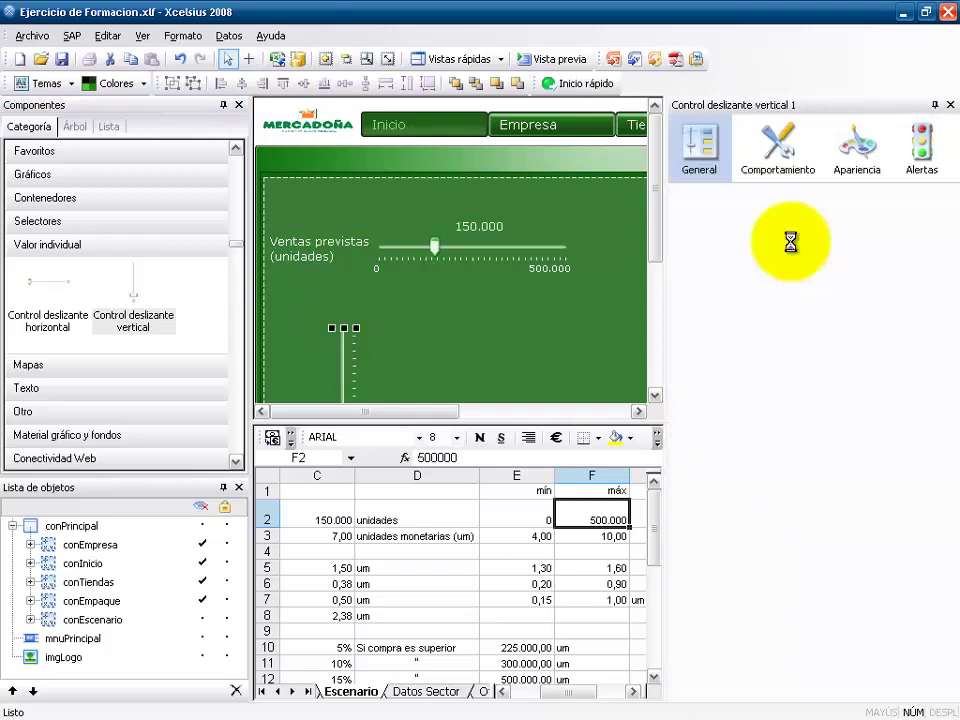
drag(654, 218, 656, 287)
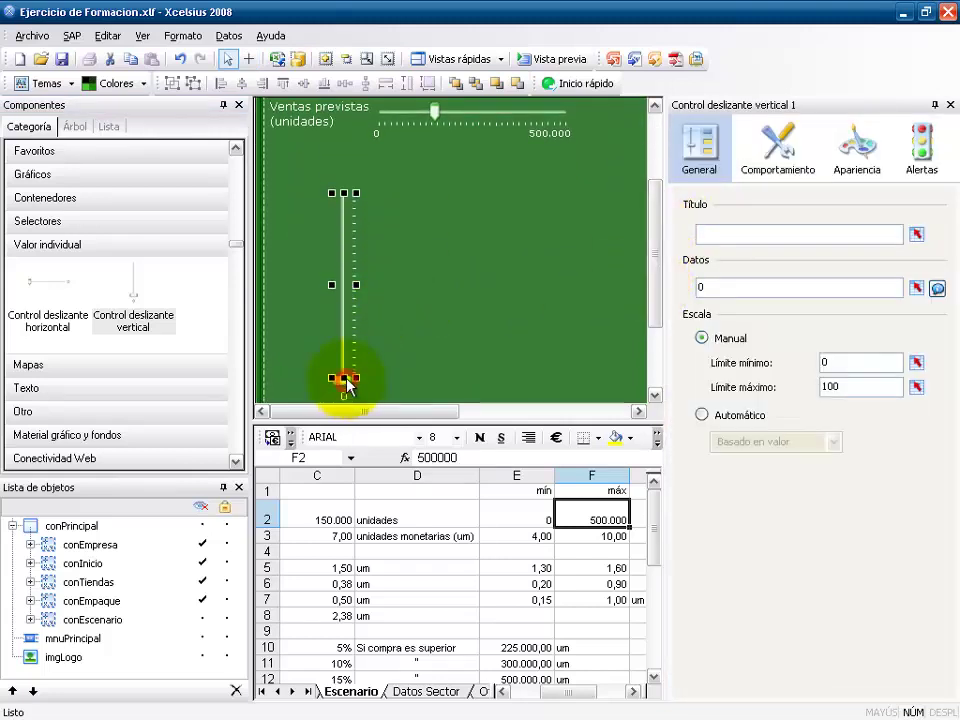
drag(347, 381, 347, 302)
Step: Link the vertical slider's title to the Precio Venta Unitario cell Escenario!$B$3 and its data to Escenario!$C$3
drag(560, 697, 530, 694)
click(400, 540)
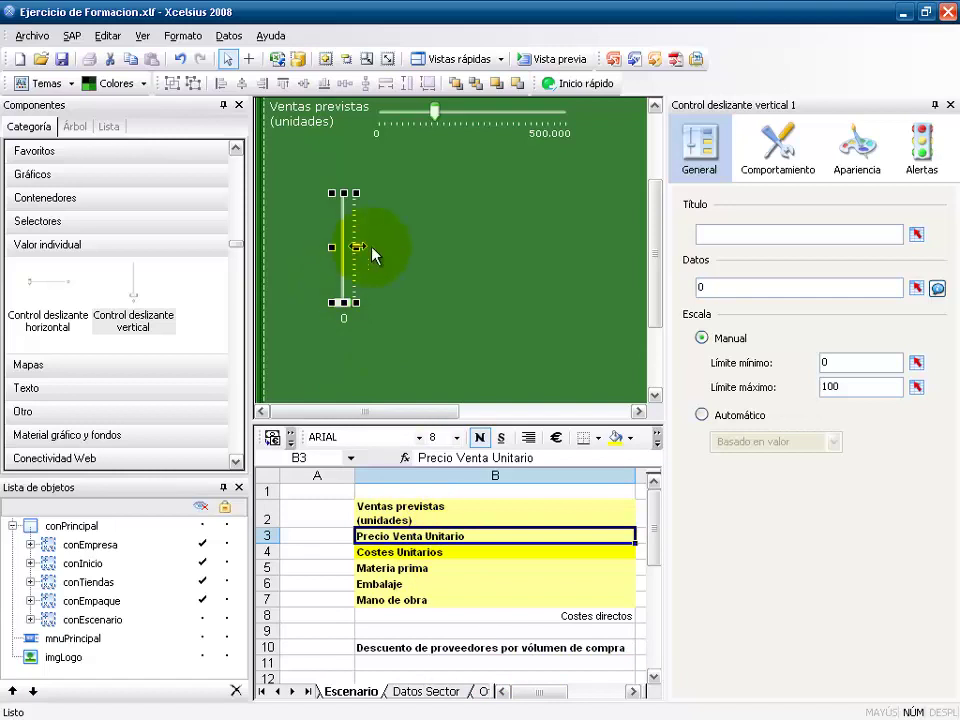
click(916, 234)
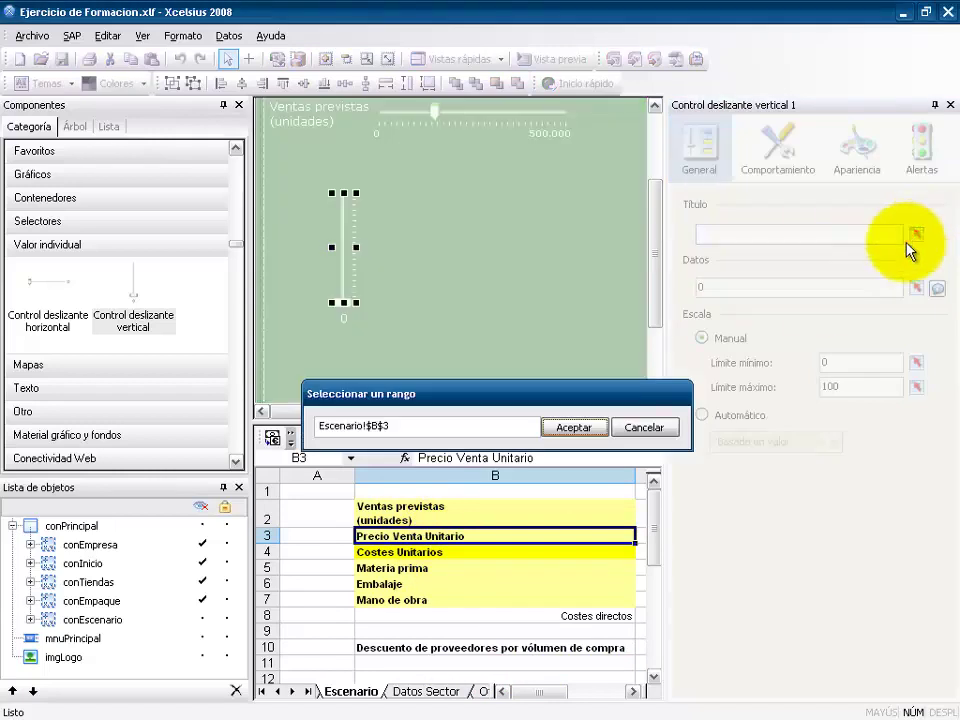
click(566, 430)
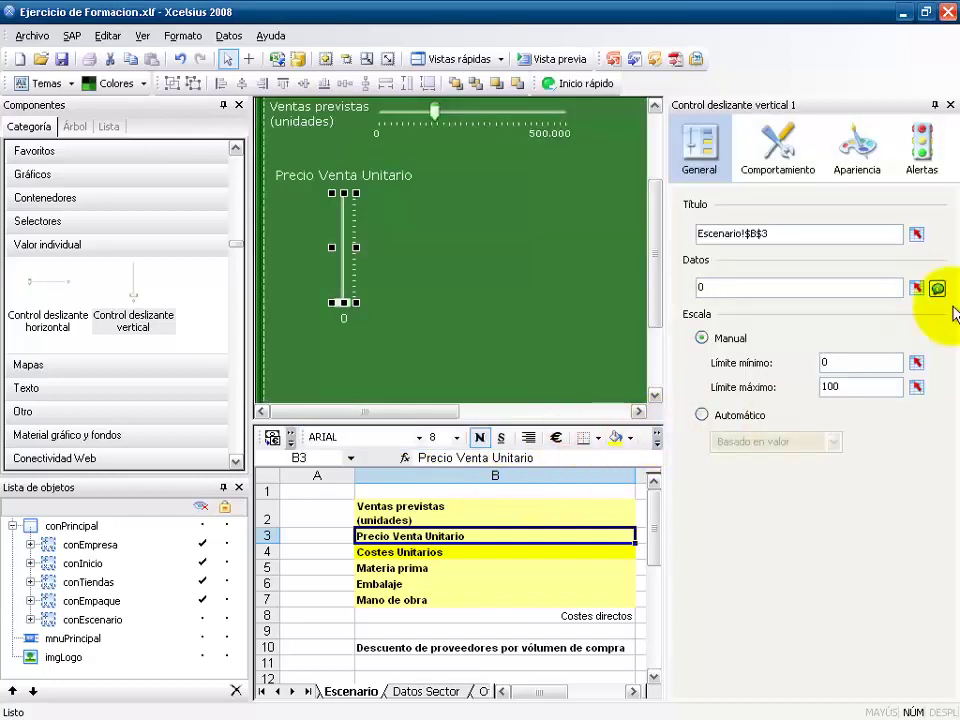
click(917, 289)
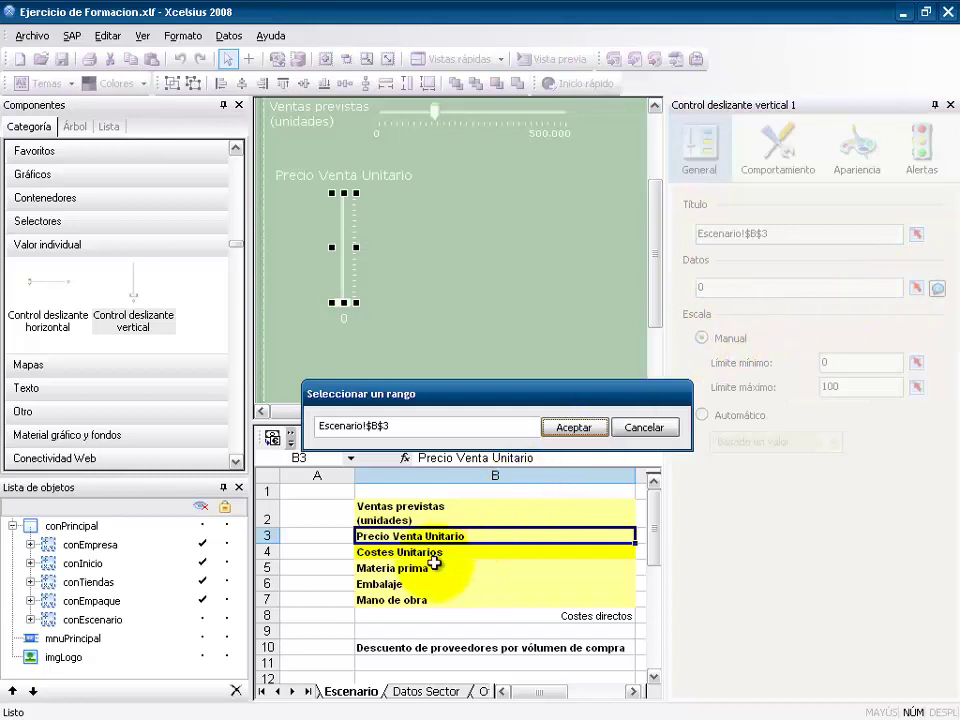
click(631, 690)
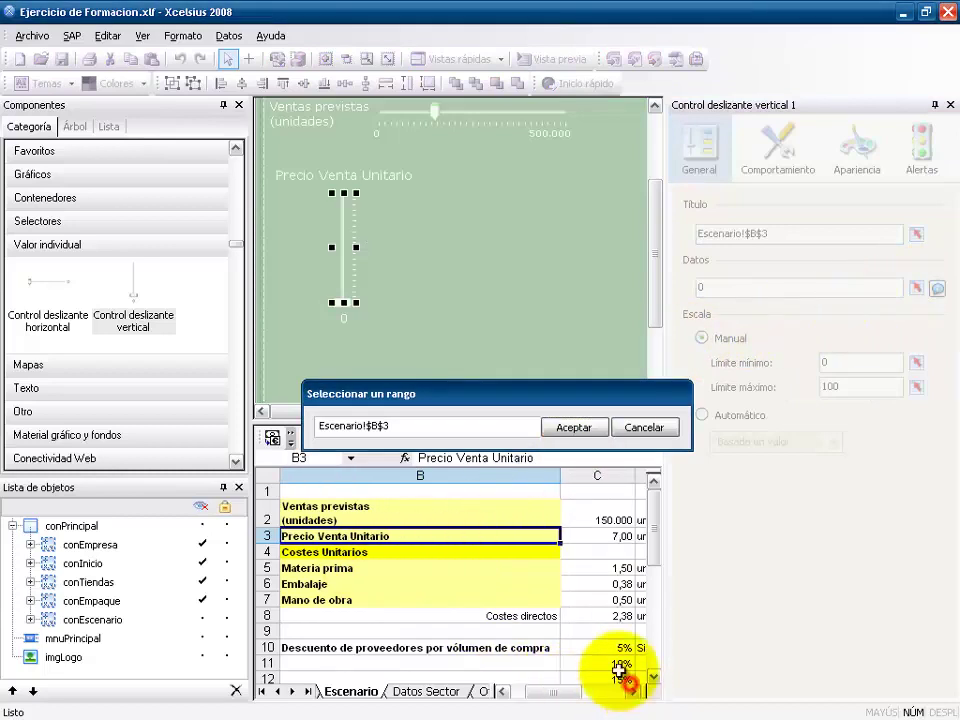
click(598, 536)
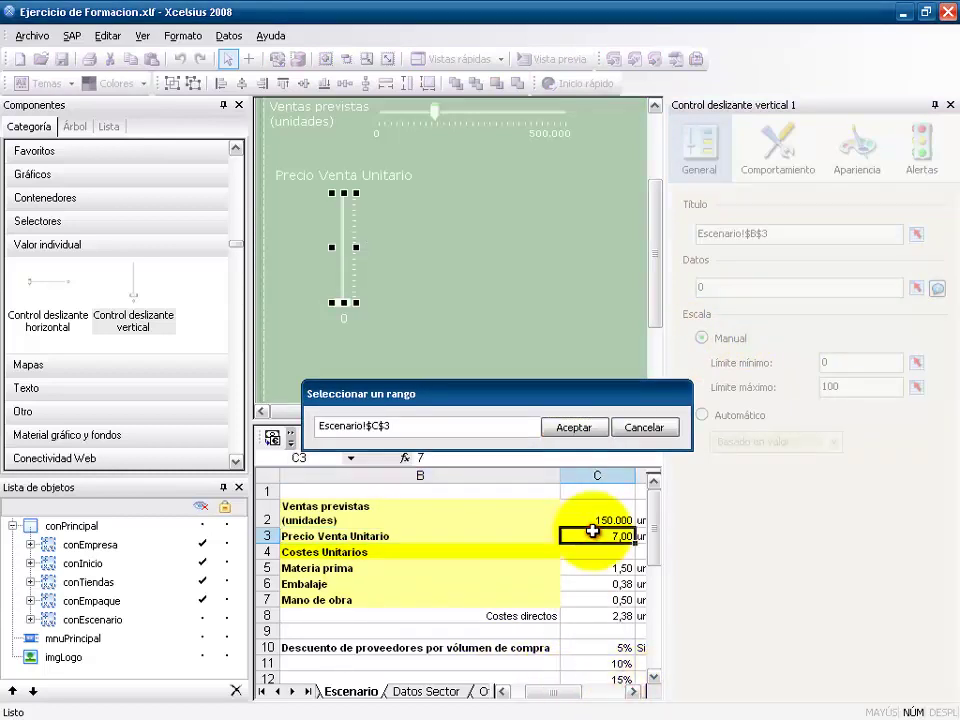
click(578, 436)
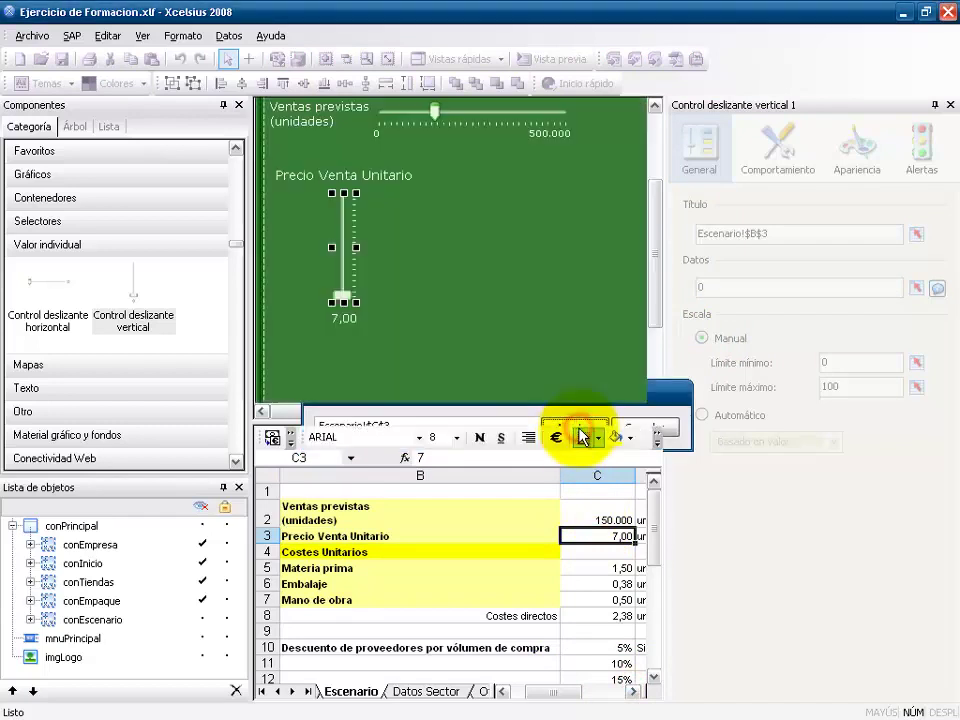
Step: Link the vertical slider's minimum scale limit to Escenario!$E$3 and its maximum limit to Escenario!$F$3
click(639, 694)
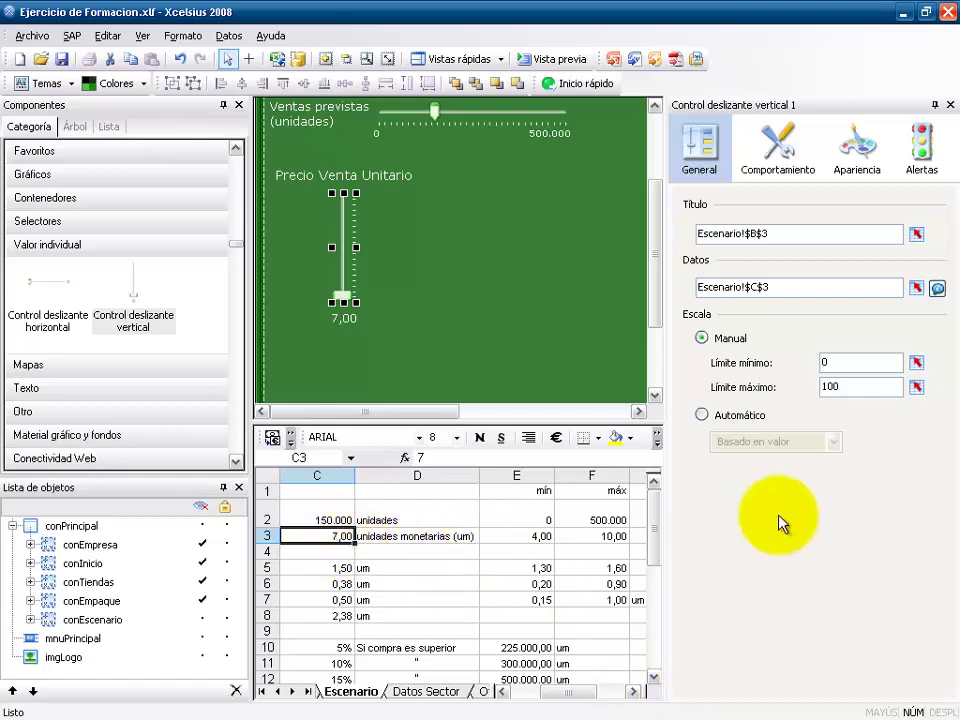
click(917, 363)
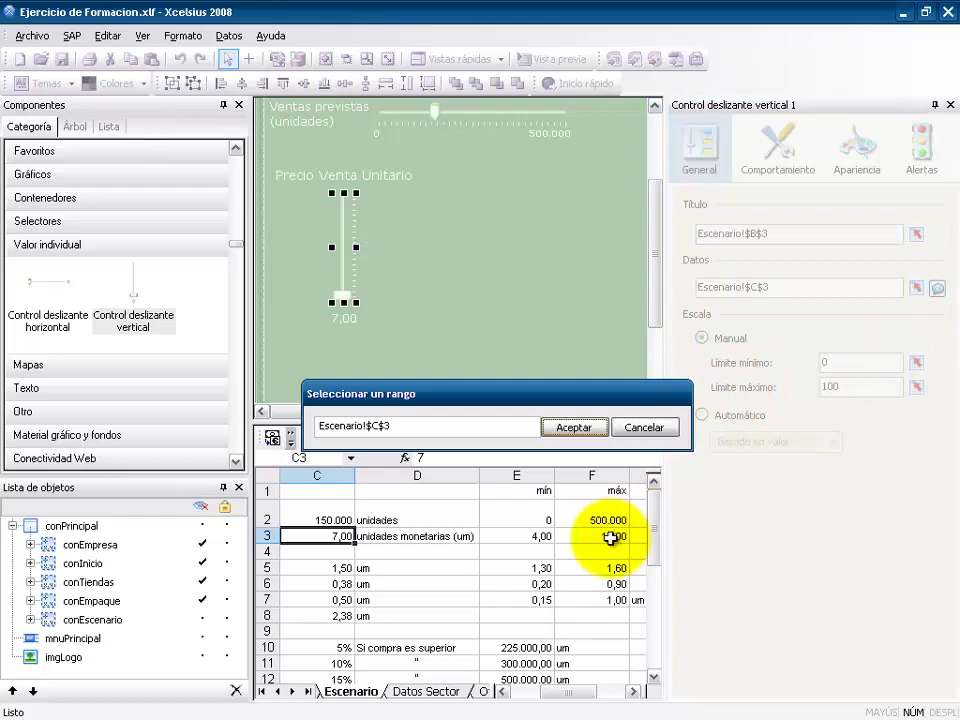
click(532, 537)
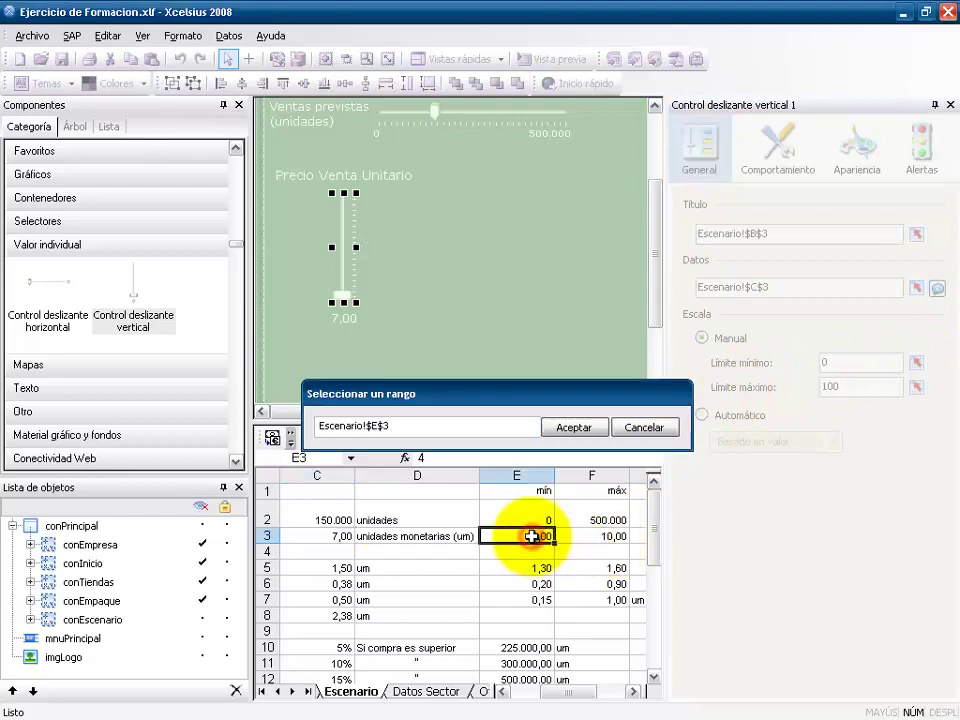
click(573, 428)
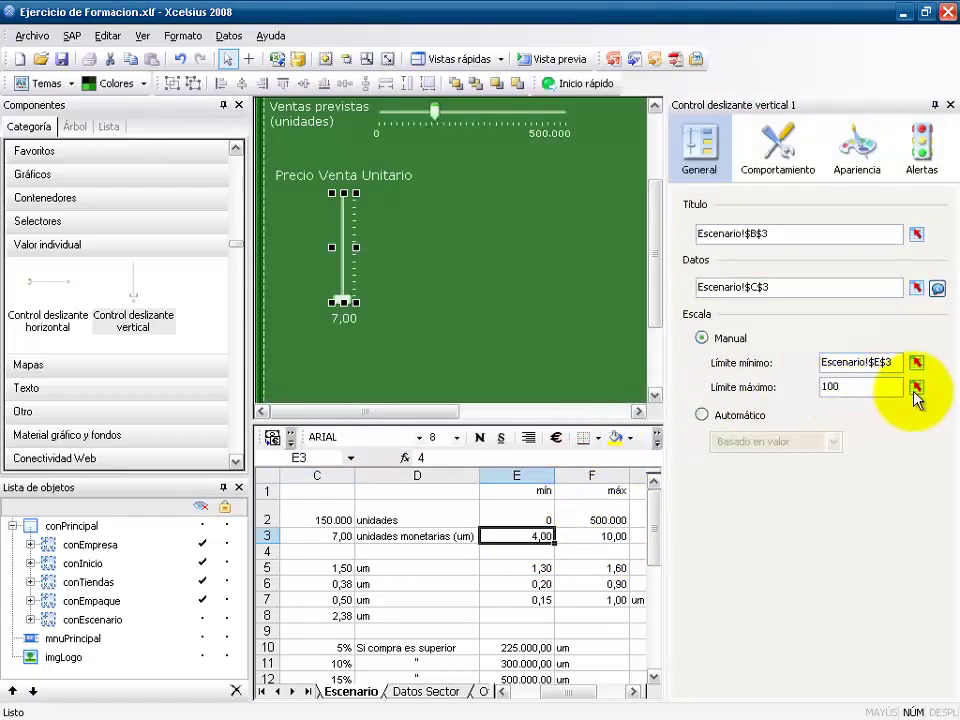
click(916, 388)
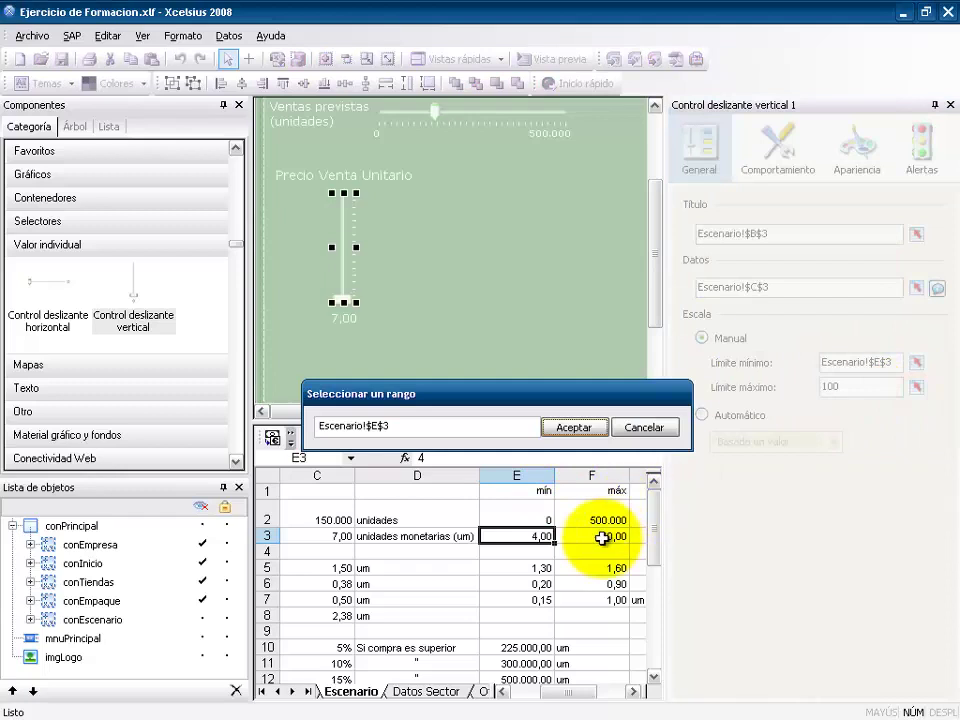
click(601, 537)
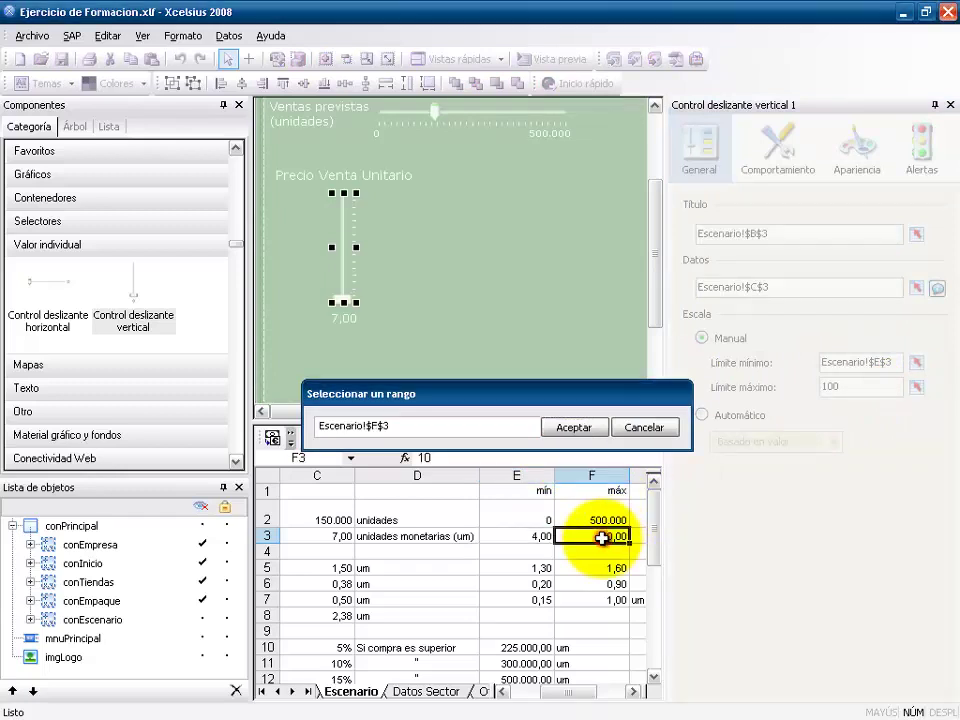
click(578, 427)
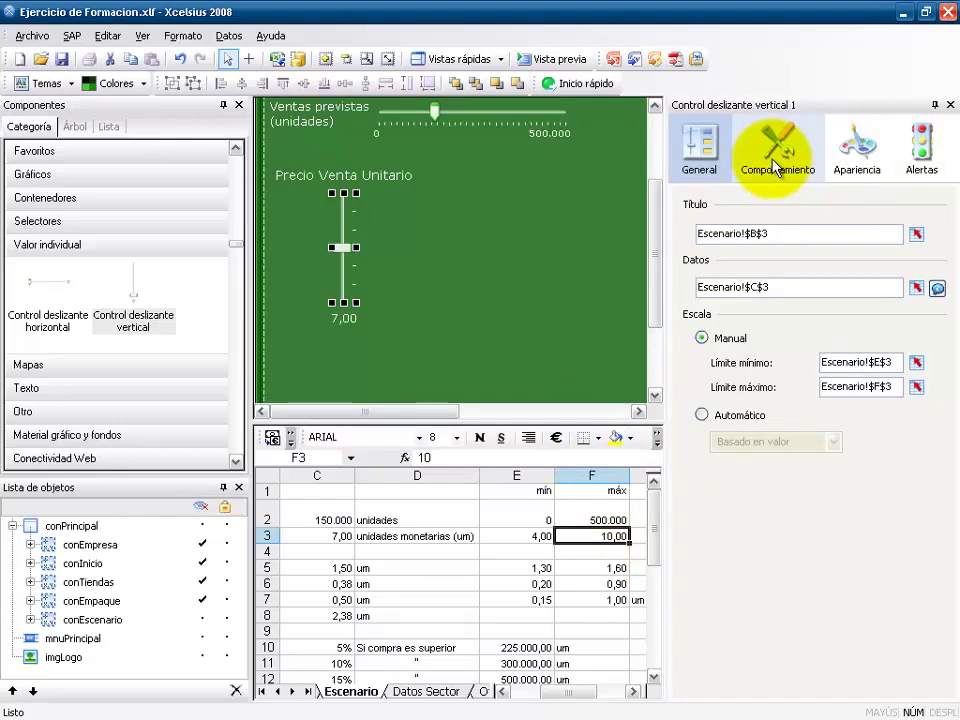
Step: Set the vertical slider's increment to 0.01 and format its title at font size 12 in the Izquierda position
click(775, 160)
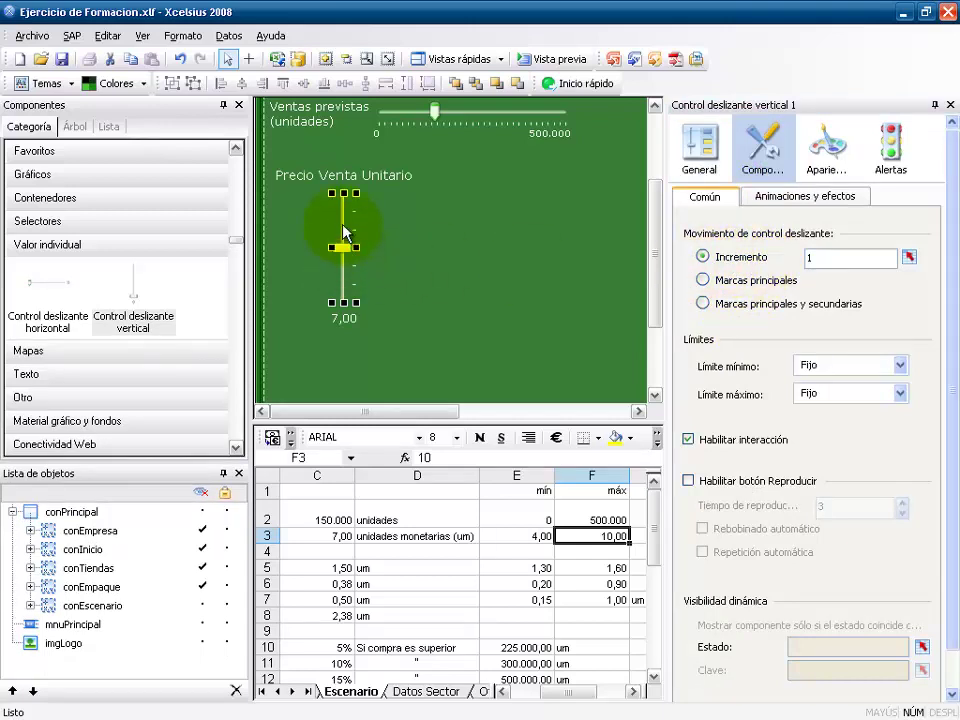
double_click(821, 256)
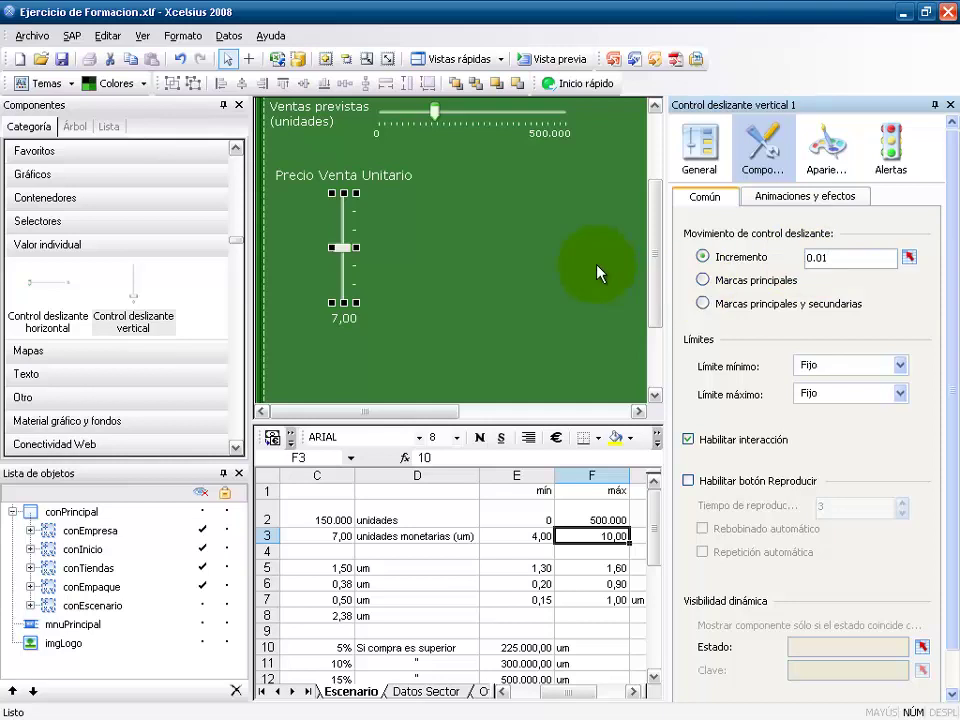
click(827, 163)
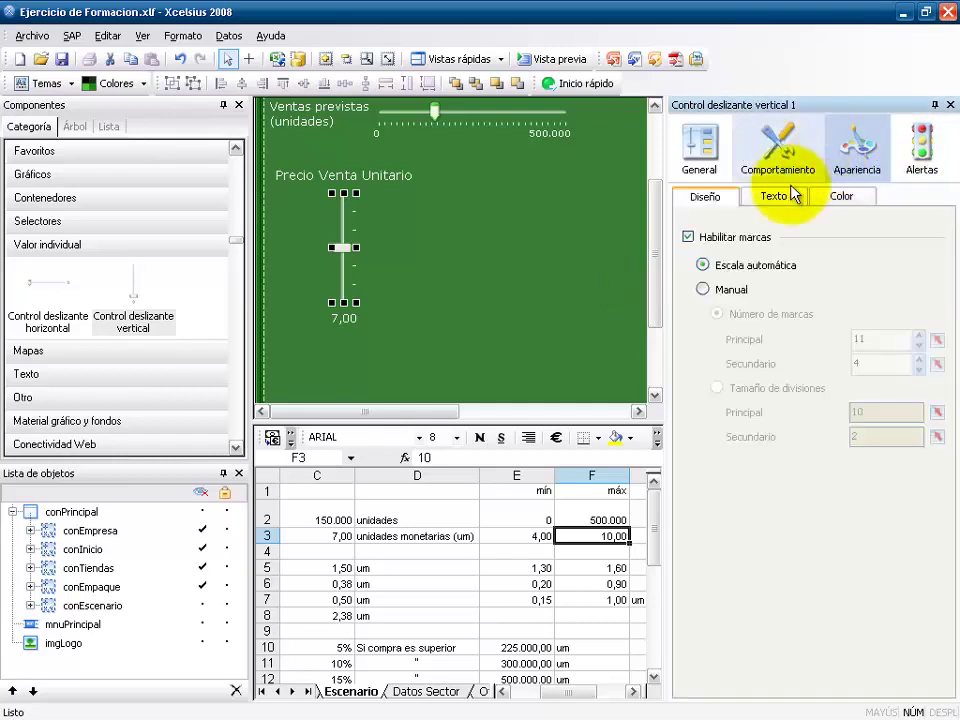
click(768, 198)
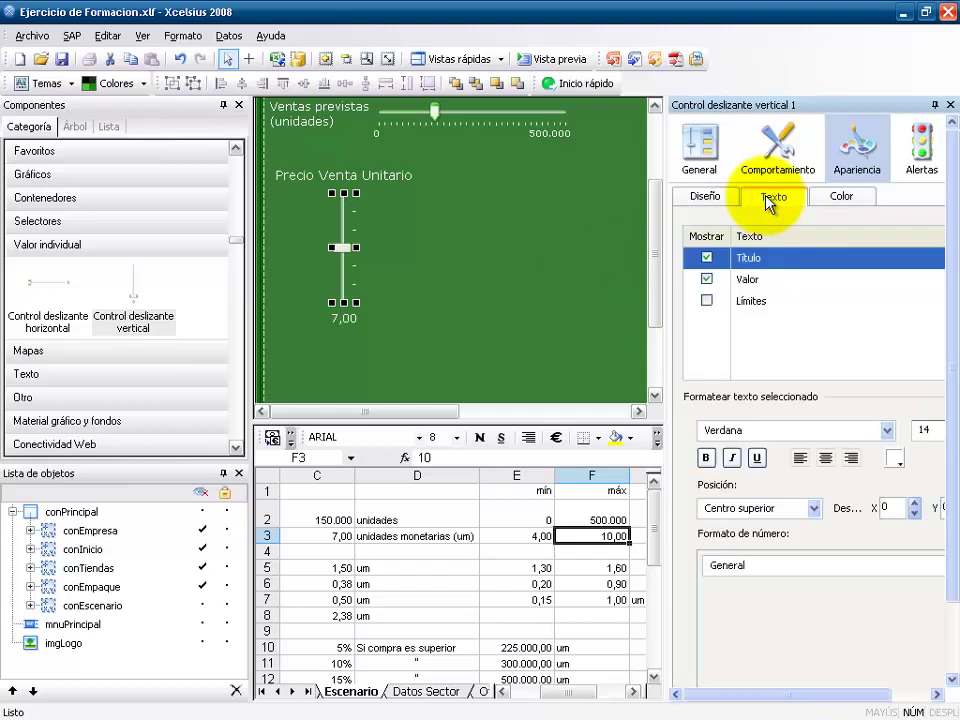
double_click(926, 430)
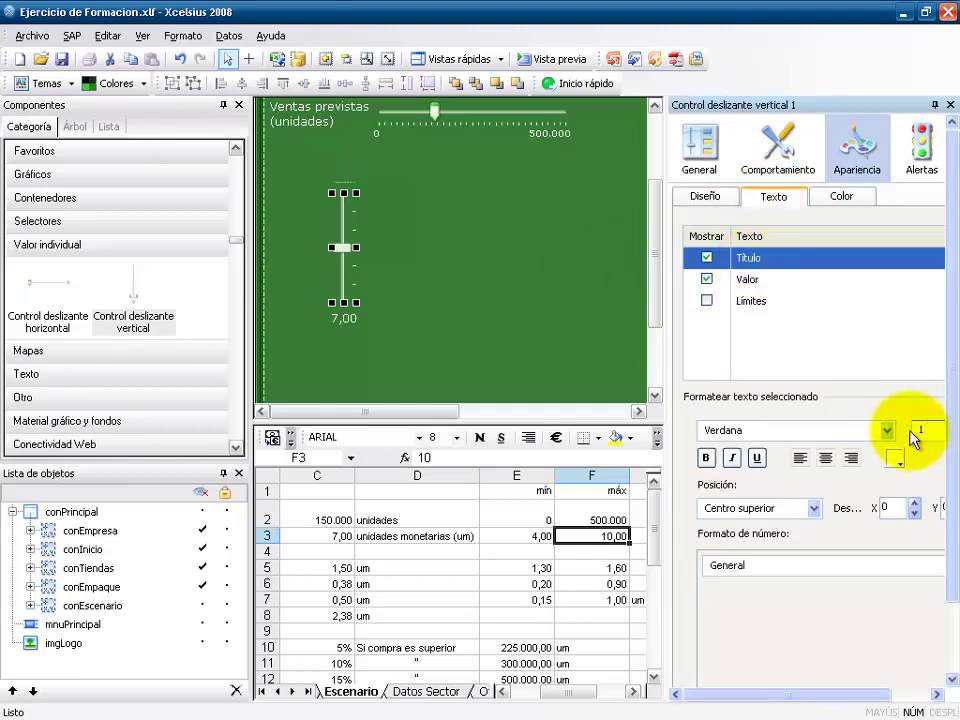
click(778, 510)
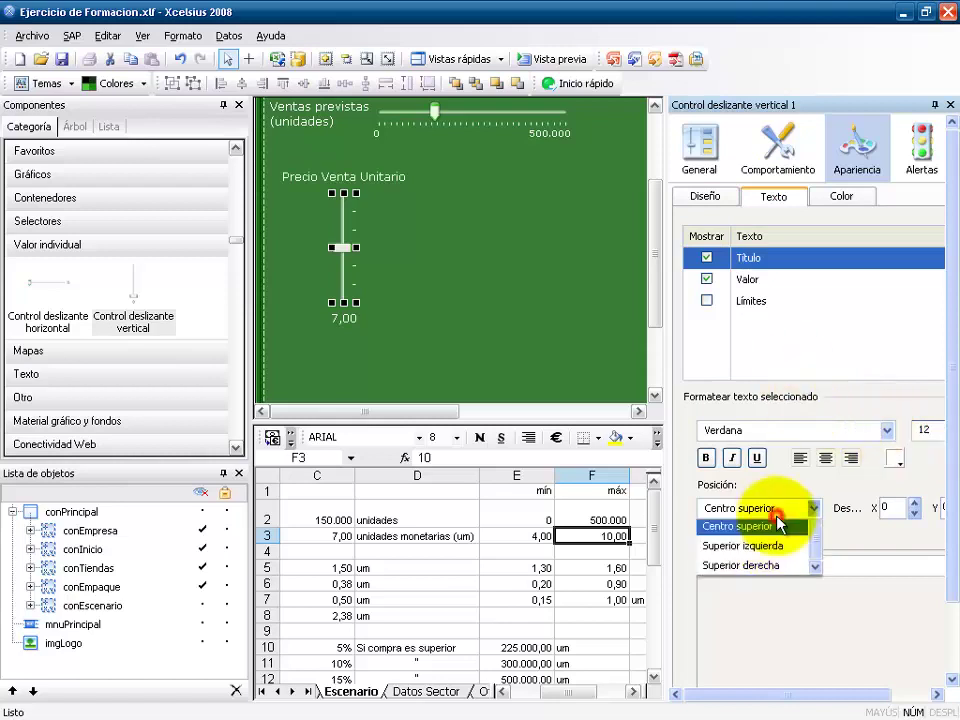
click(780, 532)
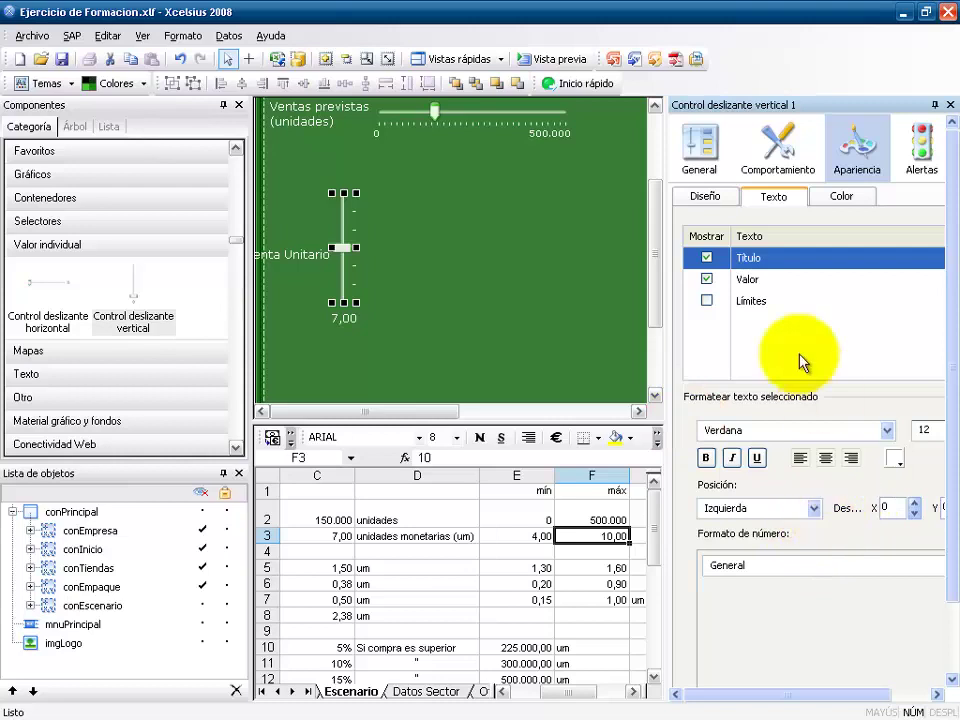
Step: Set the position of the vertical slider's Valor label to Derecha
click(742, 280)
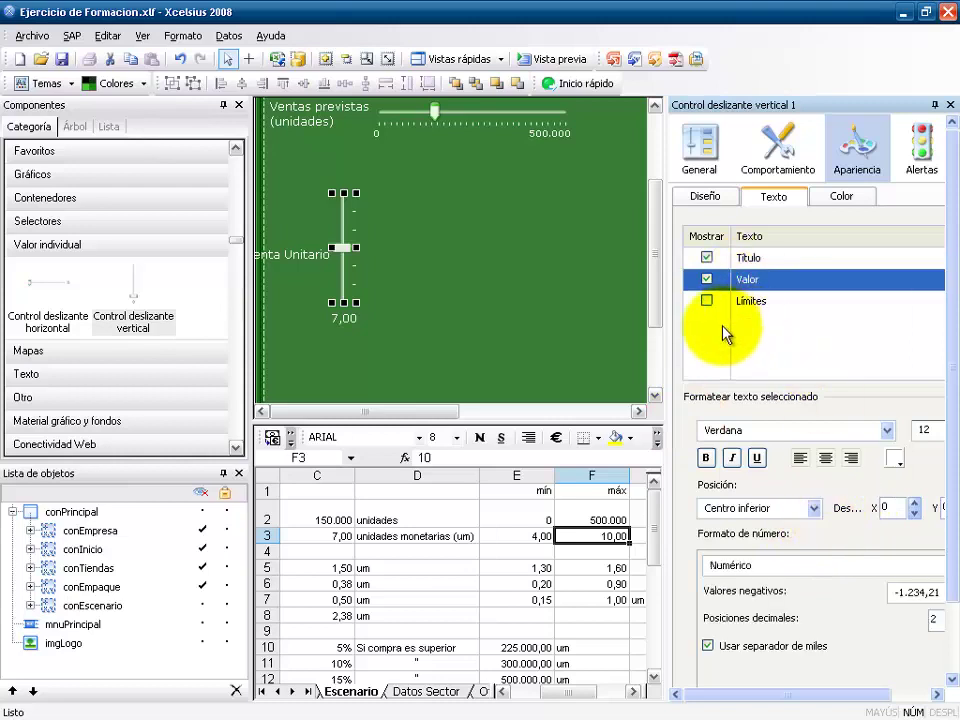
click(799, 514)
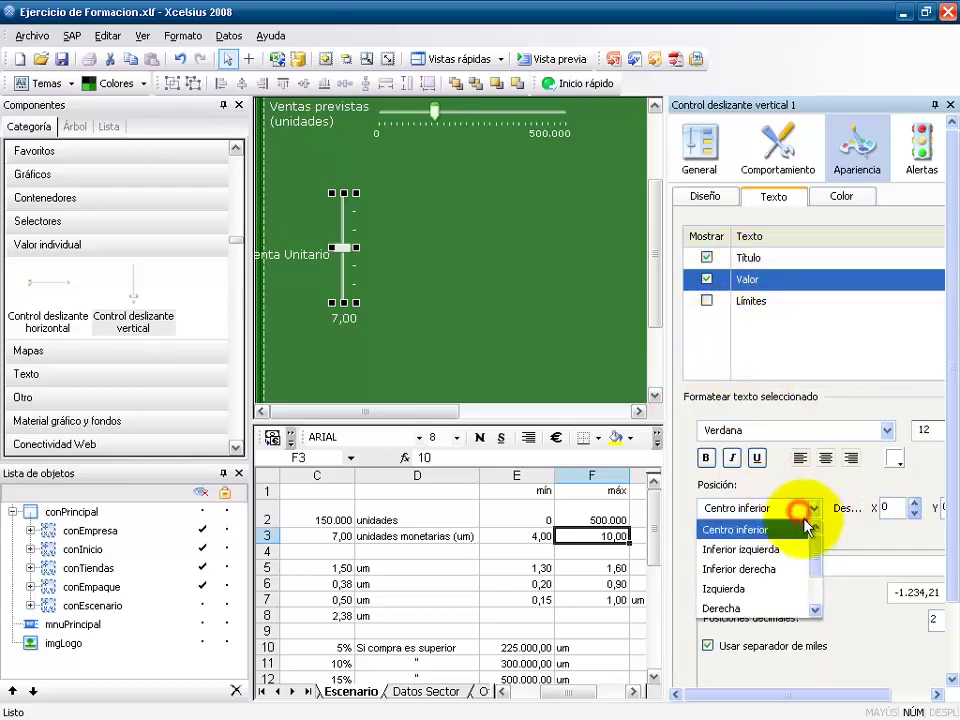
click(773, 607)
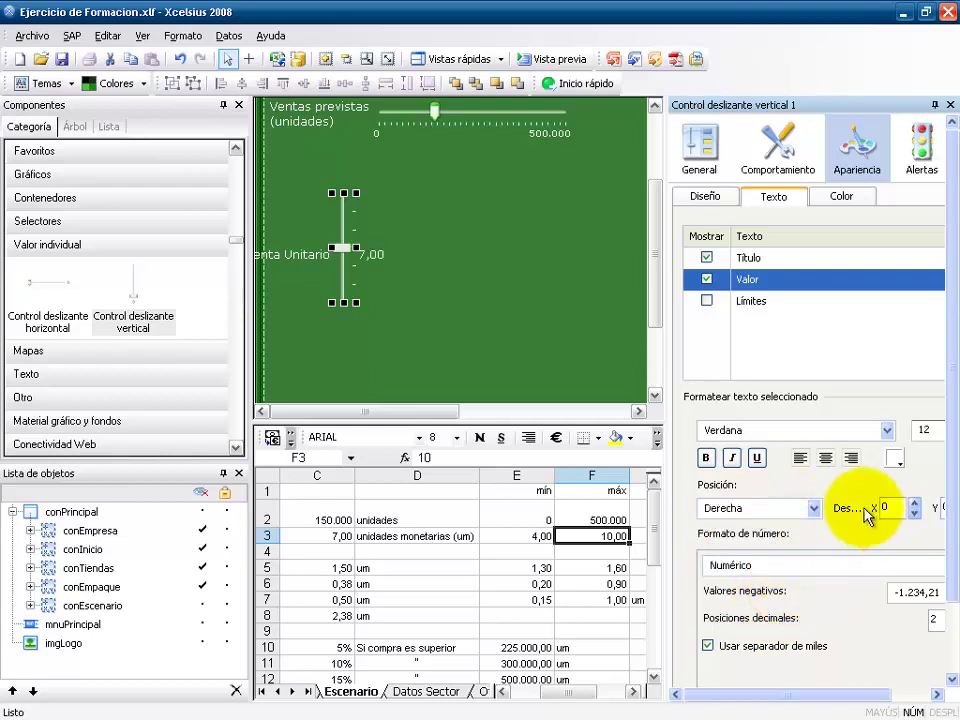
Step: Show the vertical slider's Límites labels at font size 9 and move the slider right until its full title fits in the container
click(707, 300)
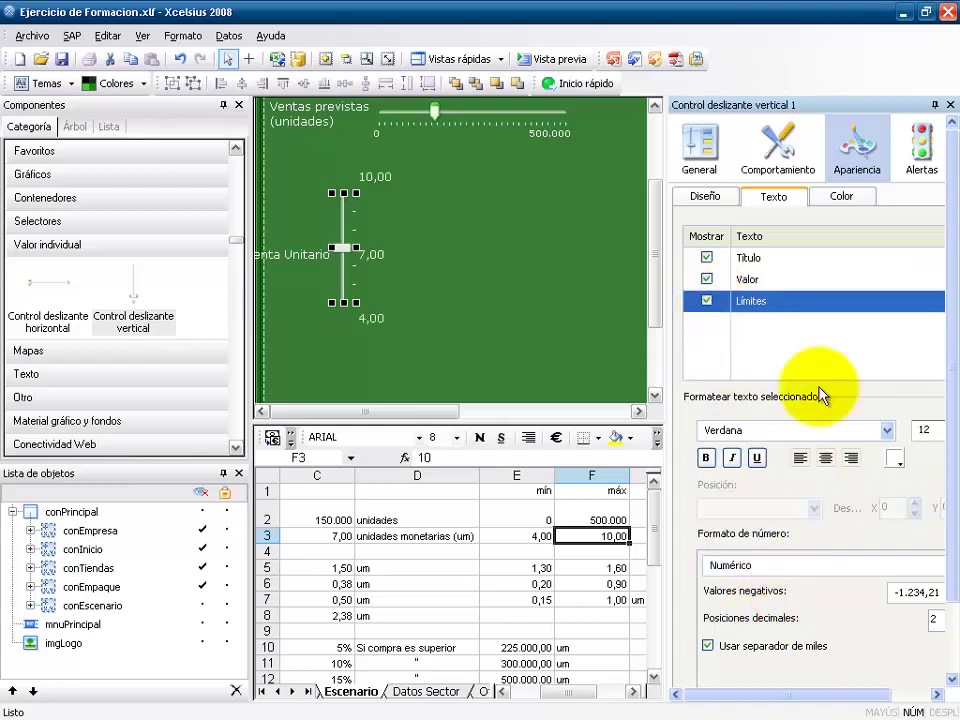
click(920, 430)
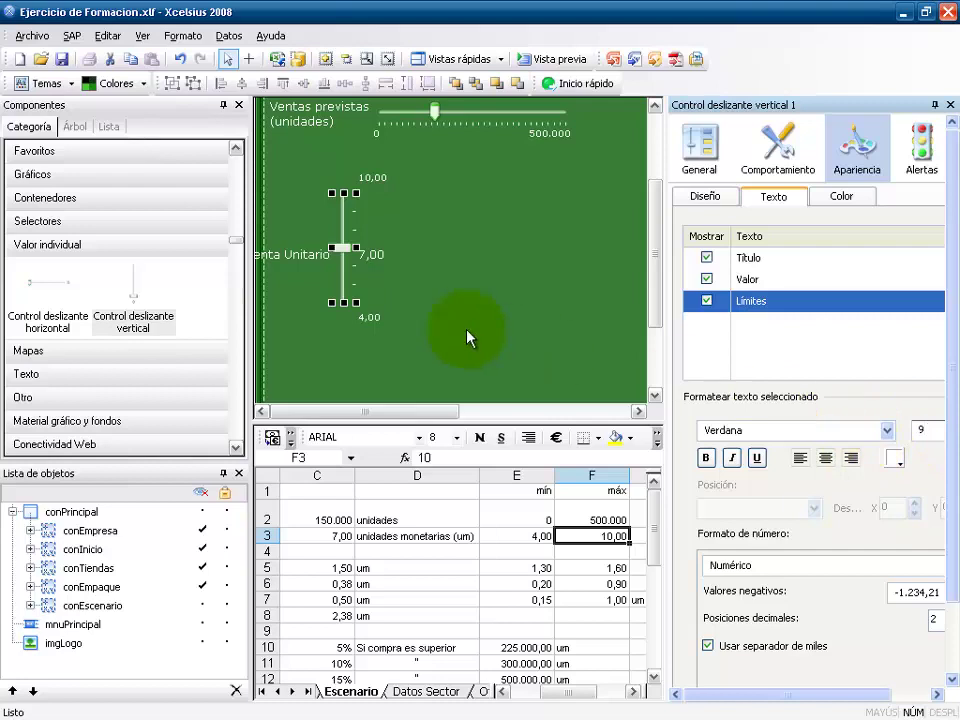
drag(343, 255, 417, 259)
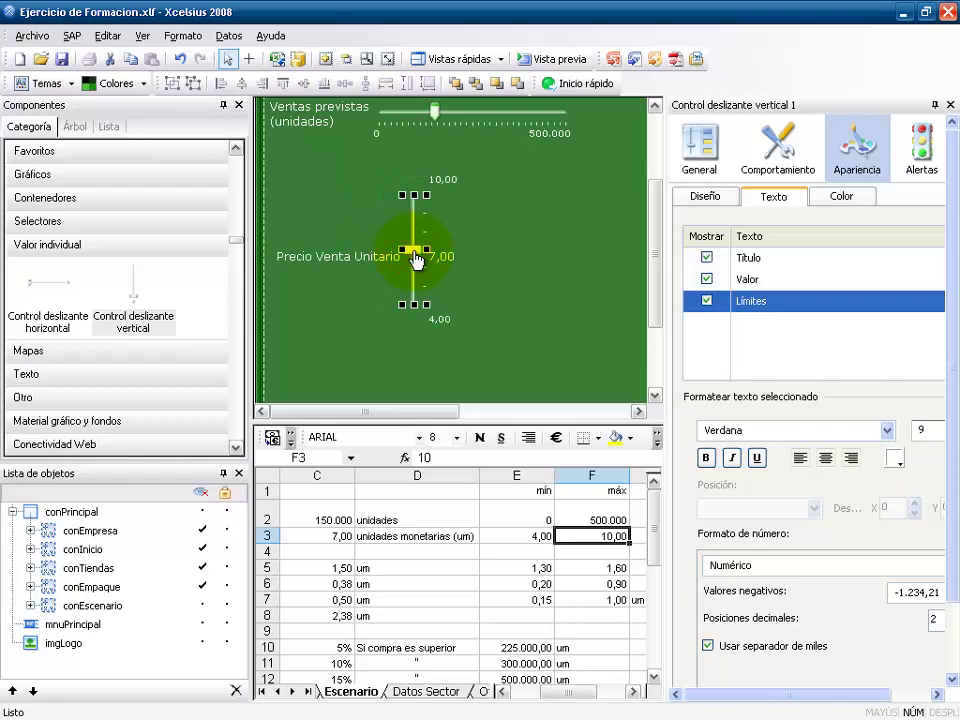
Step: Enable alerts on the price slider as a percentage of target cell Escenario!$F$3, with the colour order Valores altos correctos
click(917, 170)
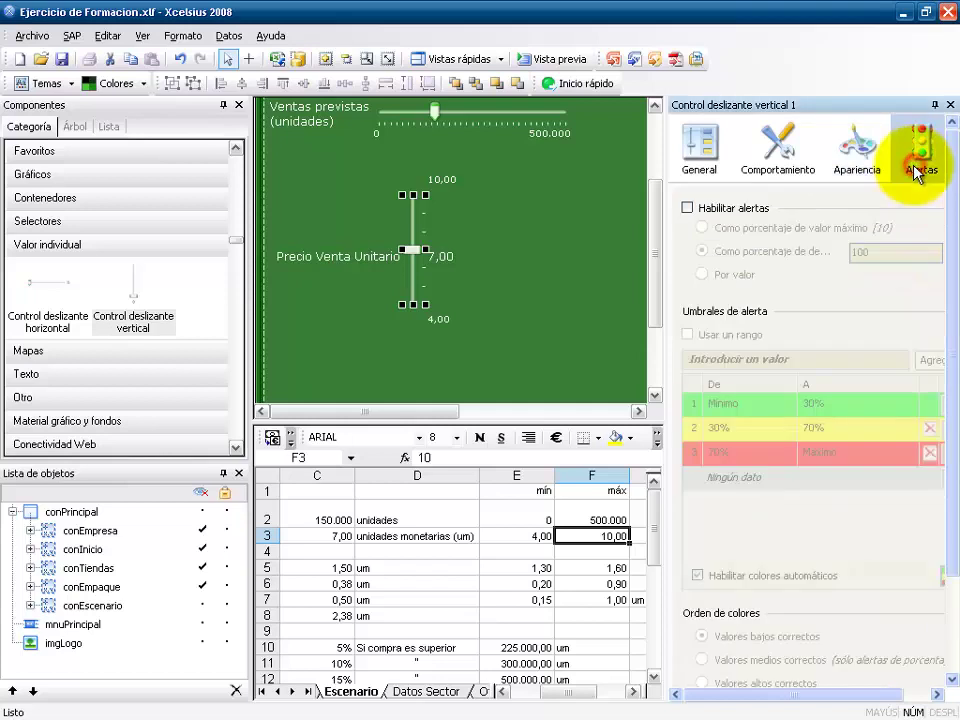
click(705, 210)
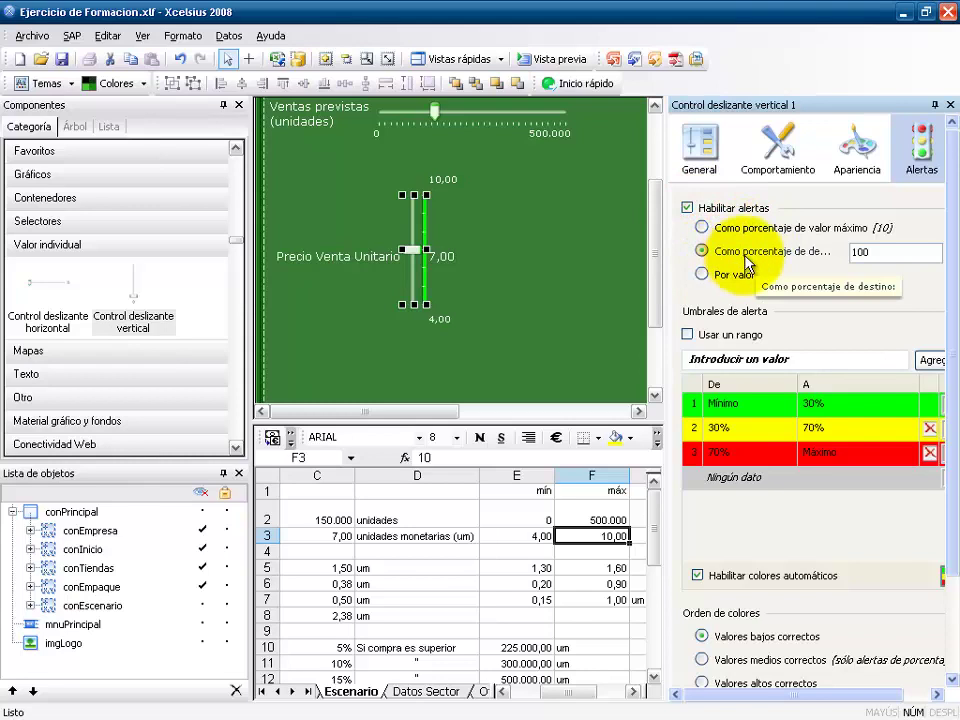
click(913, 695)
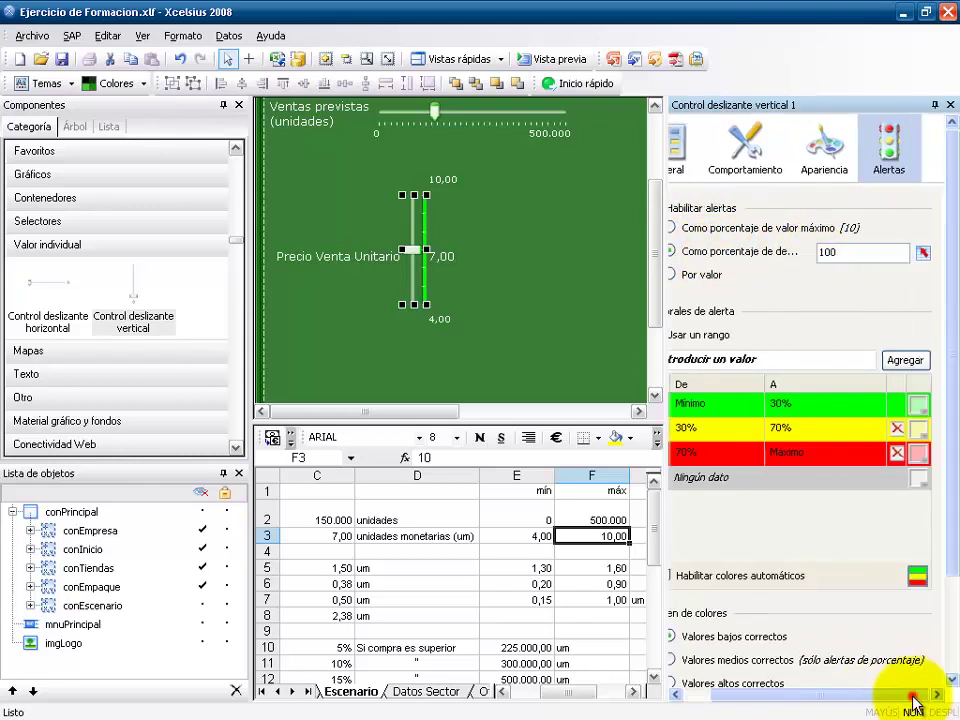
click(923, 252)
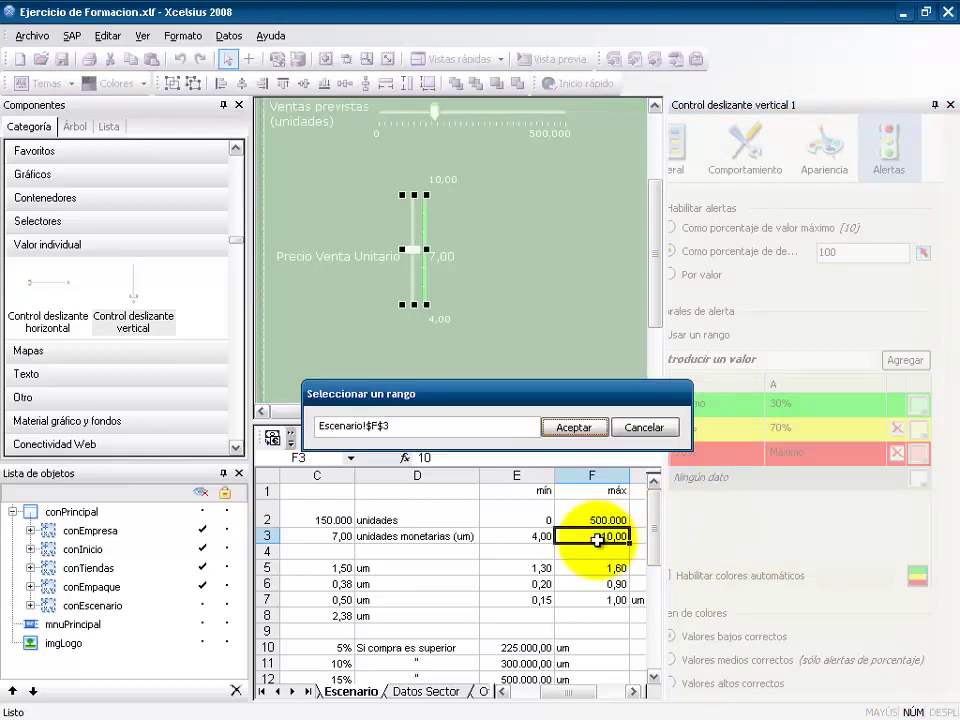
click(585, 428)
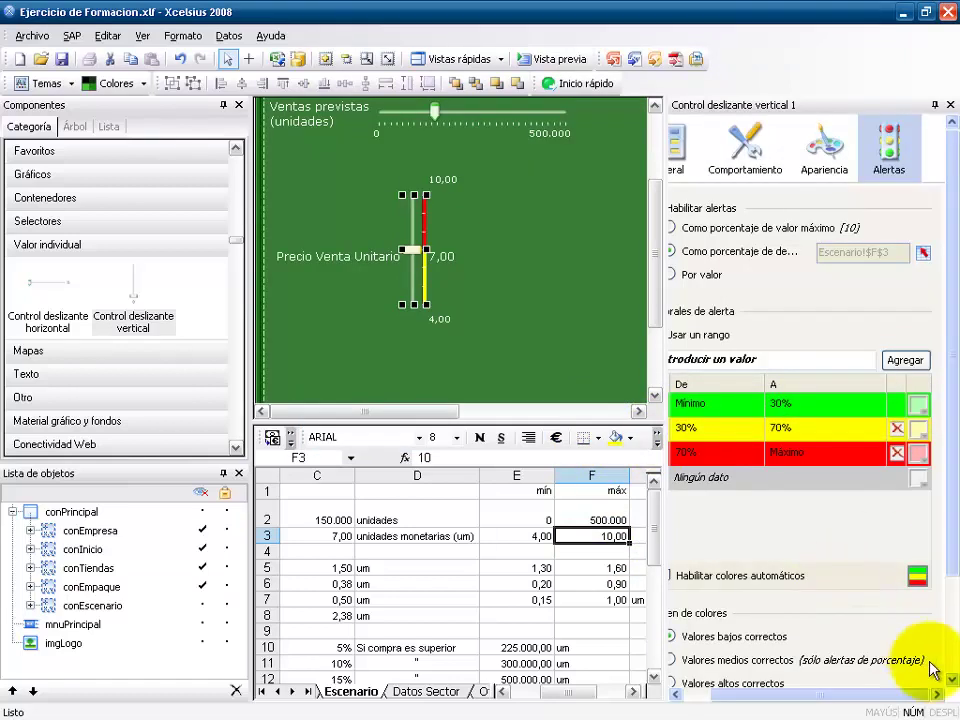
drag(913, 696, 760, 698)
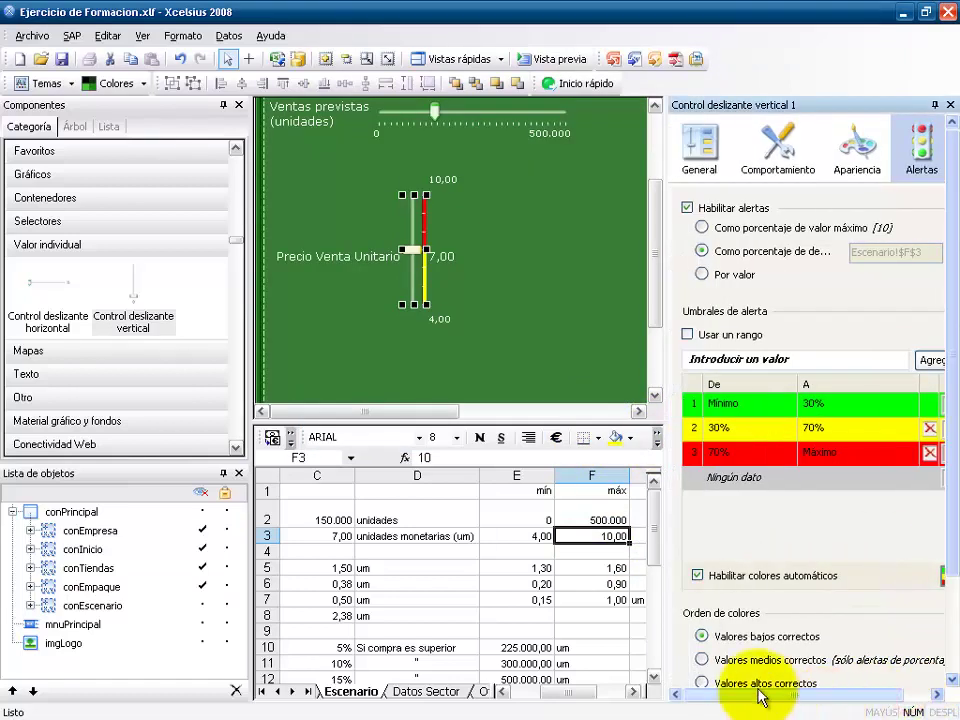
click(757, 683)
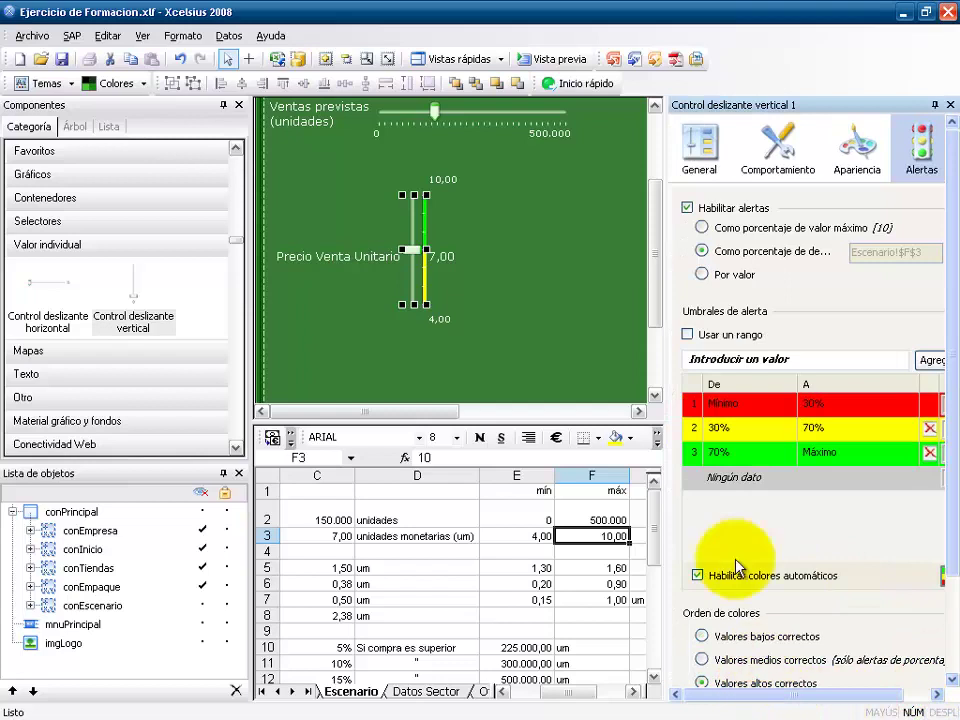
Step: Set the price slider's alert thresholds to 70% and 80% and apply the alert to the value as well
click(720, 452)
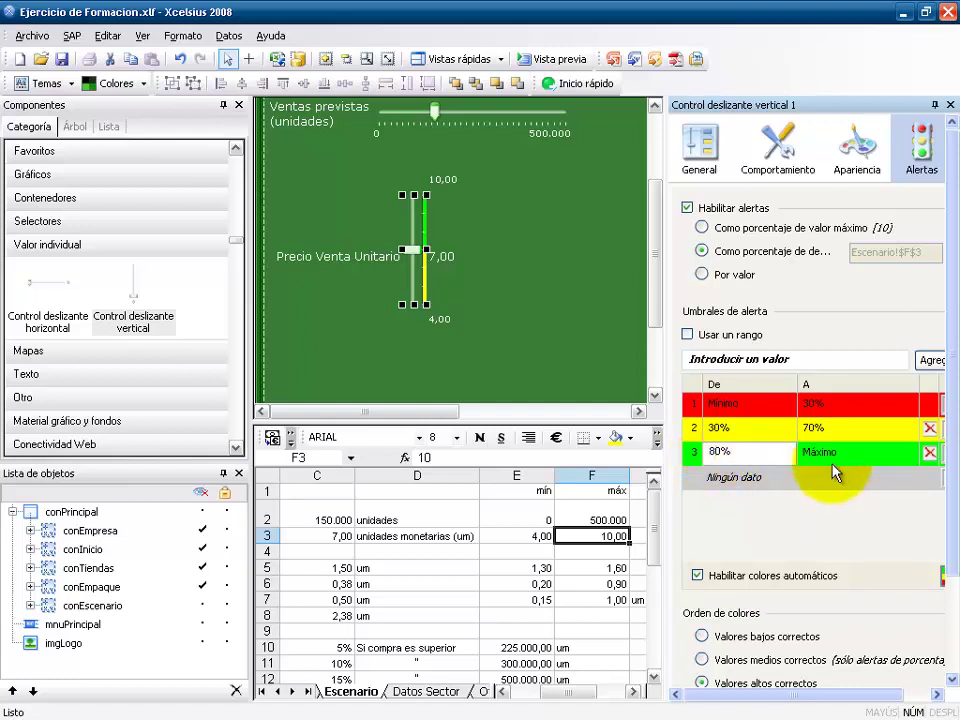
click(762, 437)
click(721, 433)
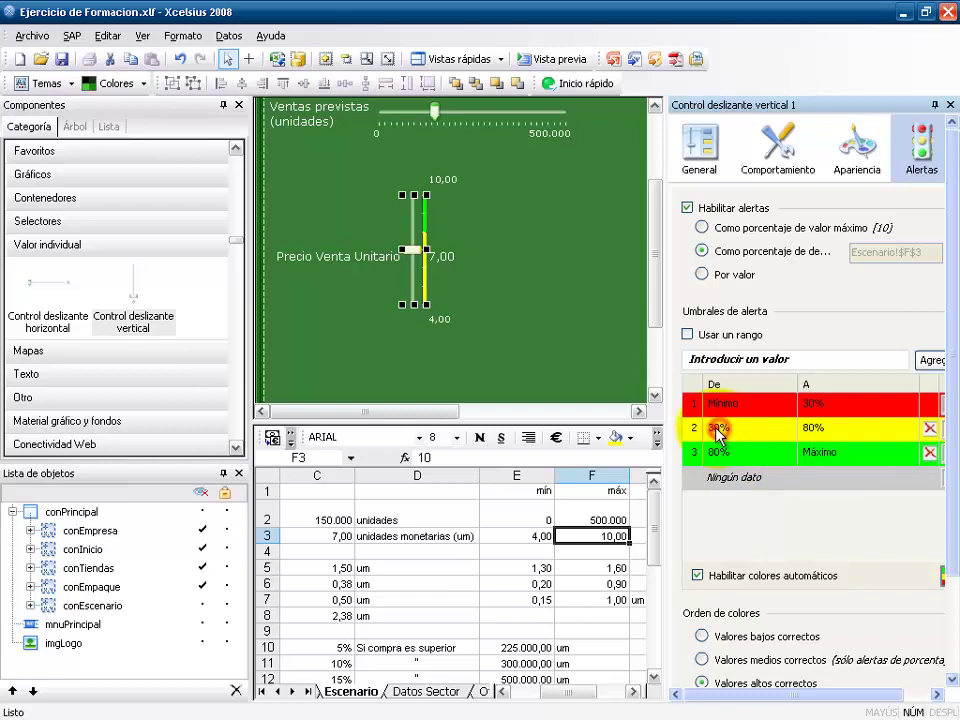
click(718, 433)
click(708, 428)
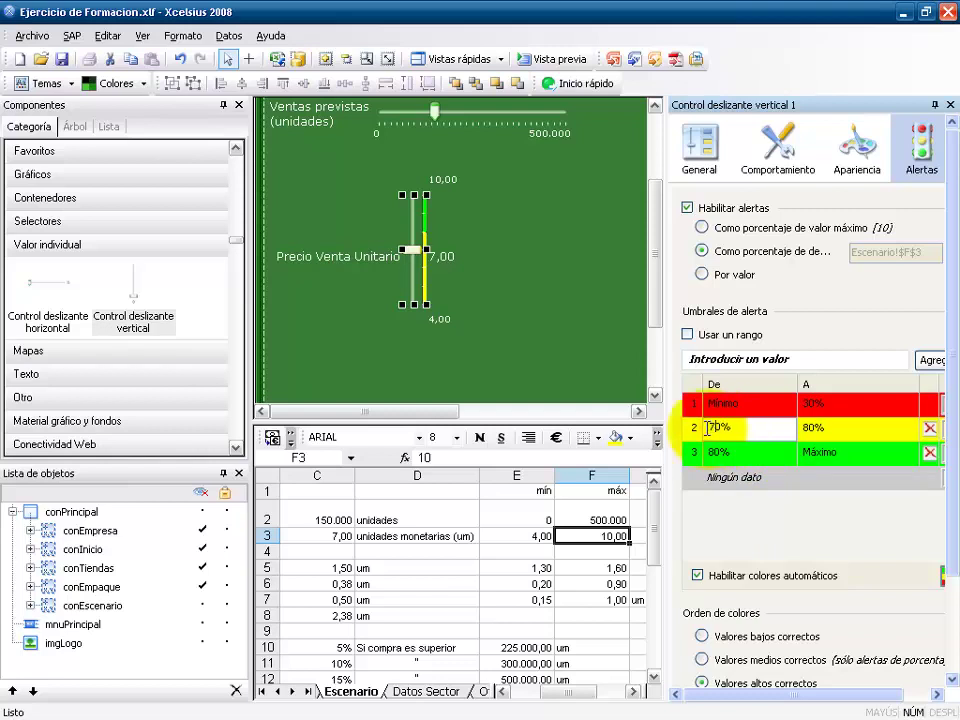
key(Return)
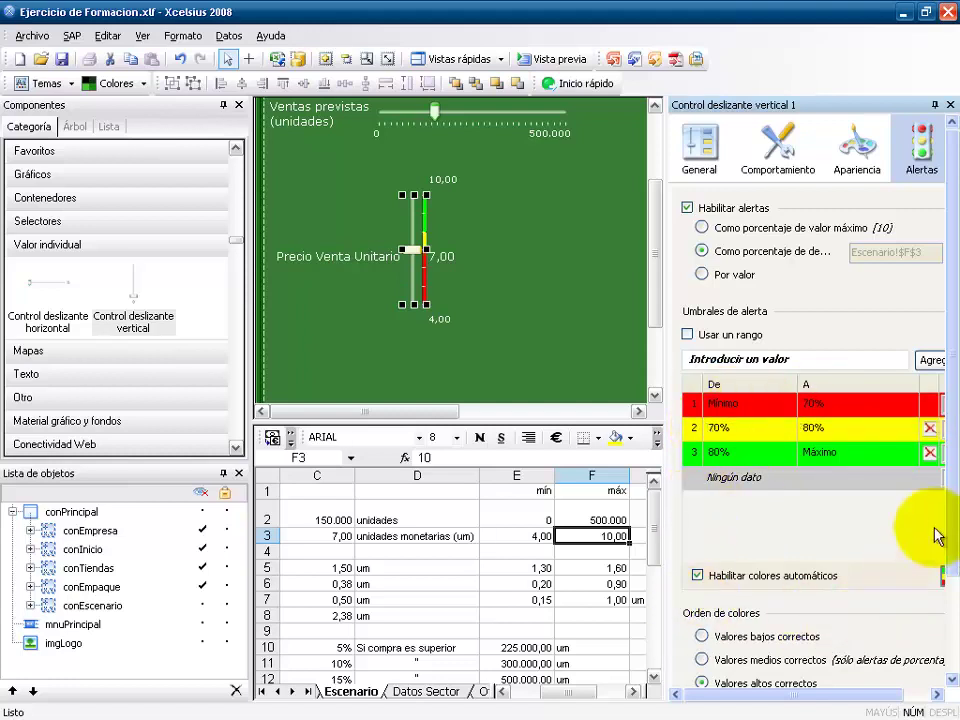
scroll(864, 400, down, 3)
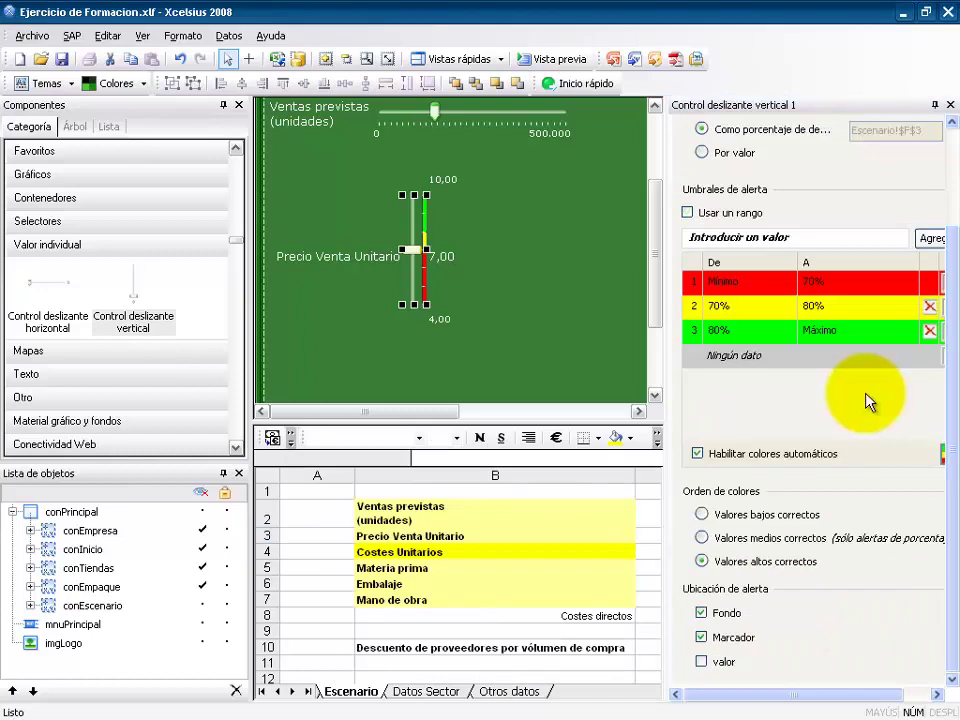
click(701, 662)
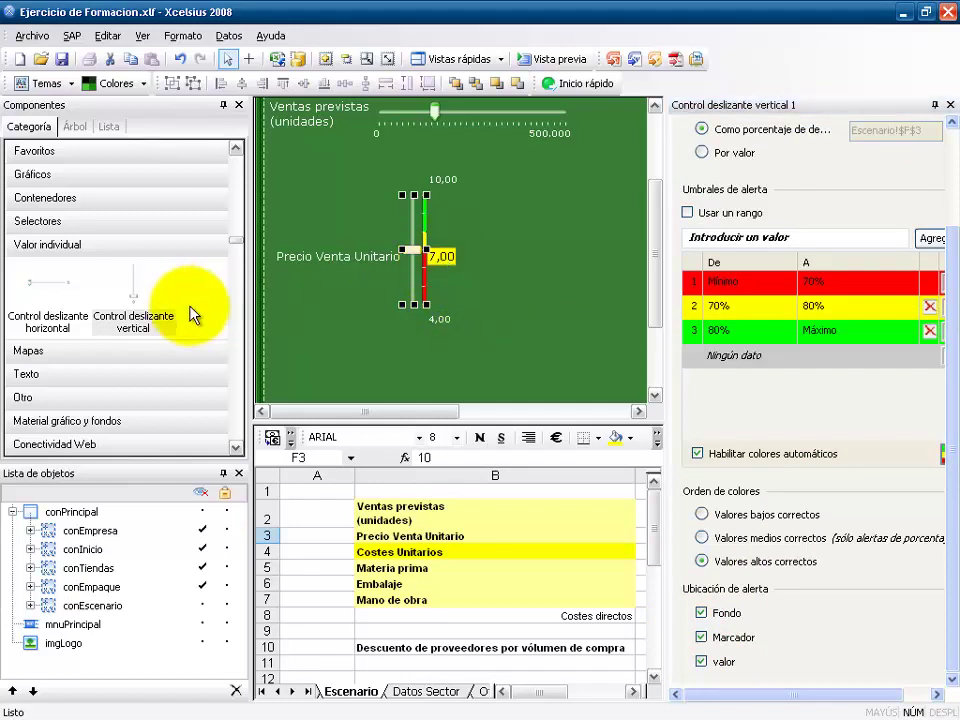
Step: Add a second vertical slider (Control deslizante vertical) to the right of the Precio Venta Unitario slider
click(131, 322)
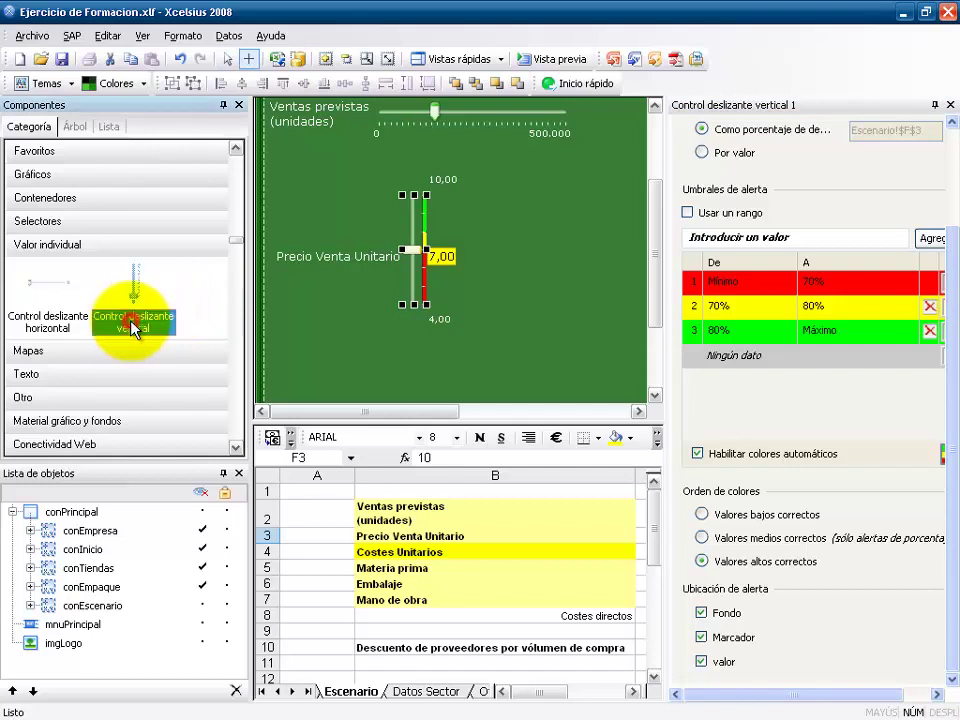
click(526, 248)
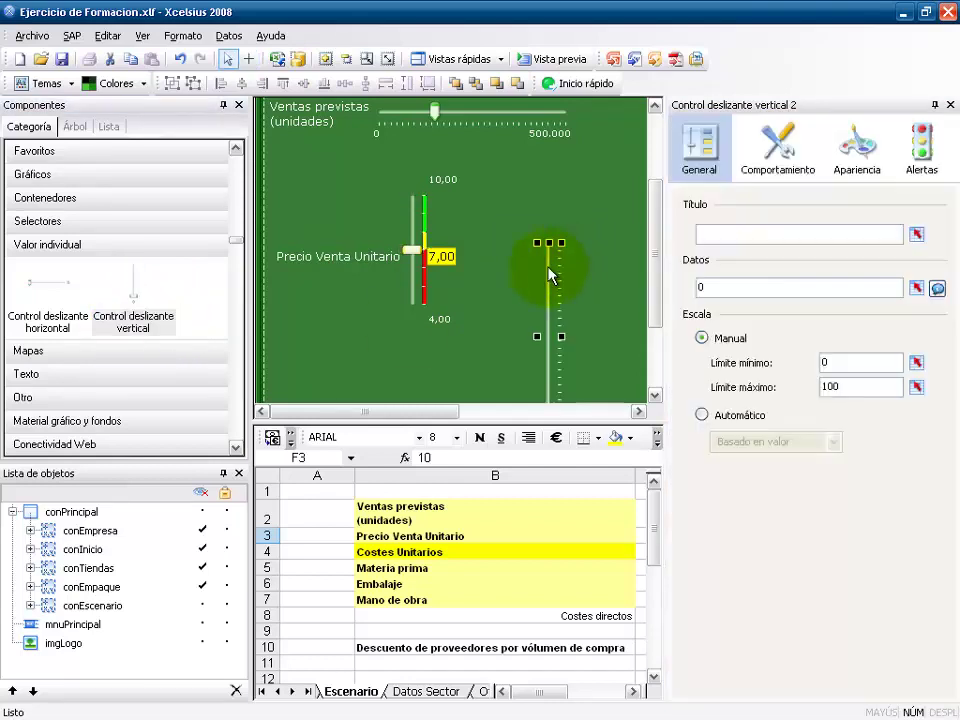
Step: Align the new slider's top edge with the Precio Venta Unitario slider and match its height
click(436, 254)
click(418, 240)
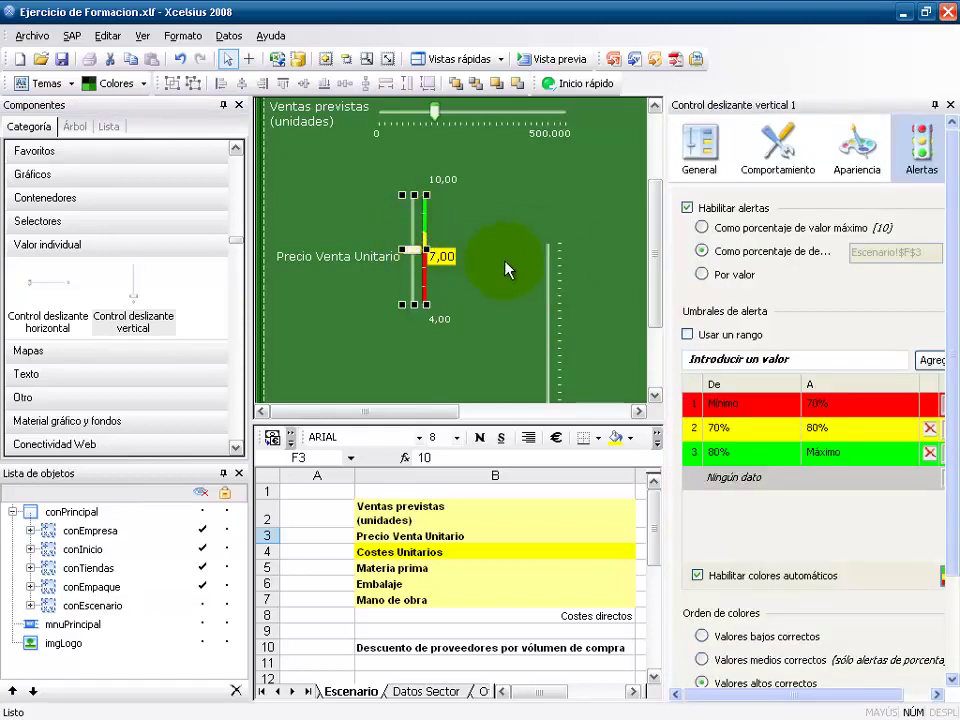
ctrl+click(550, 281)
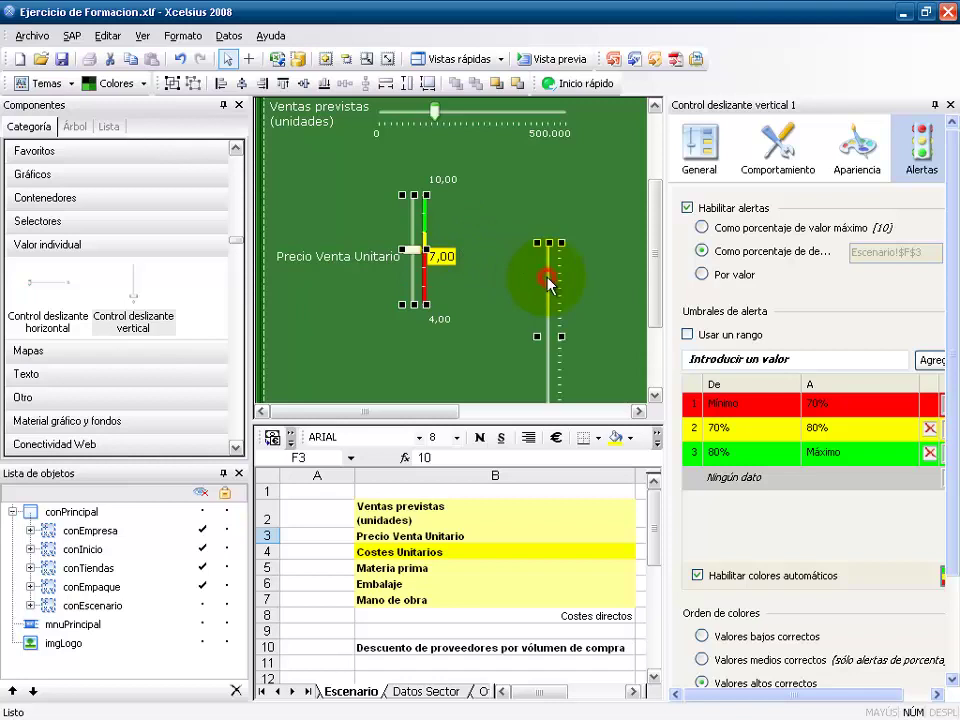
click(283, 83)
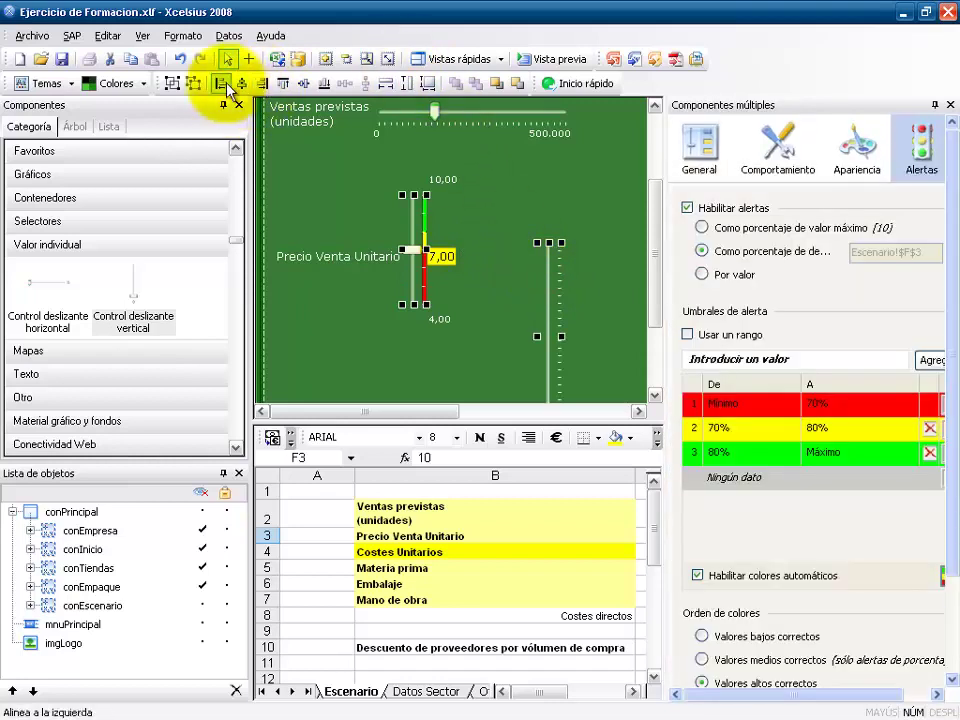
click(430, 86)
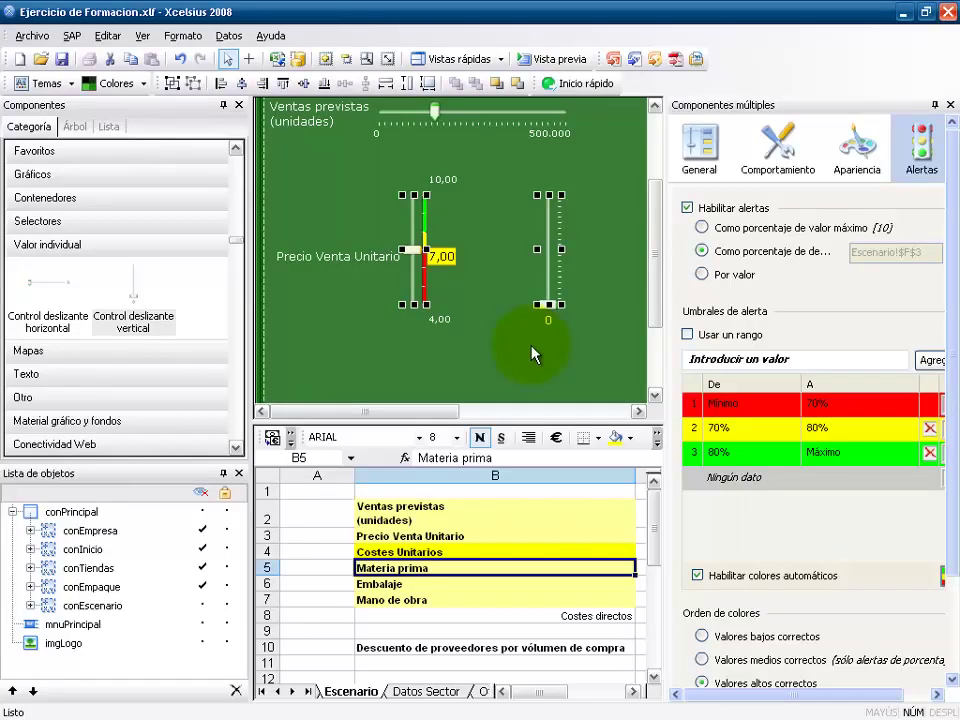
Step: Link the second vertical slider's title to Escenario!$B$5 and its data to Escenario!$C$5
click(553, 322)
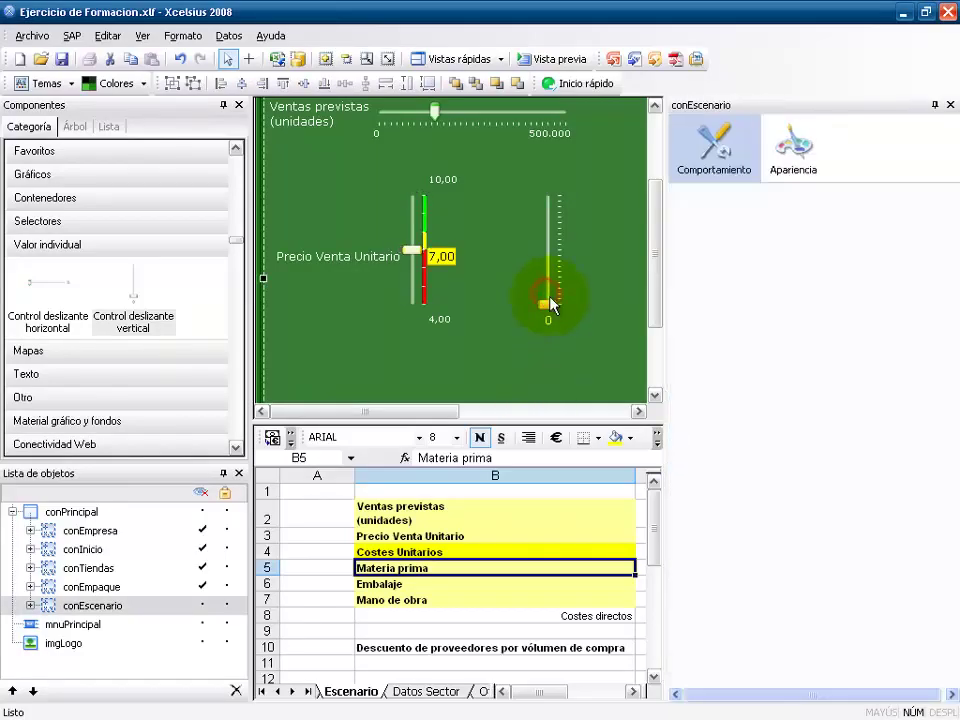
click(549, 292)
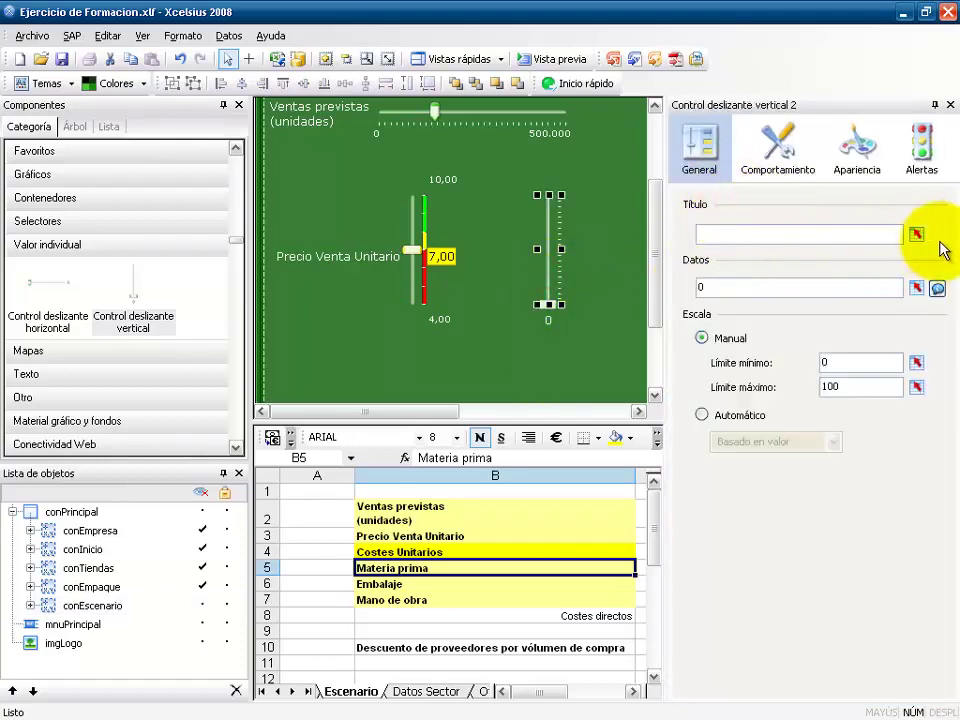
click(918, 237)
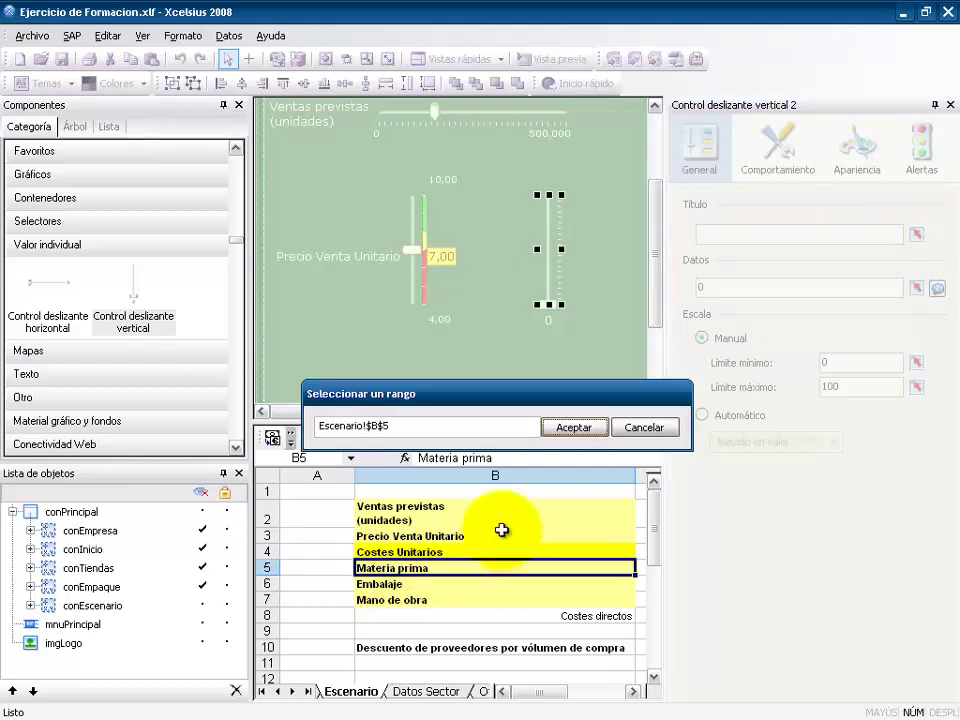
click(574, 428)
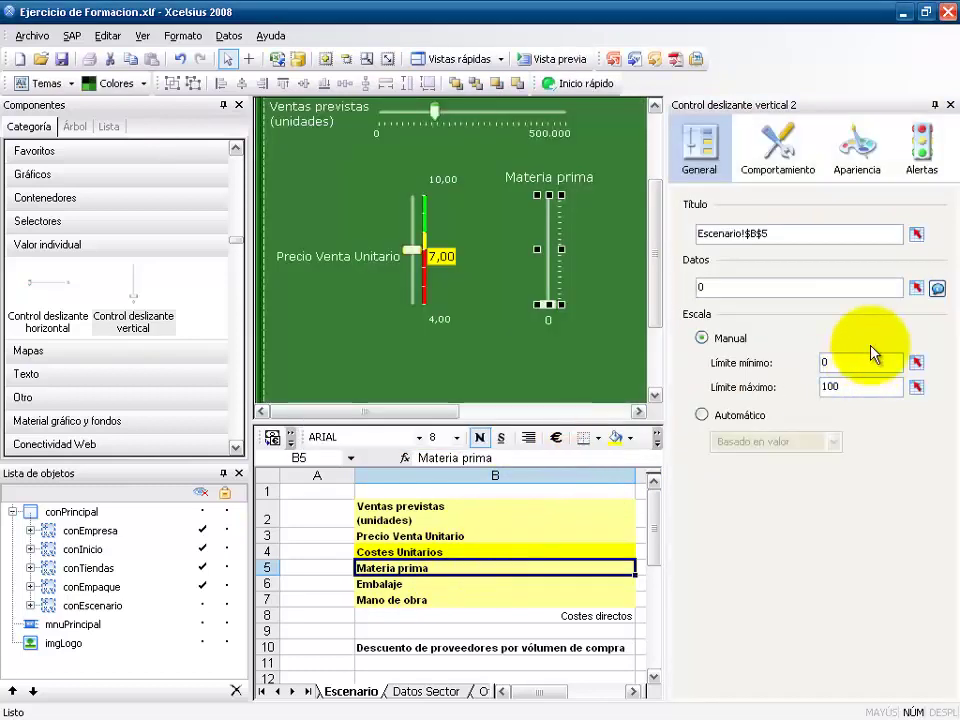
click(917, 288)
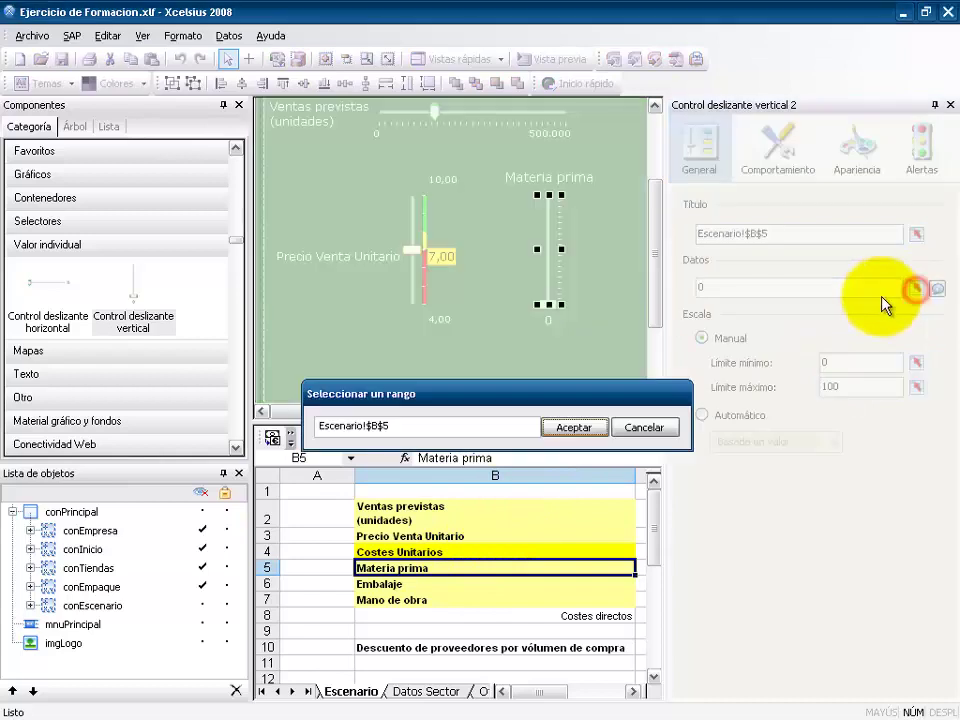
click(633, 691)
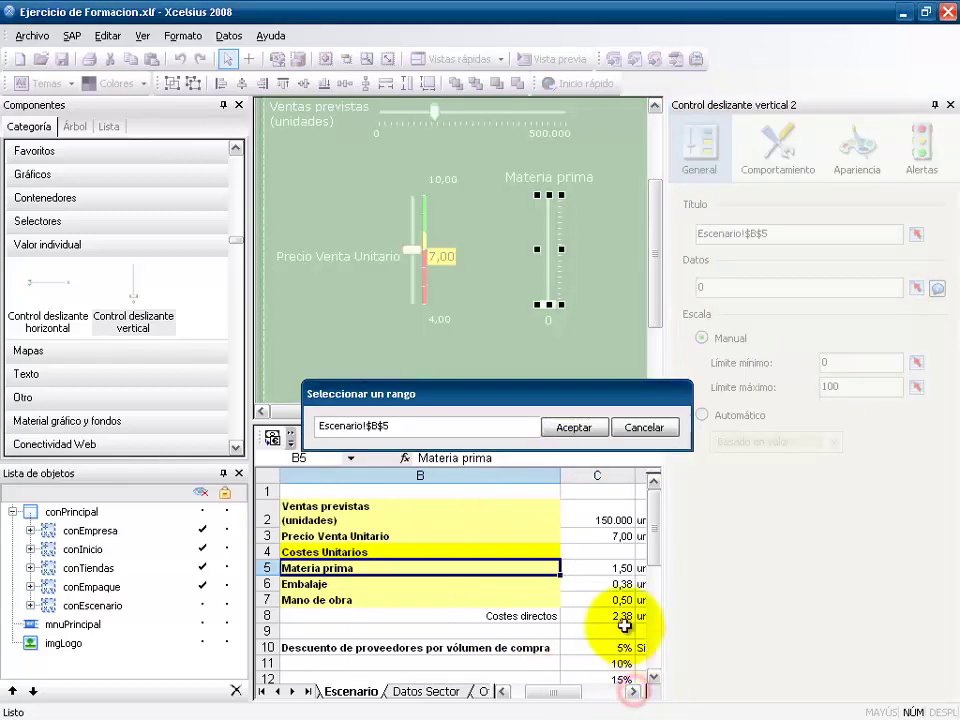
click(620, 566)
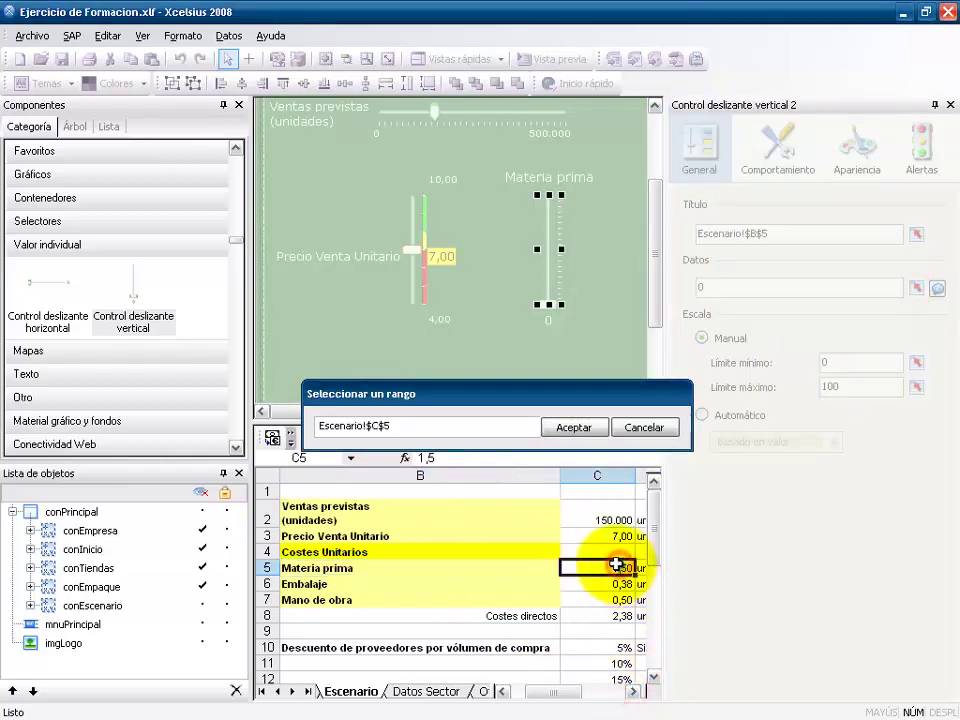
click(574, 427)
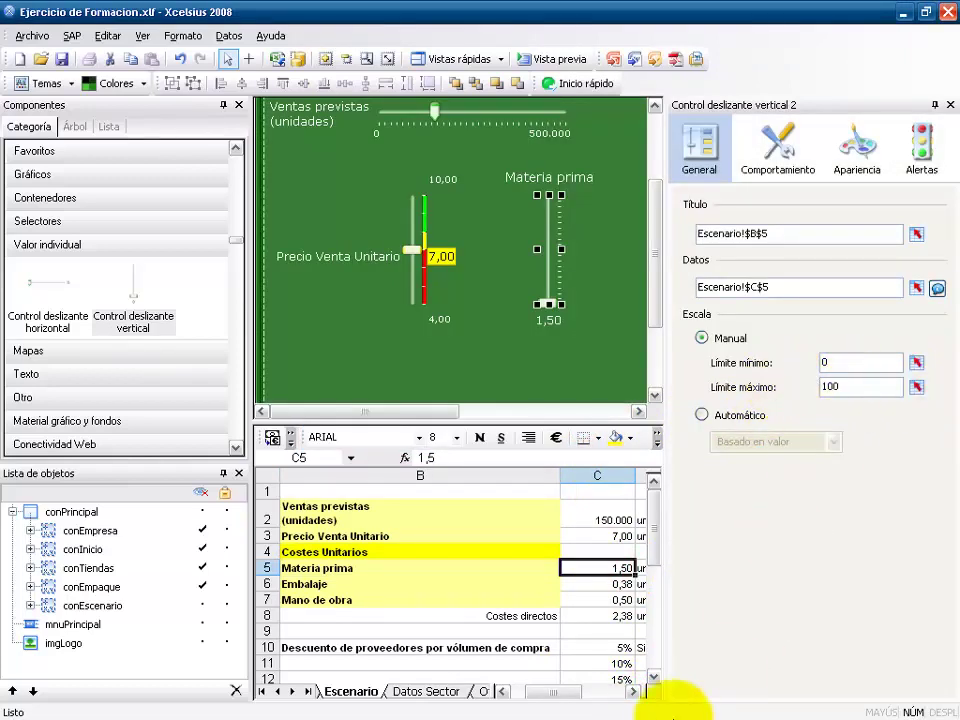
Step: Link the Materia prima slider's minimum limit to Escenario!$E$5 and maximum to Escenario!$F$5, and set its movement increment to 0.01
click(633, 692)
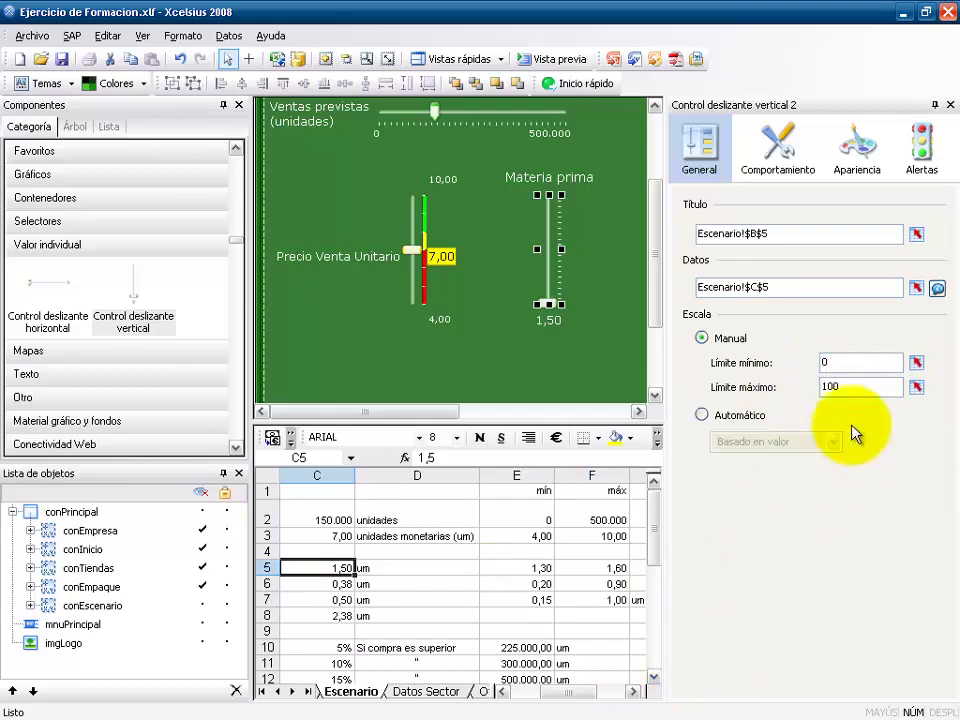
click(916, 364)
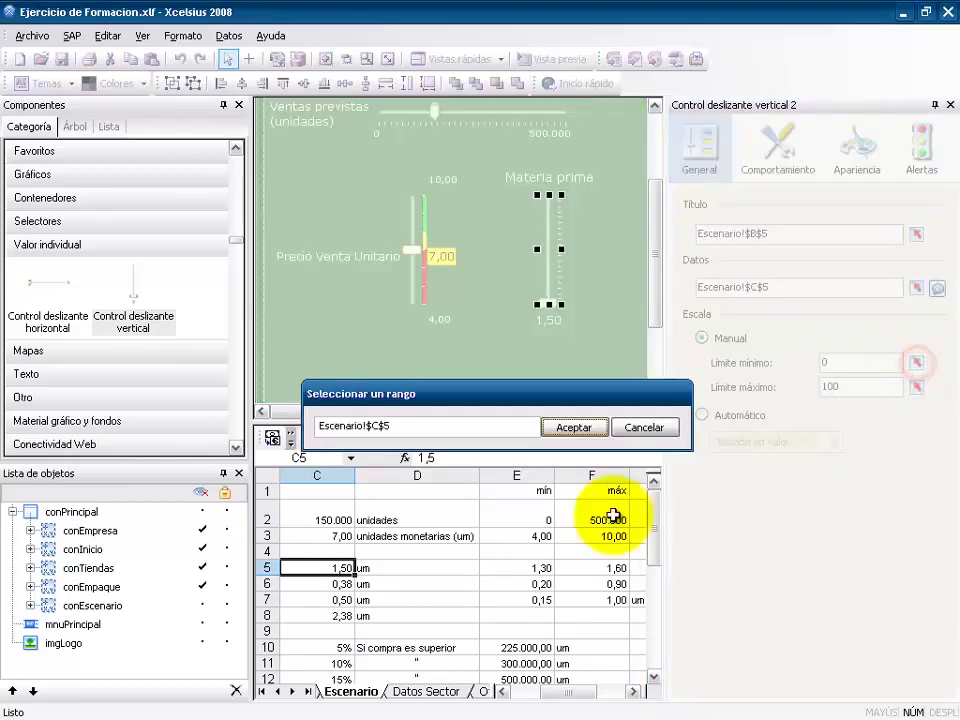
click(540, 567)
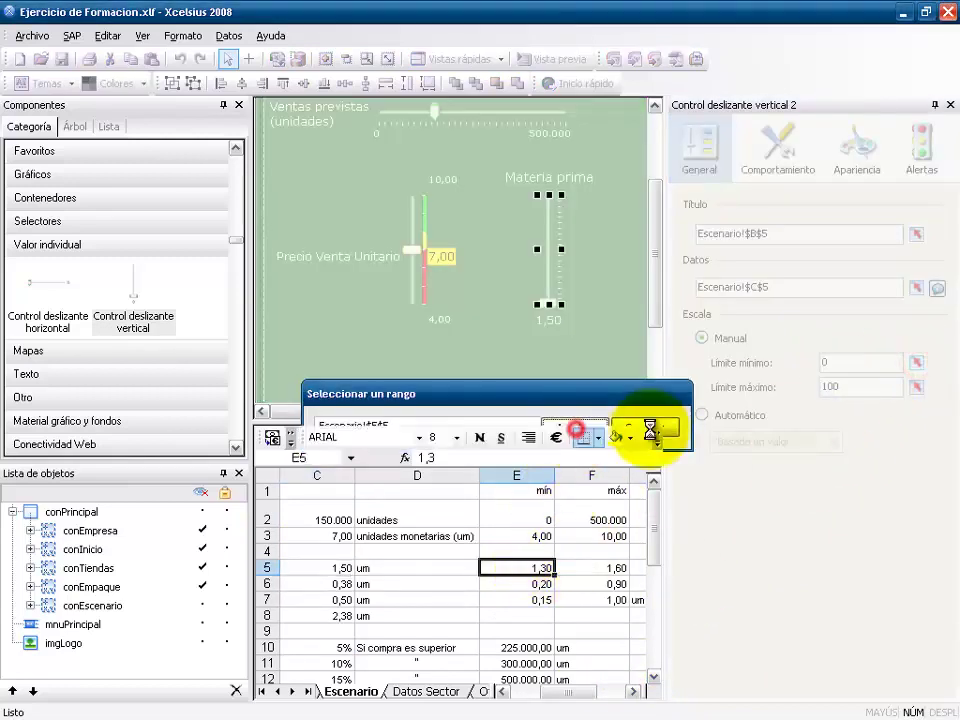
click(571, 426)
click(917, 389)
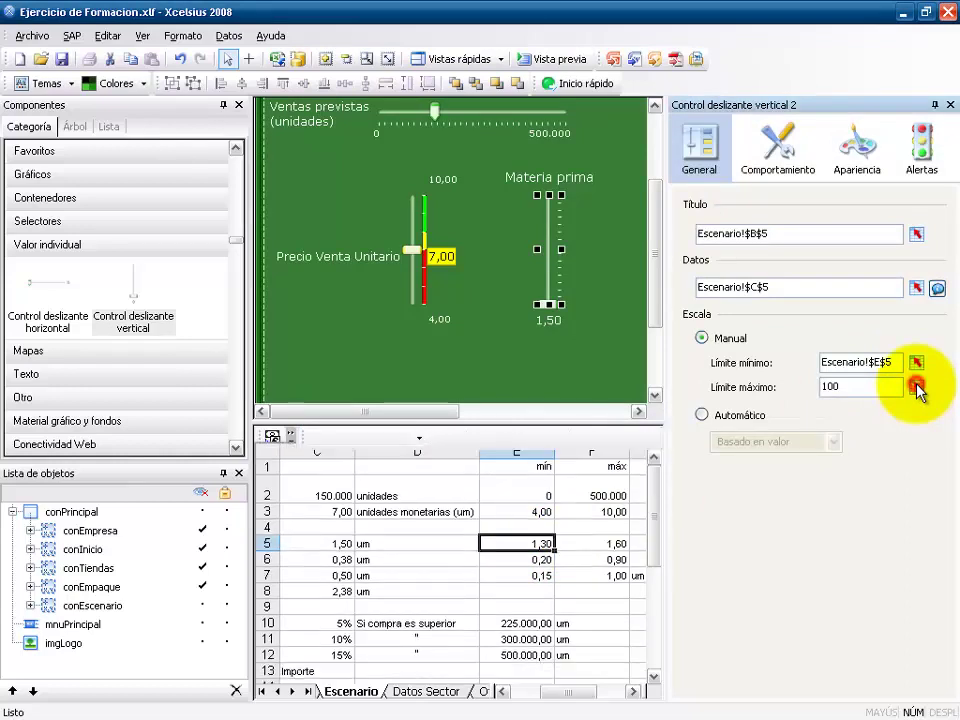
click(594, 567)
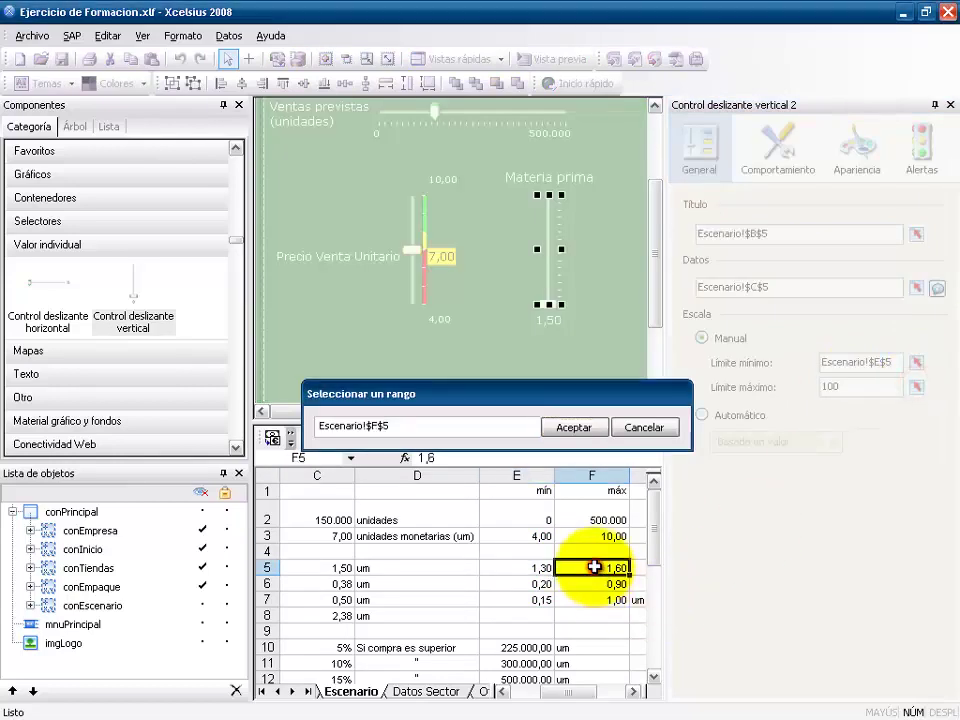
click(576, 425)
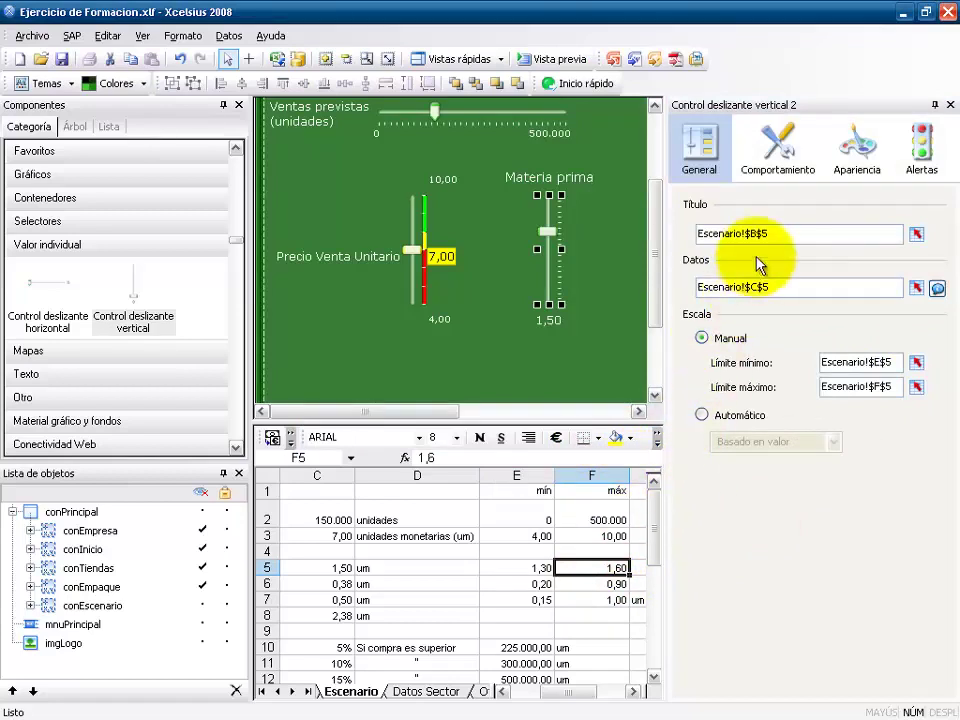
click(768, 163)
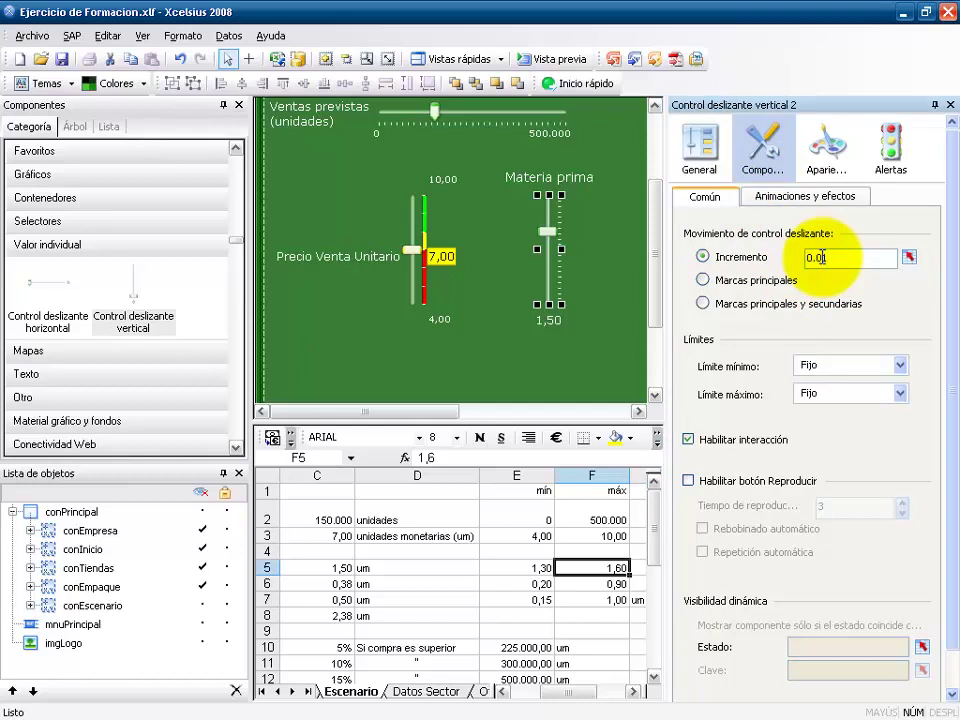
Step: Set the Materia prima slider's title to font size 12 and position it at Izquierda
click(830, 170)
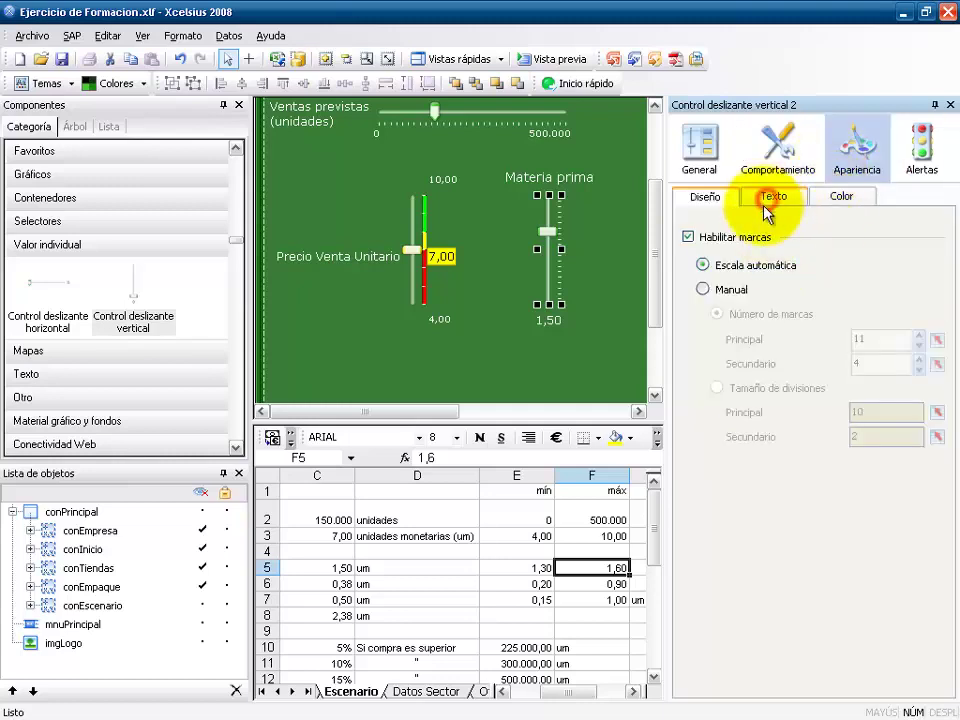
click(772, 200)
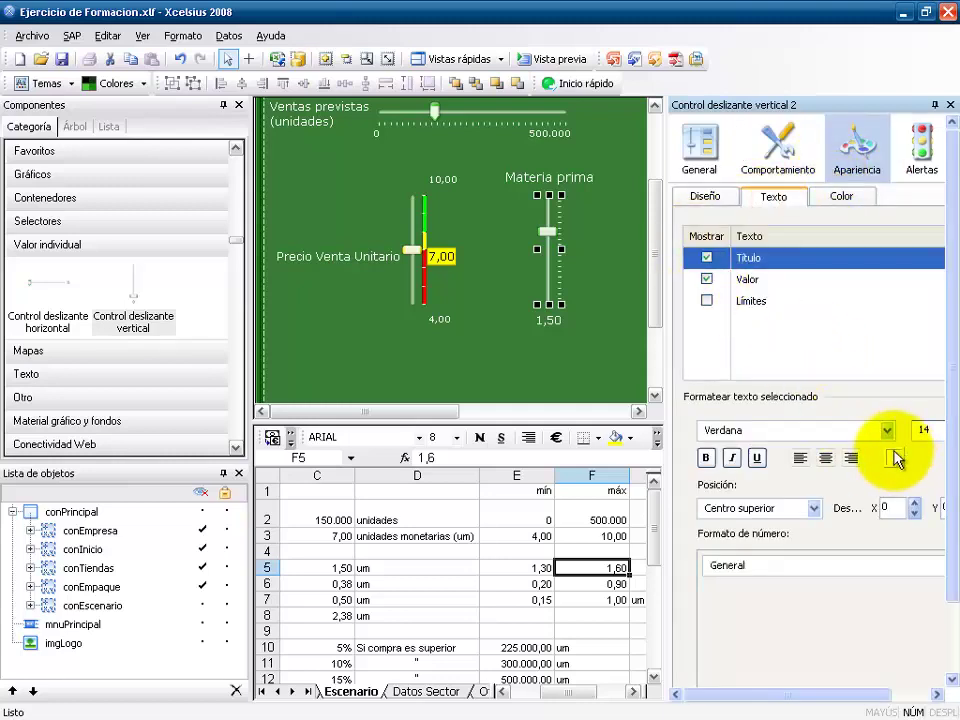
double_click(920, 430)
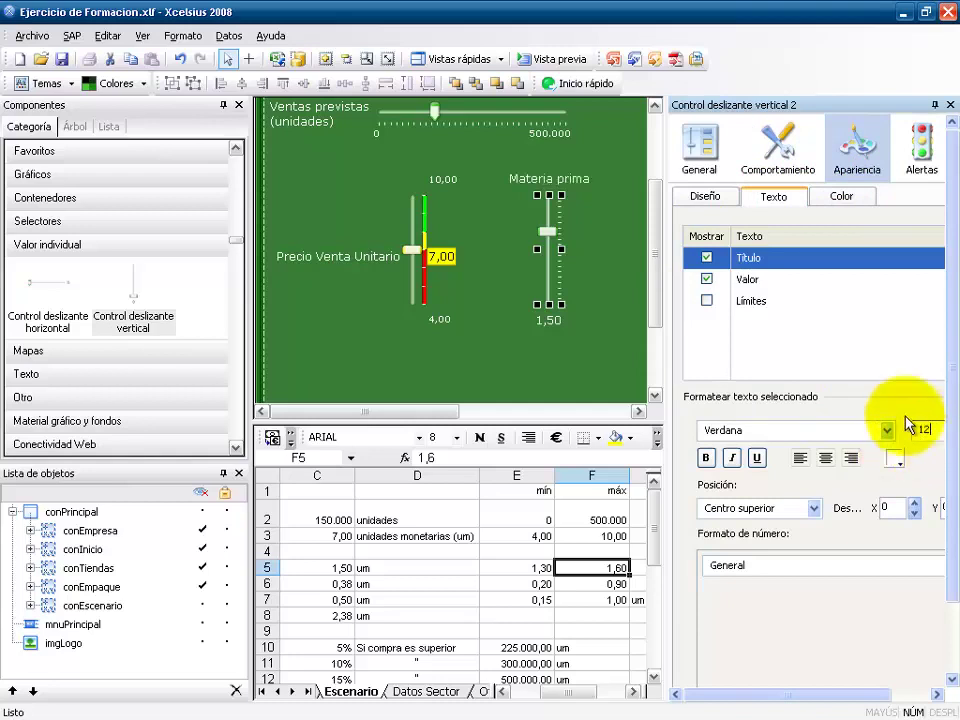
click(793, 510)
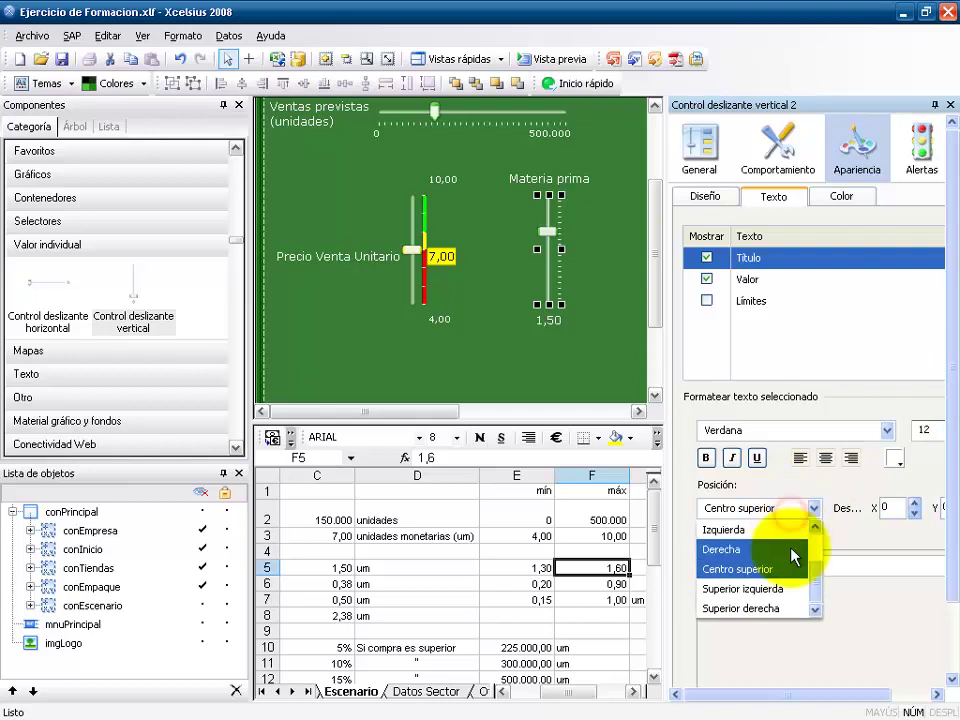
click(776, 531)
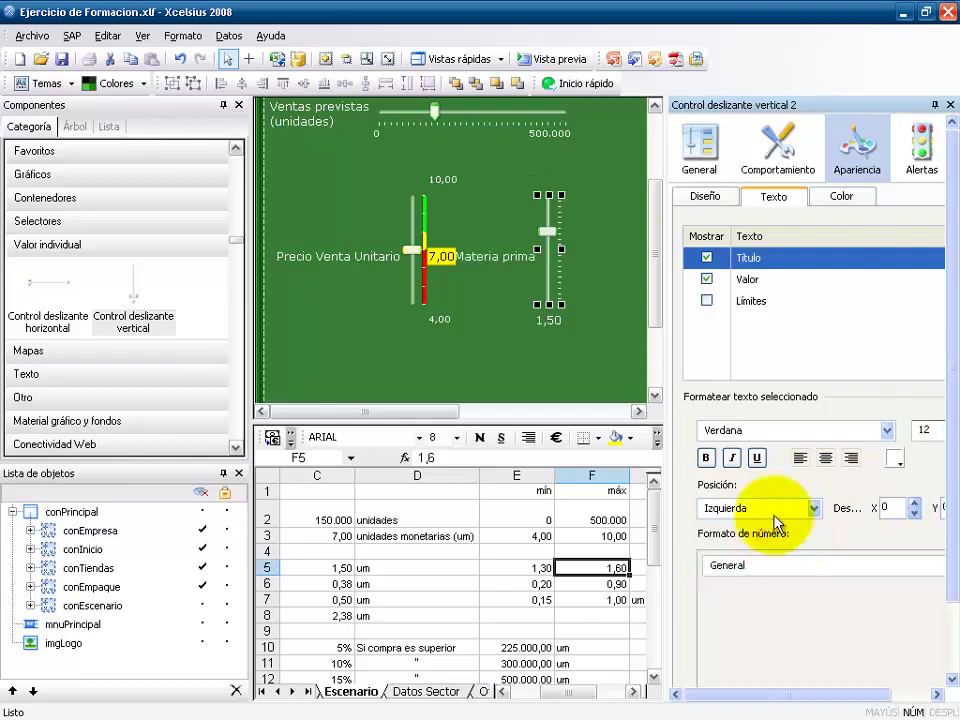
Step: Position the Materia prima slider's value text at Derecha
click(749, 280)
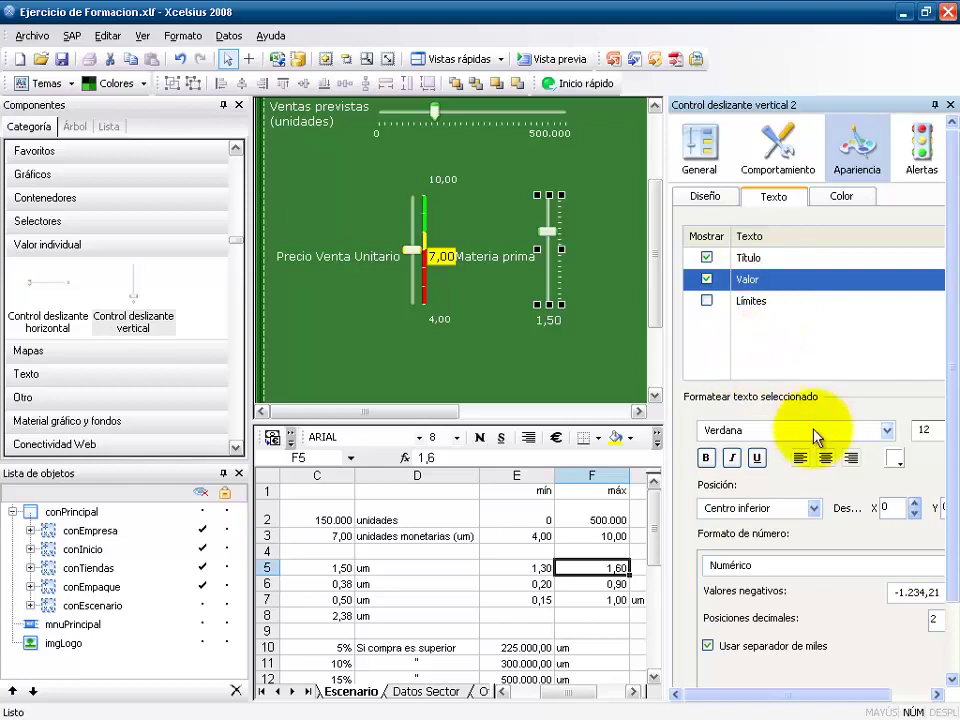
click(810, 509)
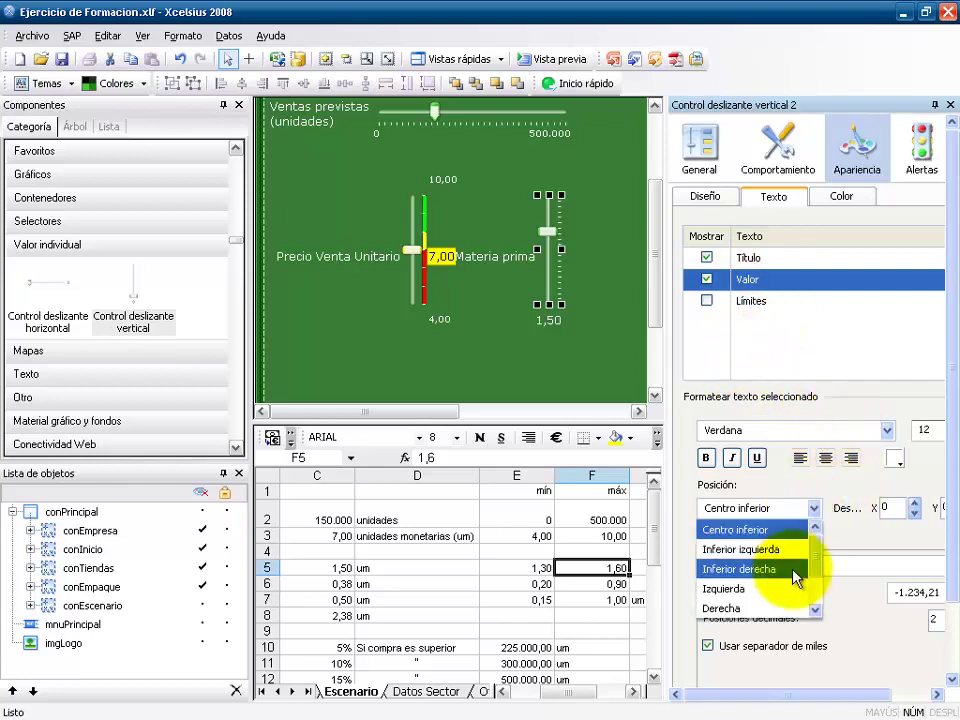
click(789, 608)
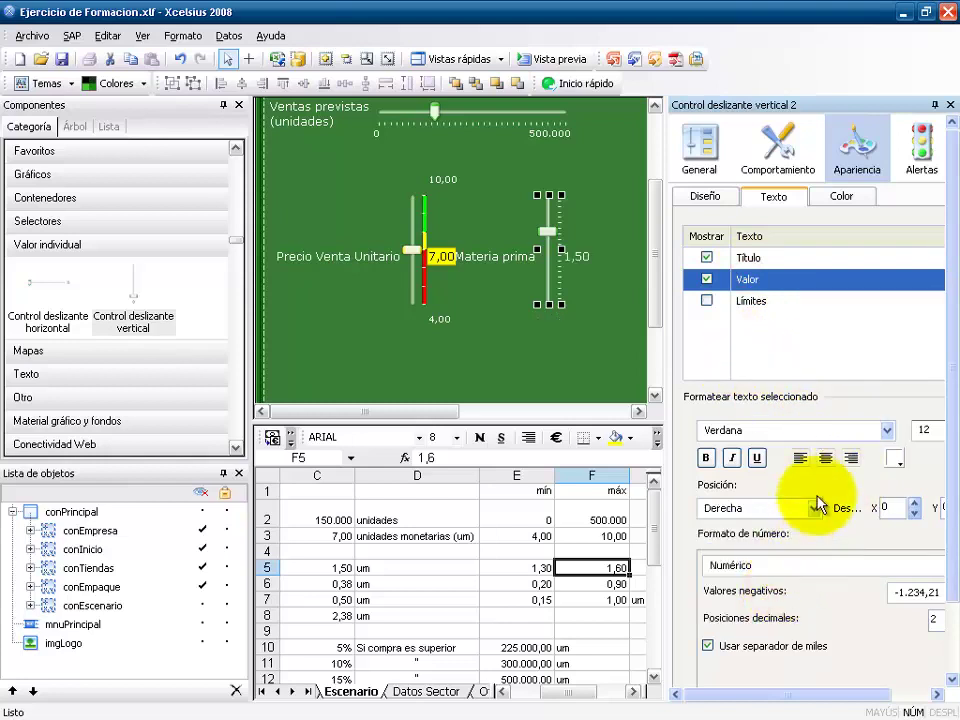
Step: Show the Materia prima slider's limits in font size 9 and move the slider slightly away from the price slider
click(706, 301)
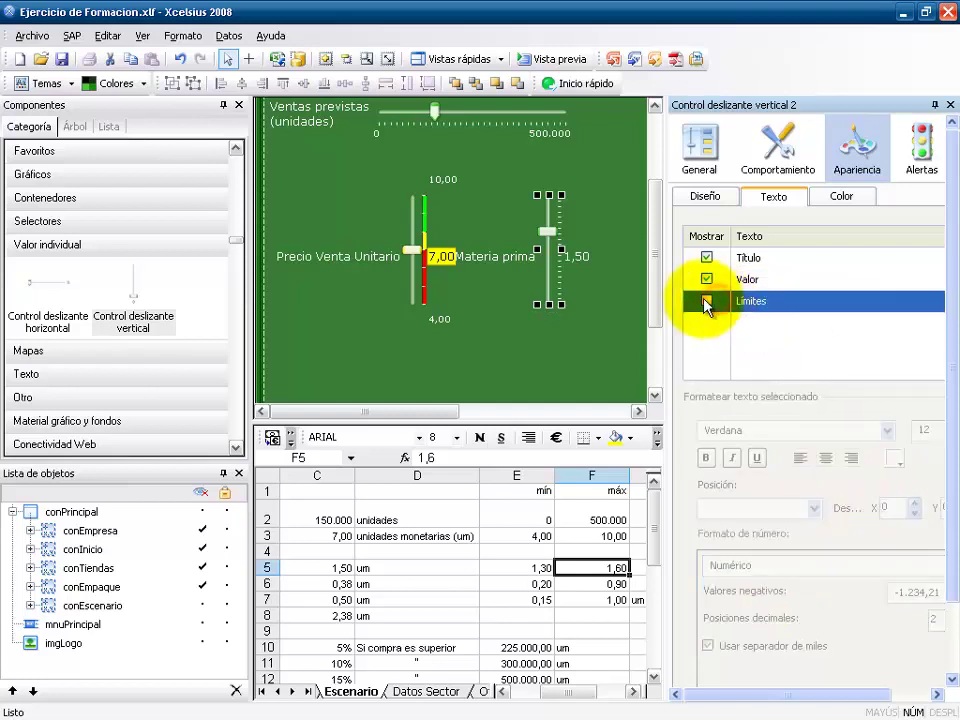
click(706, 301)
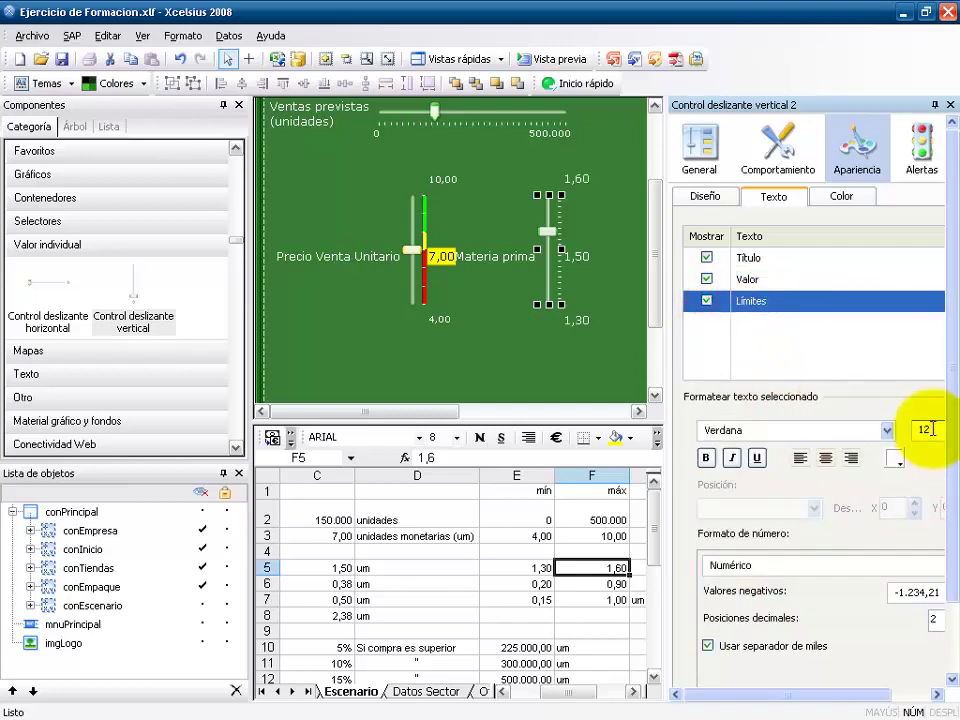
drag(931, 430, 914, 429)
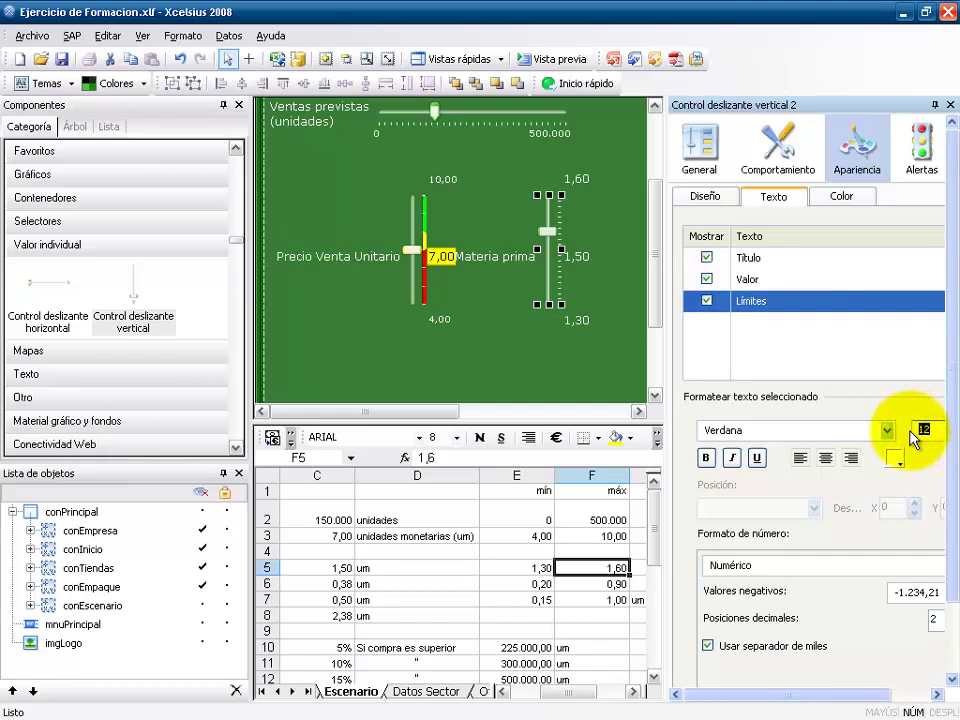
click(588, 278)
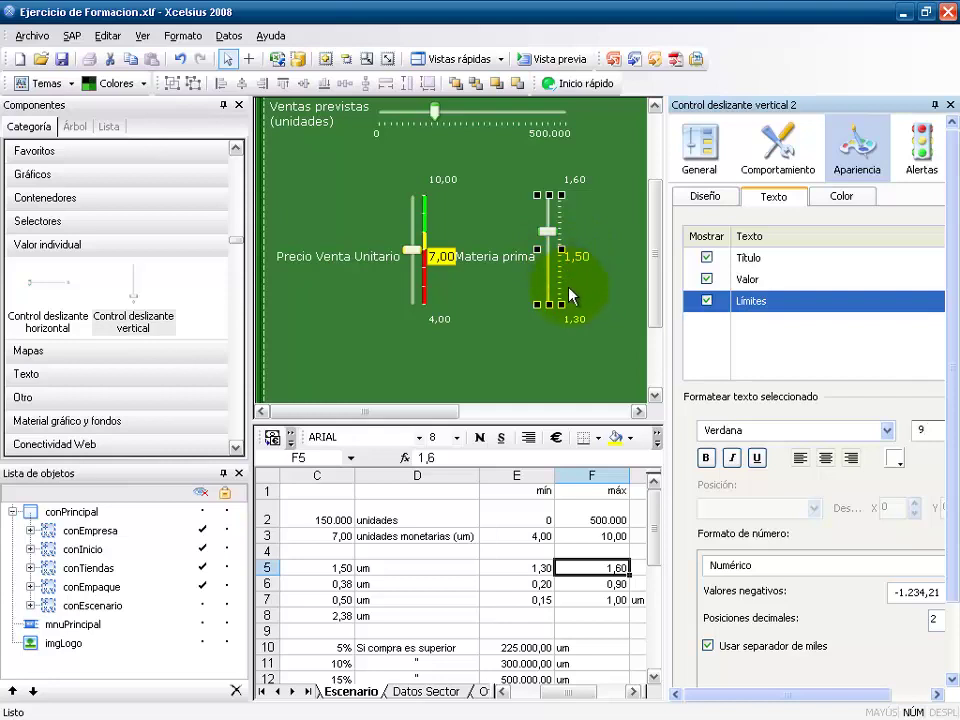
click(570, 299)
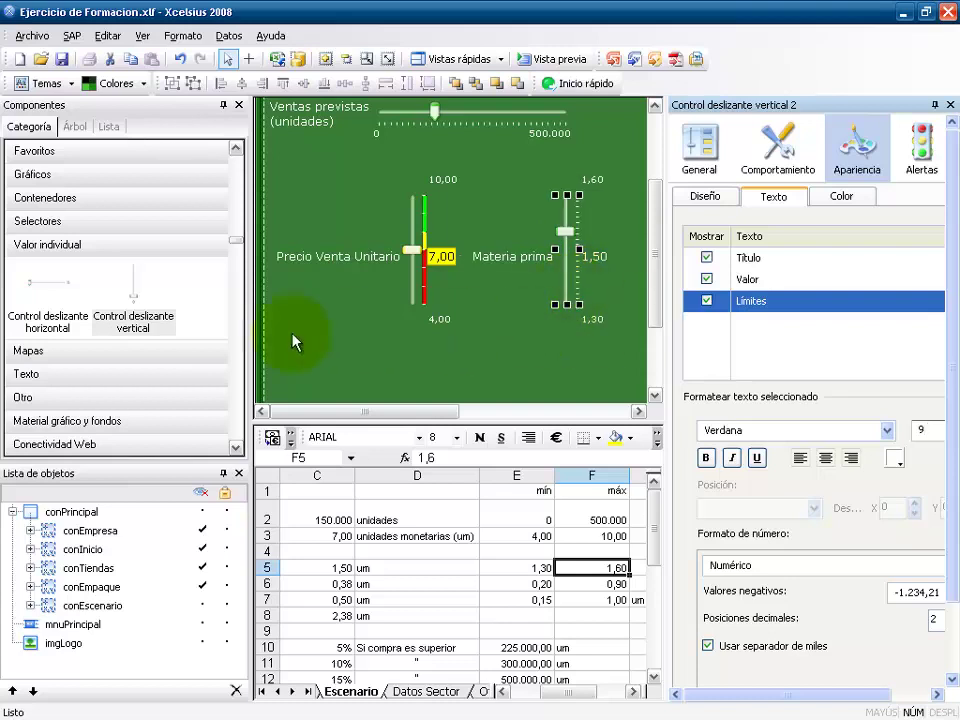
Step: Add a number control (Control de número) to the canvas below the Precio Venta Unitario slider
click(236, 447)
click(236, 447)
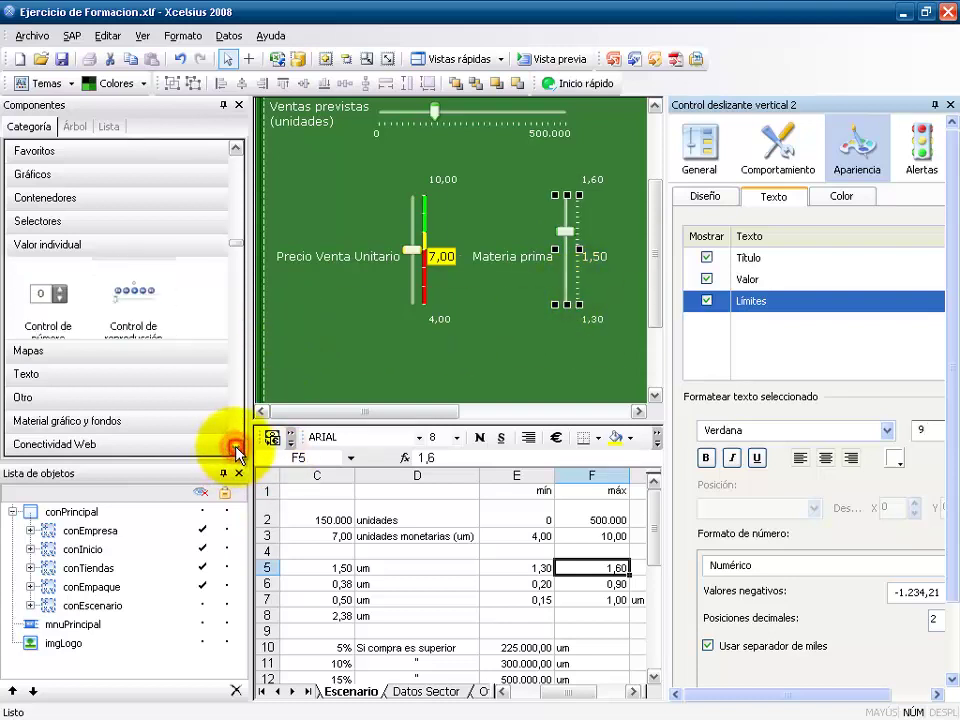
click(57, 322)
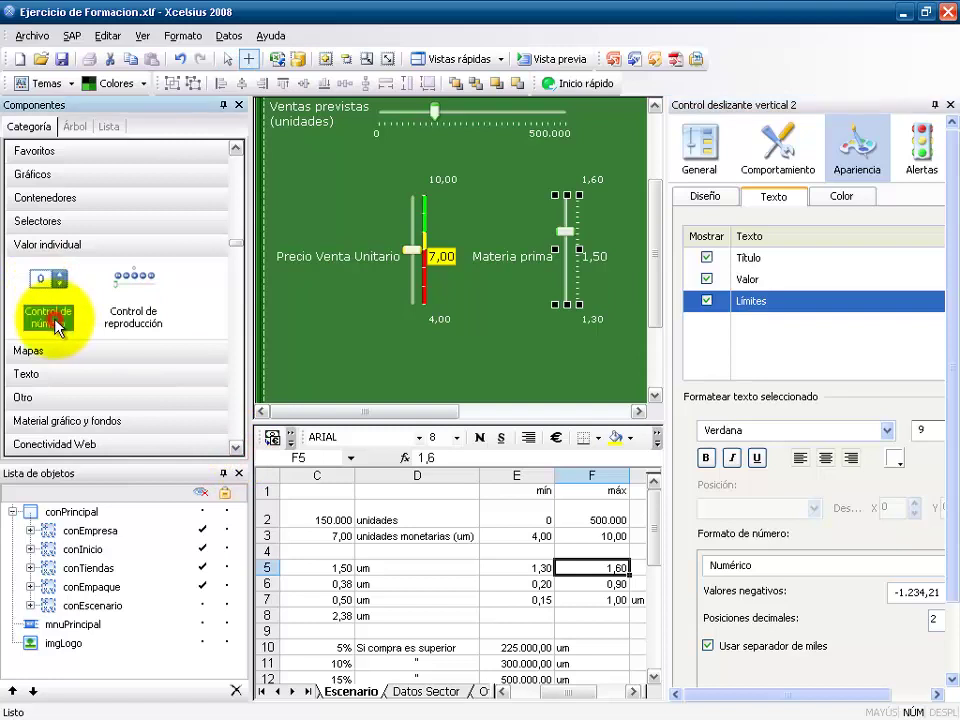
click(317, 374)
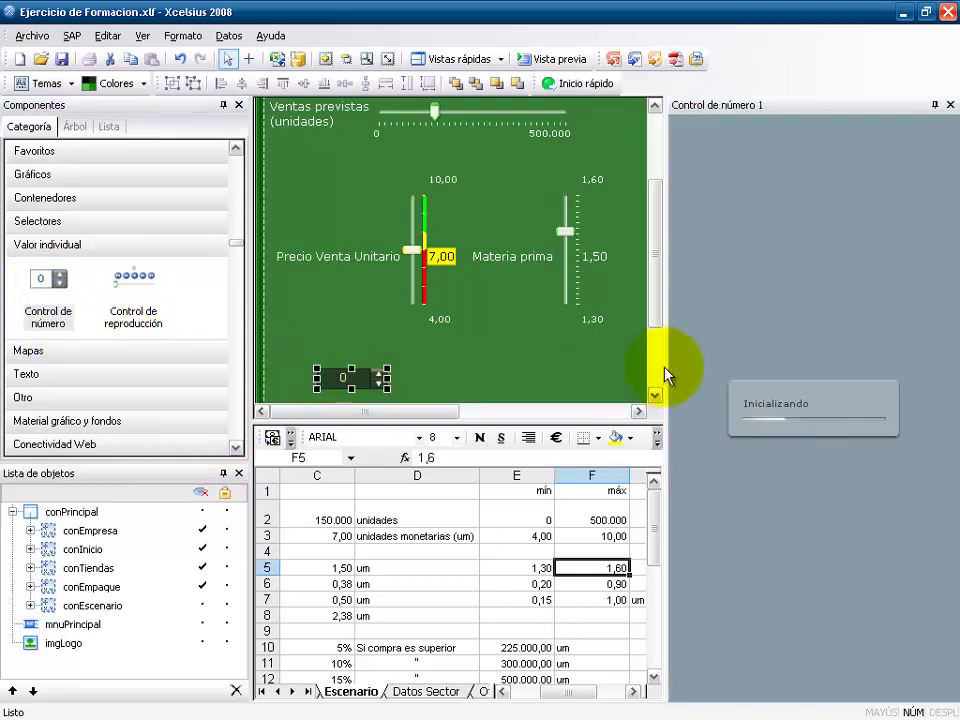
scroll(656, 313, down, 3)
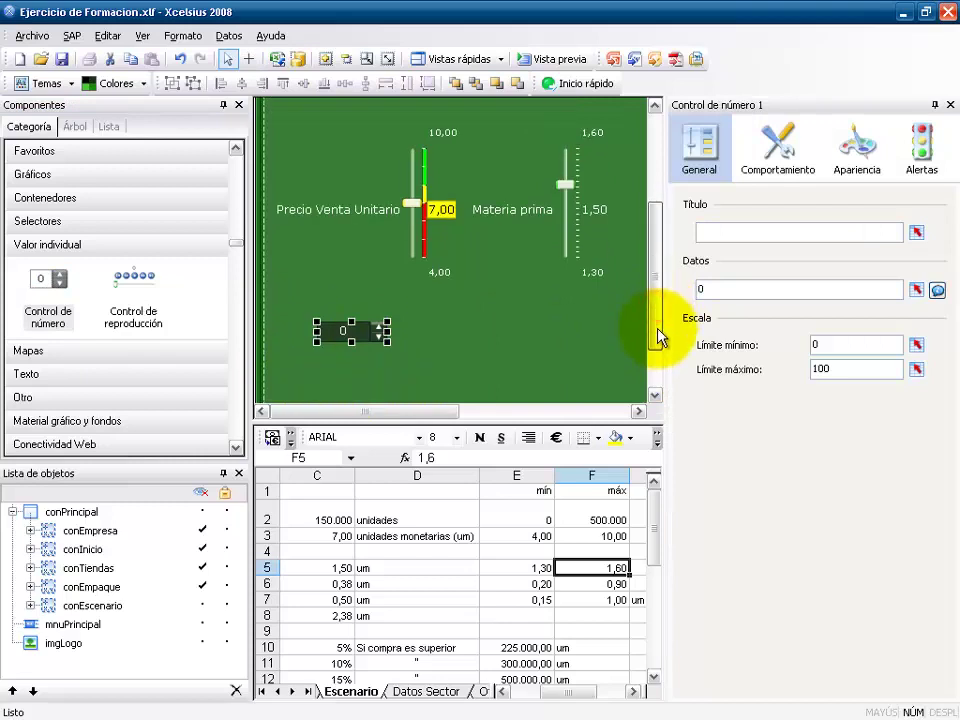
Step: Link the new number control's title to the Embalaje label in Escenario!$B$6 and its data to Escenario!$C$6
click(918, 232)
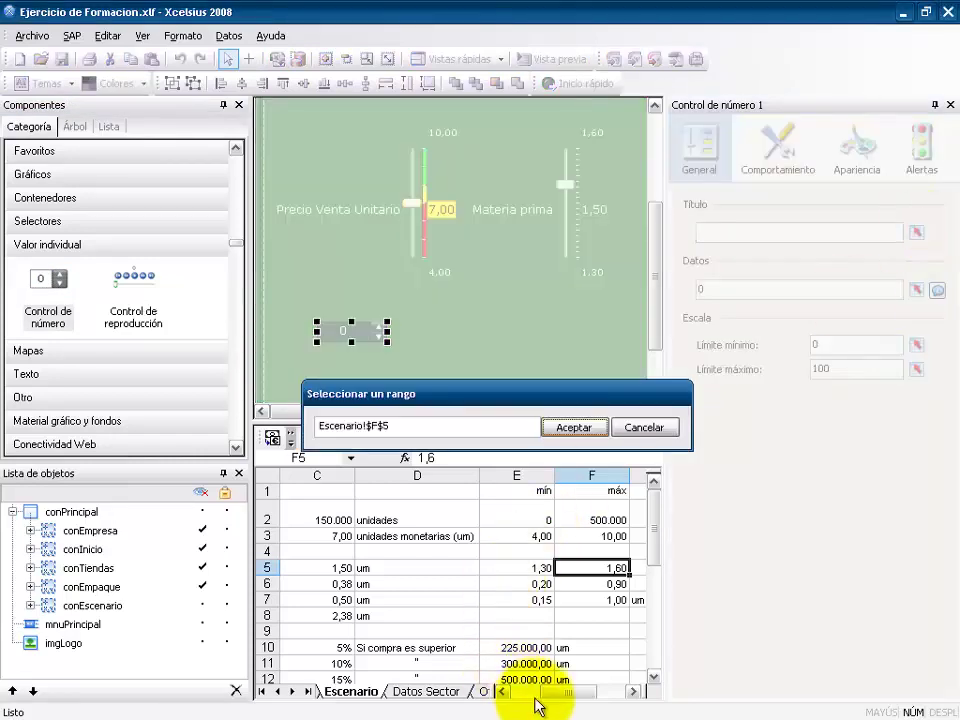
click(540, 697)
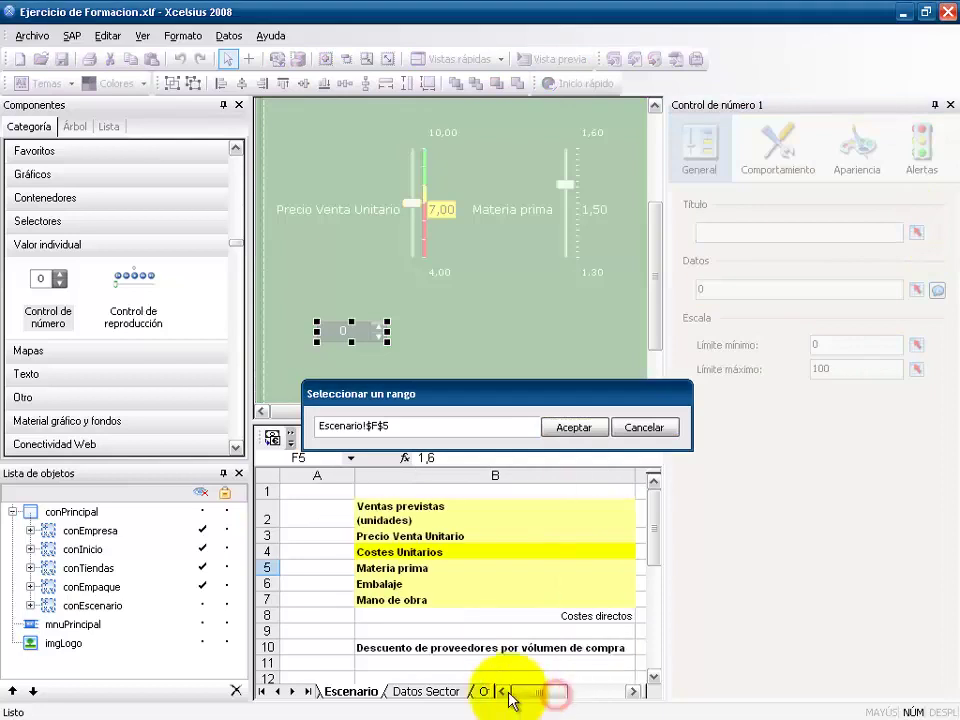
click(400, 585)
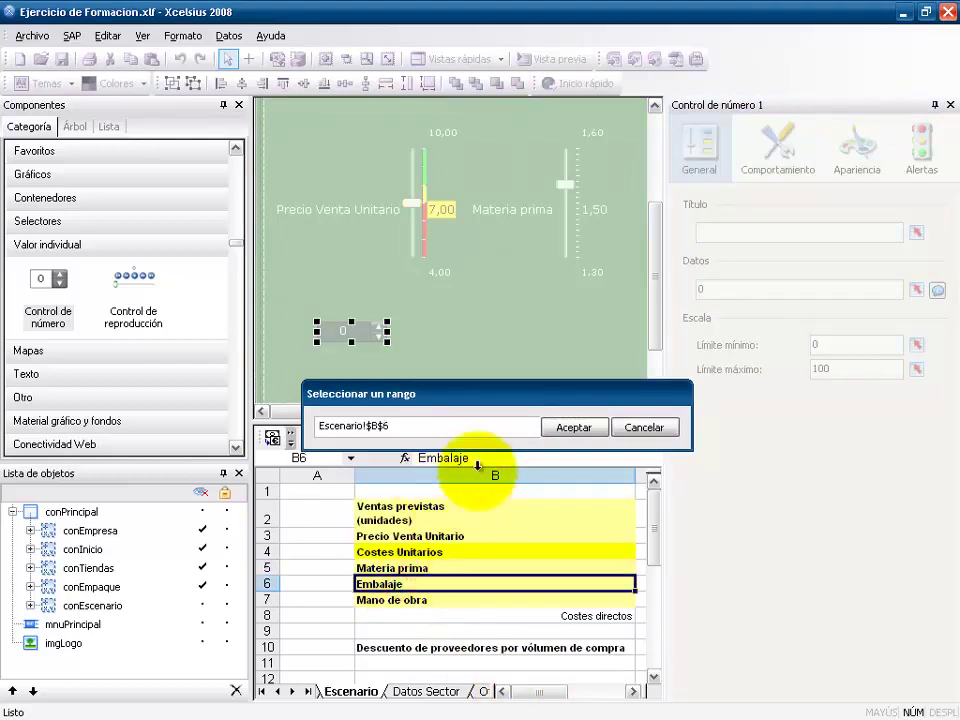
click(568, 430)
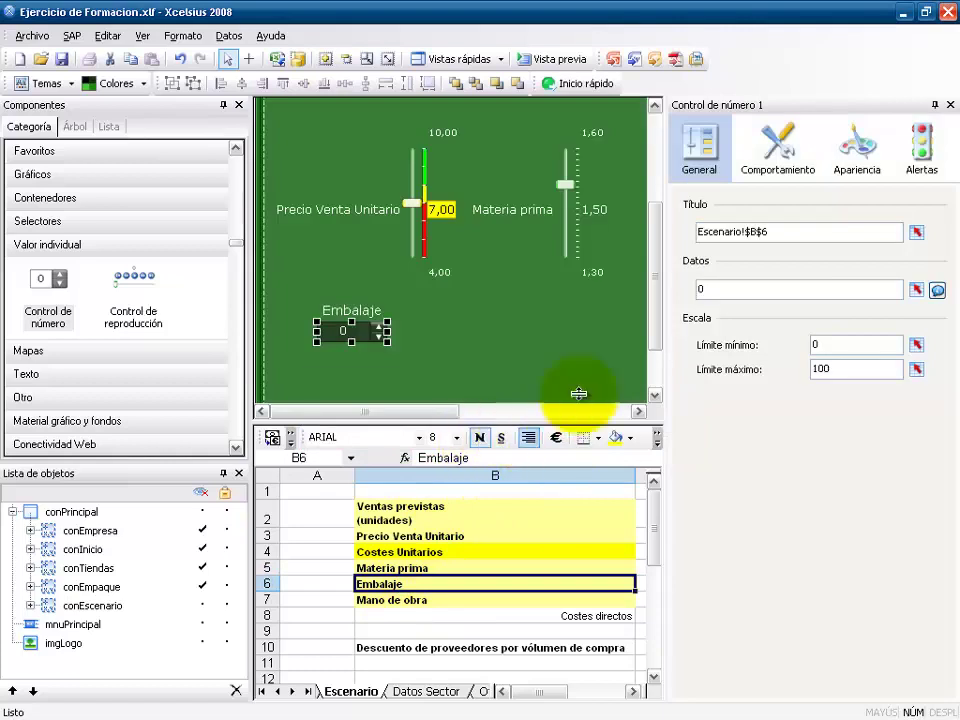
click(916, 290)
click(633, 692)
click(324, 583)
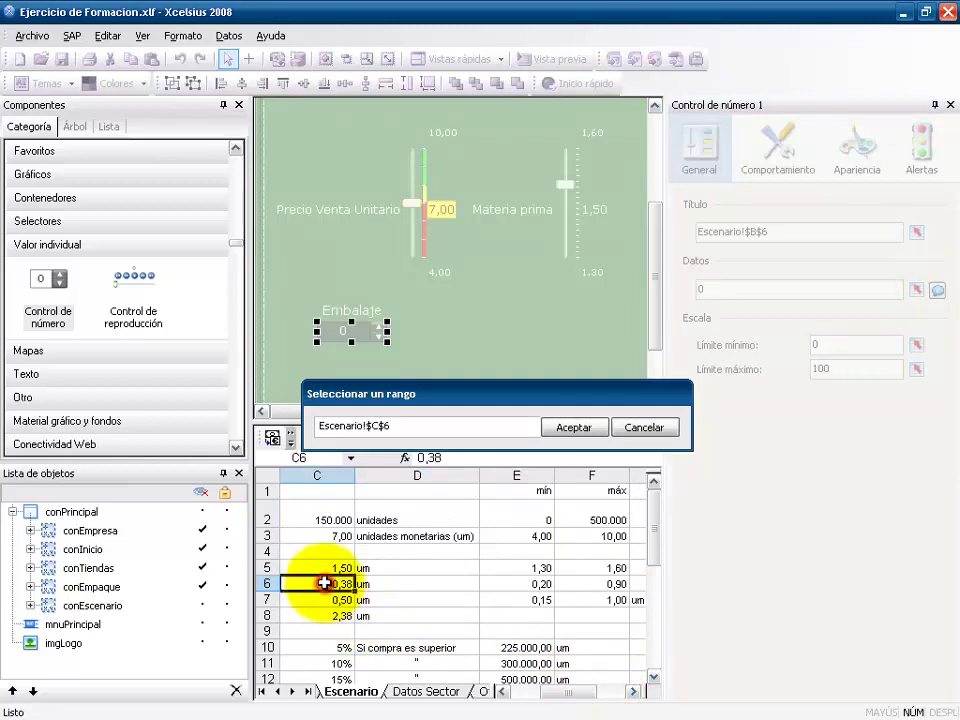
click(574, 427)
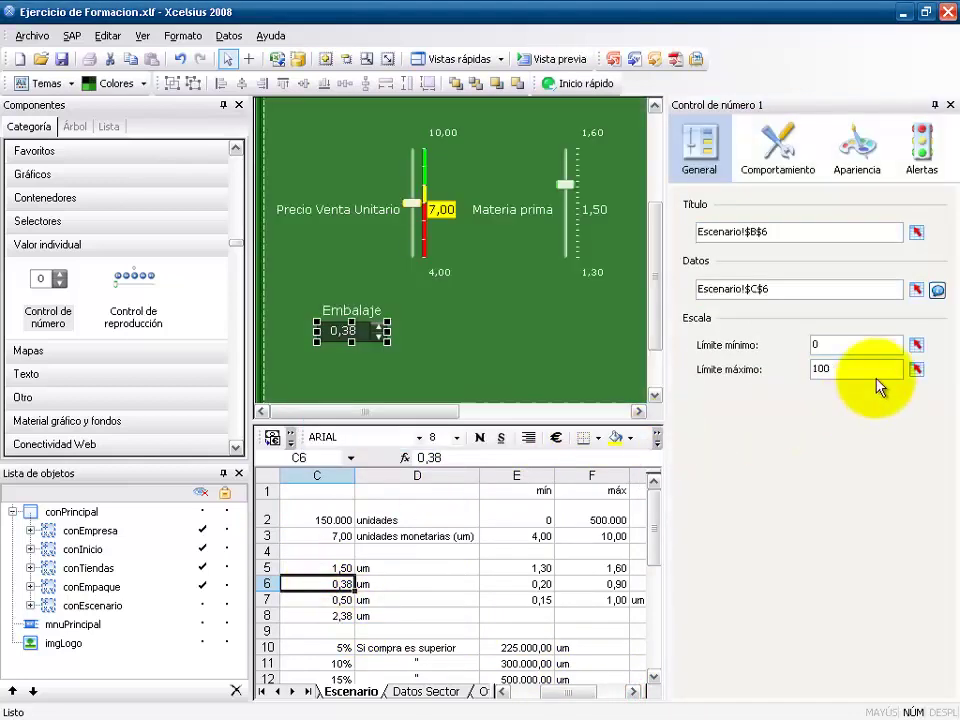
Step: Link the Embalaje number control's minimum limit to Escenario!$E$6 and its maximum limit to Escenario!$F$6
click(917, 346)
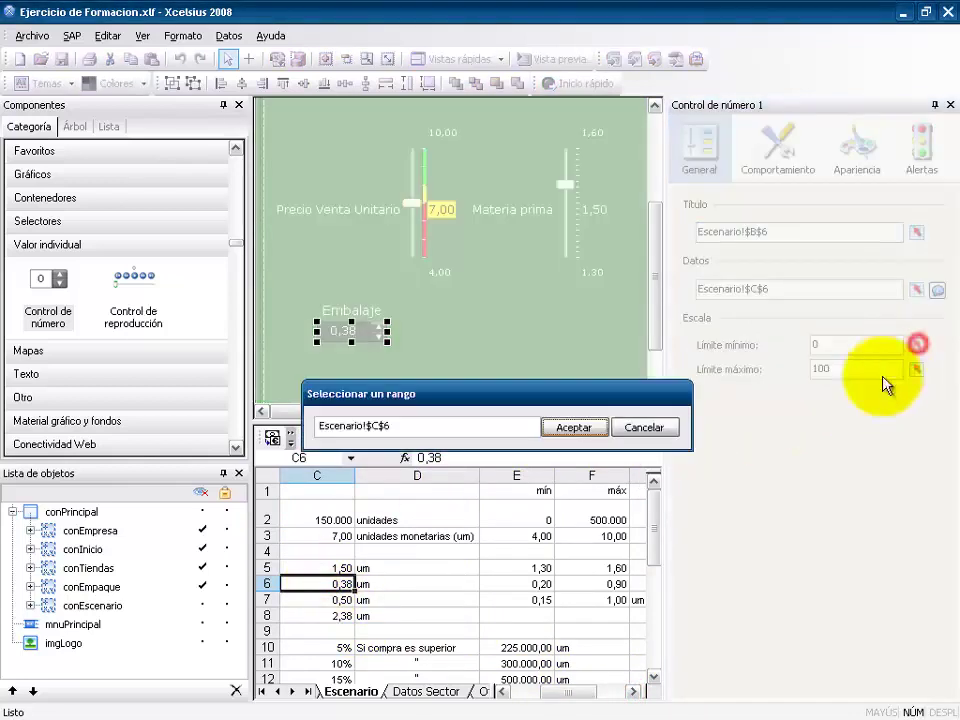
click(541, 584)
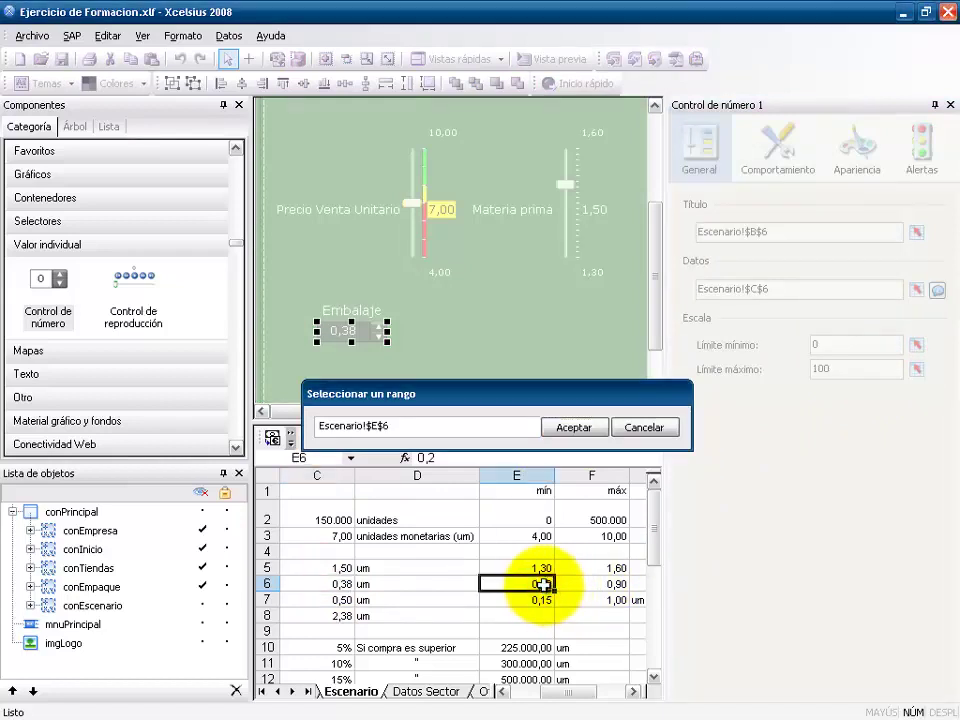
click(572, 425)
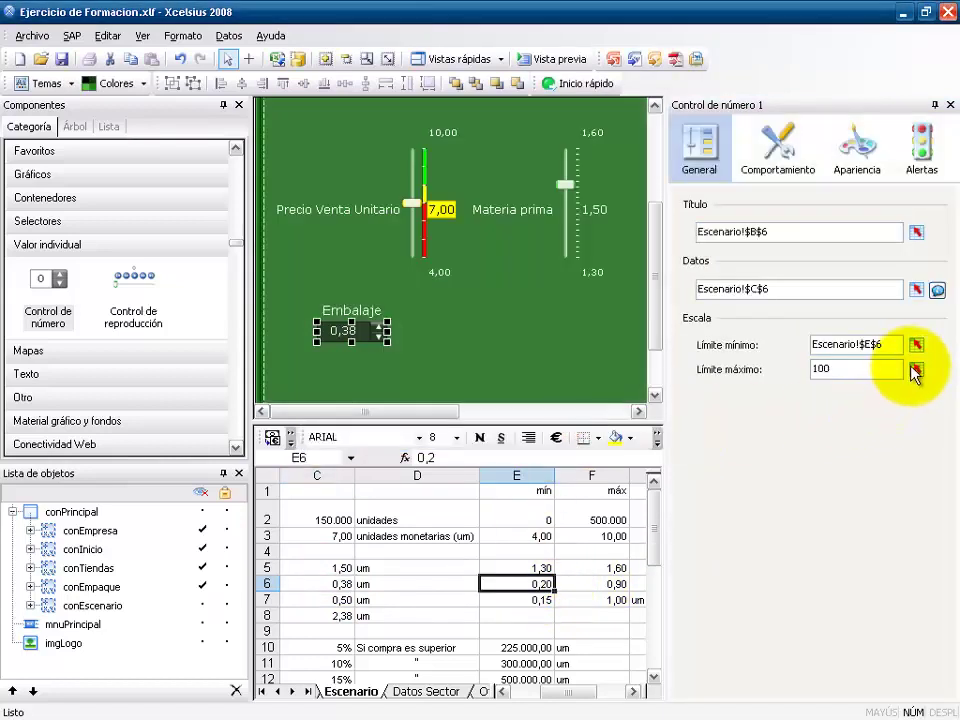
click(916, 370)
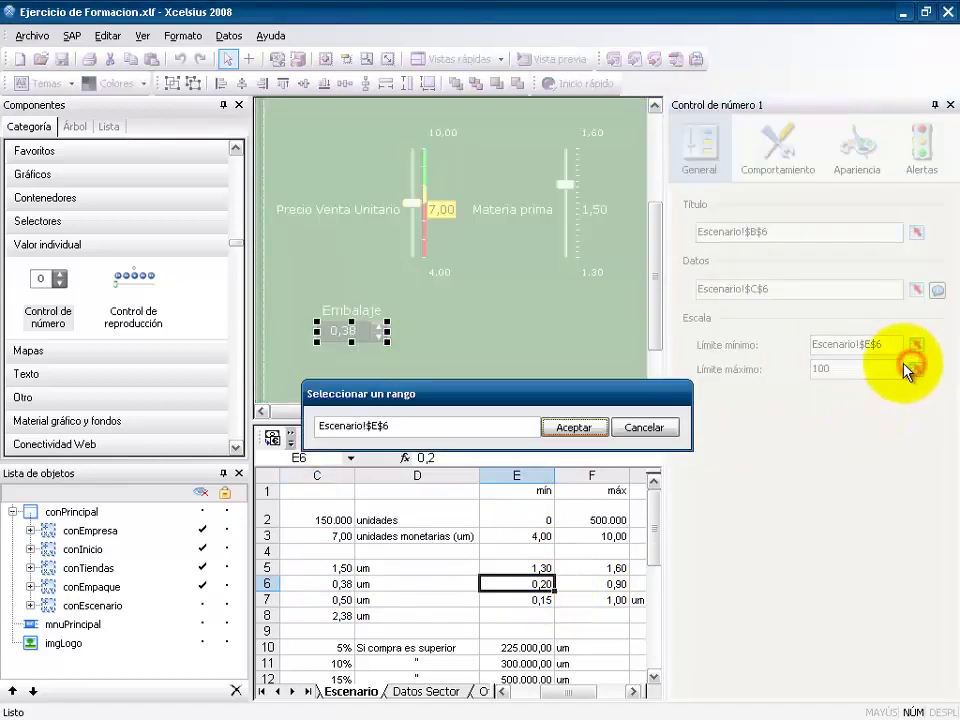
click(587, 583)
click(574, 427)
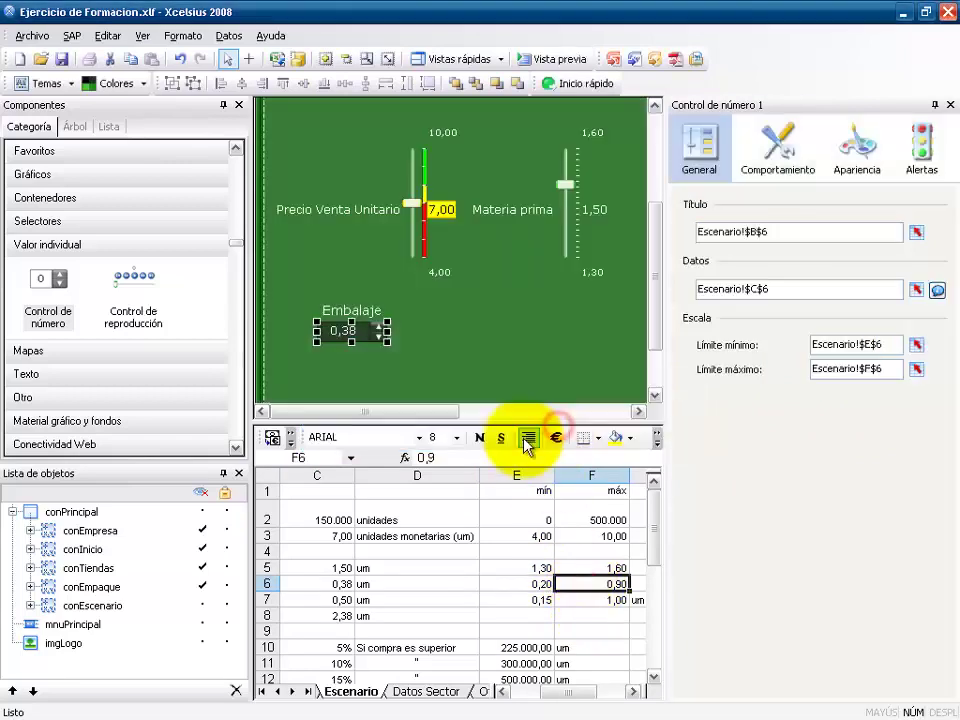
Step: Set the Embalaje number control's increment to 0.01 and open its text appearance settings
click(777, 158)
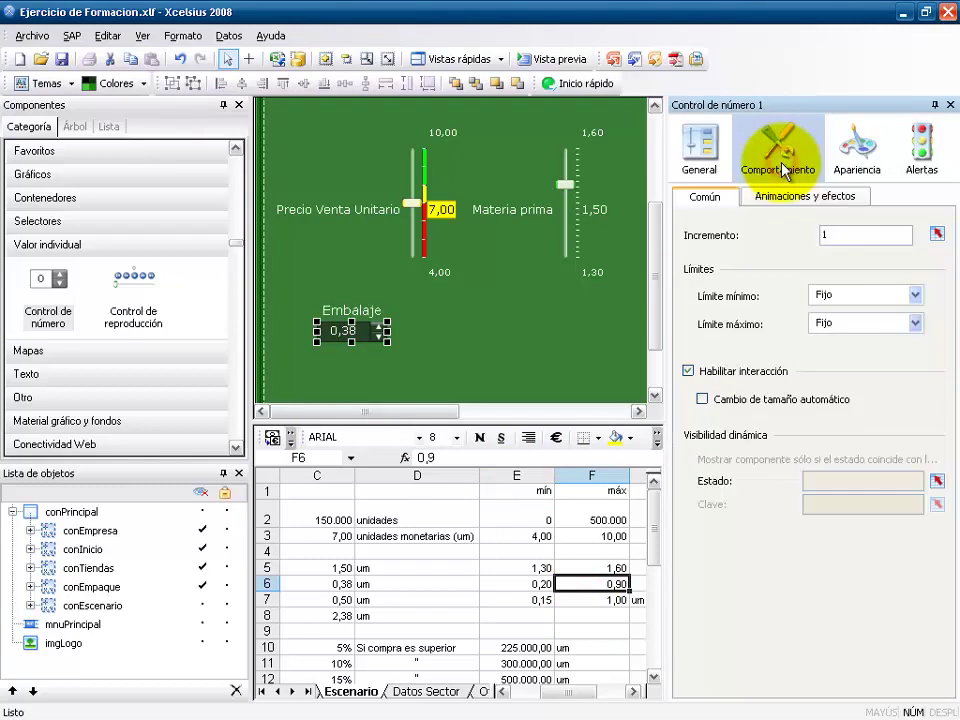
double_click(844, 238)
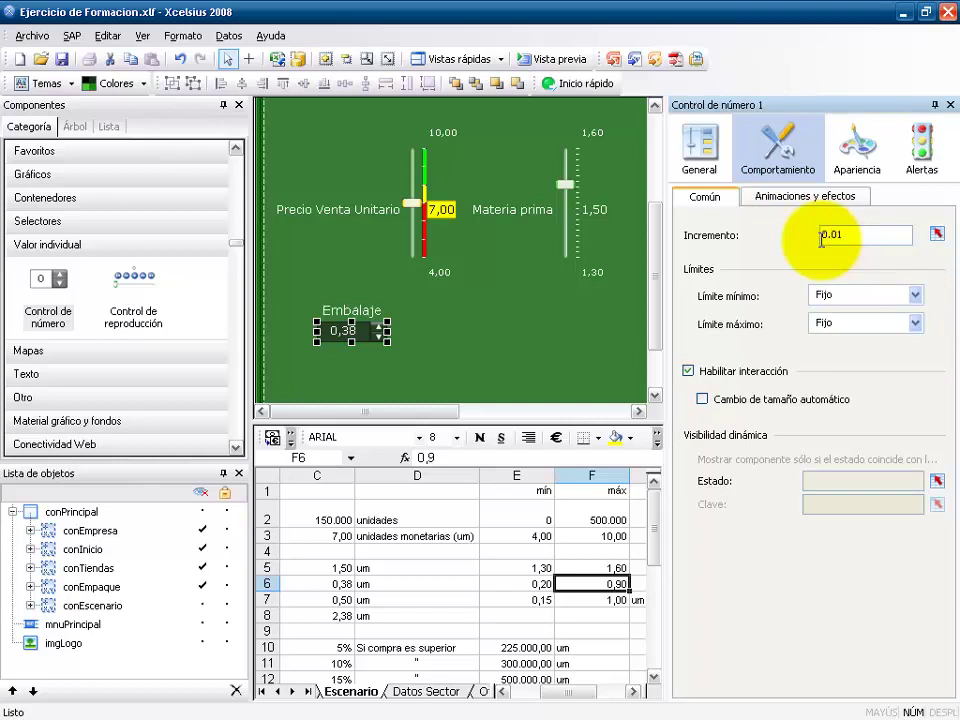
click(858, 165)
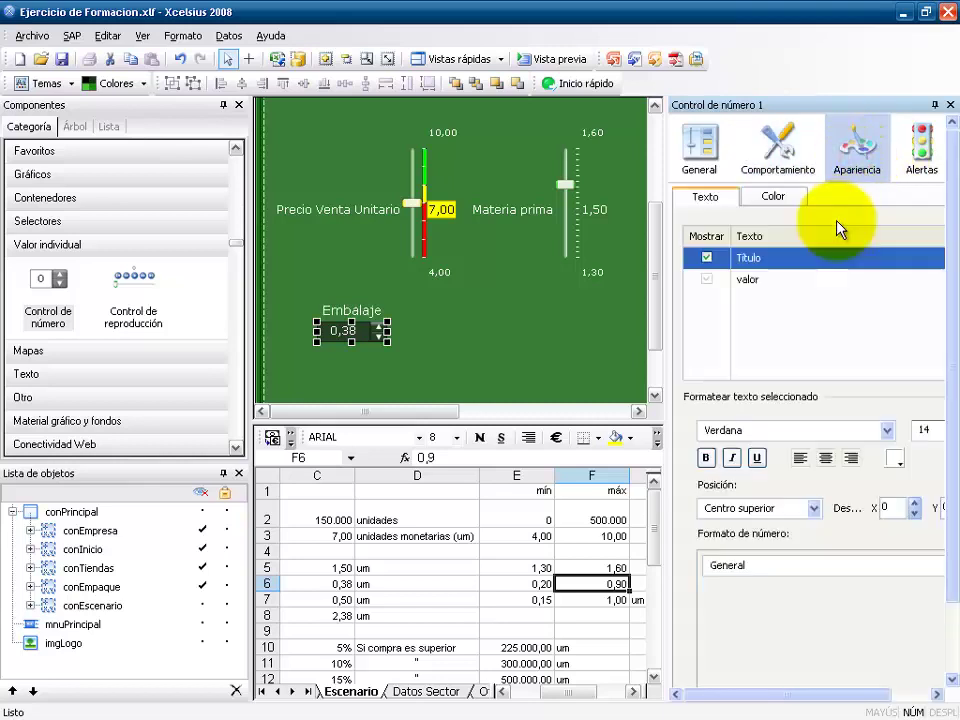
Step: Position the Embalaje number control's title at Izquierda and set its font size to 12
click(810, 508)
click(800, 533)
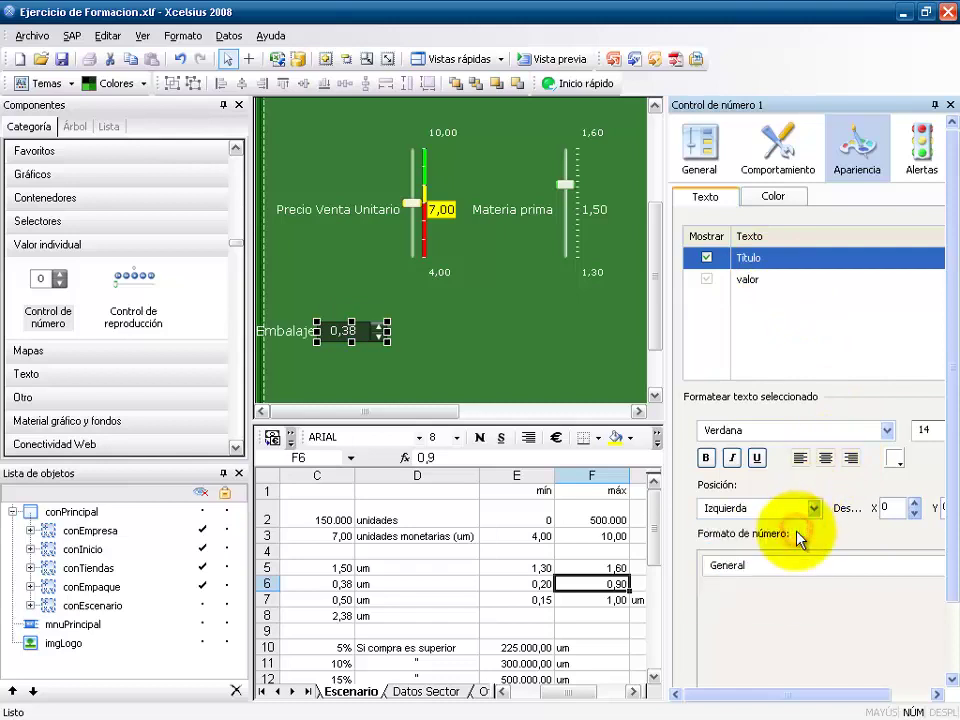
double_click(926, 429)
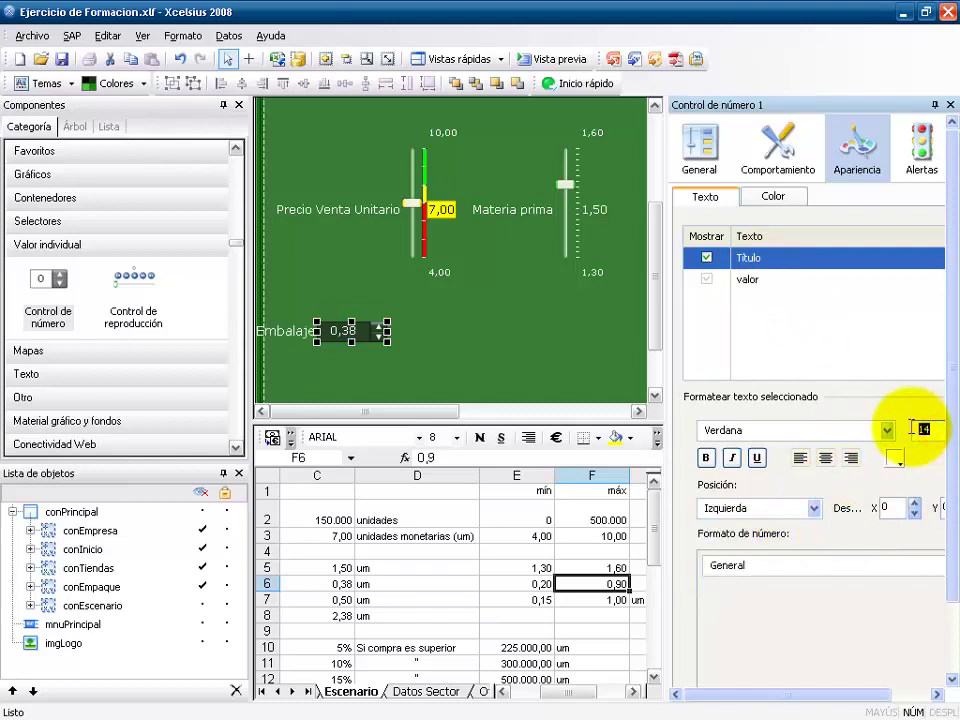
text(12)
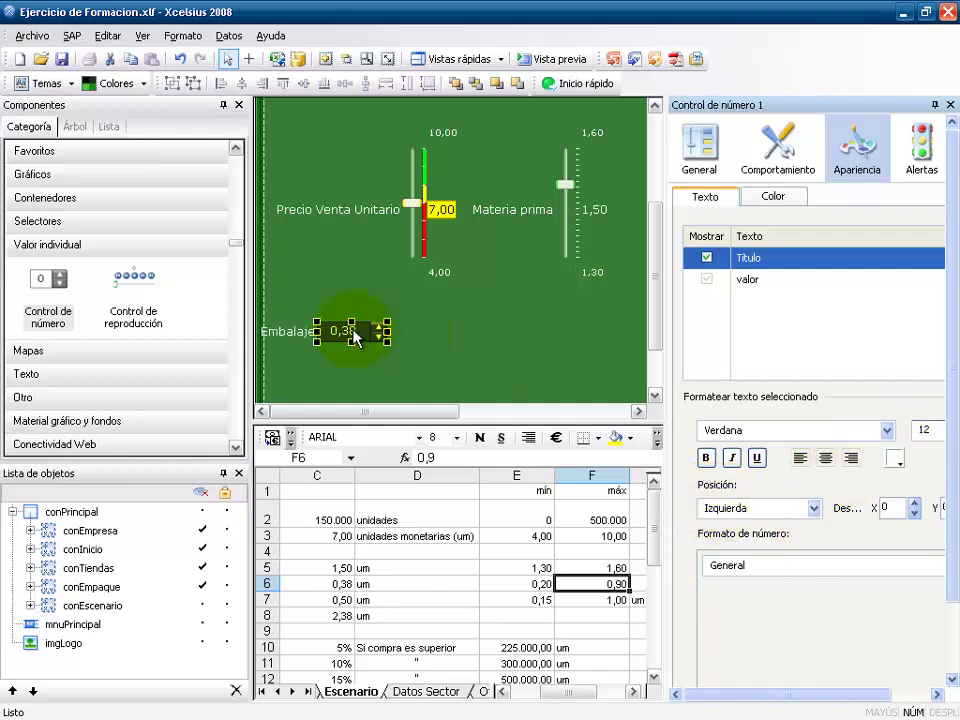
Step: Move the Embalaje control slightly to the right and left-align it with the Precio Venta Unitario slider
drag(355, 338, 381, 341)
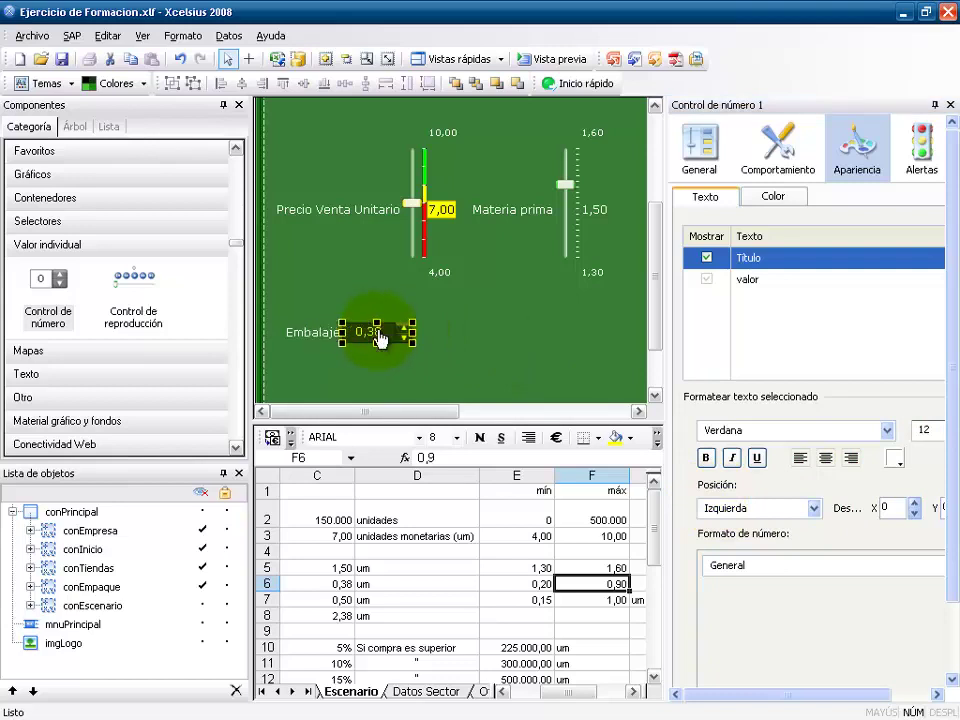
click(316, 210)
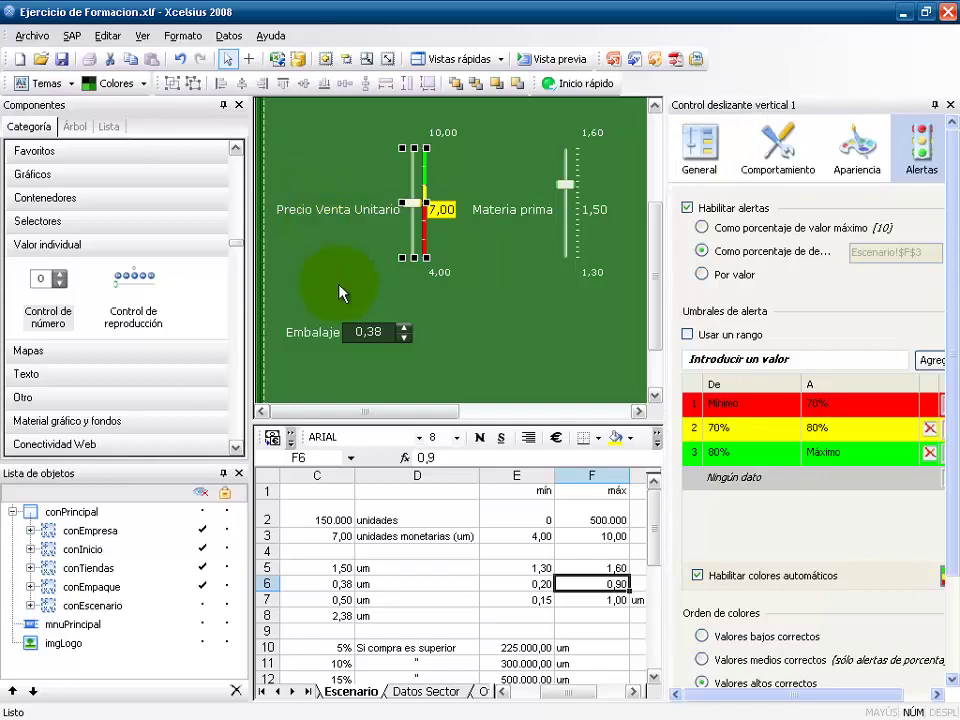
ctrl+click(328, 339)
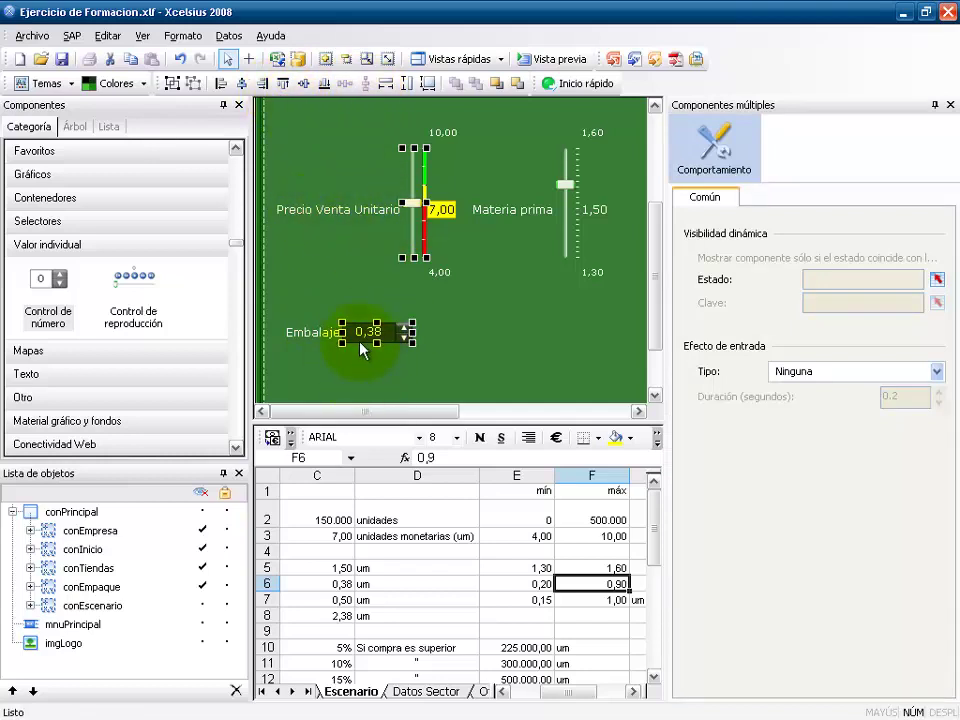
click(221, 84)
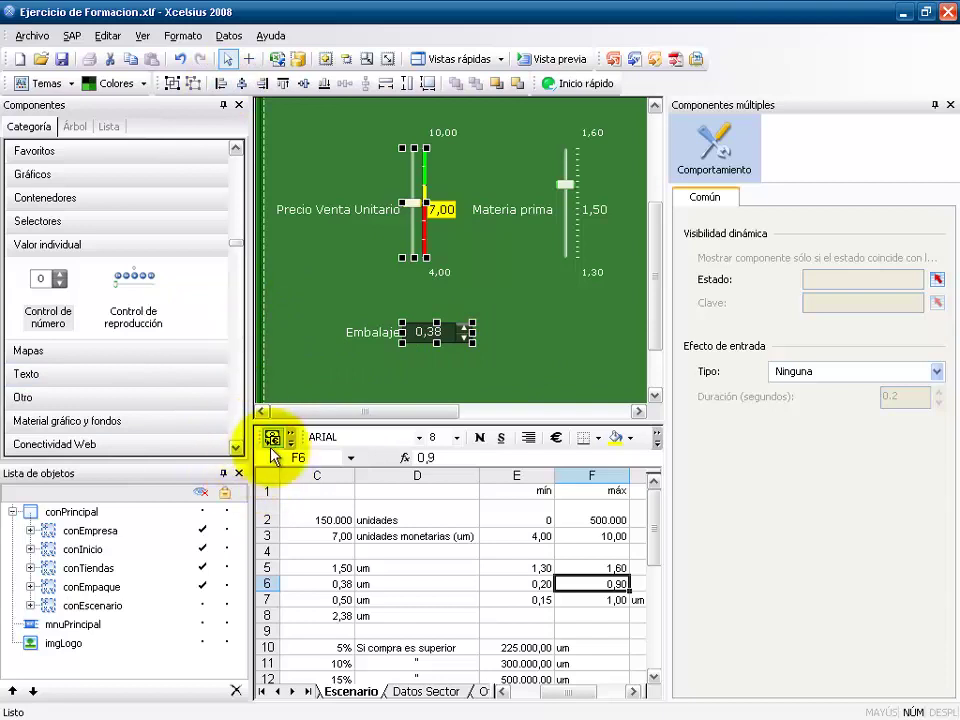
Step: Insert an Indicador2 gauge on the canvas to the right of the Embalaje control
click(236, 150)
click(236, 150)
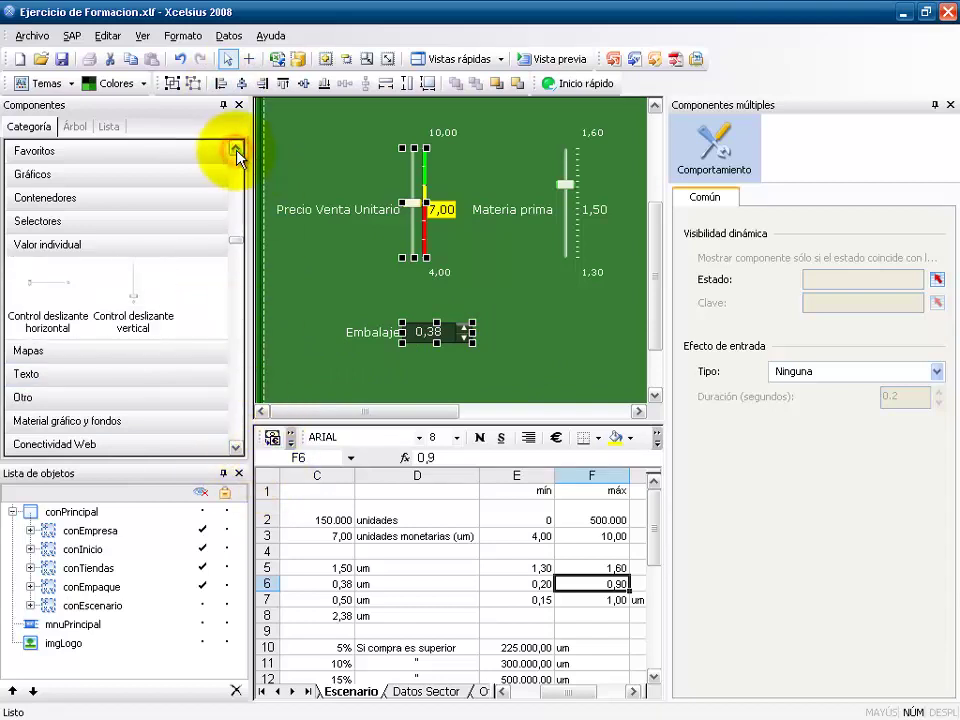
click(236, 150)
click(236, 150)
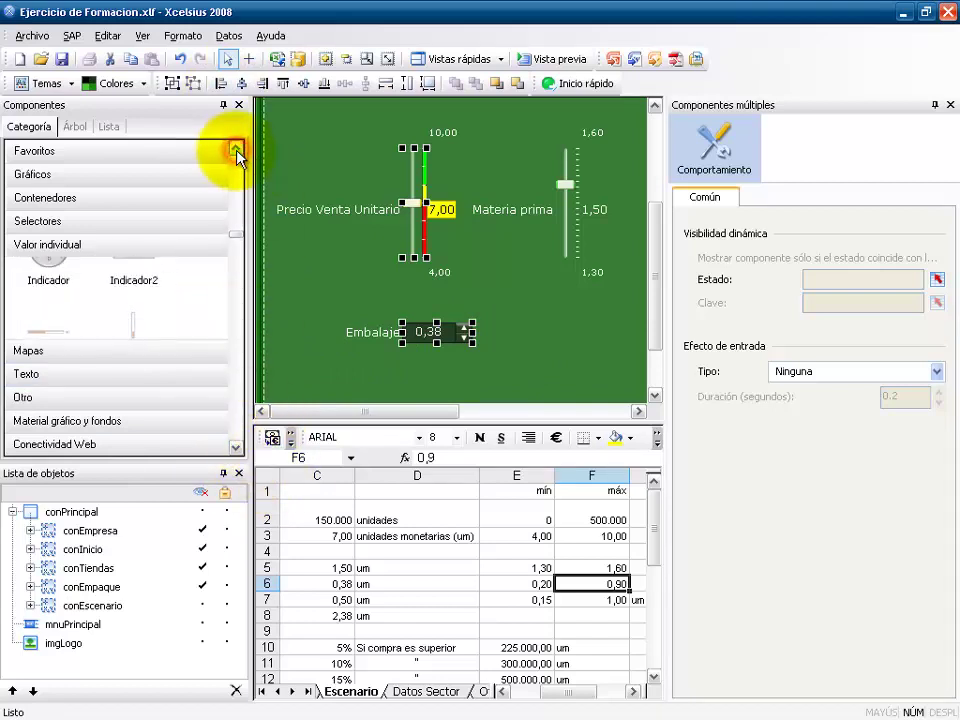
click(134, 280)
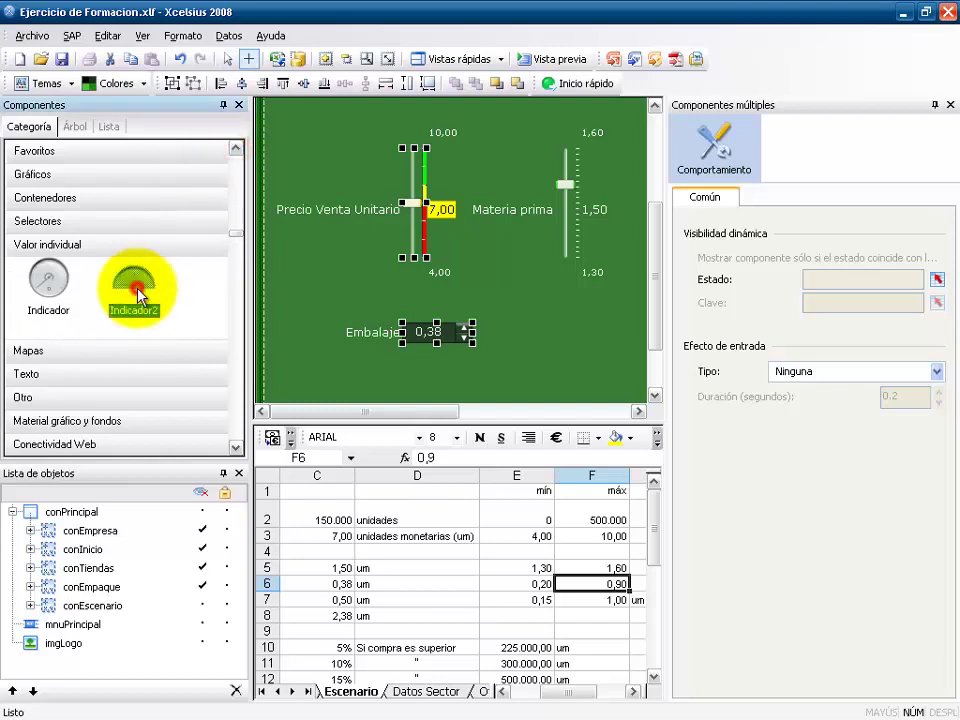
click(544, 317)
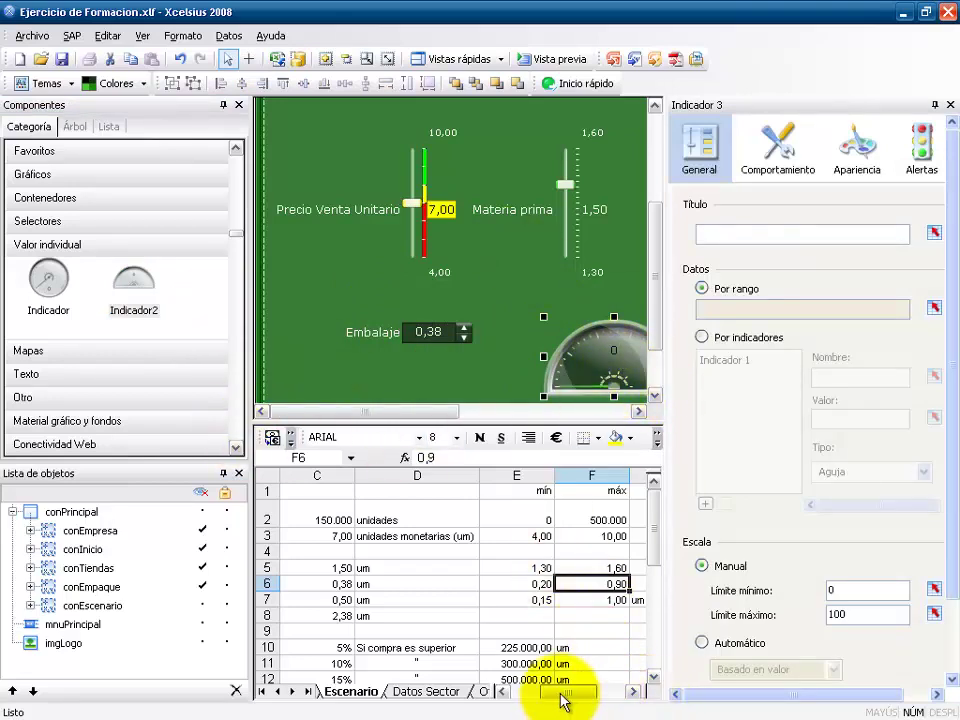
Step: Link the new gauge's title to the Mano de obra label in cell B7 of the Escenario sheet
drag(561, 700, 540, 696)
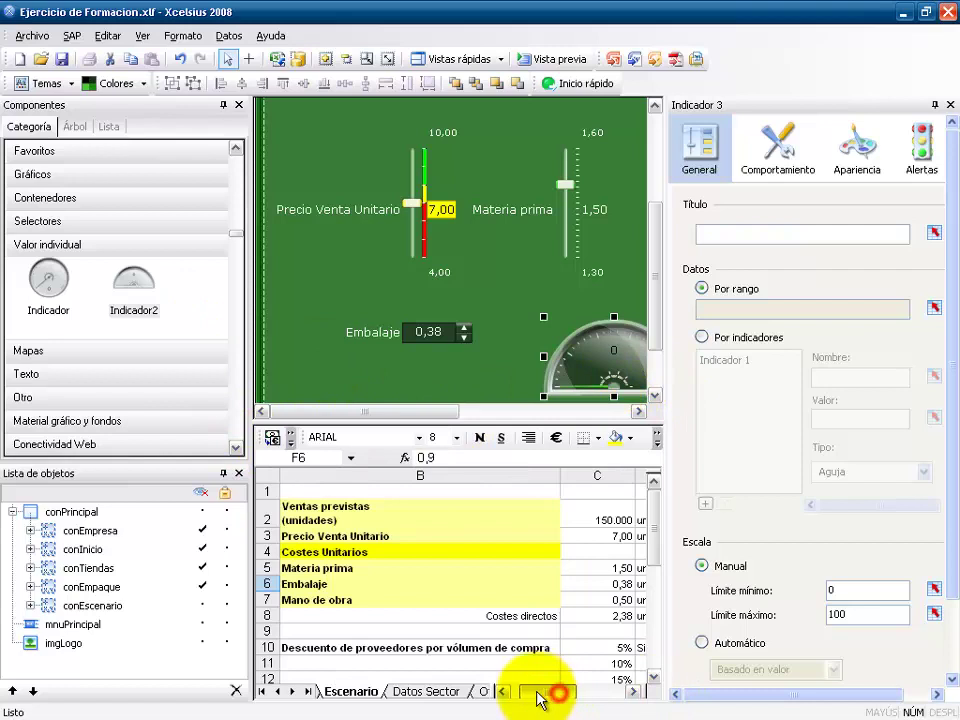
click(418, 598)
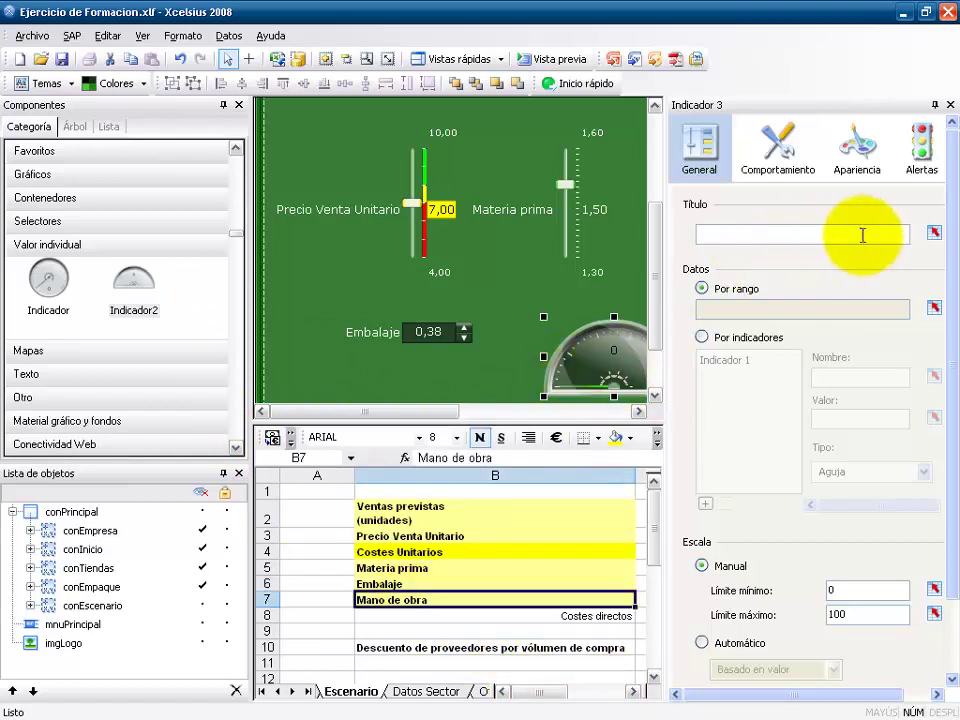
click(935, 233)
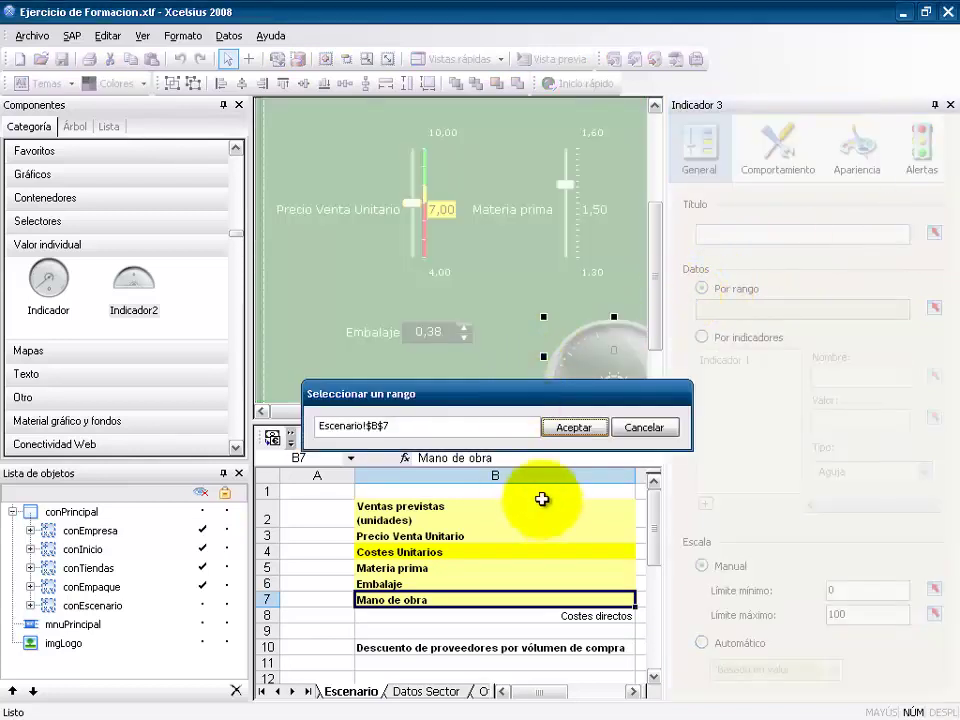
click(560, 432)
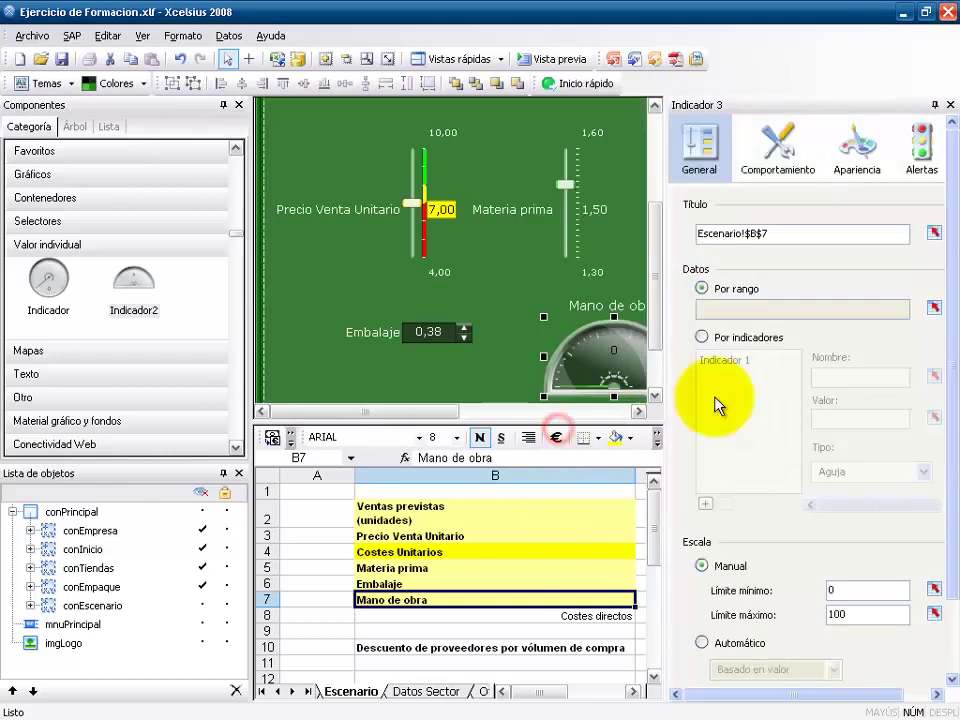
Step: Link the Mano de obra gauge's data range to cell C7 of the Escenario sheet
click(935, 309)
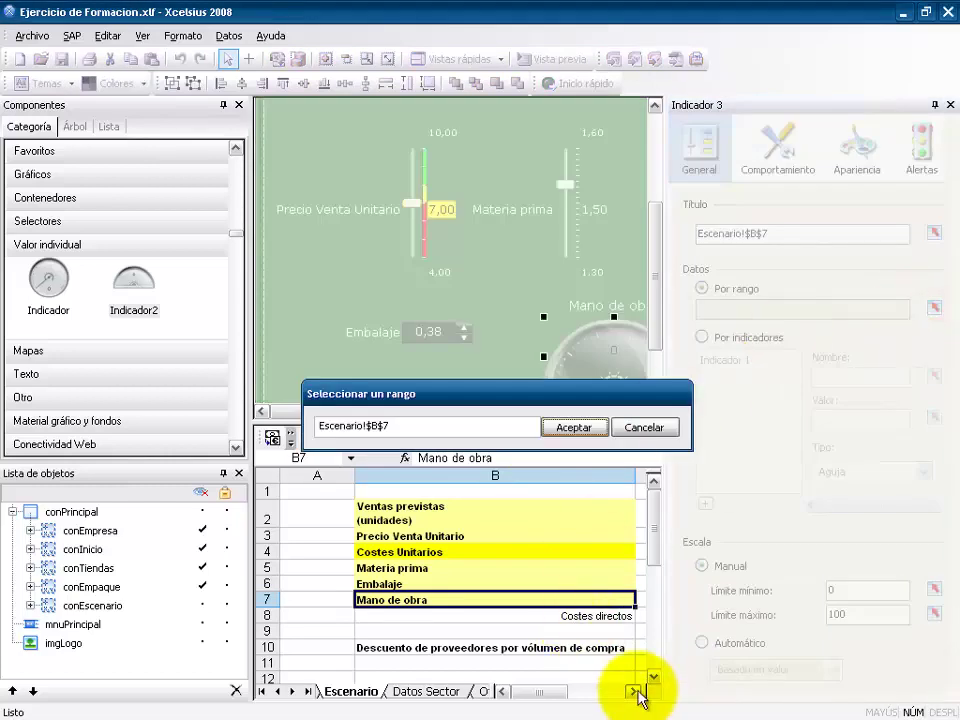
click(633, 691)
click(633, 691)
click(319, 599)
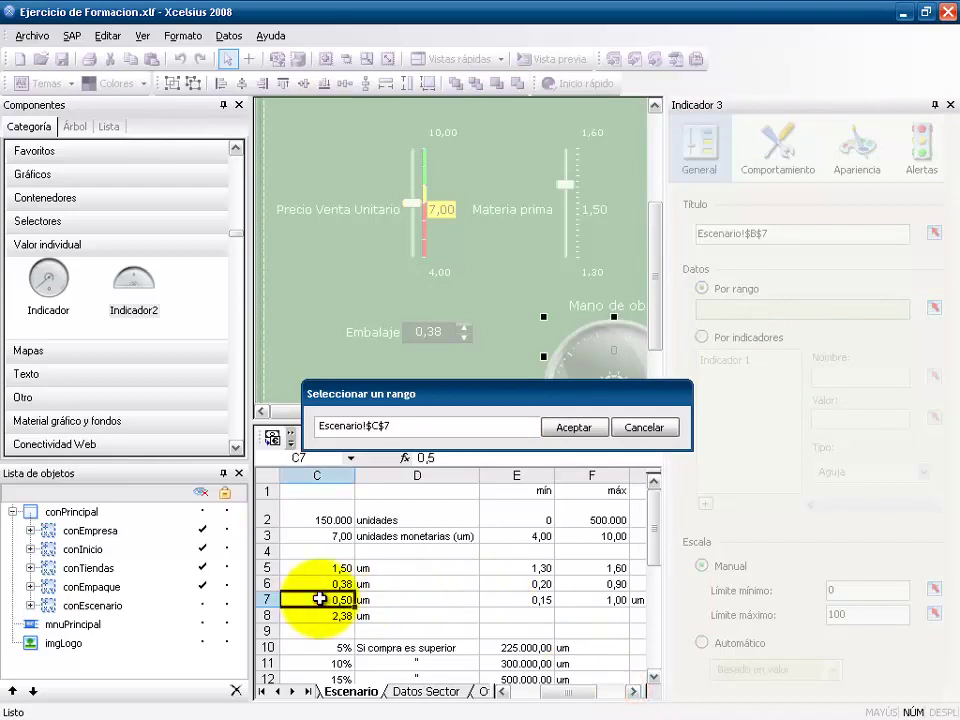
click(555, 428)
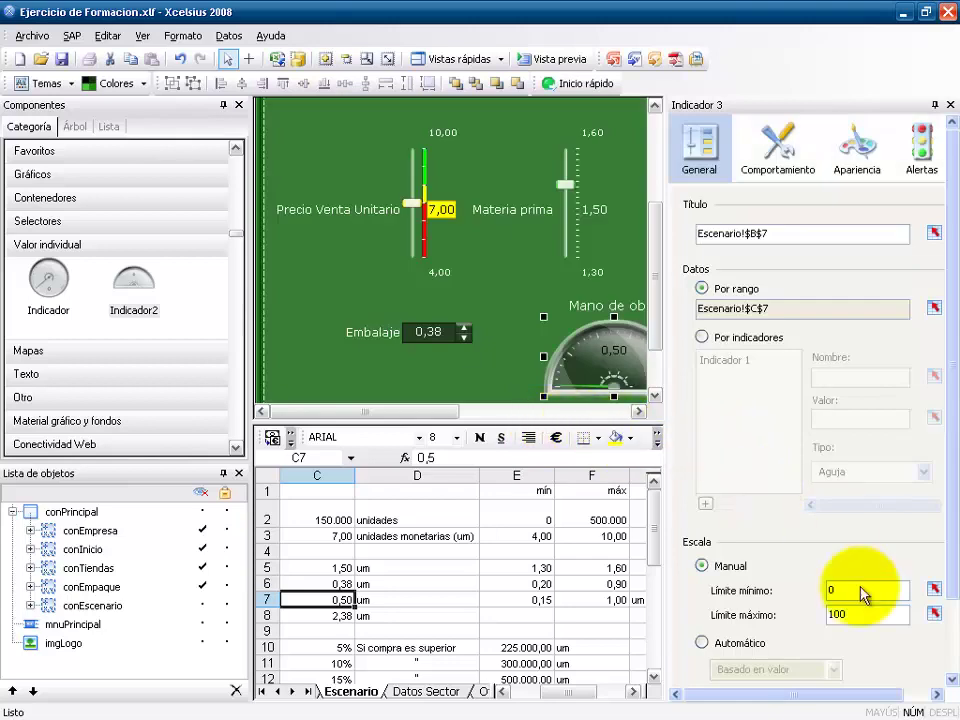
Step: Link the gauge's manual scale limits to the Escenario sheet, with E7 as the minimum and F7 as the maximum
click(934, 592)
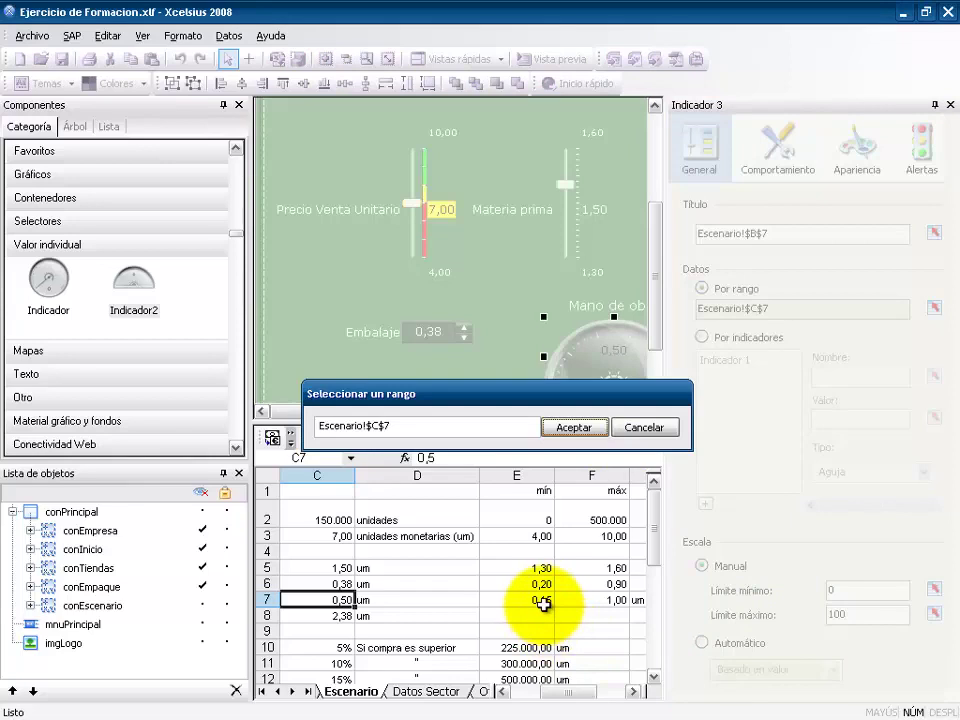
click(545, 600)
click(574, 428)
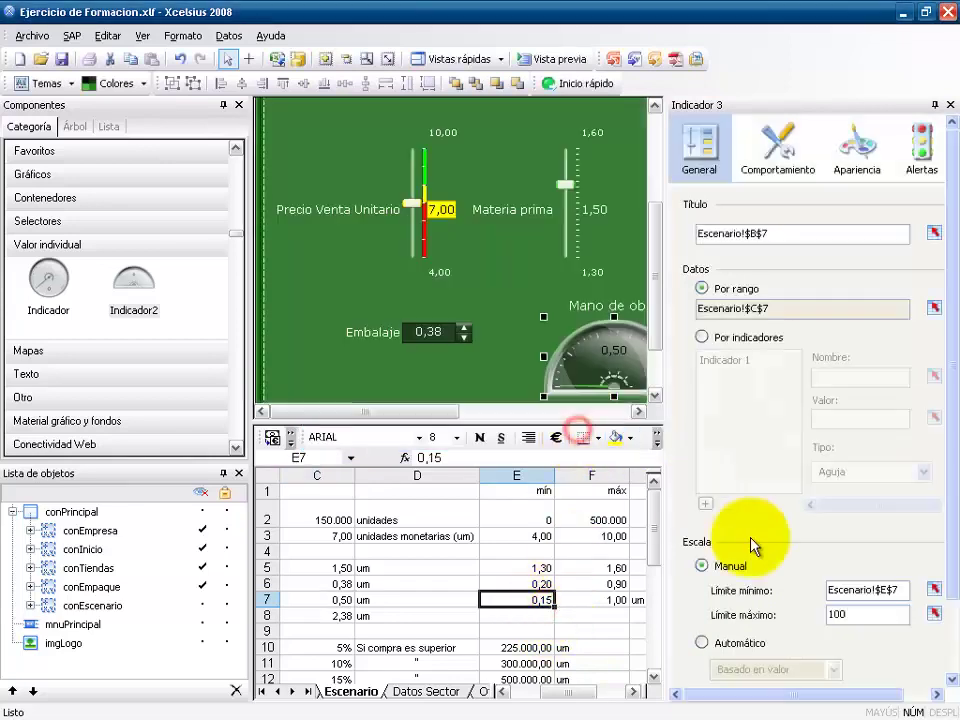
click(934, 613)
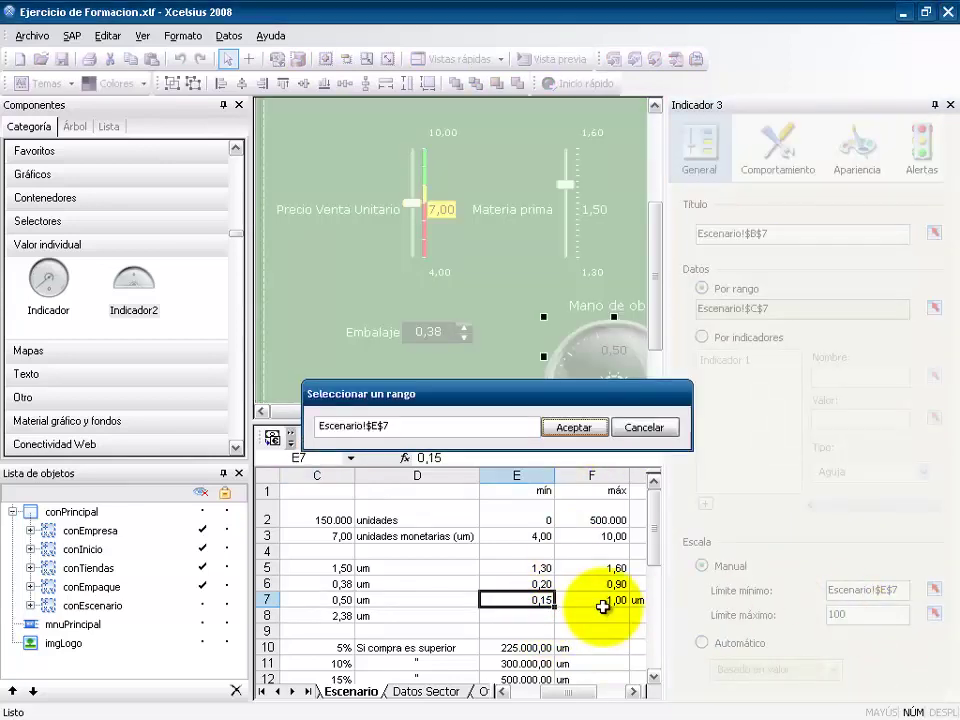
click(603, 604)
click(579, 432)
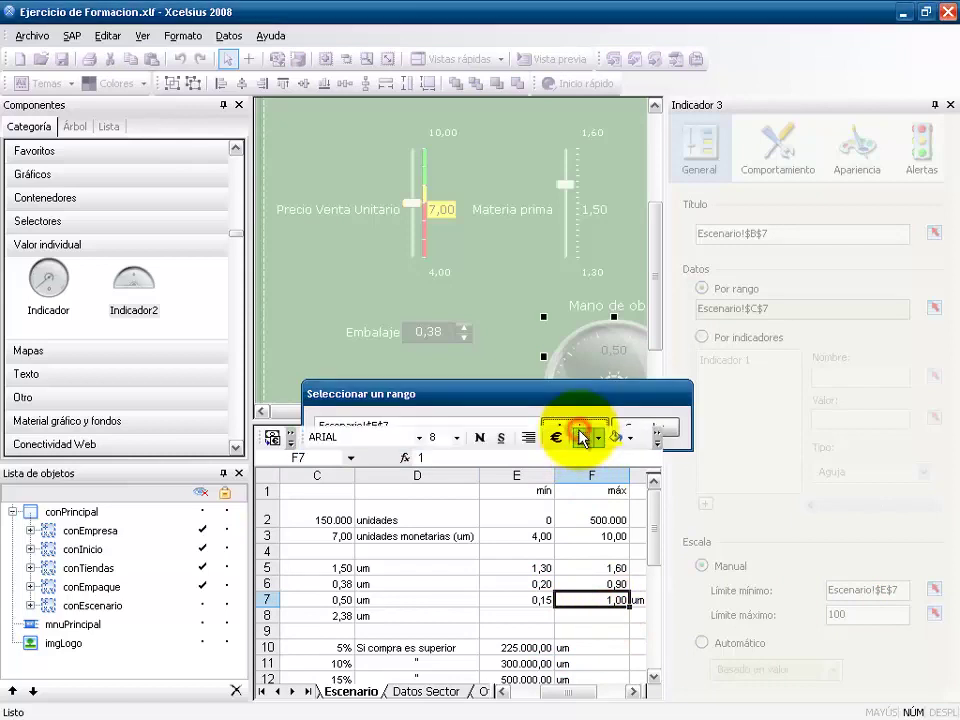
Step: Change the increment of the Mano de obra gauge's needle movement to a decimal value
click(785, 154)
double_click(834, 259)
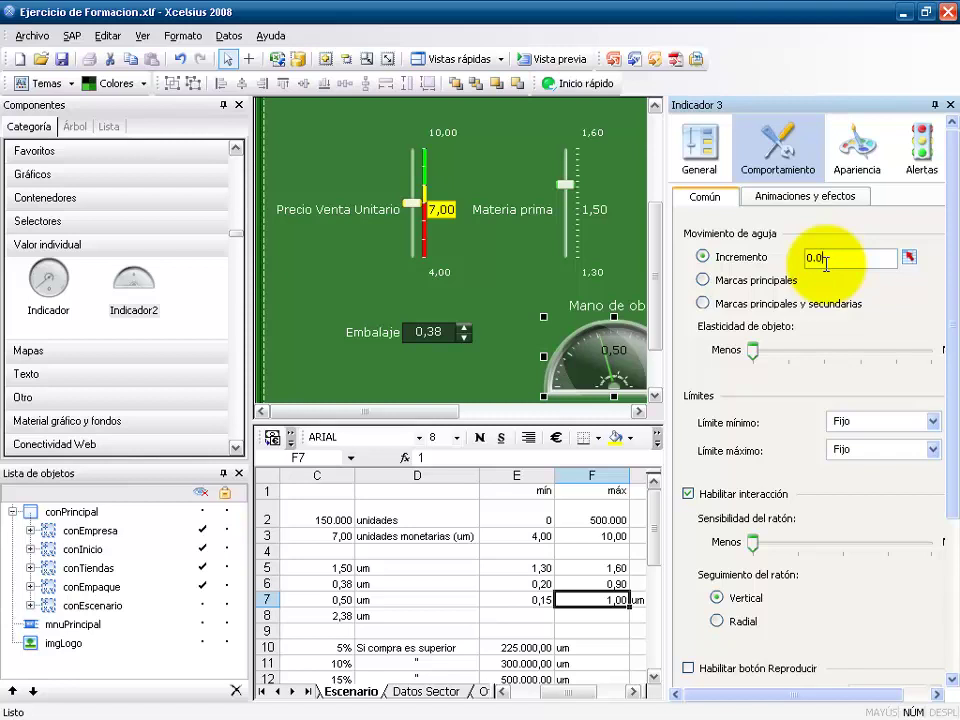
Step: Set the position of the Mano de obra gauge's title to Centro inferior
click(846, 173)
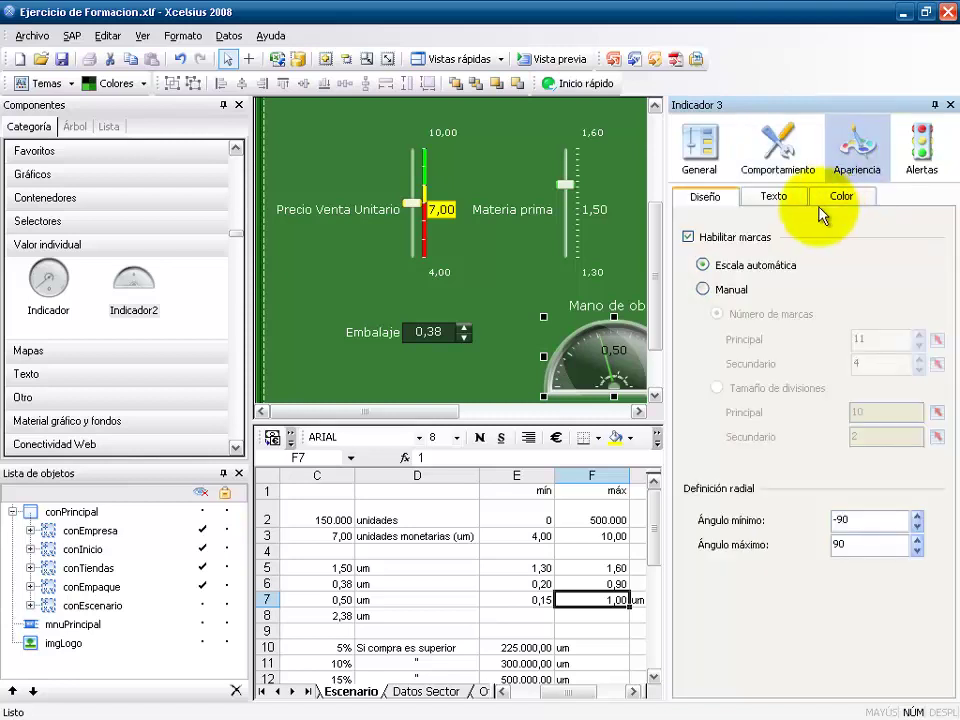
click(767, 199)
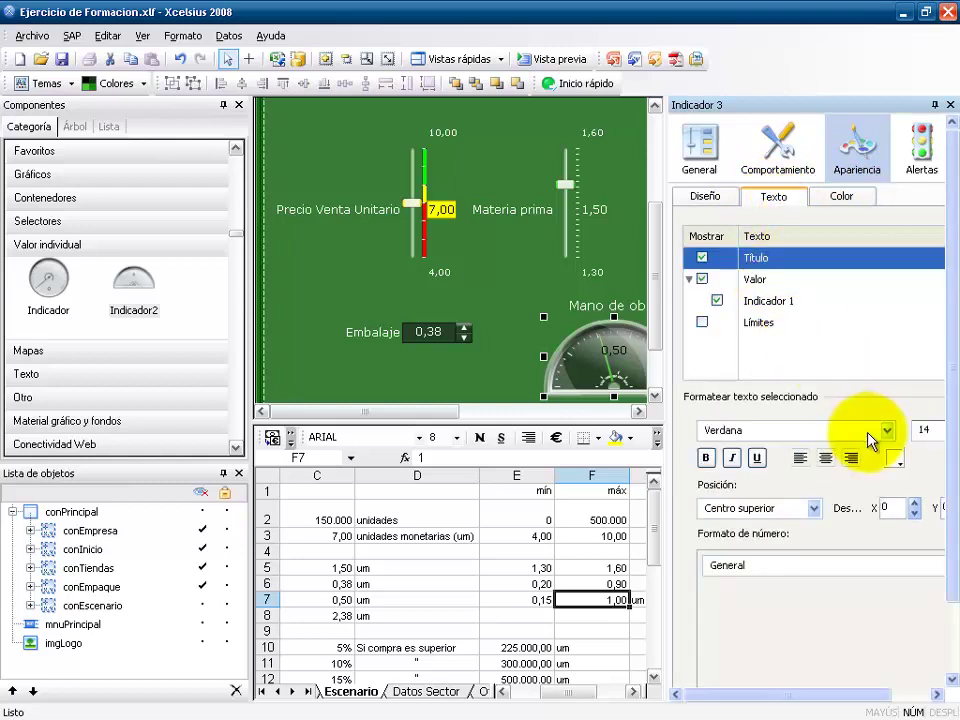
click(784, 508)
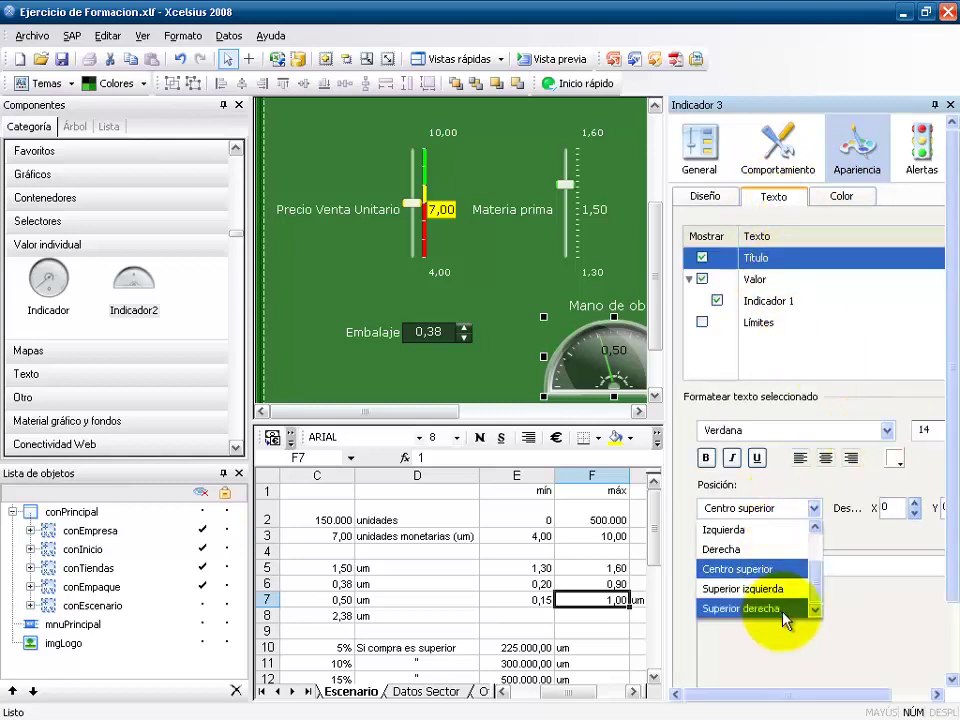
scroll(808, 572, down, 3)
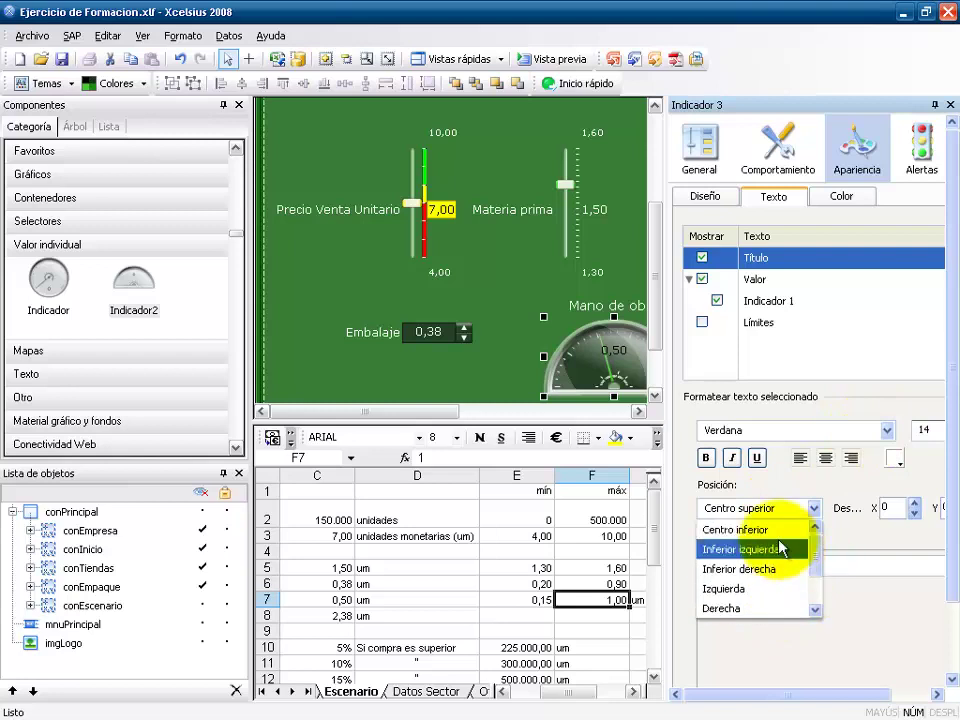
click(780, 542)
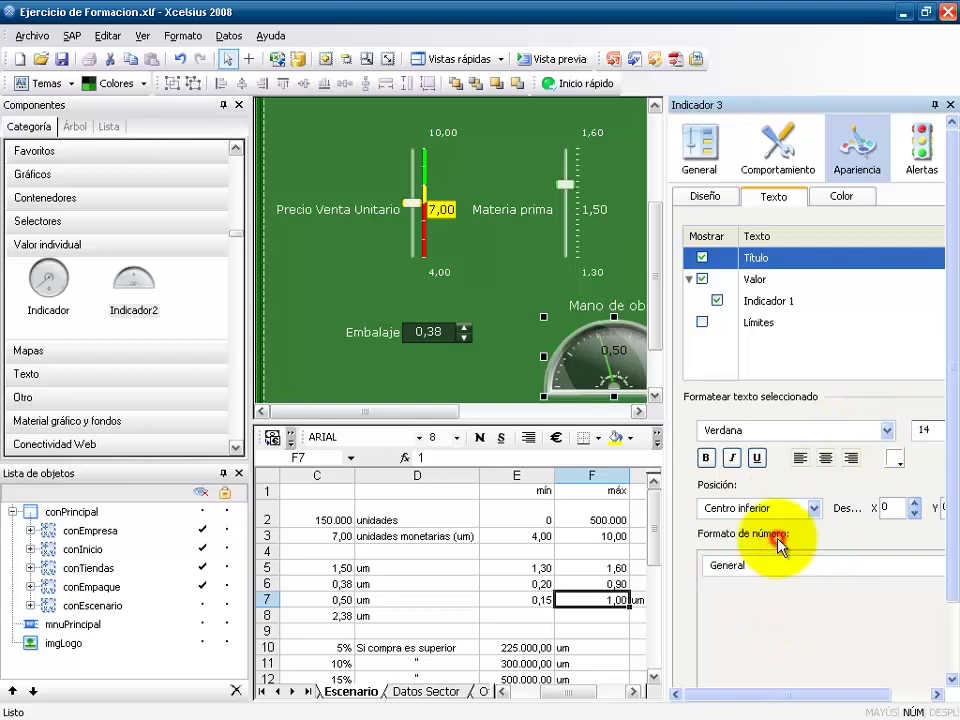
Step: Show the Mano de obra gauge's limits and set their font size to 9
click(701, 322)
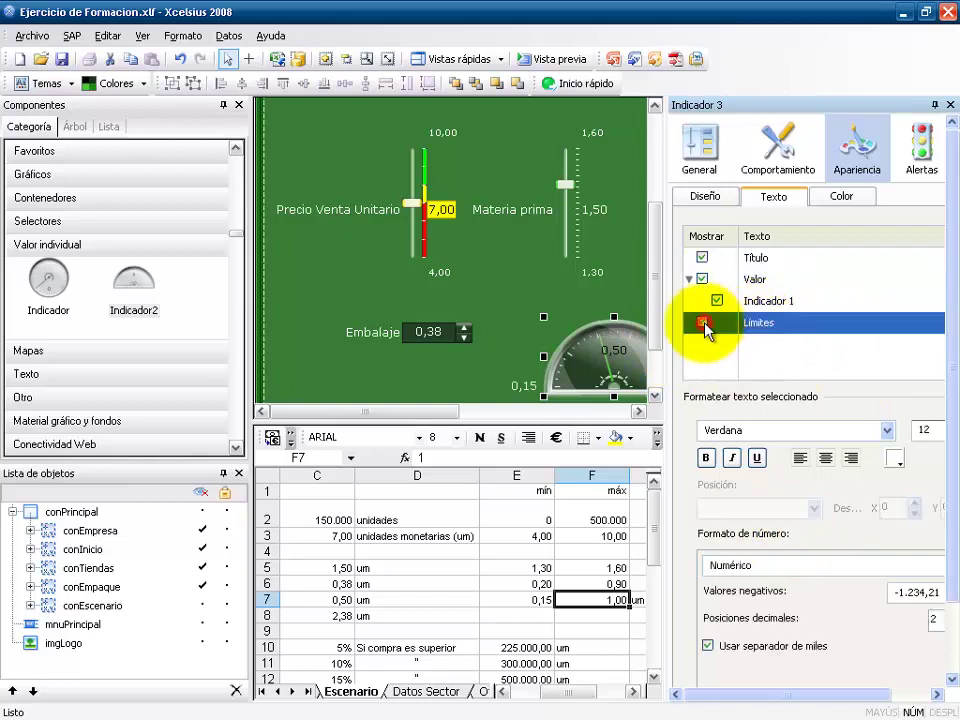
double_click(928, 428)
text(9)
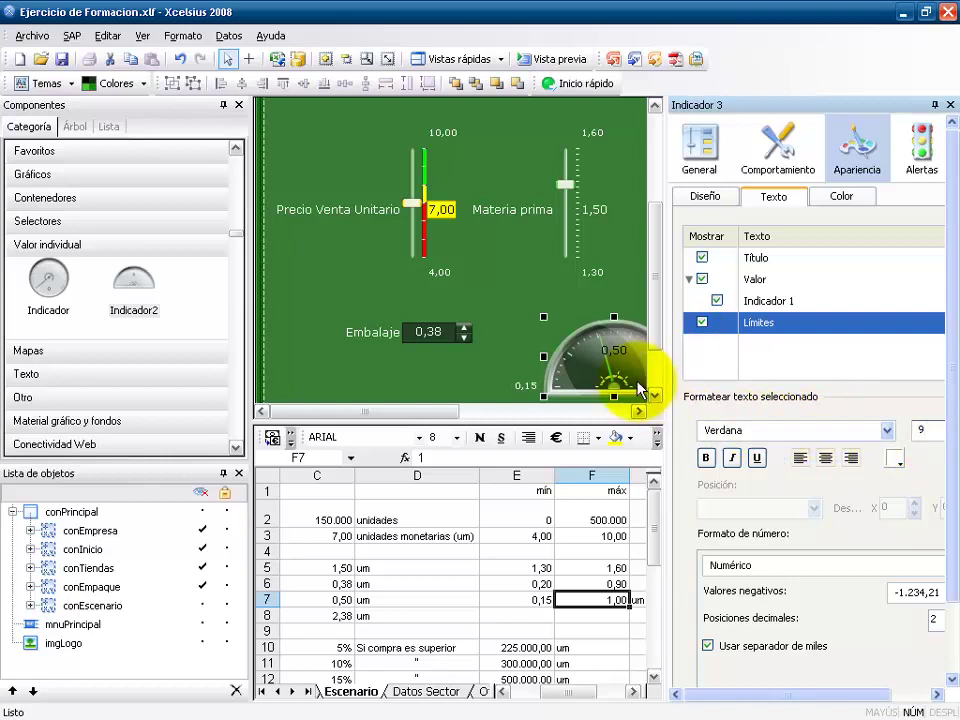
Step: Switch to the canvas-only view, shrink the Mano de obra gauge to about half size, and place it beneath the Materia prima slider
click(440, 58)
click(464, 104)
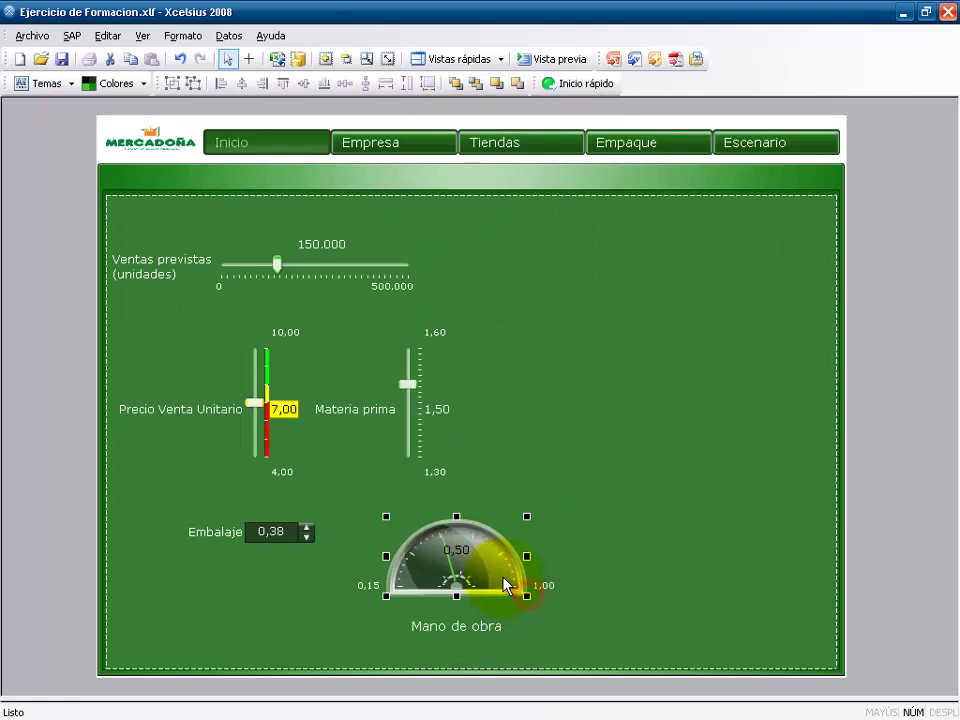
drag(526, 596, 411, 528)
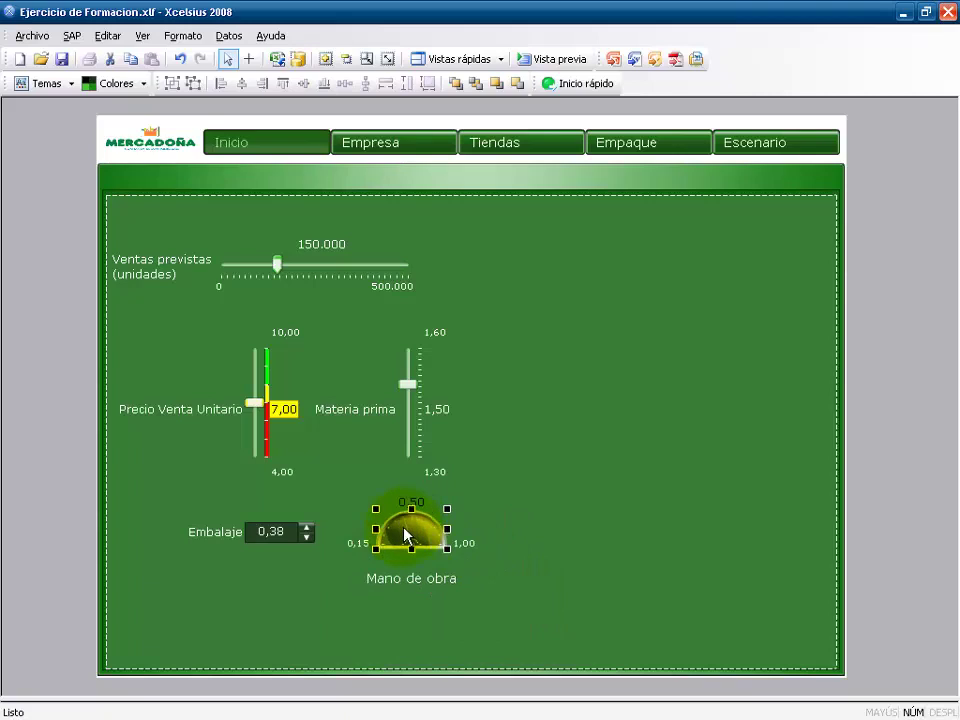
Step: Align the bottom edges of the Embalaje control and the Mano de obra gauge
click(264, 548)
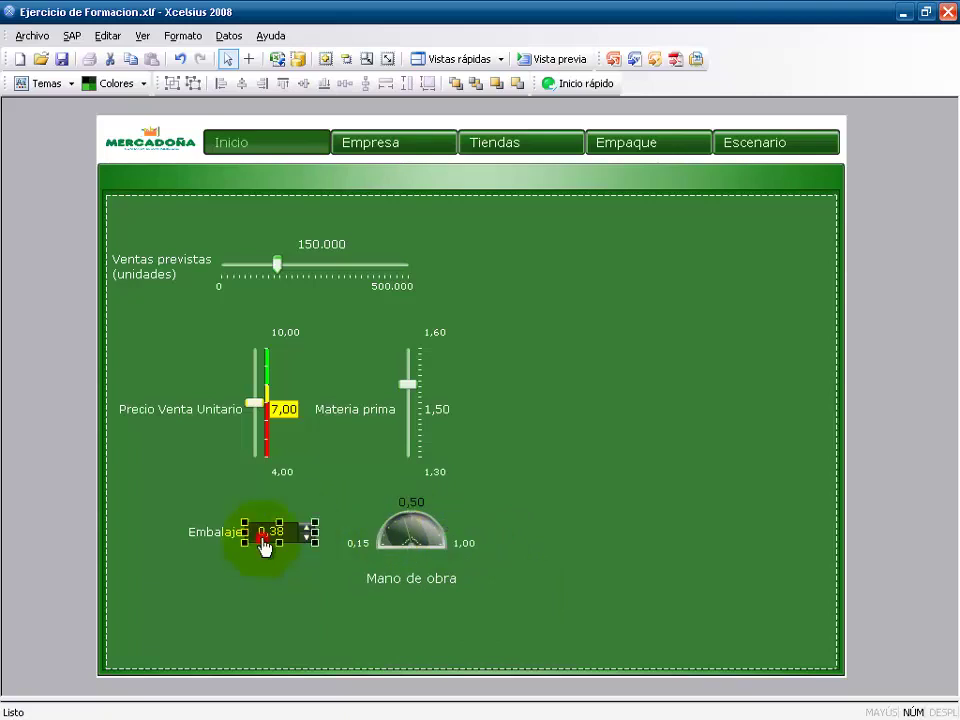
ctrl+click(410, 545)
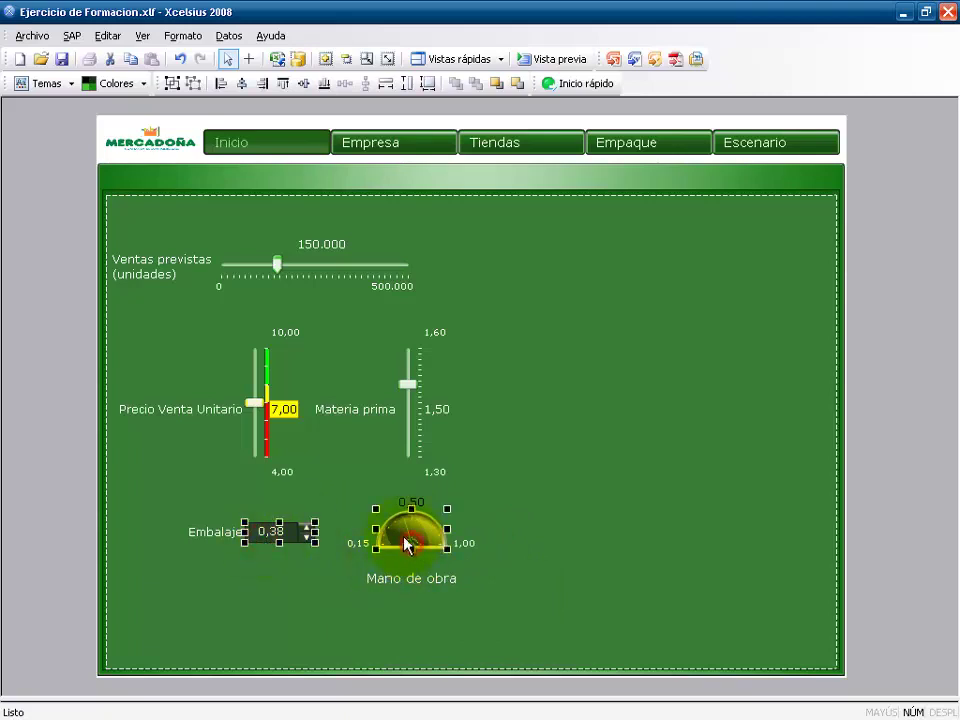
click(323, 86)
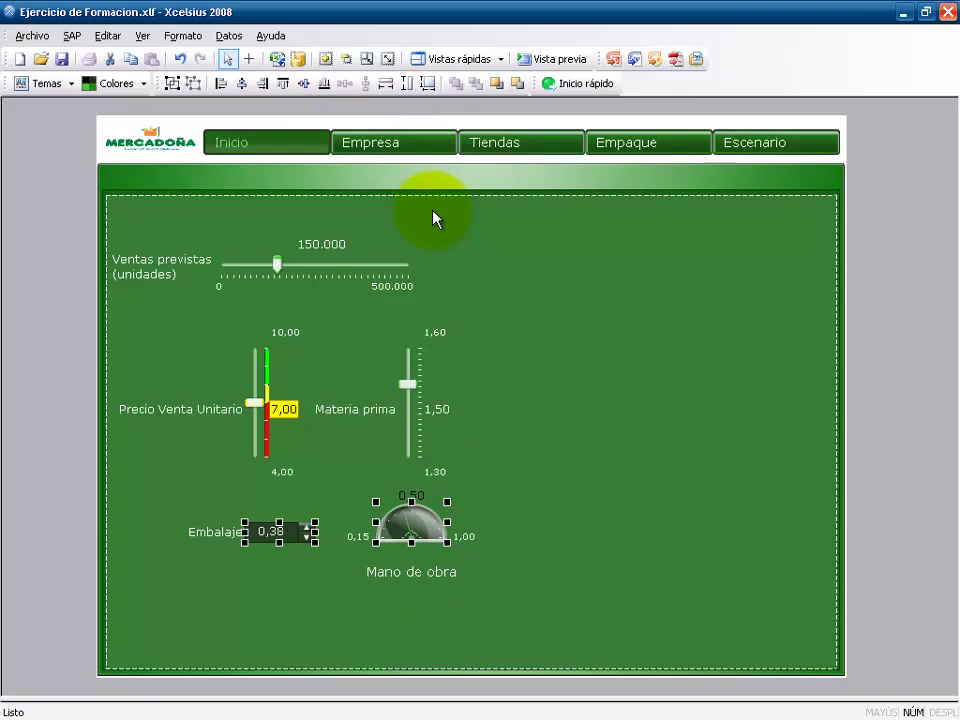
Step: Set the font size of the Mano de obra gauge's title to 12
click(510, 542)
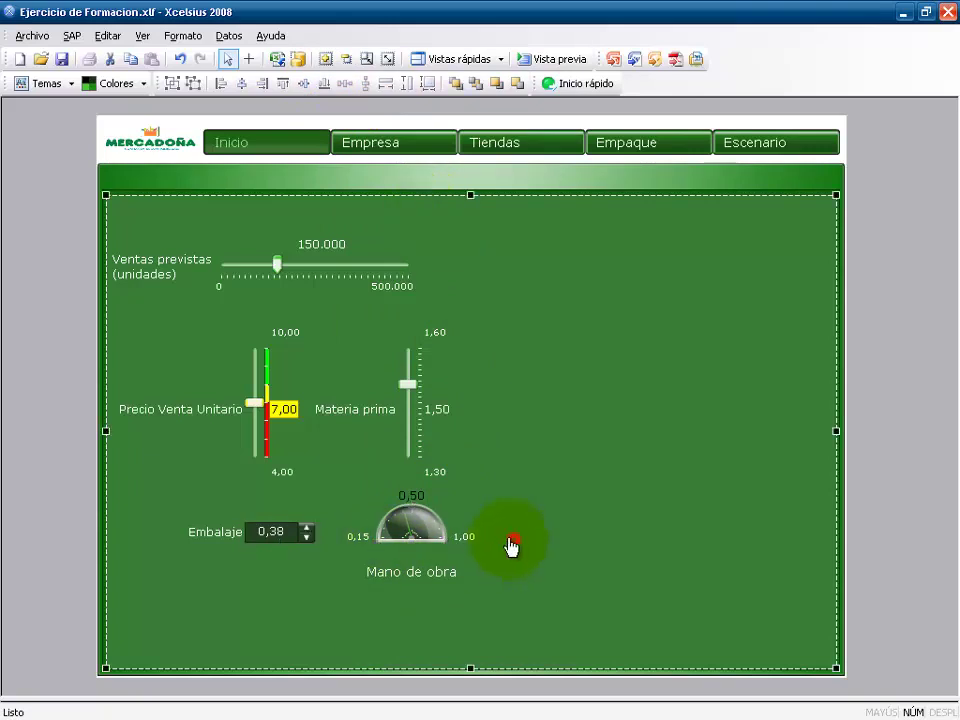
right_click(418, 540)
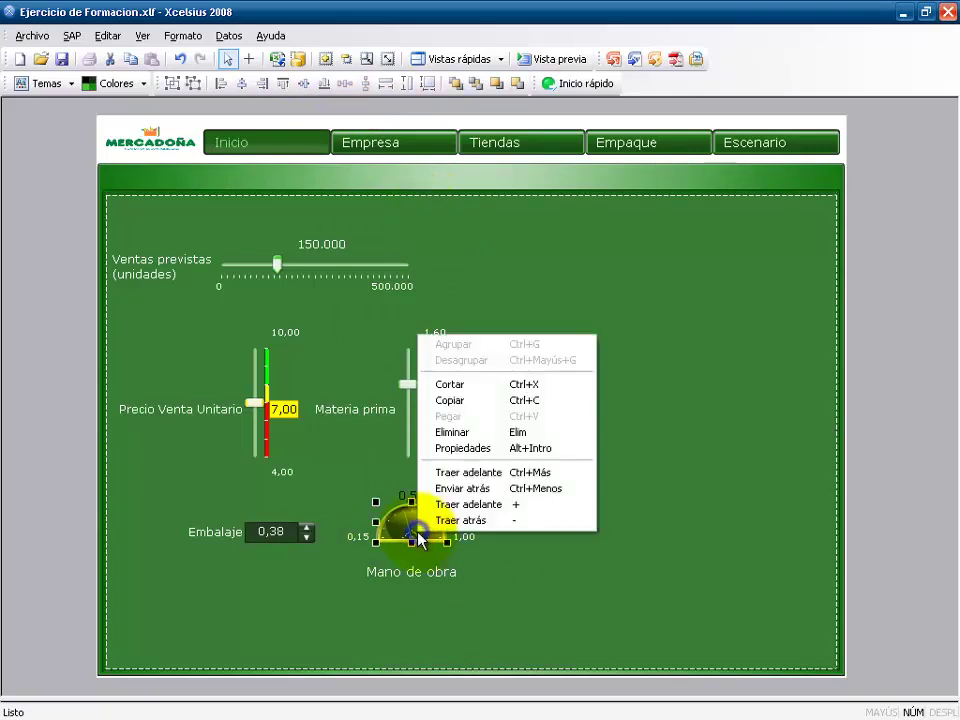
click(465, 448)
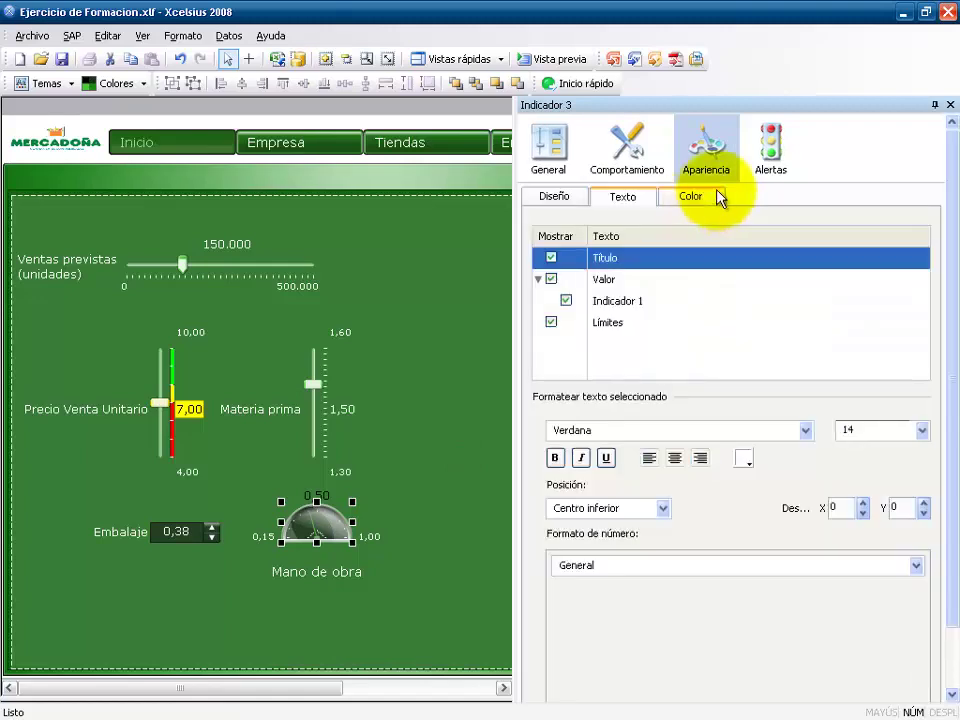
double_click(866, 431)
text(12)
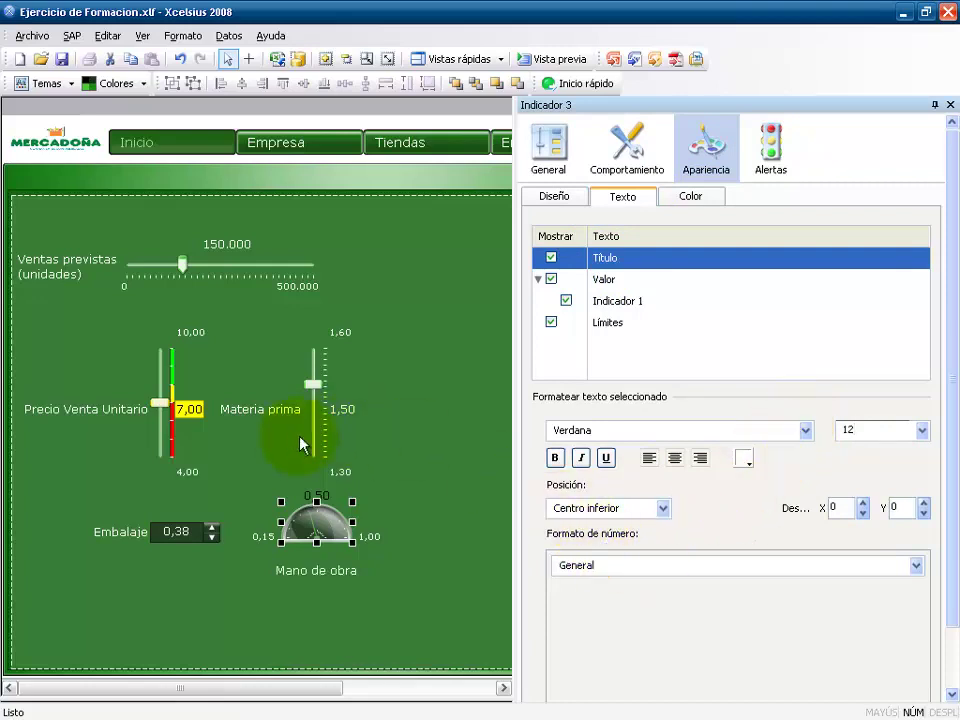
click(950, 104)
Step: Return to the full workspace view and add a Vista de lista selector in the empty canvas area beside the sliders
click(440, 59)
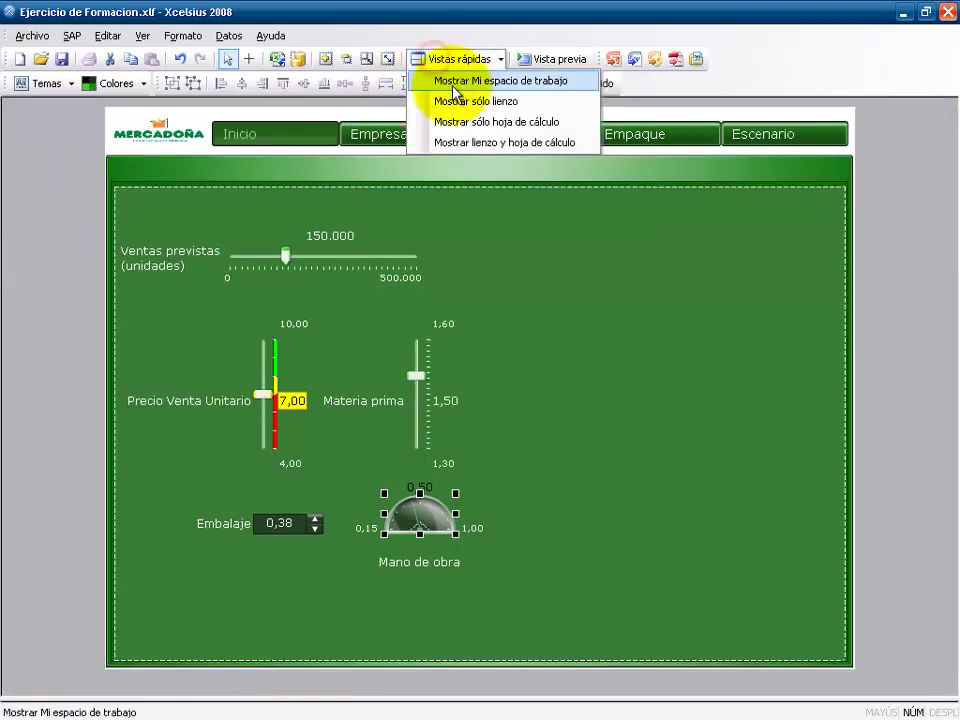
click(457, 85)
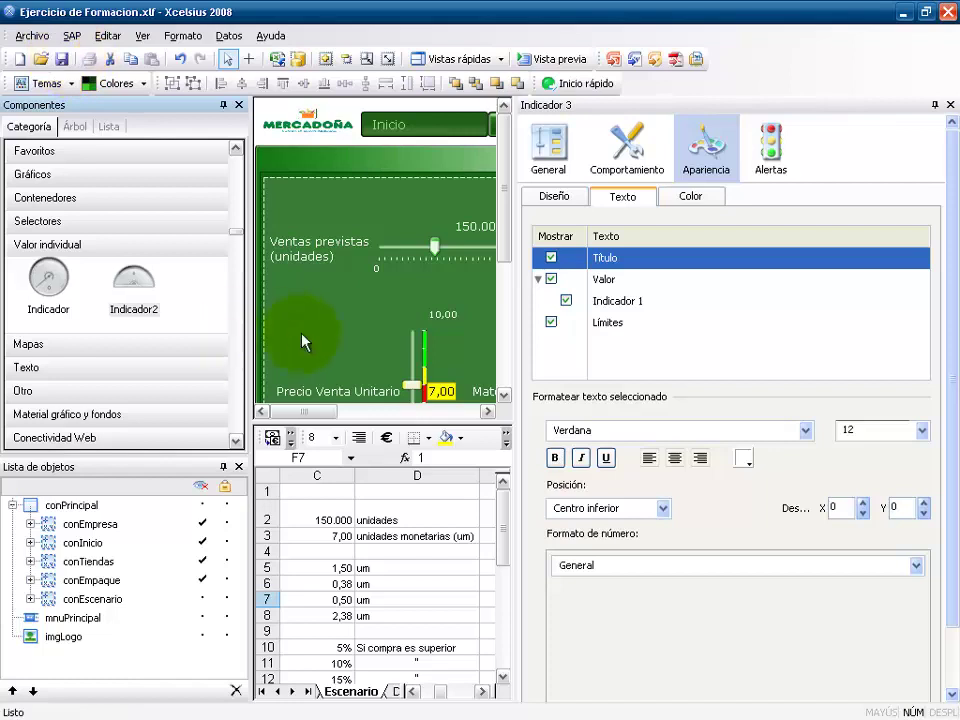
click(169, 226)
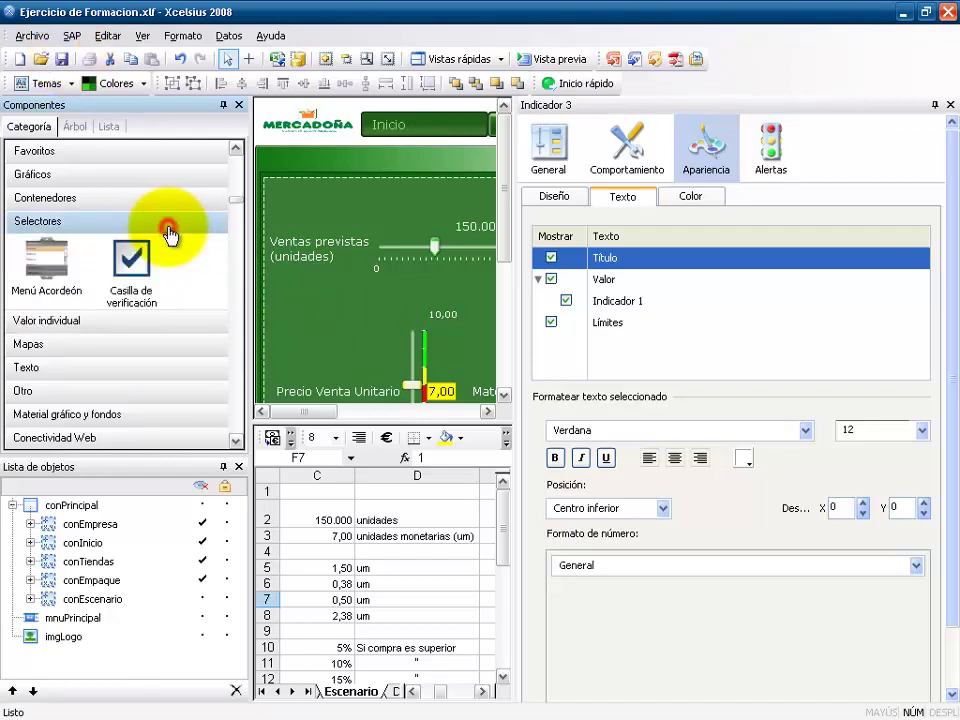
scroll(190, 278, down, 1)
scroll(193, 279, down, 4)
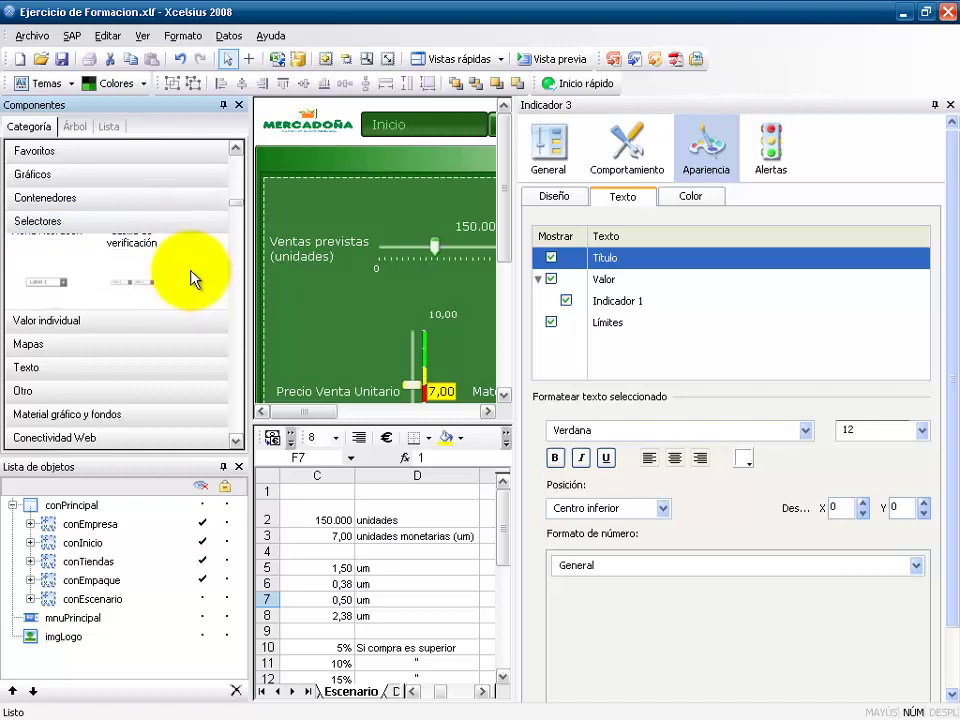
scroll(193, 279, down, 2)
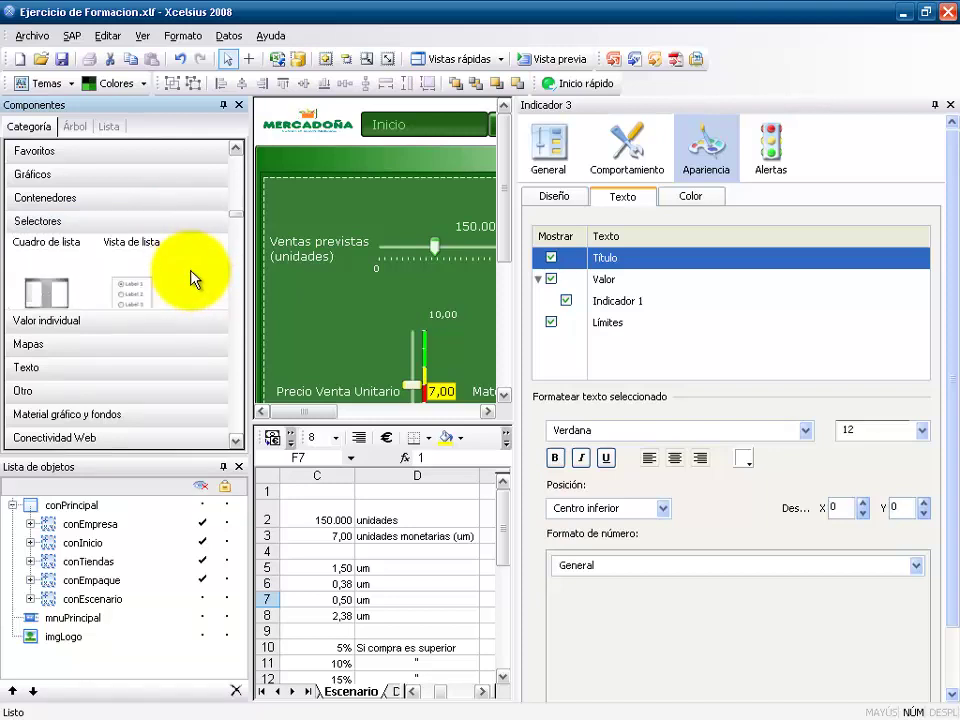
click(139, 253)
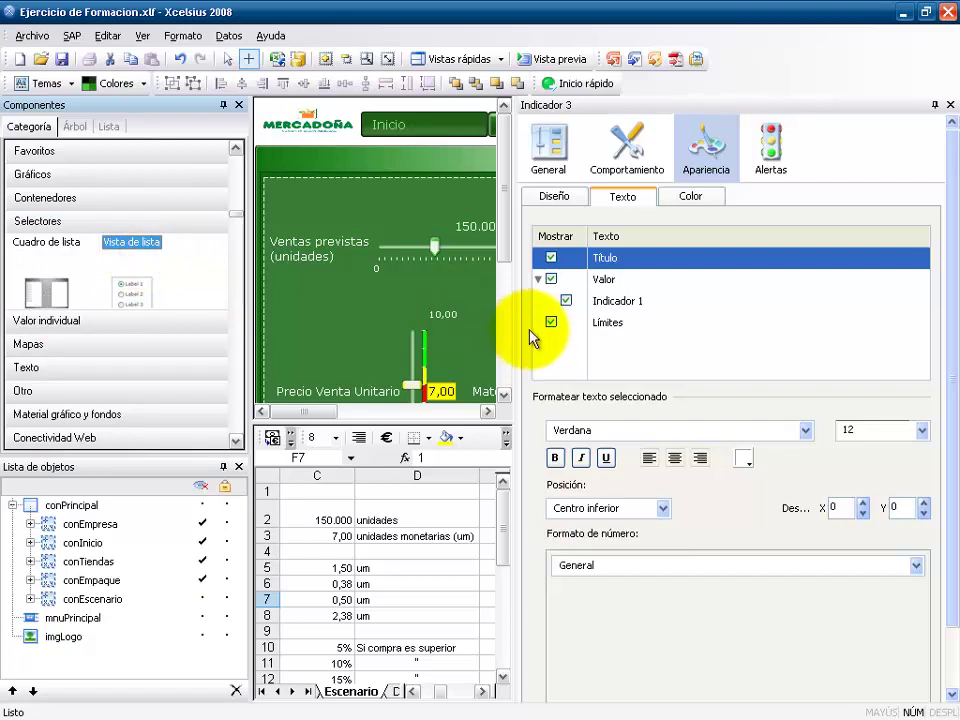
drag(514, 326, 793, 333)
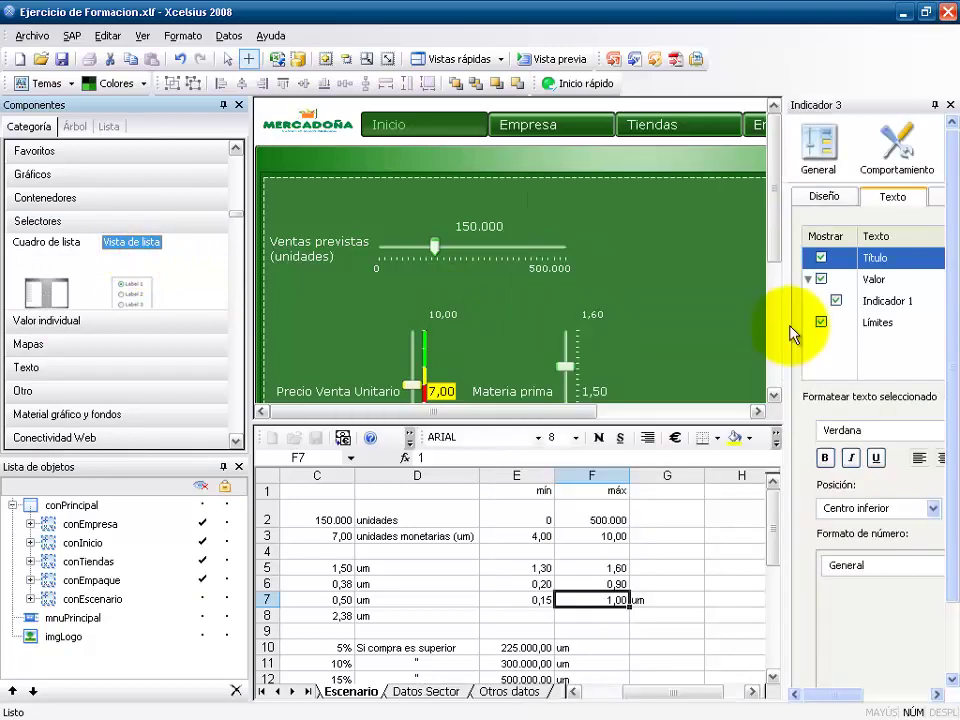
click(658, 253)
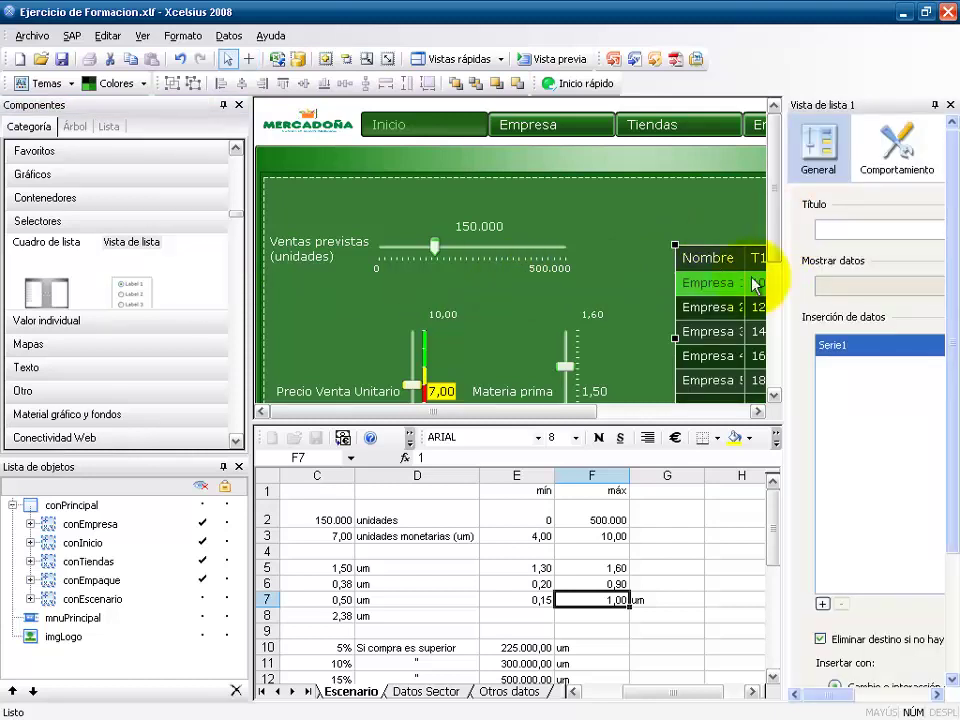
Step: Review the Escenario sheet's cost and sales rows to locate the table that starts at the Concepto heading in B13
click(475, 582)
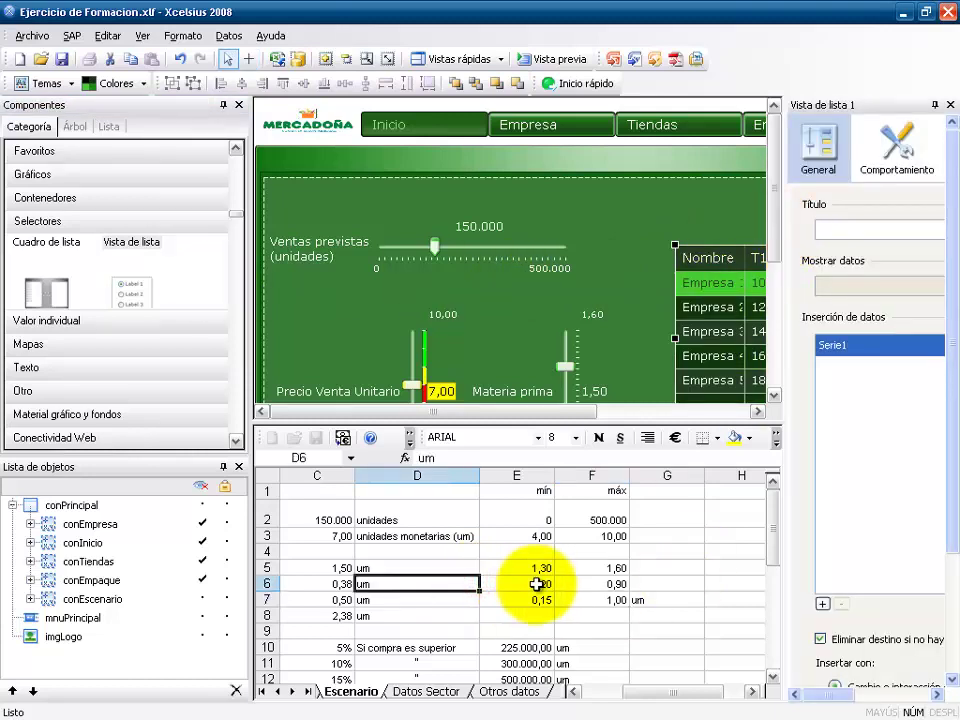
key(Left)
key(Left)
key(Left)
key(Down)
key(Down)
key(Down)
key(Down)
key(Down)
key(Down)
key(Down)
key(Down)
key(Down)
key(Down)
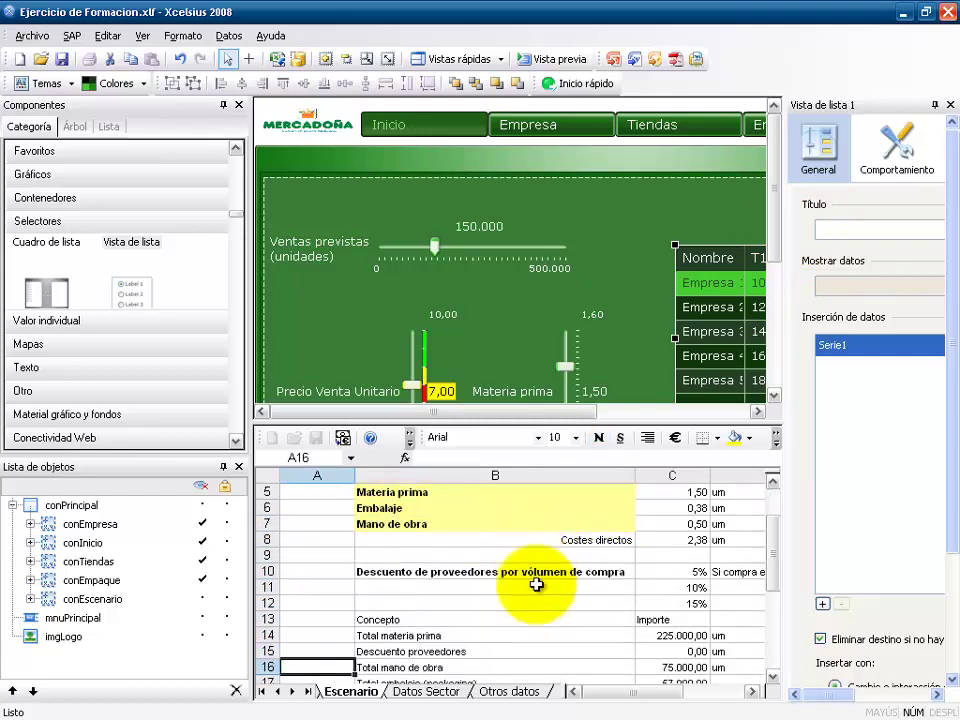
key(Up)
key(Down)
key(Down)
key(Down)
key(Down)
key(Down)
key(Down)
key(Down)
key(Down)
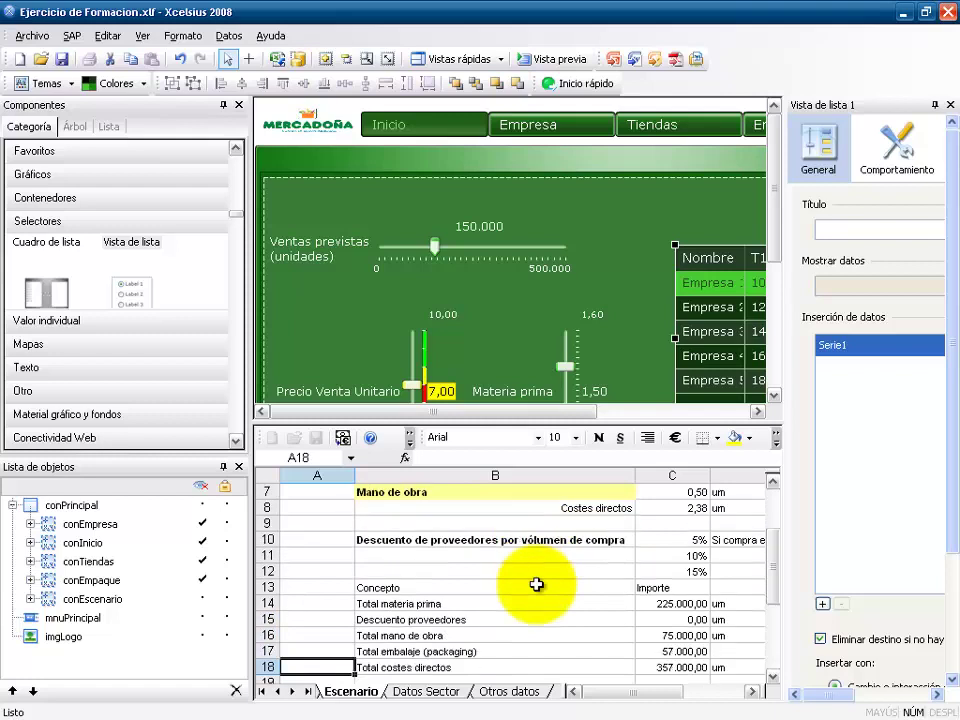
key(Up)
key(Up)
key(Up)
key(Up)
key(Up)
key(Up)
key(Up)
key(Up)
key(Up)
key(Up)
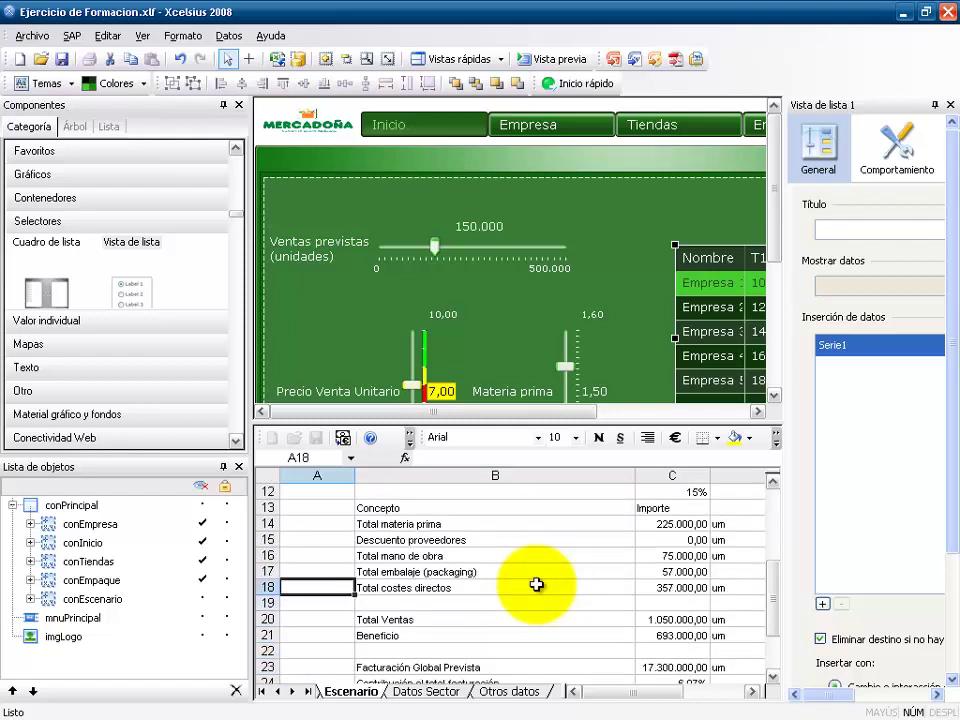
key(Right)
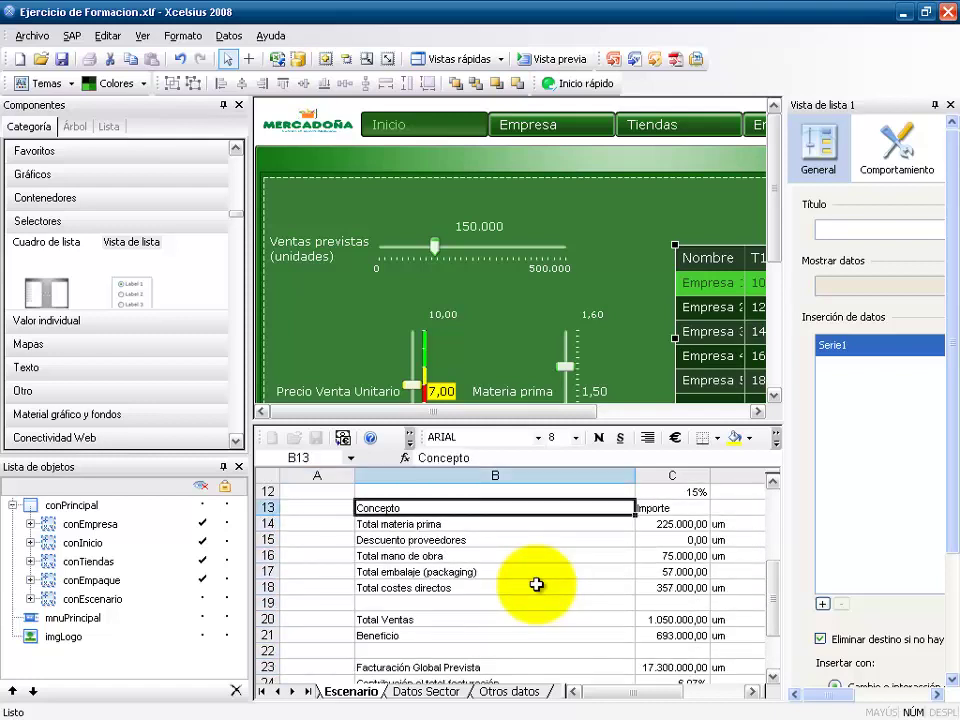
Step: Link the list view's displayed data to the range Escenario!$B$13:$D$24
drag(790, 261, 818, 267)
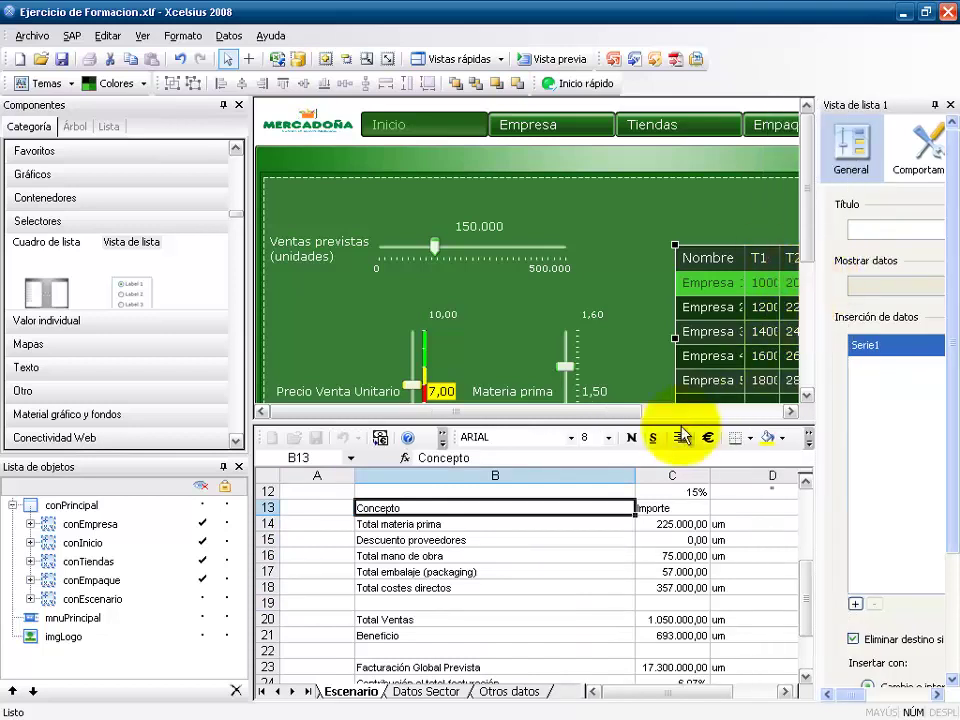
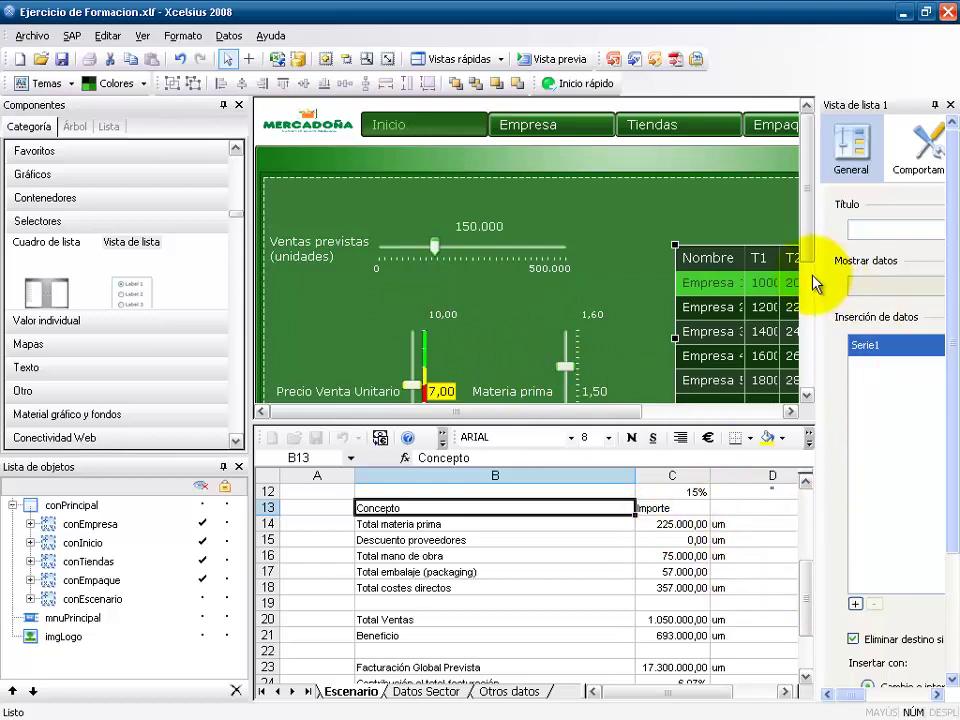
drag(816, 260, 716, 259)
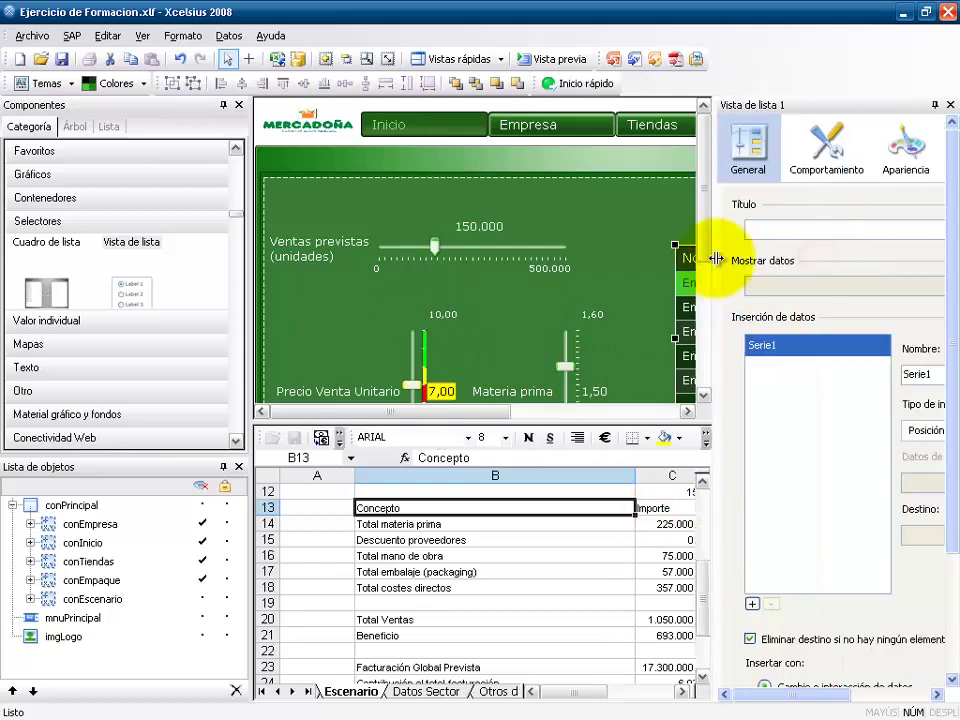
drag(816, 693, 890, 705)
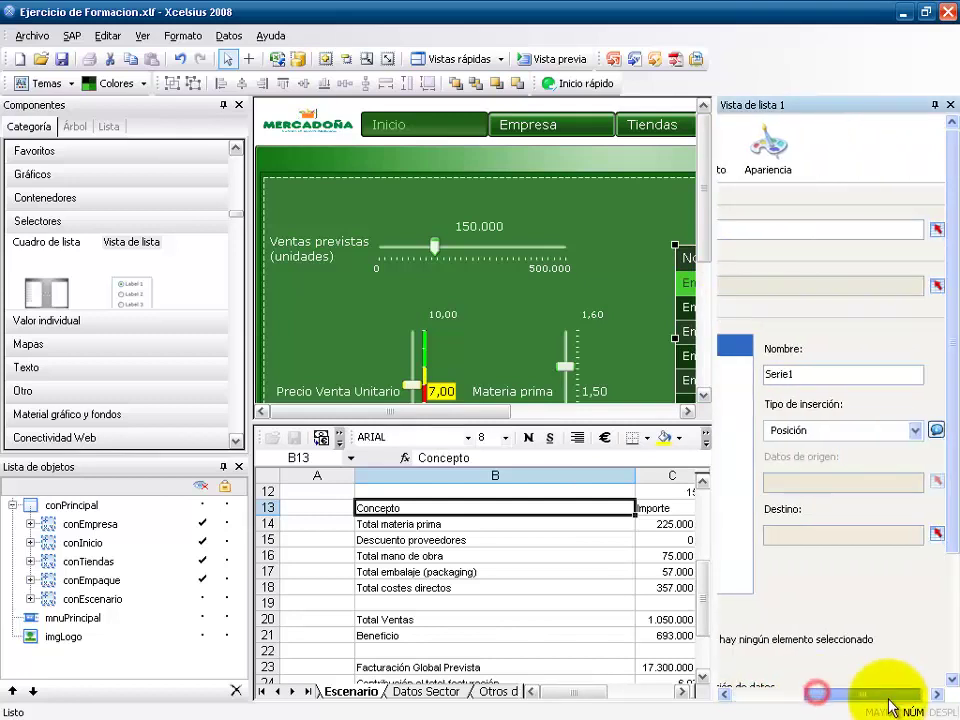
click(936, 286)
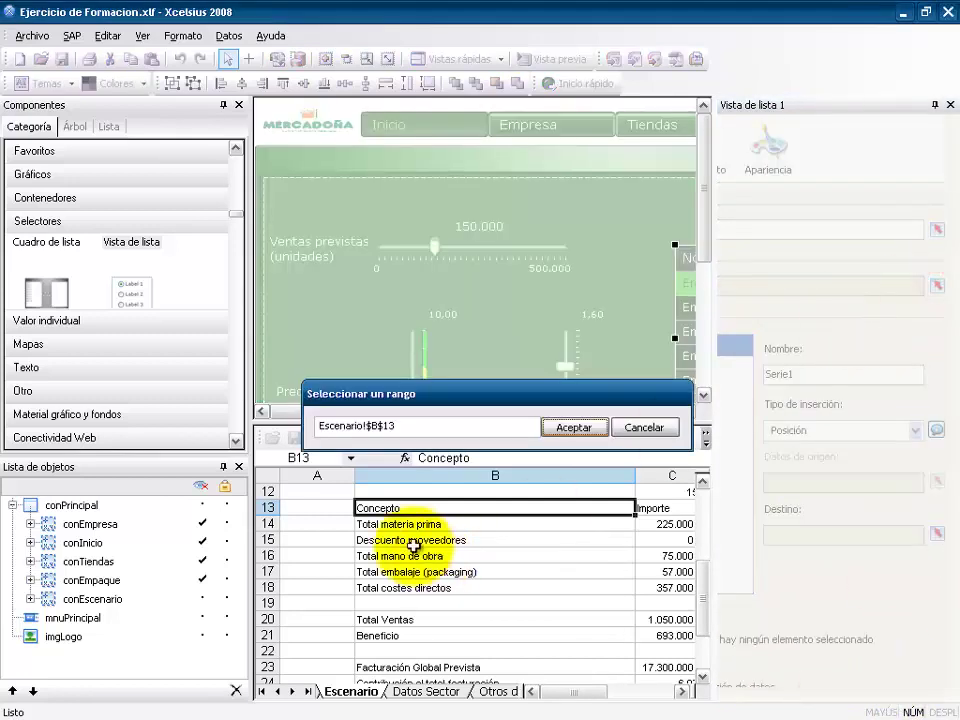
click(389, 508)
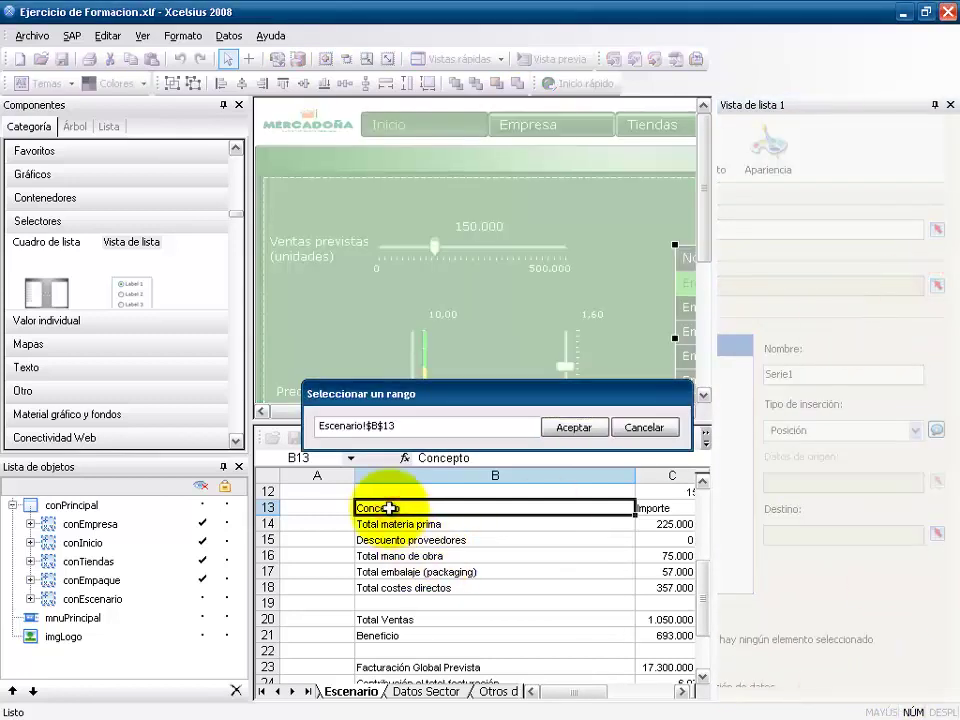
key(shift+Right)
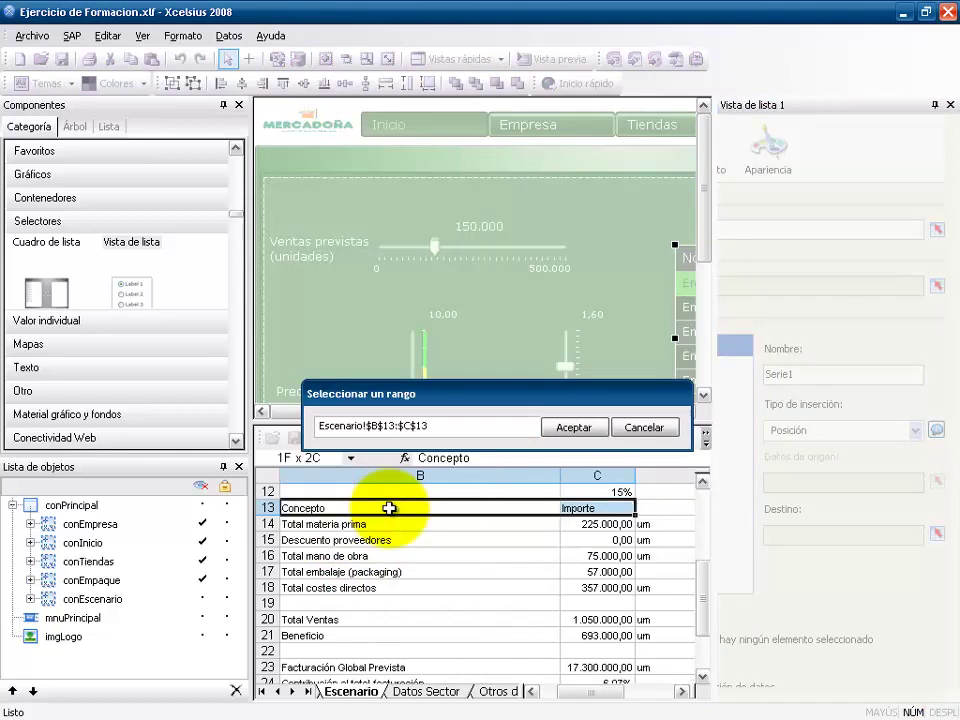
key(shift+Right)
key(shift+Down)
key(shift+Down)
key(shift+Down)
key(shift+Down)
key(shift+Down)
key(shift+Down)
key(shift+Down)
key(shift+Down)
key(shift+Down)
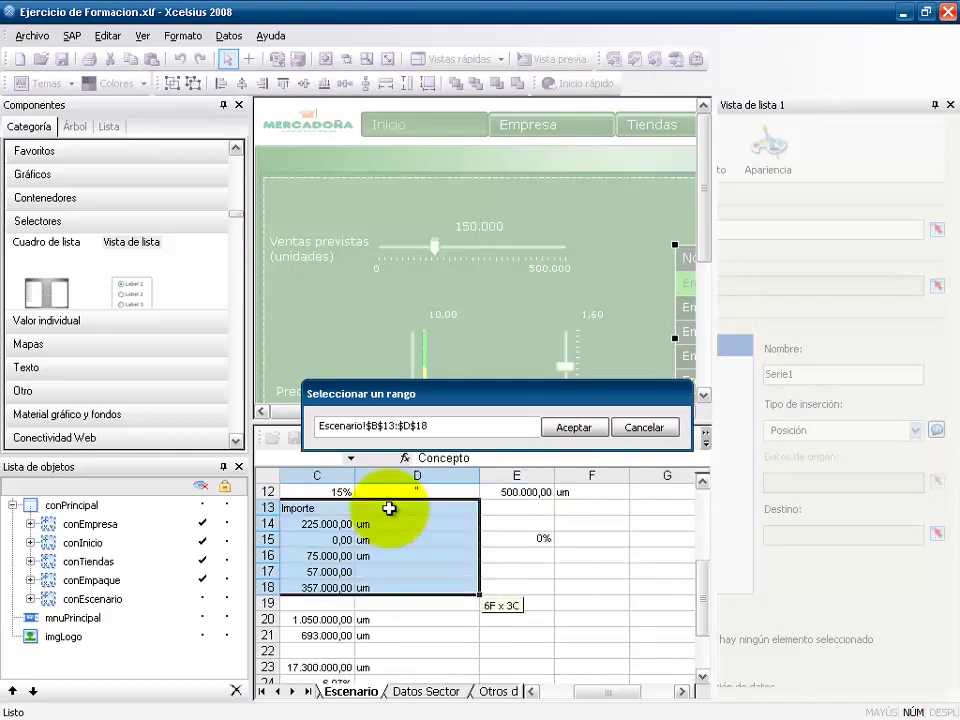
key(shift+Left)
key(shift+Left)
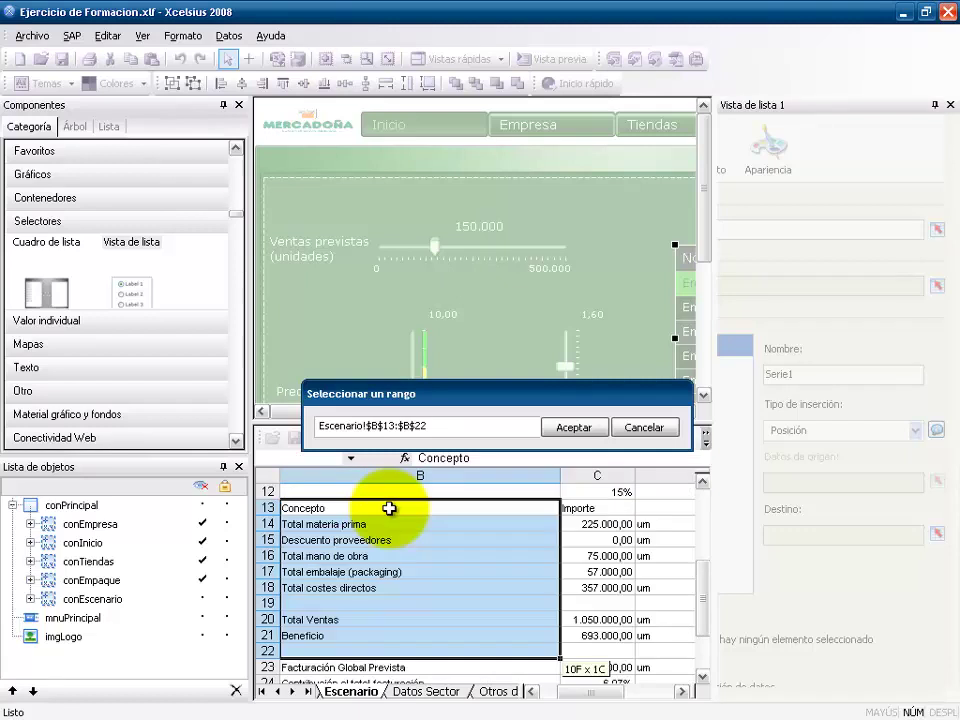
key(shift+Down)
key(shift+Down)
key(shift+Down)
key(shift+Down)
key(shift+Down)
key(shift+Down)
key(shift+Down)
key(shift+Up)
key(shift+Up)
key(shift+Up)
key(shift+Up)
key(shift+Up)
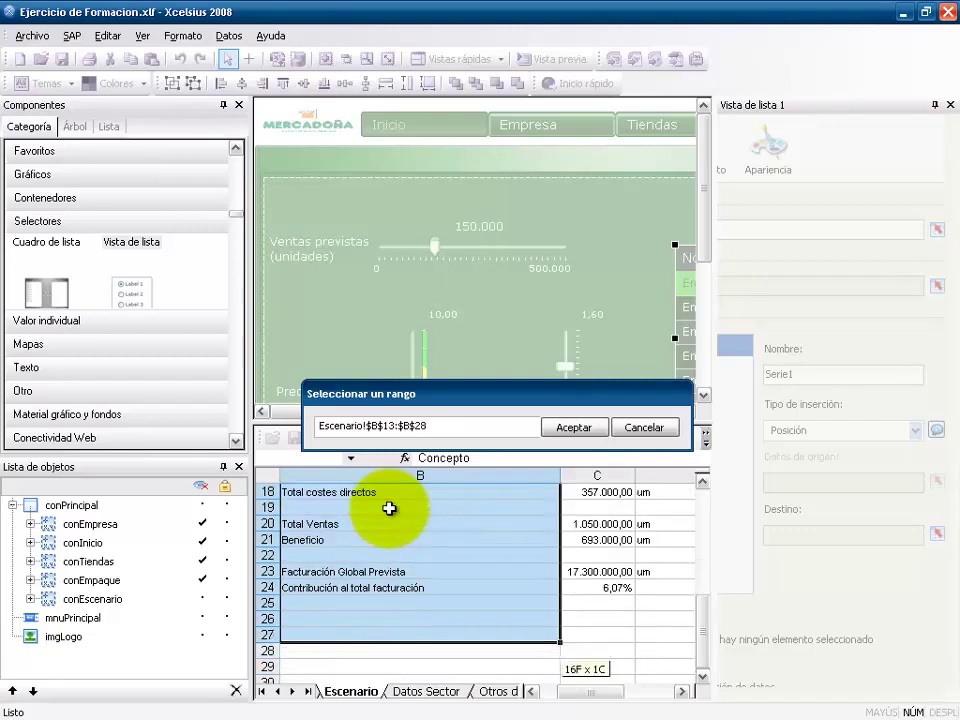
key(shift+Right)
key(shift+Right)
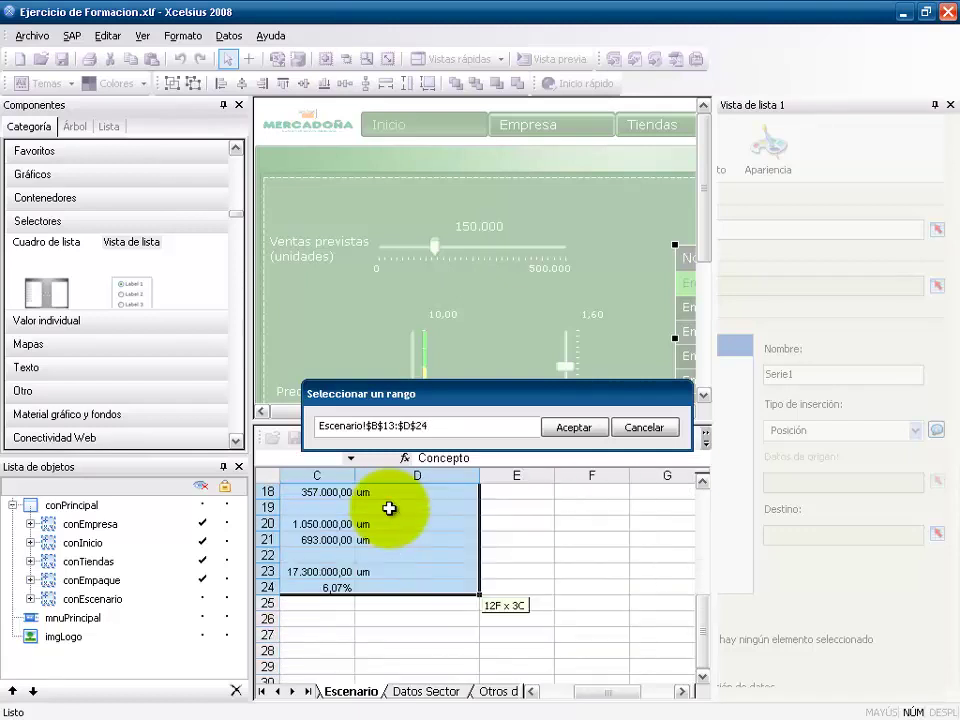
click(565, 428)
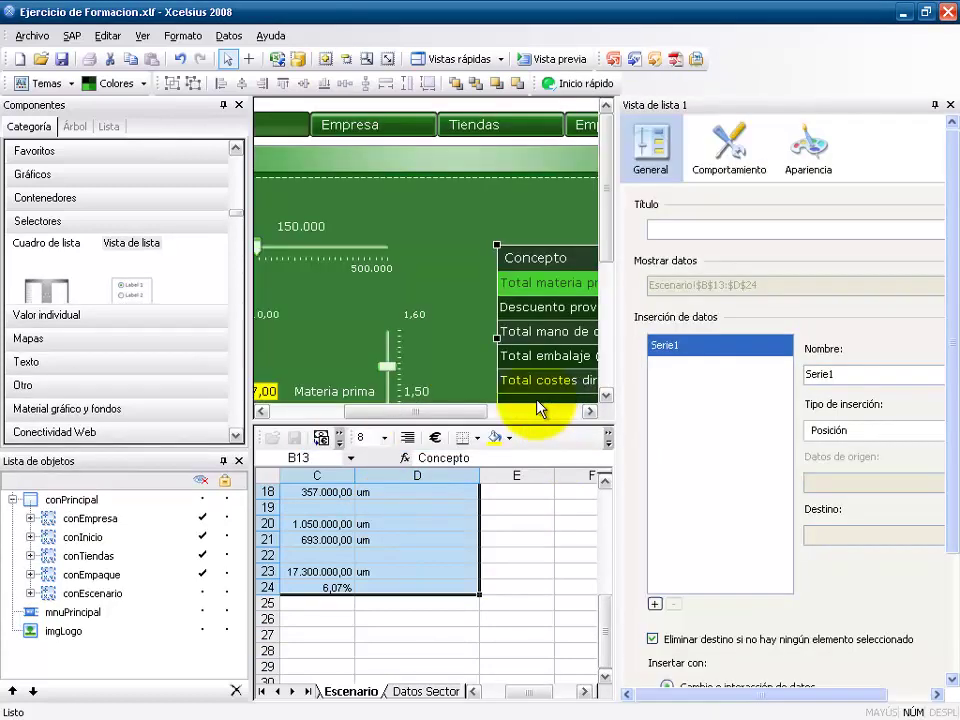
Step: Set the font size of the list view's Encabezado text to 12
click(808, 157)
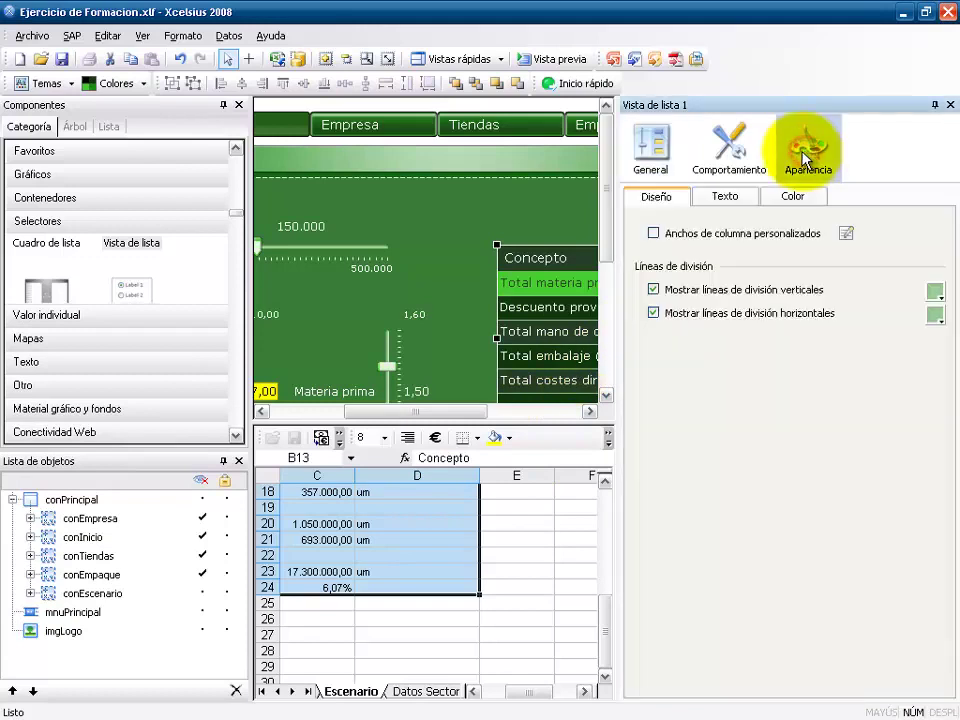
click(730, 199)
click(720, 258)
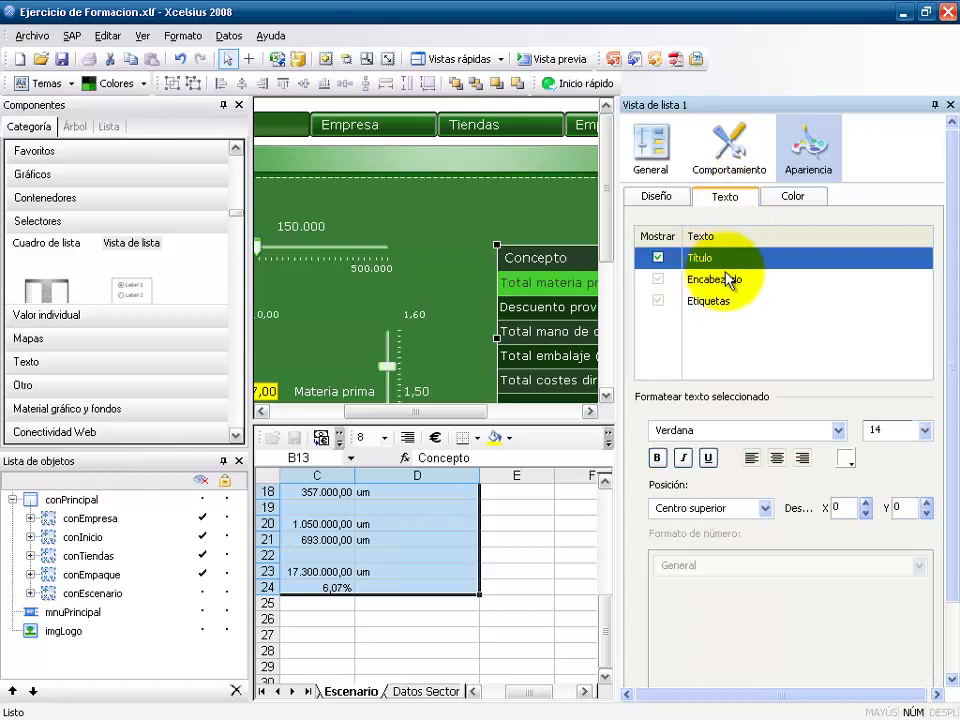
click(727, 280)
drag(885, 432, 873, 430)
text(12)
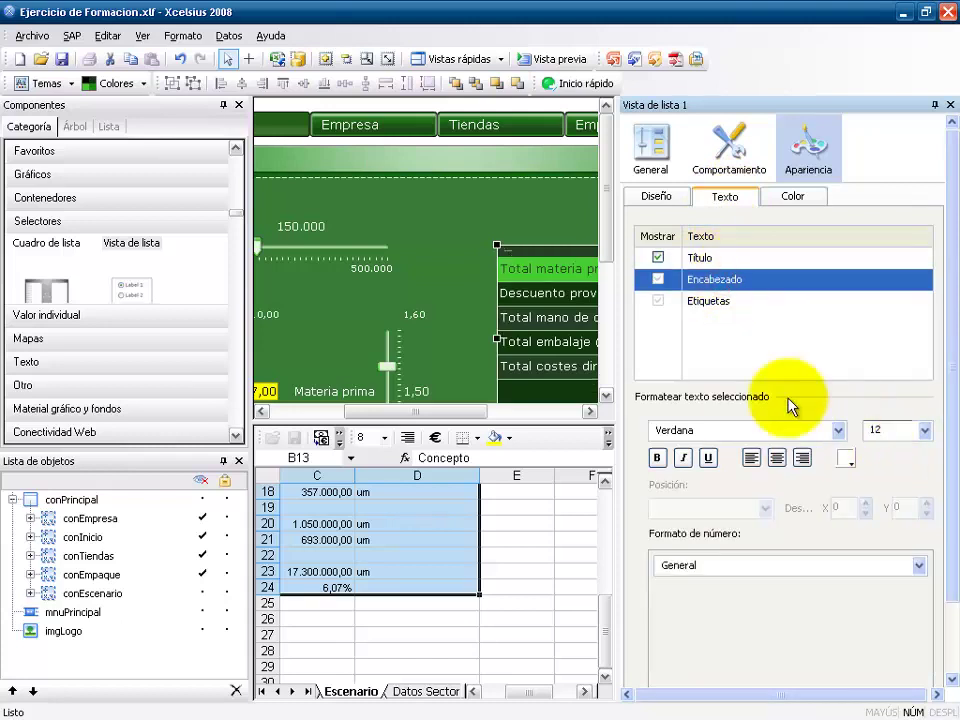
Step: Set the font size of the list view's Etiquetas text to 10
click(698, 304)
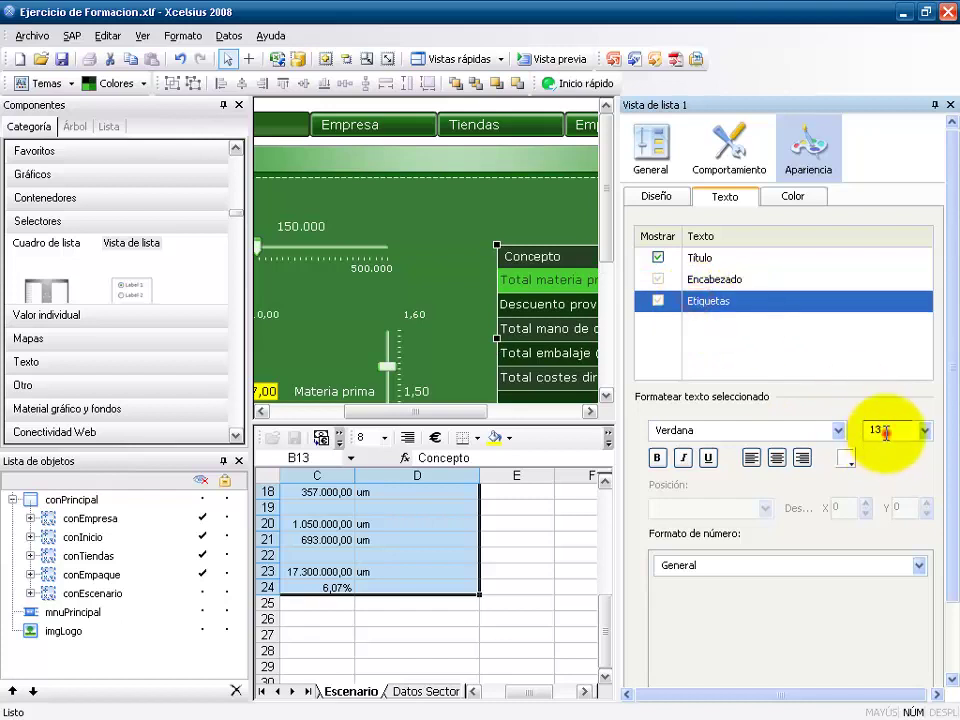
drag(880, 430, 868, 430)
text(1)
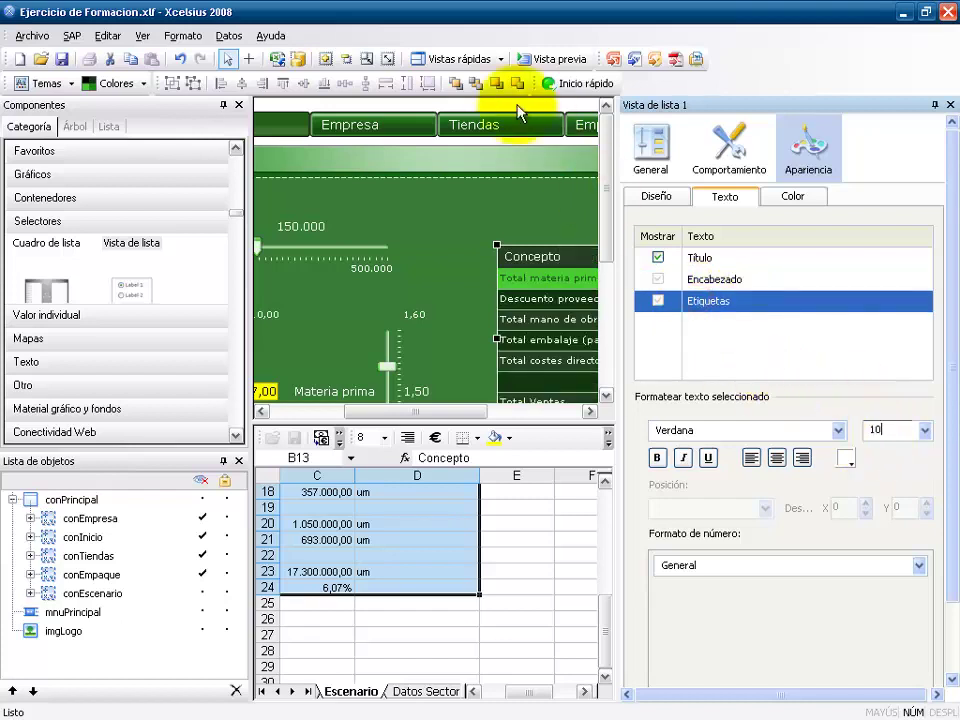
Step: Show only the canvas, stretch the results list view downward until every row through Contribución al total facturación fits, and save the file
click(462, 60)
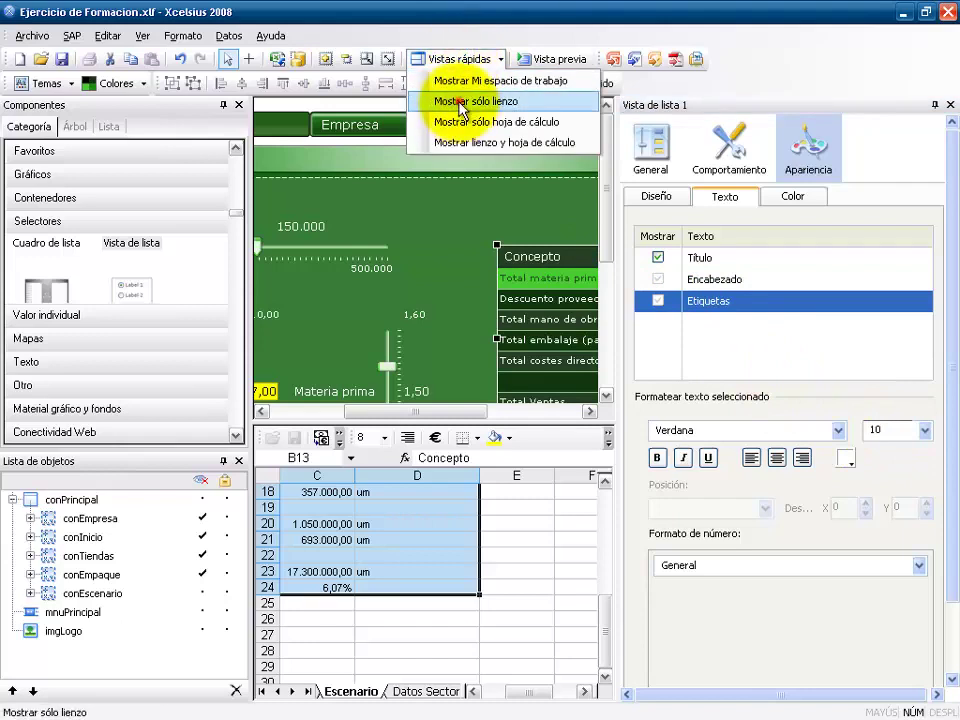
click(462, 103)
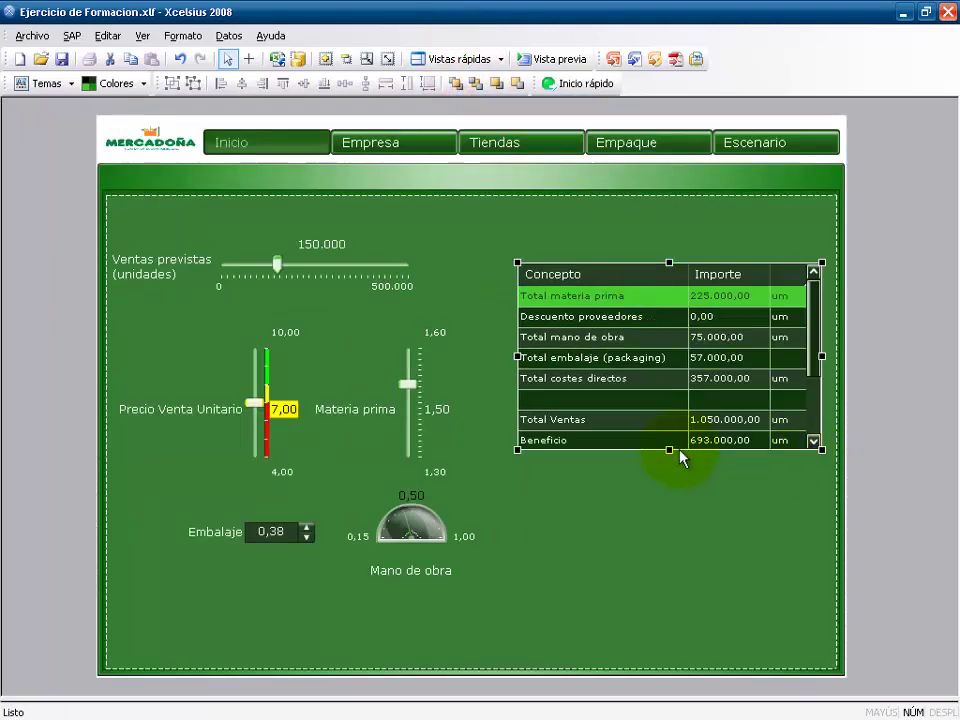
drag(669, 512, 669, 537)
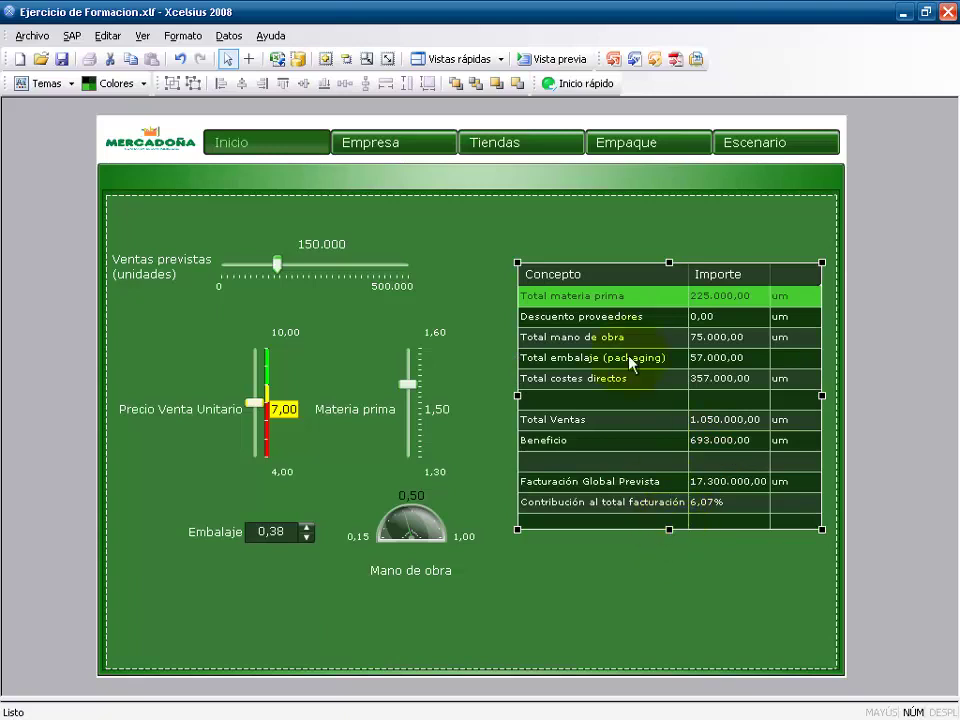
click(61, 59)
Step: Restore the full workspace view and add an Etiqueta text component above the Ventas previstas slider in the Escenario container
click(432, 59)
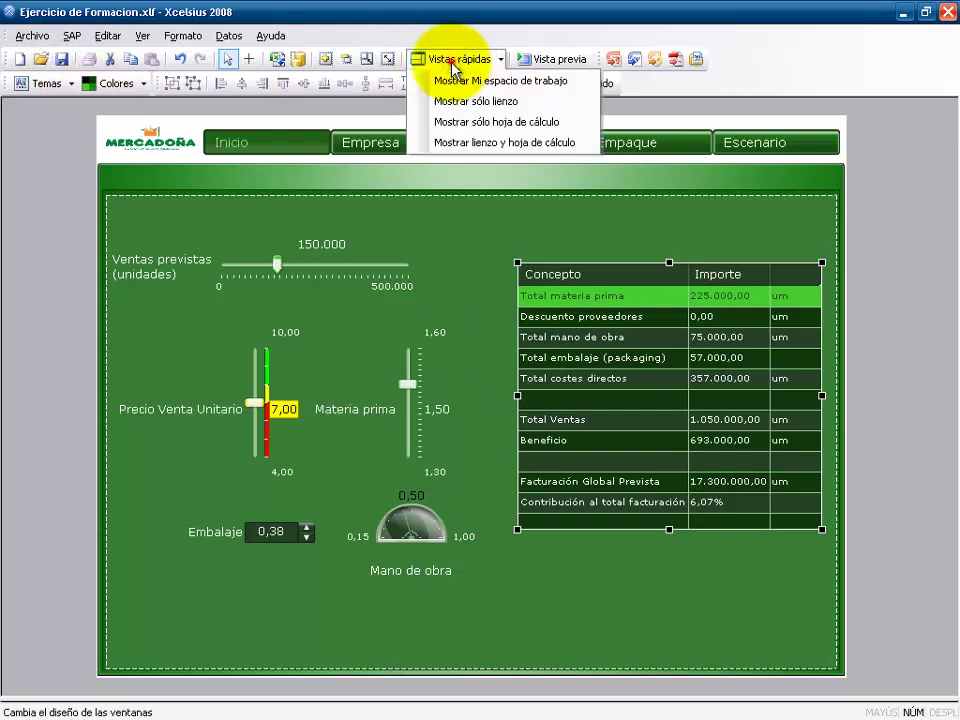
click(450, 82)
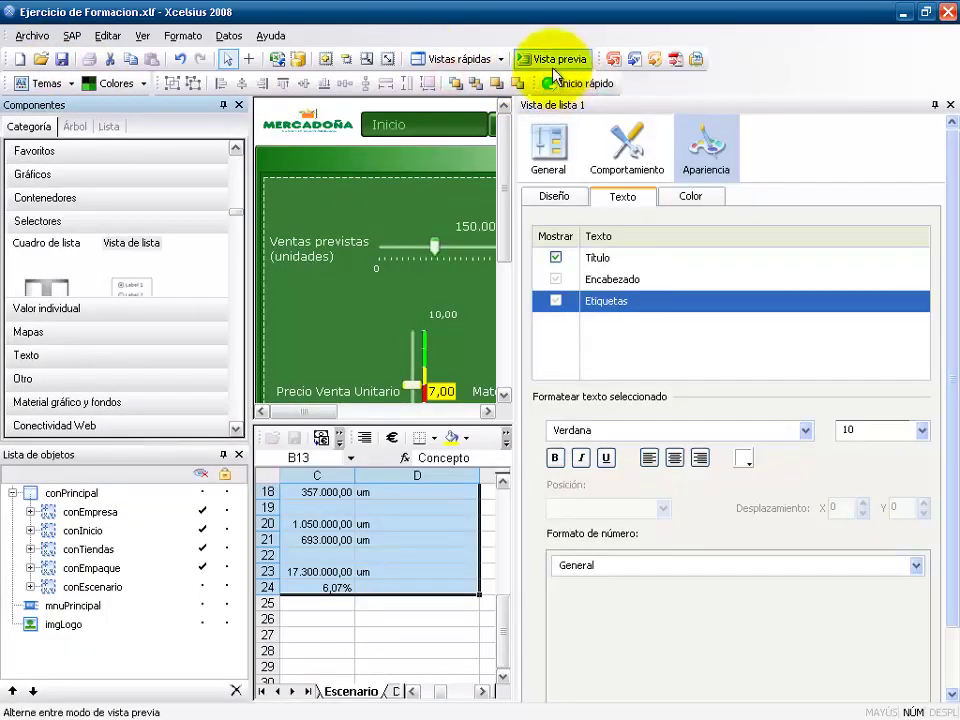
click(30, 350)
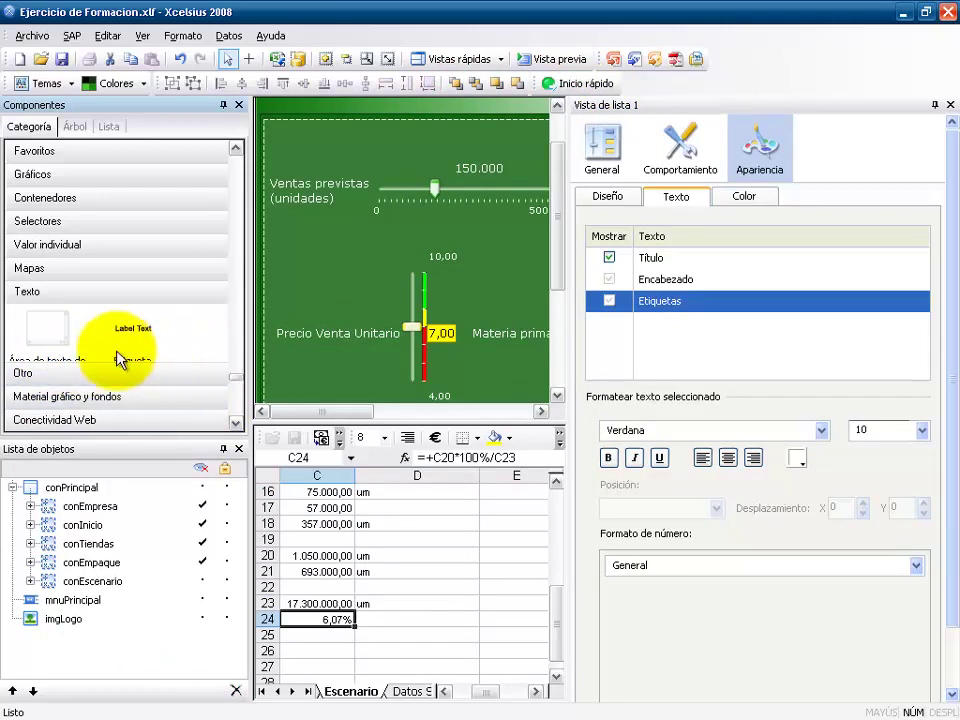
drag(128, 365, 330, 268)
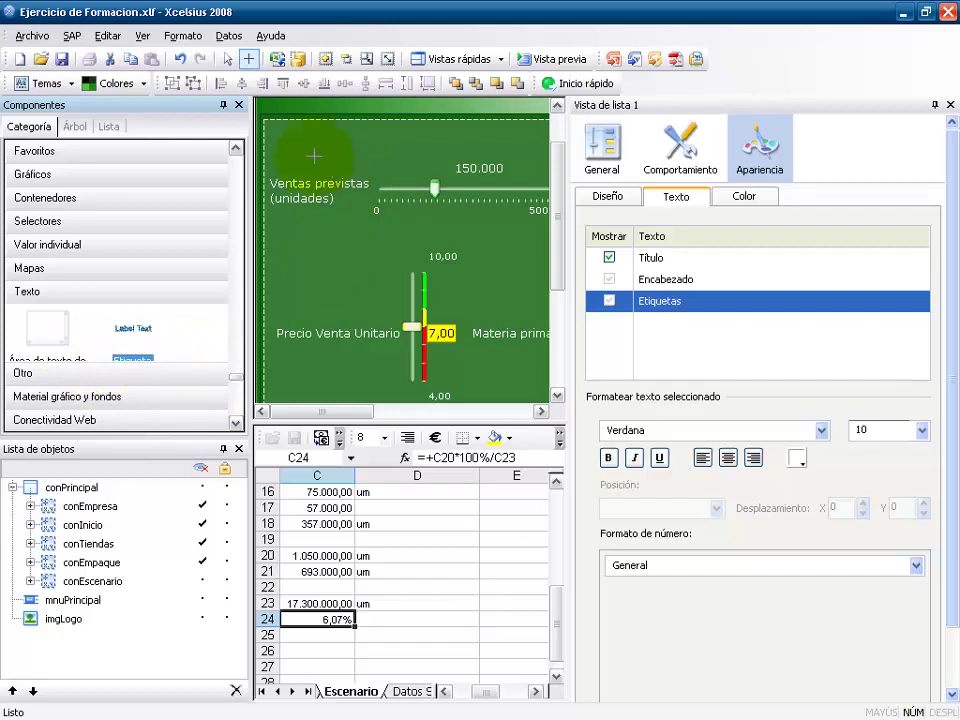
drag(283, 133, 283, 133)
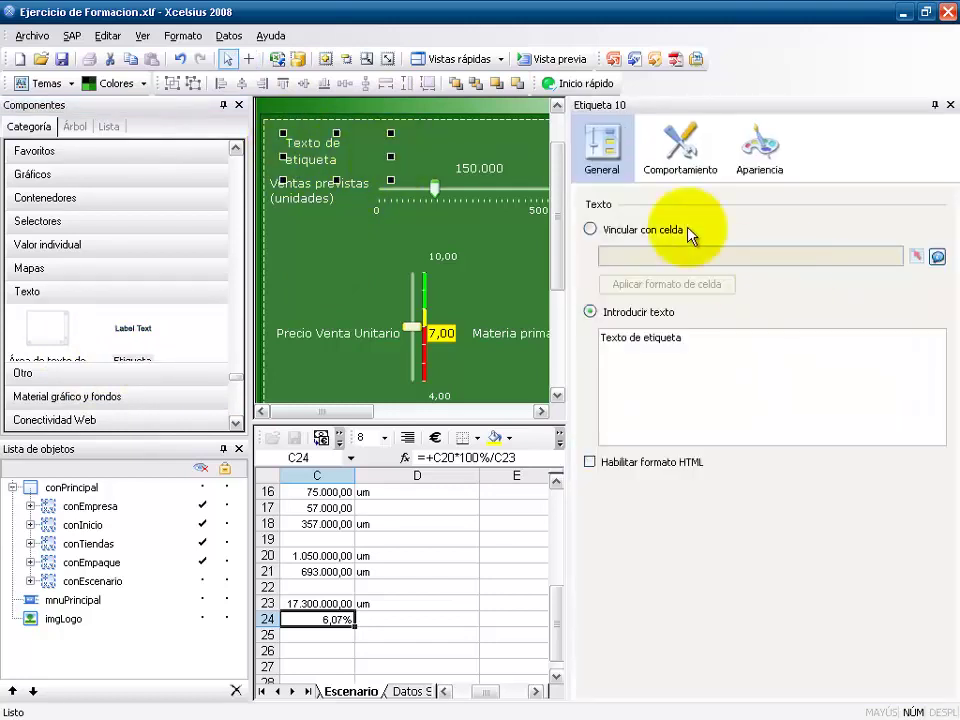
Step: Link the new label's text to cell Escenario!$A$1 and enter "Evaluación de un nuevo producto" in that cell
click(591, 230)
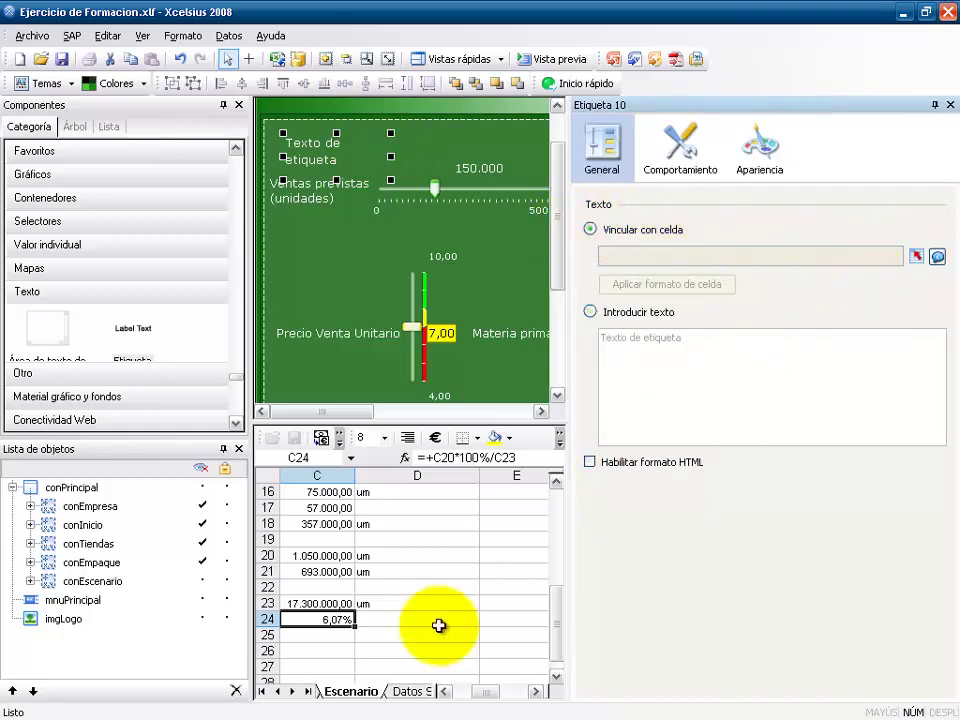
click(378, 639)
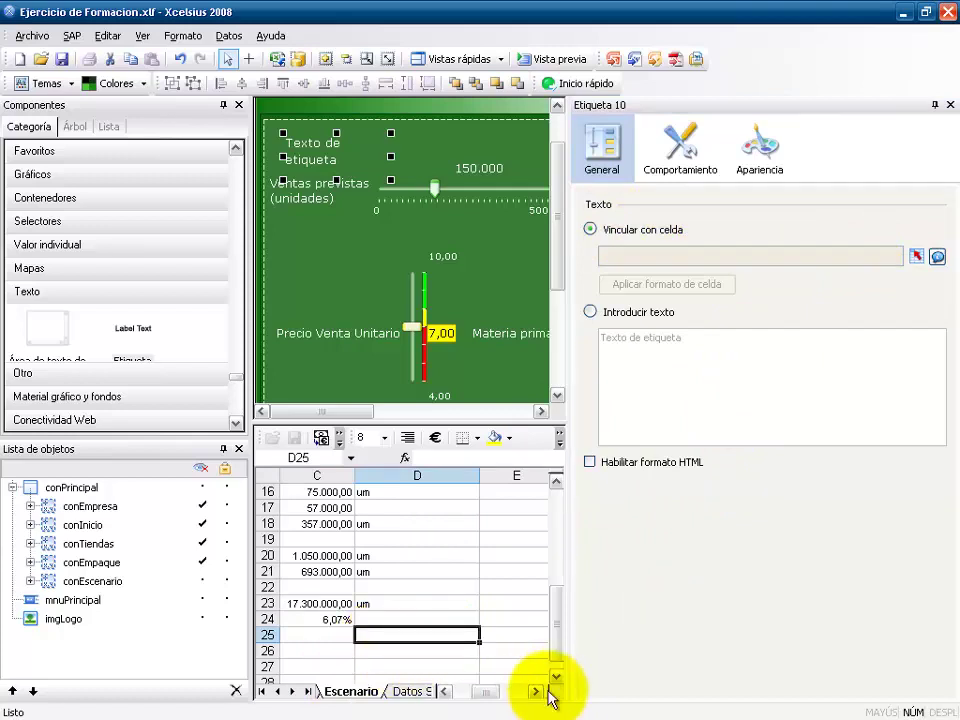
click(491, 688)
click(313, 517)
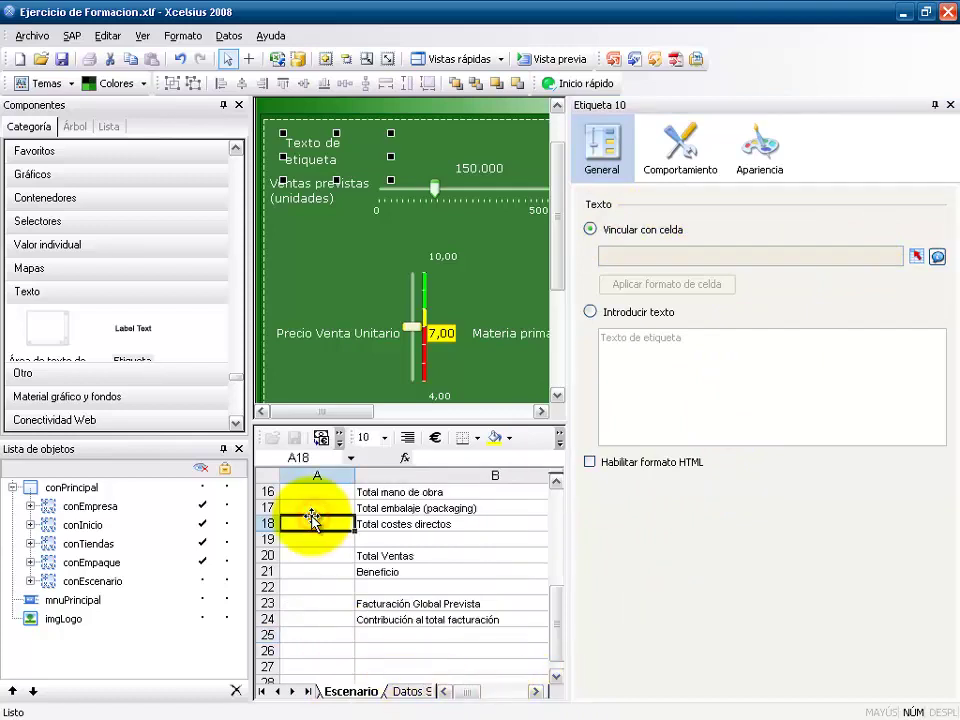
key(Up)
key(Up)
key(Up)
key(Up)
key(Up)
key(Up)
key(Up)
key(Up)
key(Up)
key(Up)
key(Up)
key(Up)
key(Up)
key(Up)
key(Up)
key(Up)
key(Up)
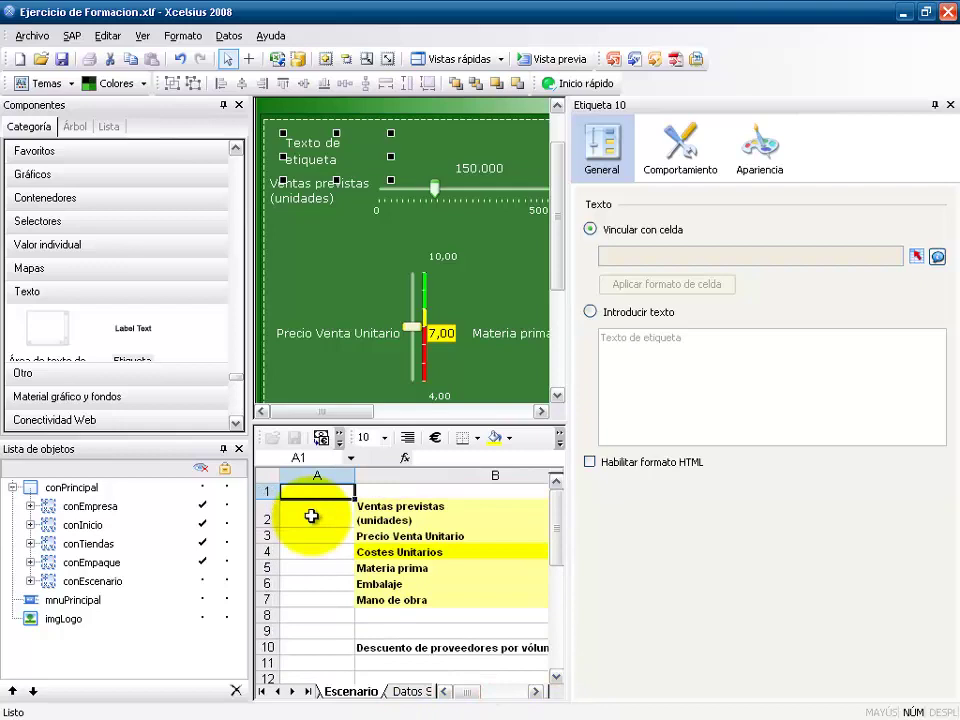
click(916, 256)
click(558, 428)
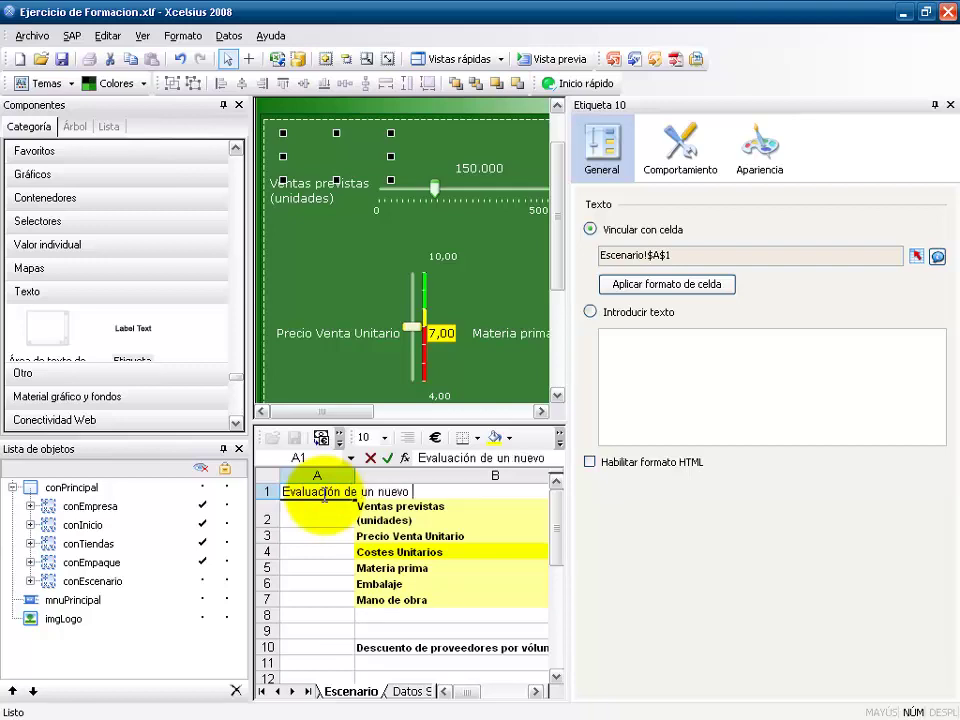
text(oducto)
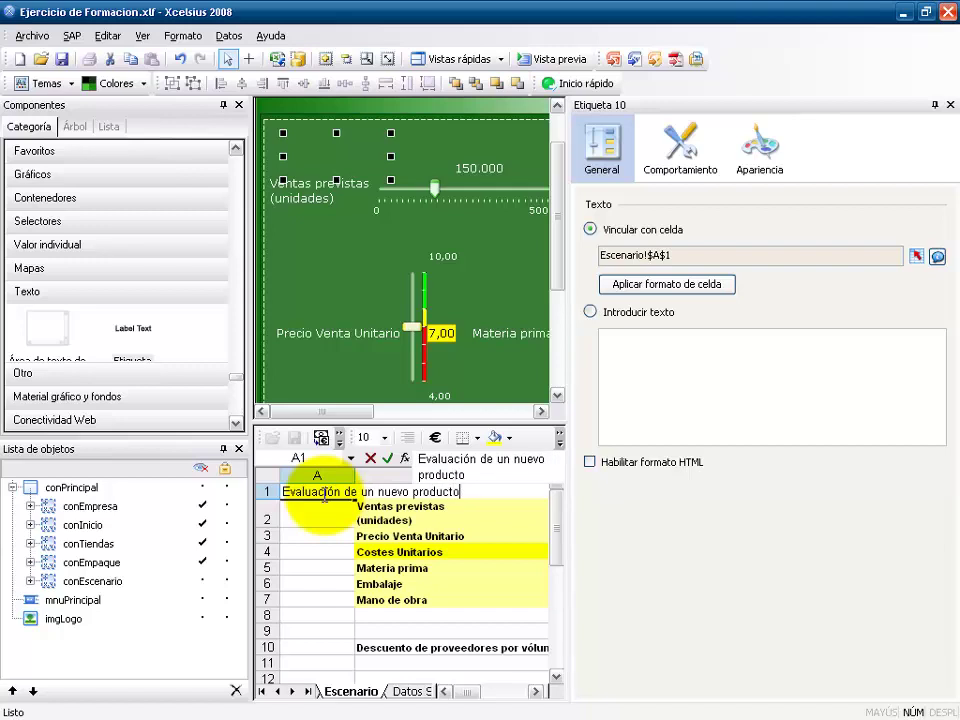
key(Return)
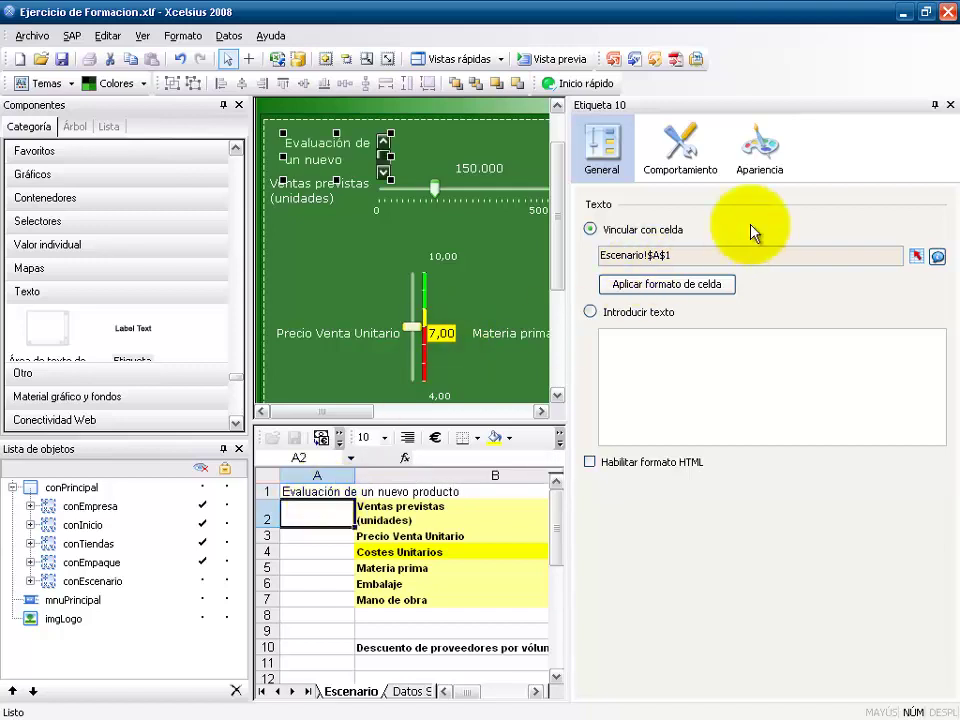
Step: Widen the title label so its text fits on one line and nudge it slightly left toward the container's edge
drag(389, 158, 546, 152)
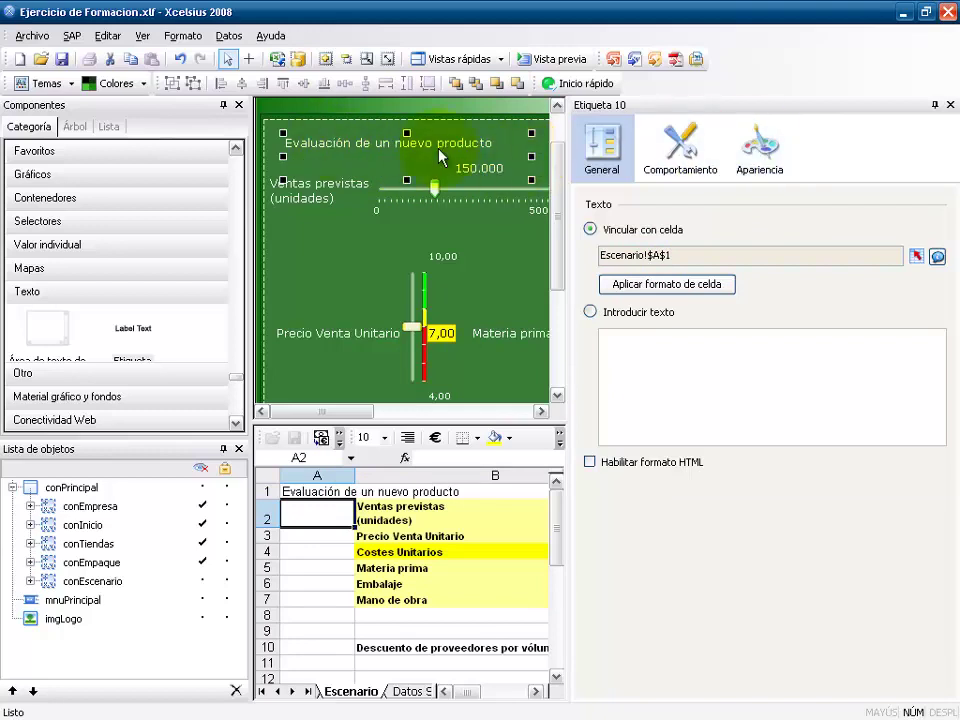
click(374, 148)
click(370, 148)
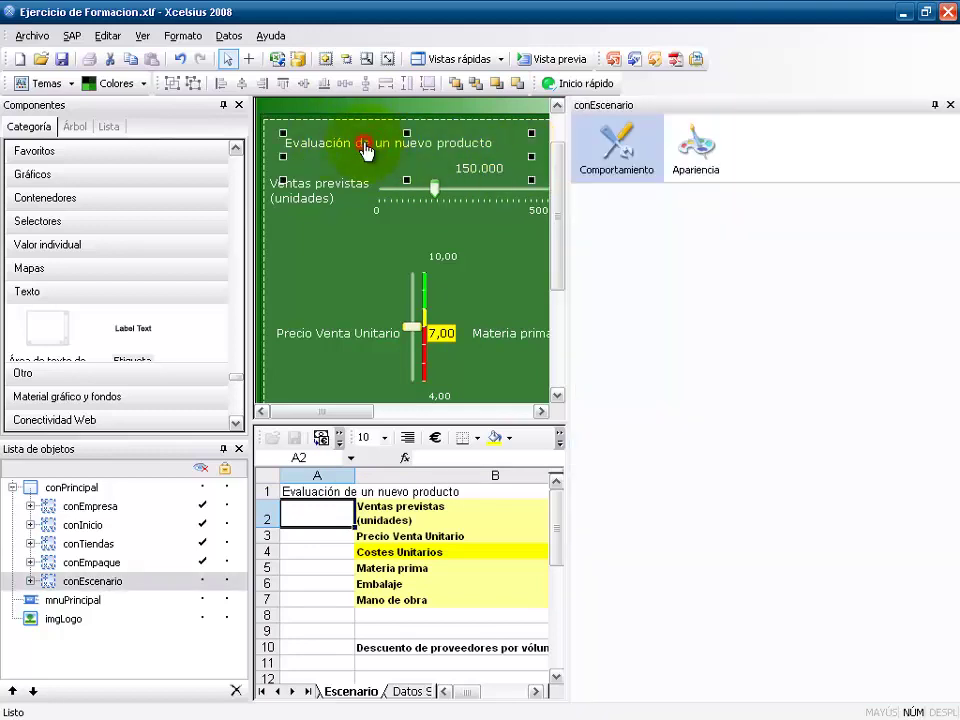
key(Left)
key(Left)
key(Left)
key(Left)
key(Left)
key(Left)
key(Left)
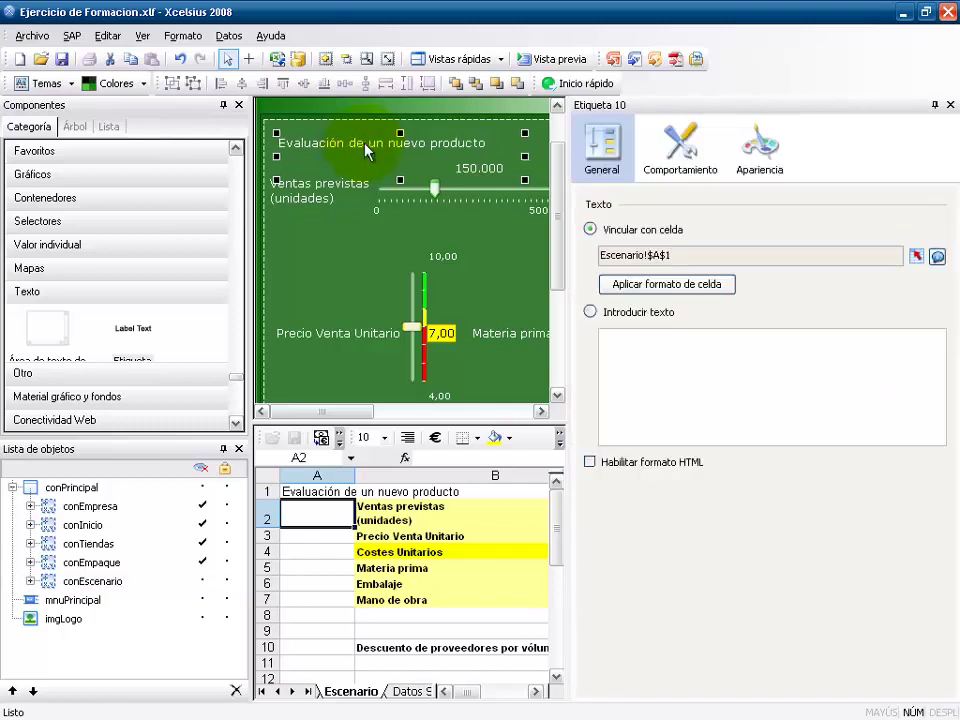
Step: Format the title label's text as bold size 16 and widen the label so the title stays on one line
click(762, 158)
click(675, 200)
click(916, 431)
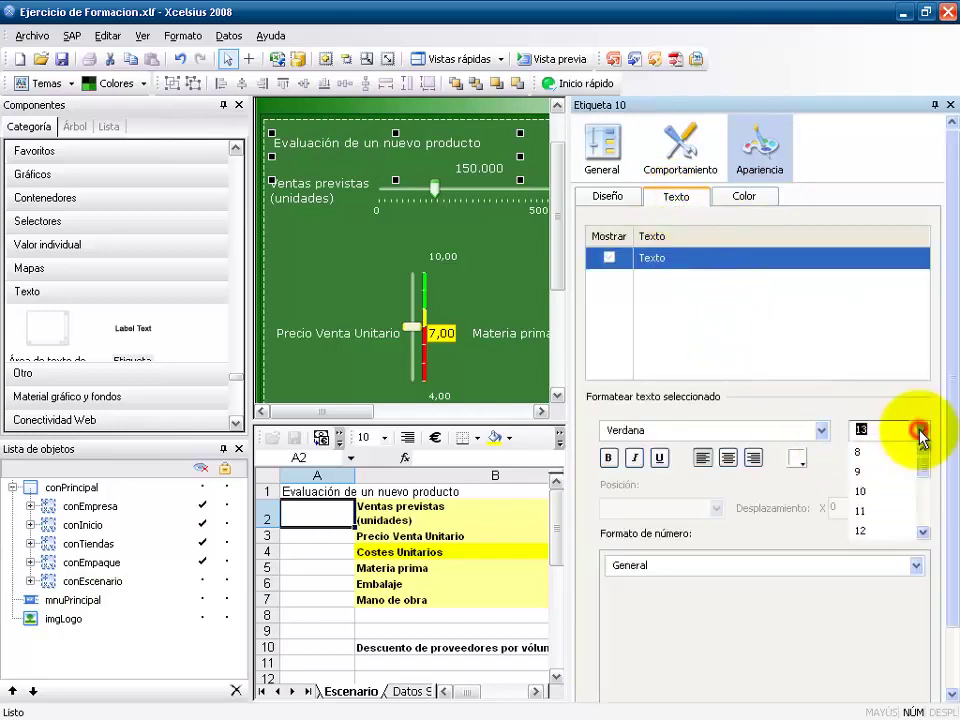
click(922, 534)
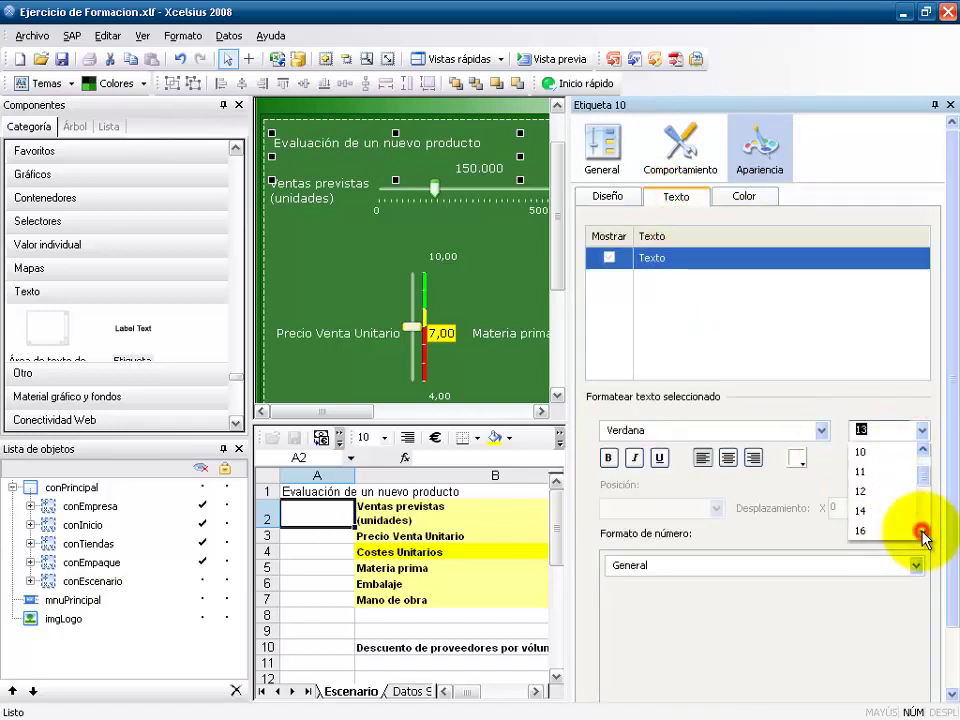
click(910, 531)
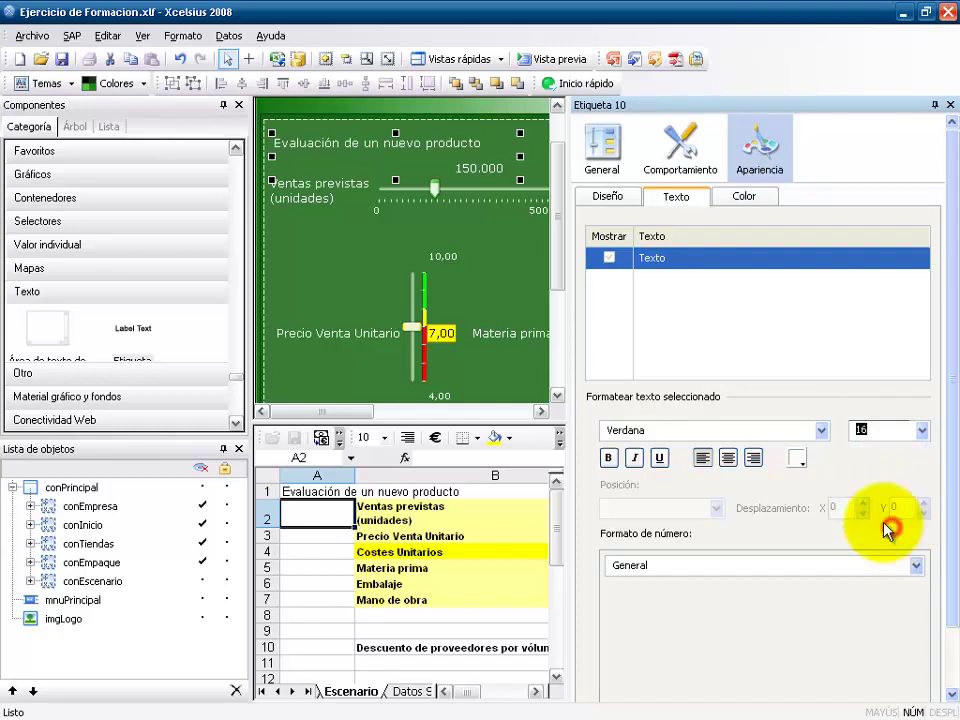
click(608, 457)
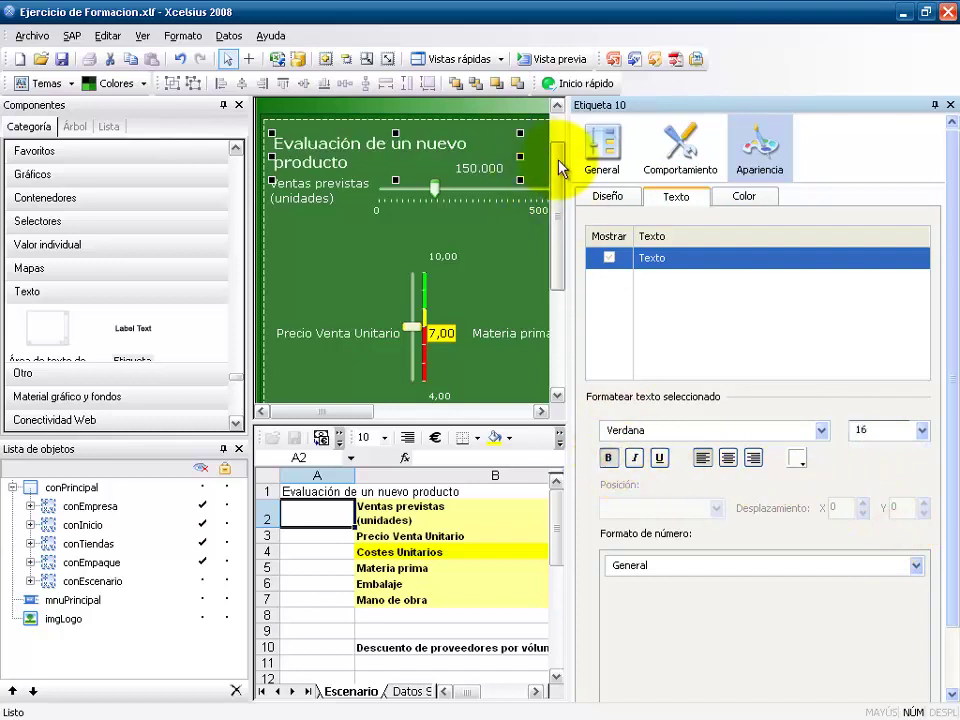
drag(570, 170, 707, 172)
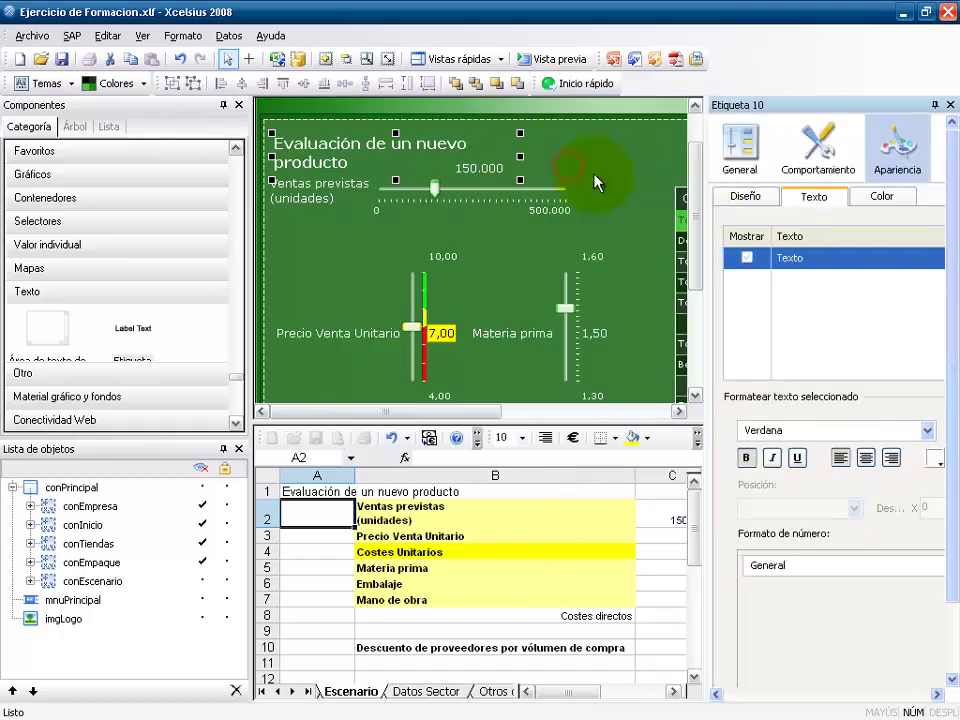
drag(520, 158, 536, 160)
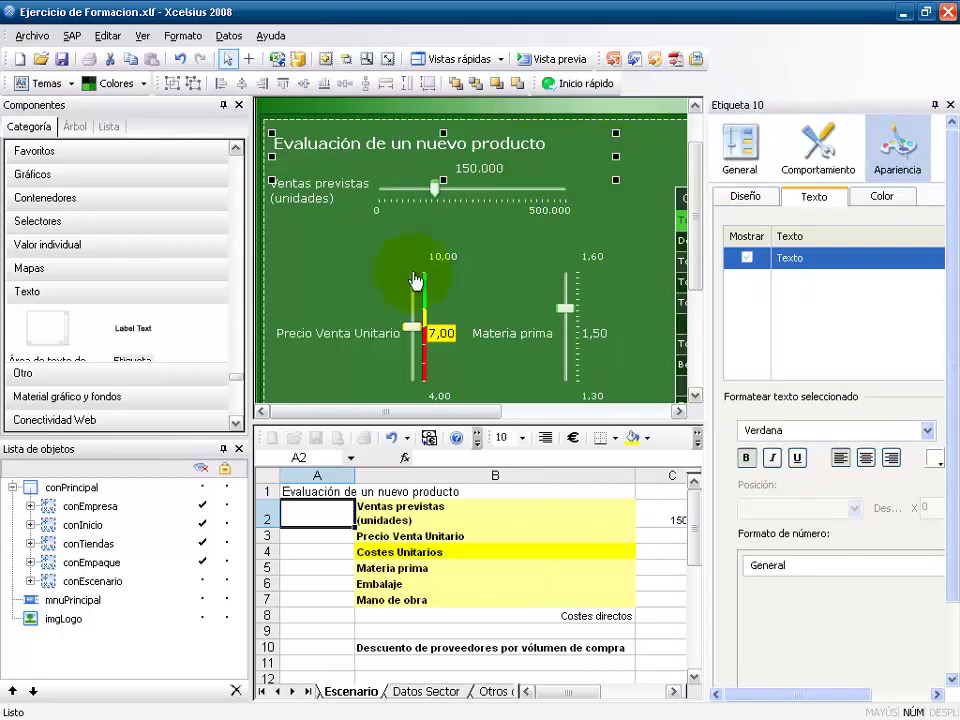
Step: Link the dynamic visibility status (Estado) of the conEscenario container to the selected-option cell Inicio!$B$11
click(660, 140)
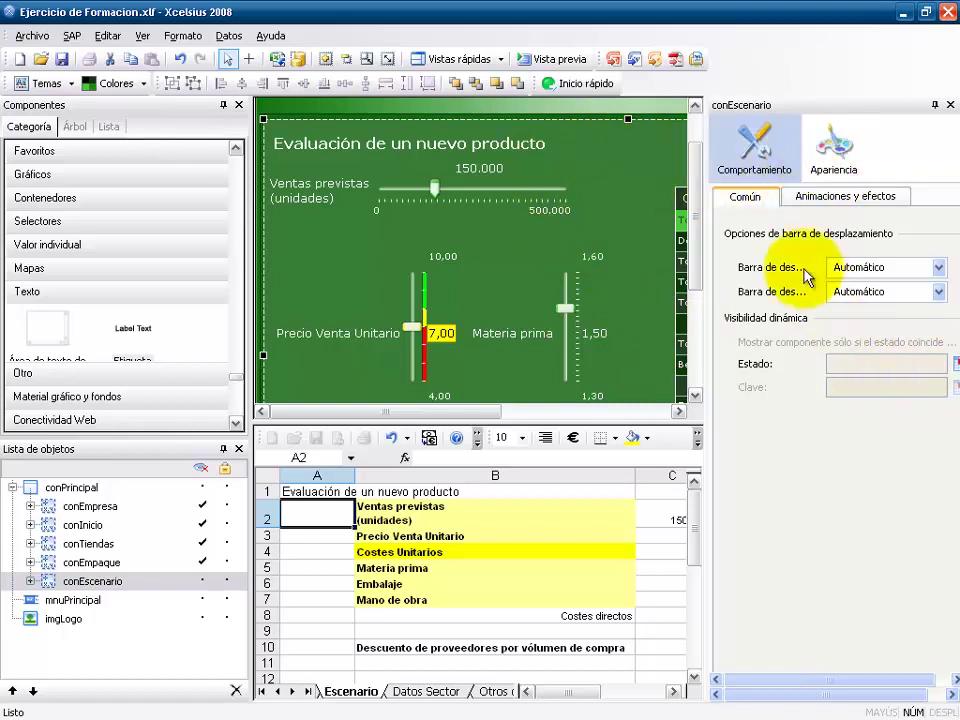
drag(708, 247, 647, 250)
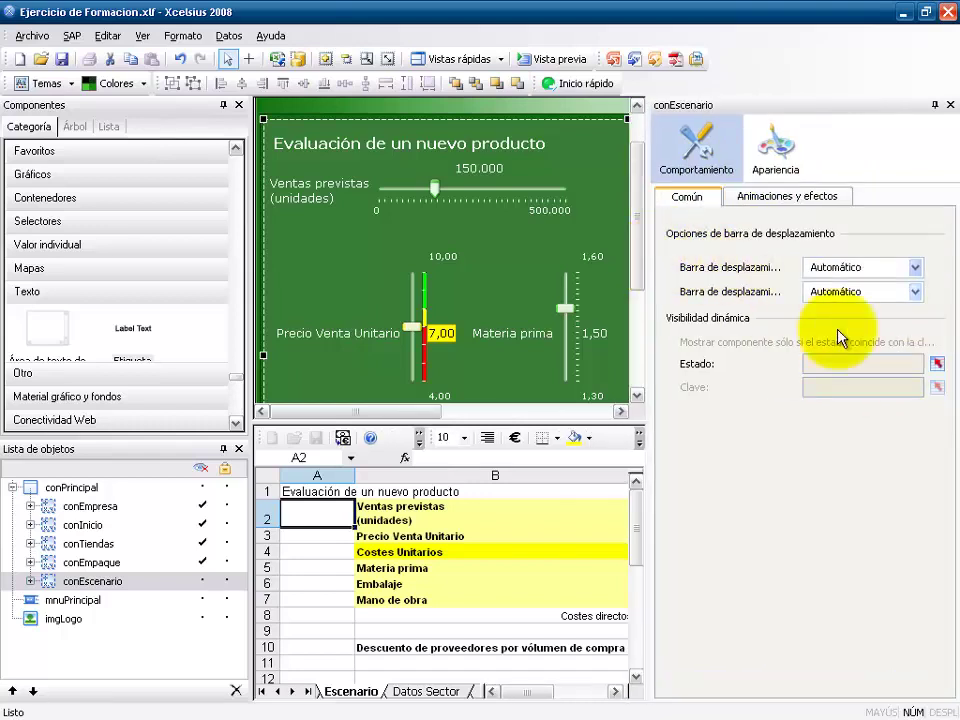
click(937, 364)
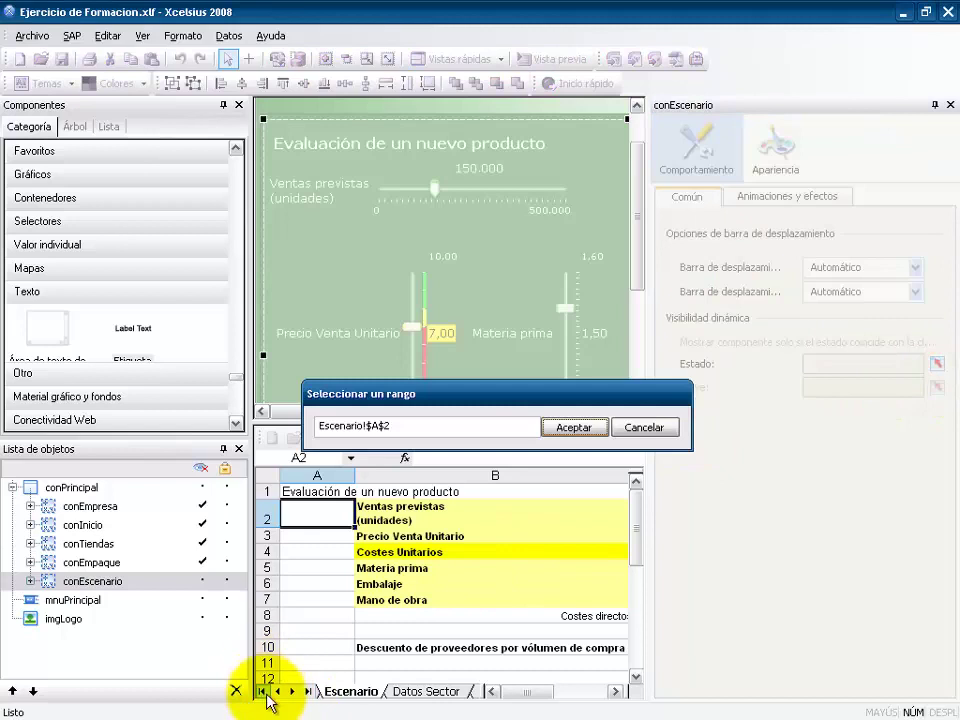
click(266, 692)
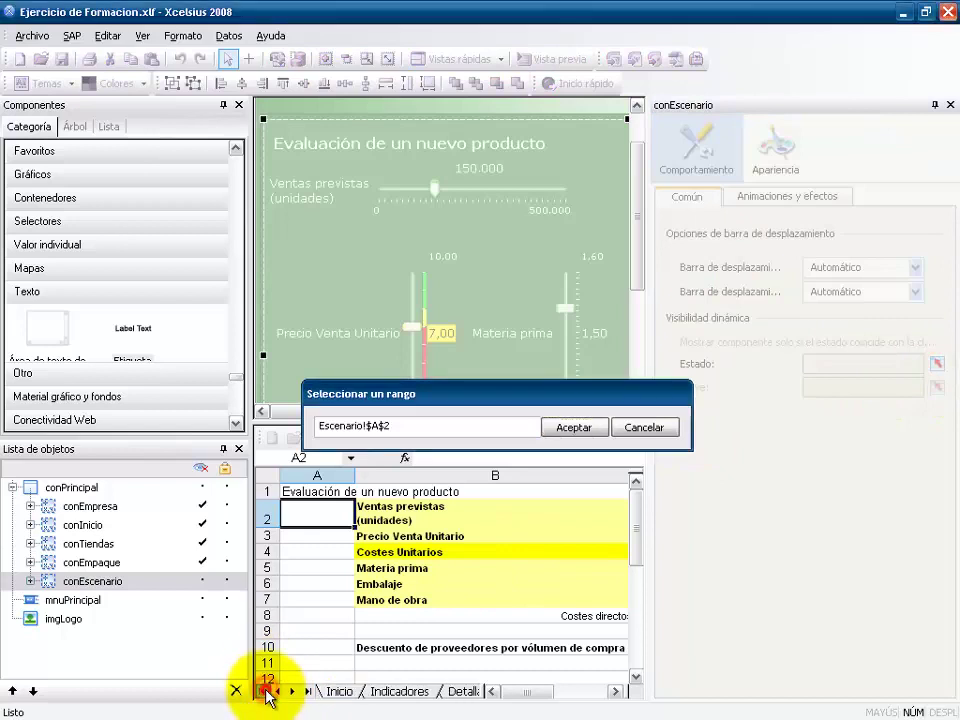
click(340, 692)
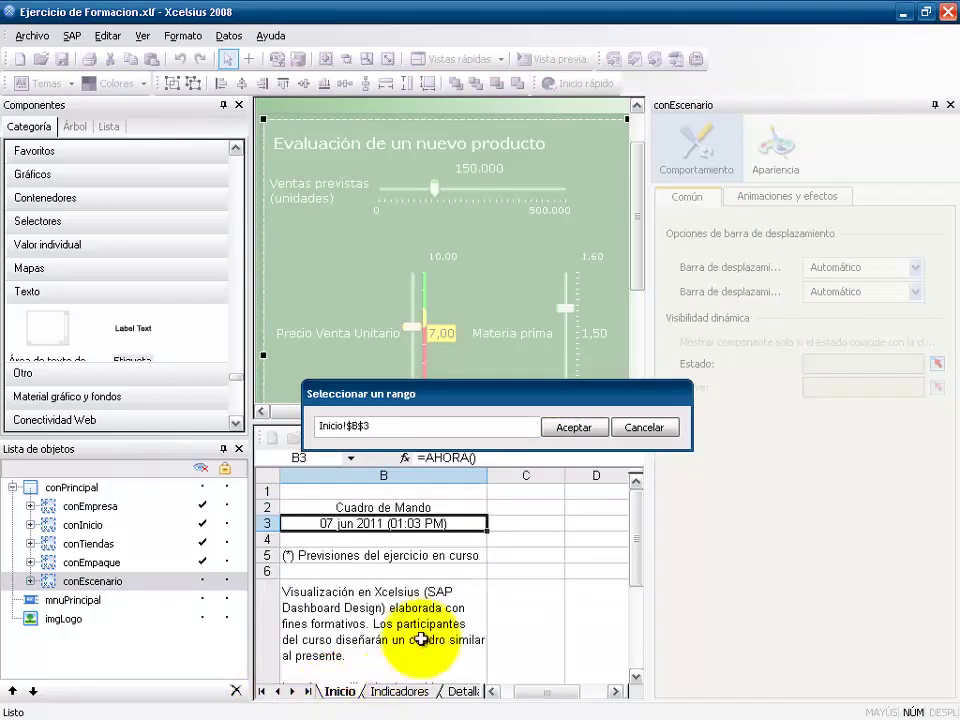
click(636, 678)
click(636, 679)
click(636, 481)
click(636, 481)
click(636, 481)
click(636, 481)
click(636, 481)
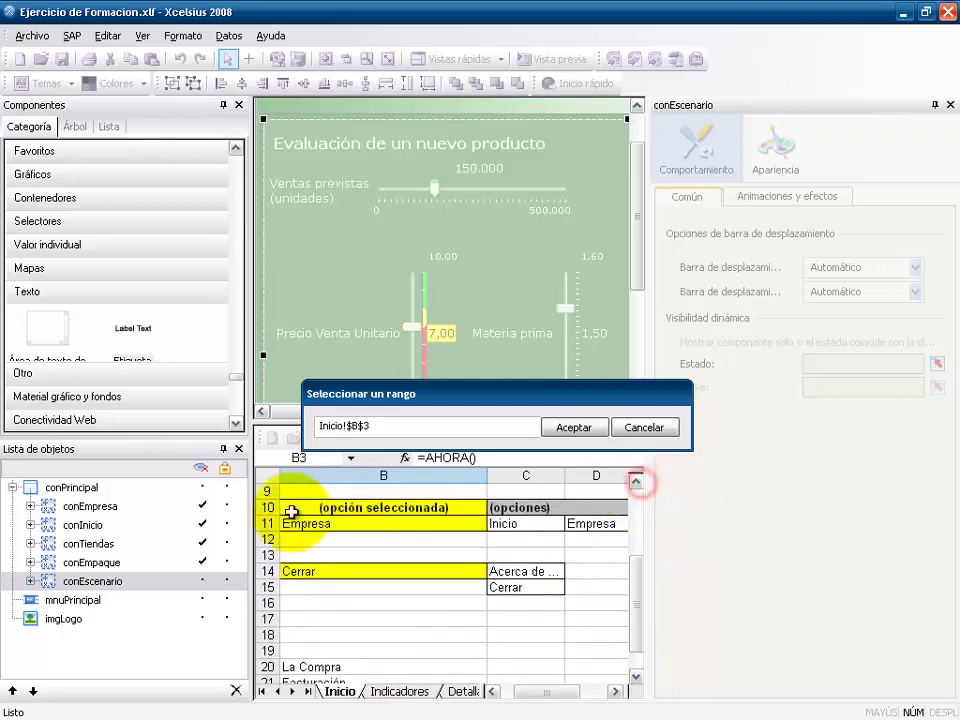
click(317, 524)
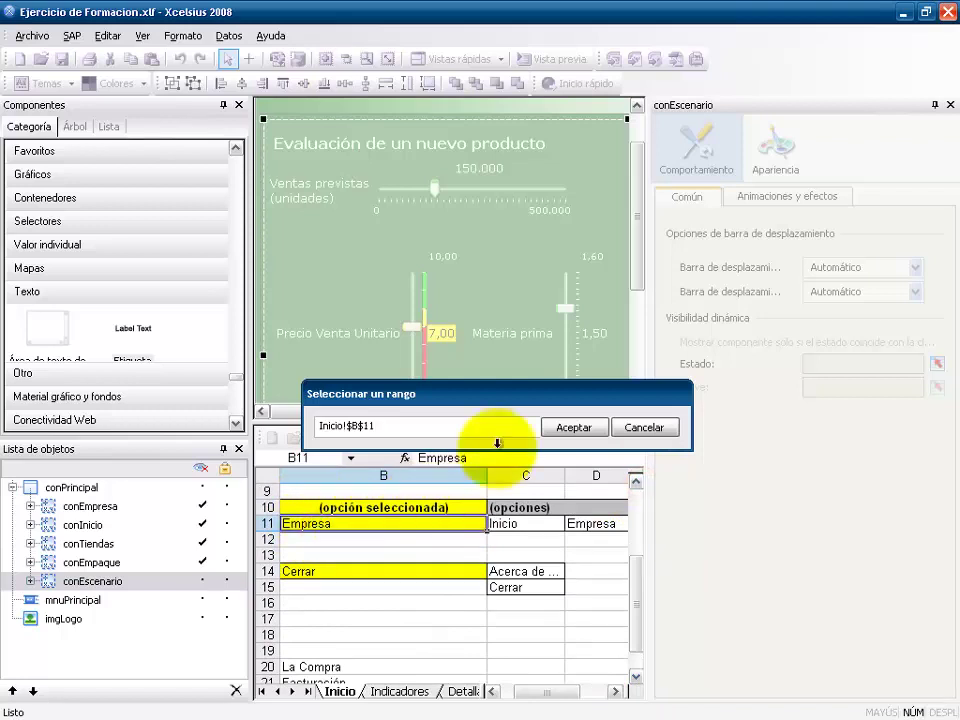
click(560, 427)
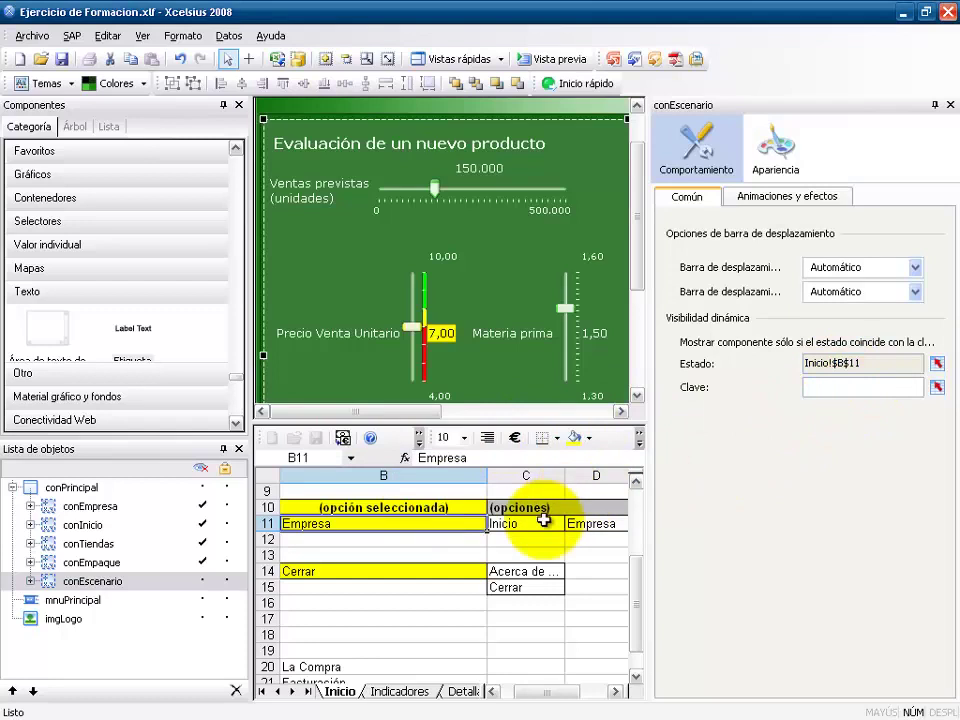
Step: Link the dynamic visibility key (Clave) of the conEscenario container to cell Inicio!$G$11 and save the dashboard
click(543, 521)
key(Right)
key(Right)
key(Right)
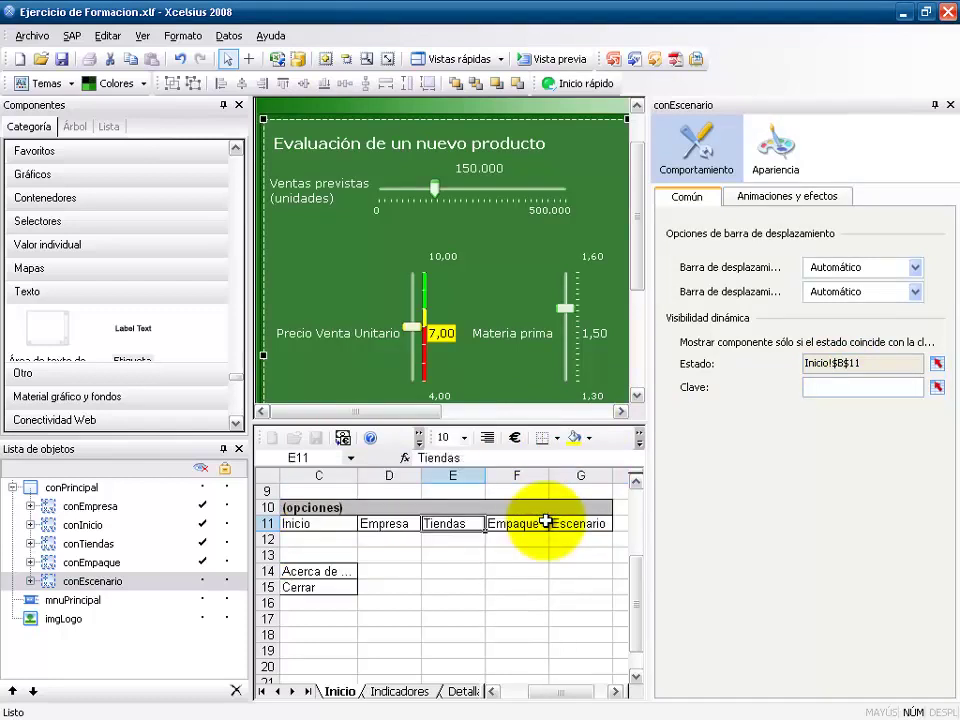
key(Right)
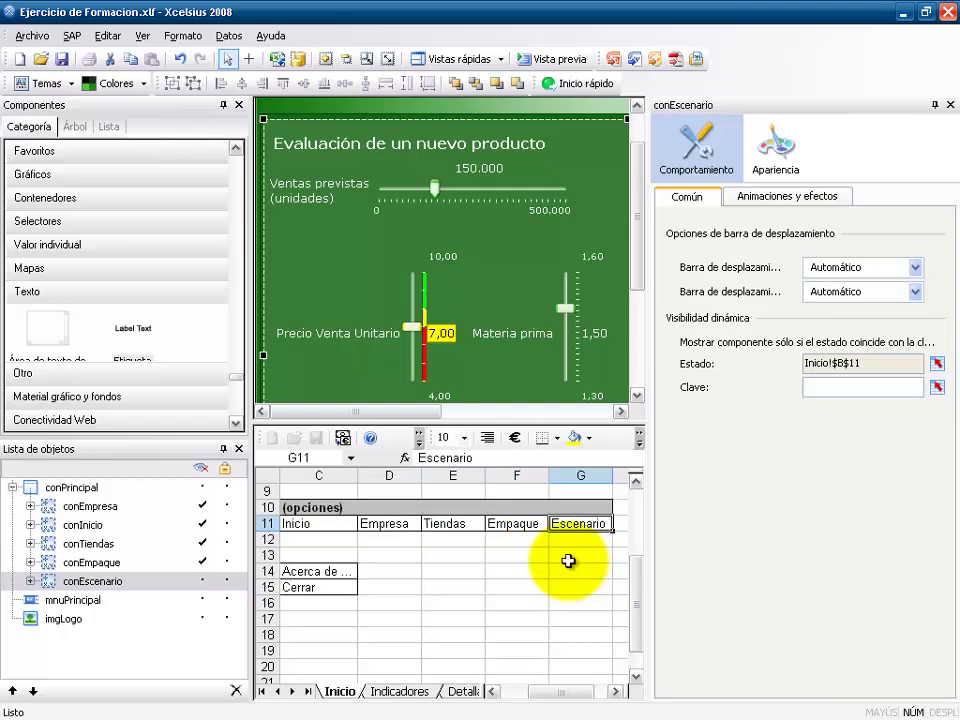
click(936, 388)
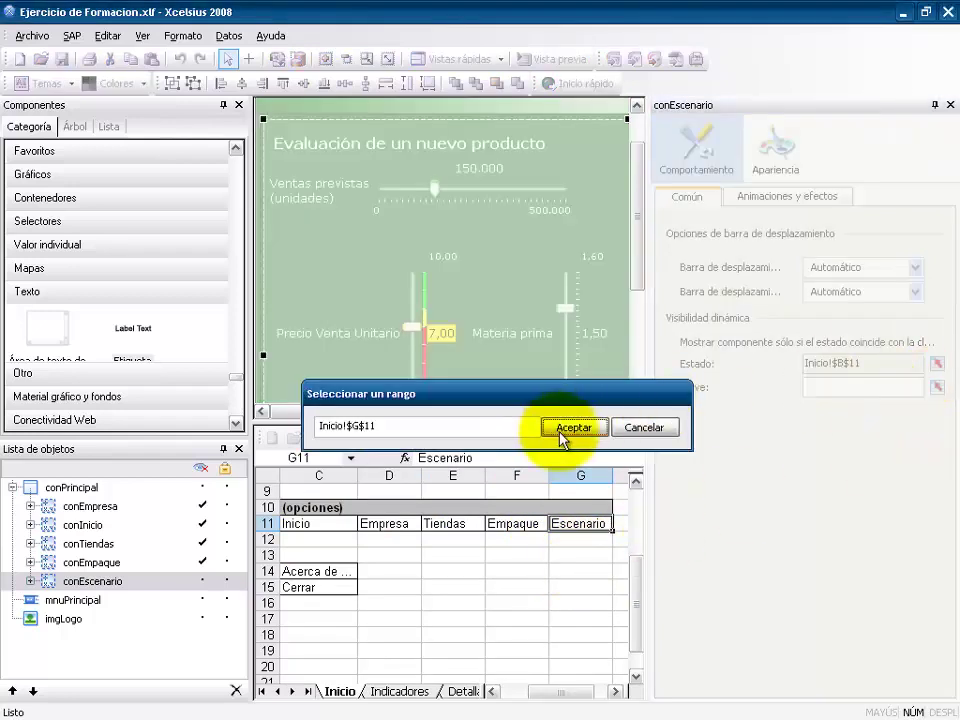
drag(606, 397, 548, 399)
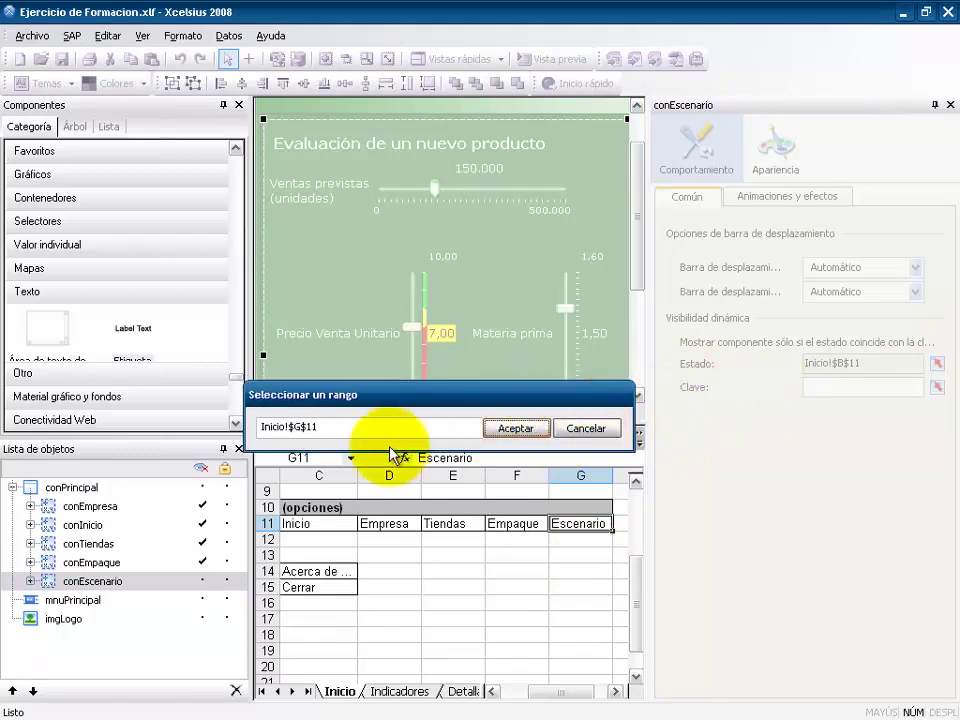
click(514, 429)
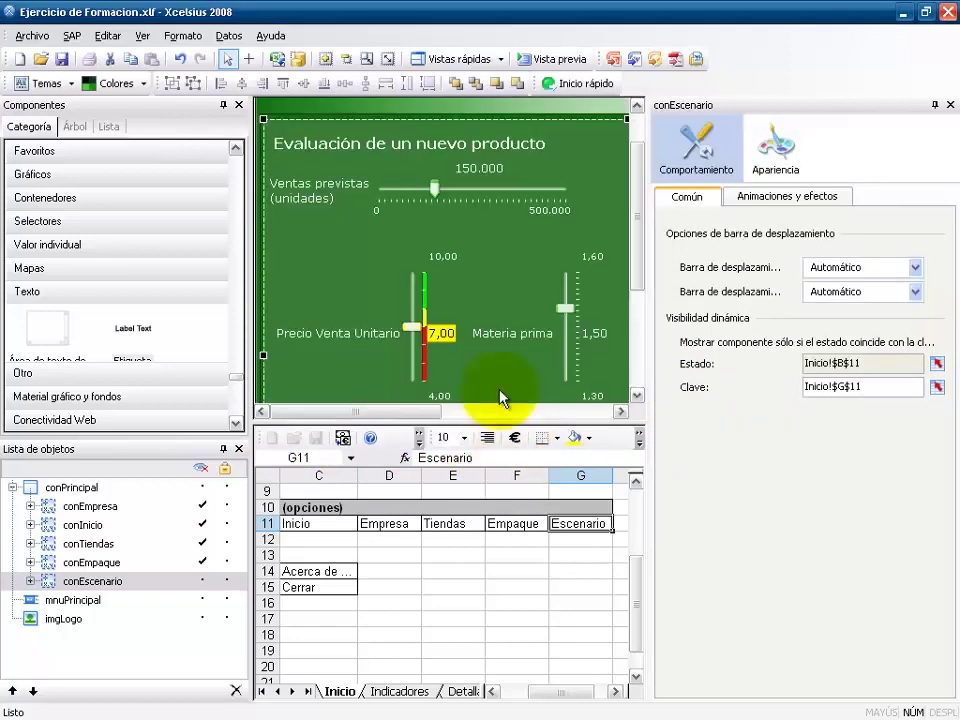
click(61, 59)
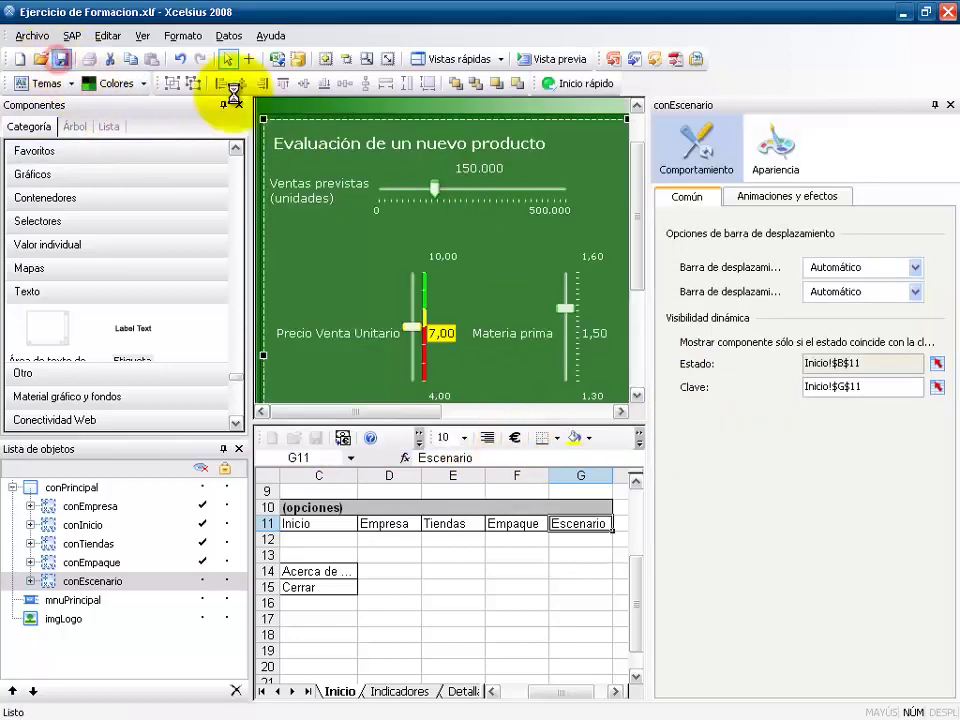
Step: Preview the dashboard's Escenario page and try the sliders with Ventas previstas at 155.625, Precio Venta Unitario at 5,32 and Materia prima at 1,38
click(553, 60)
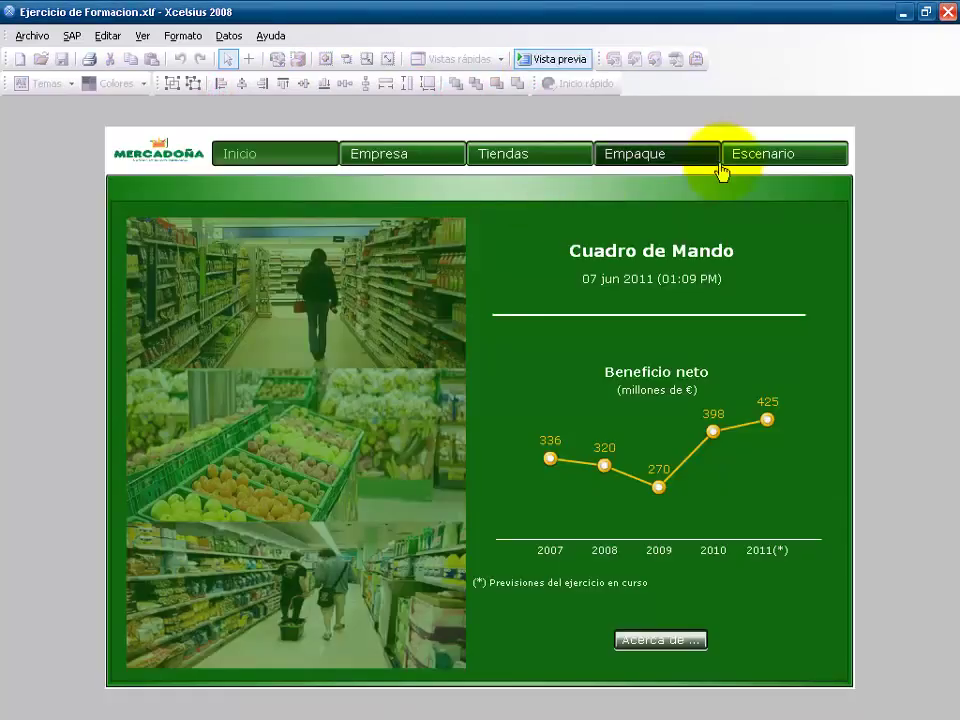
click(767, 158)
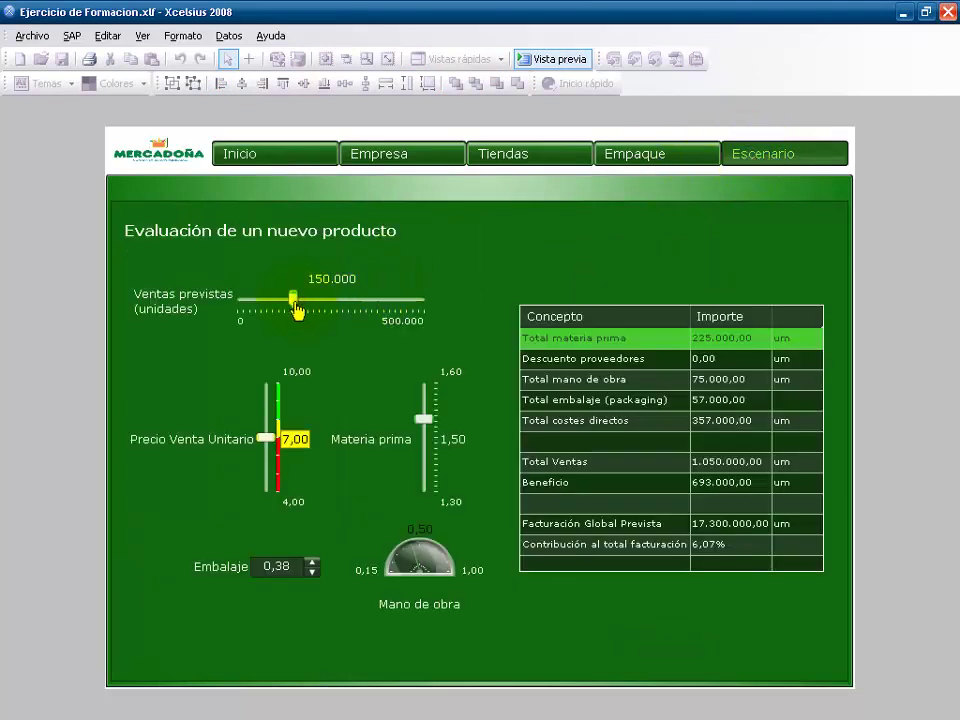
drag(293, 299, 332, 299)
drag(341, 298, 295, 298)
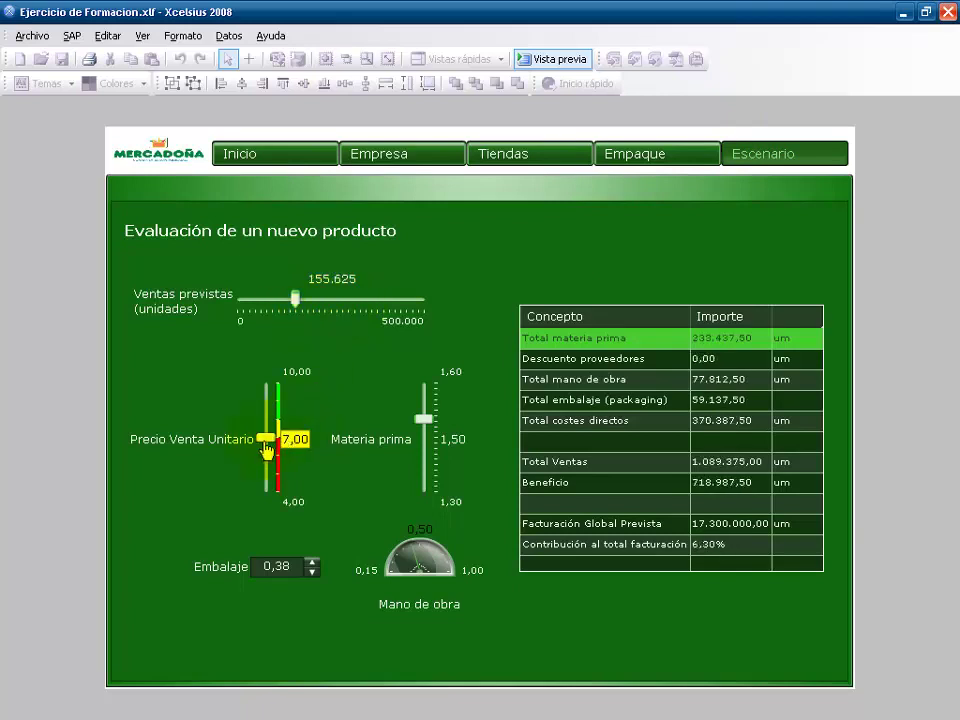
drag(268, 436, 268, 468)
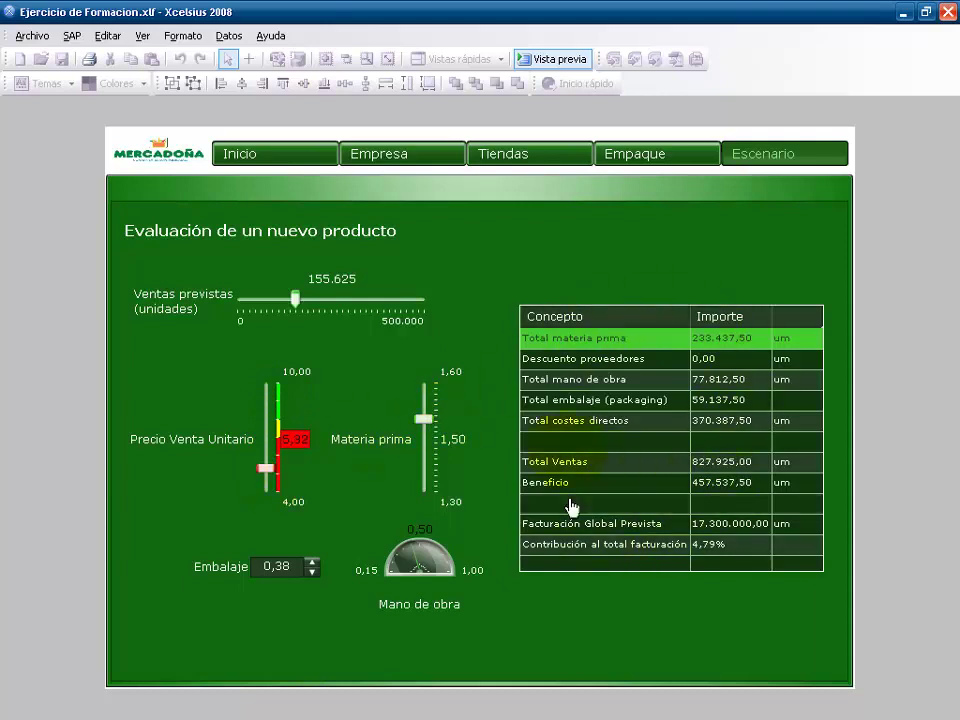
drag(424, 418, 424, 461)
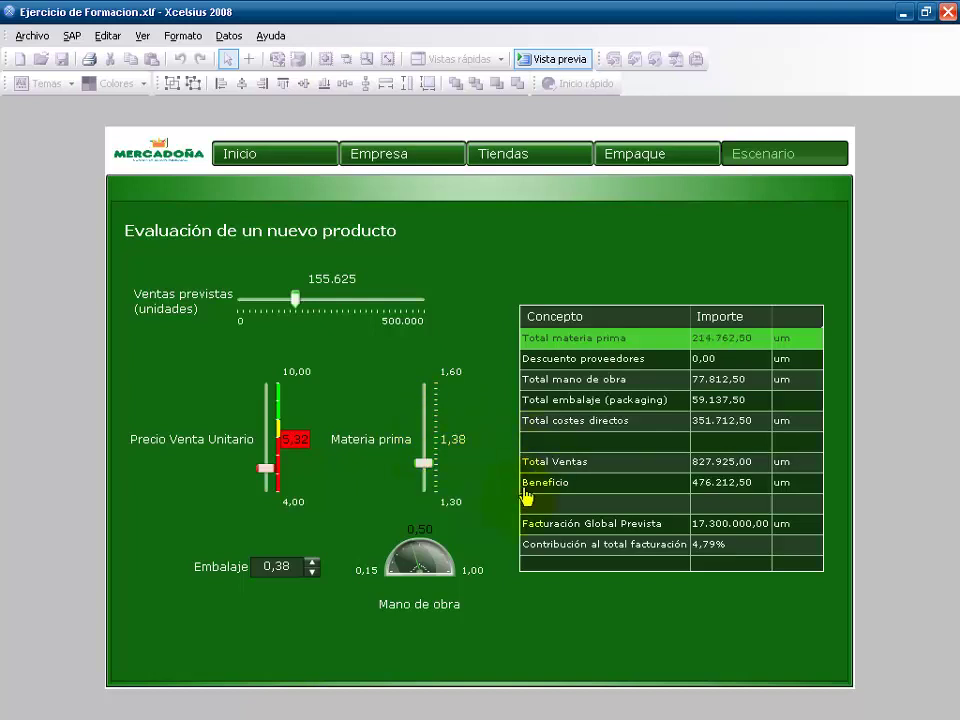
Step: Test the Embalaje spinner up to 0,42, down to 0,37 and back to 0,40, and set the Mano de obra gauge to 0,56
click(311, 562)
click(311, 563)
click(311, 563)
click(311, 563)
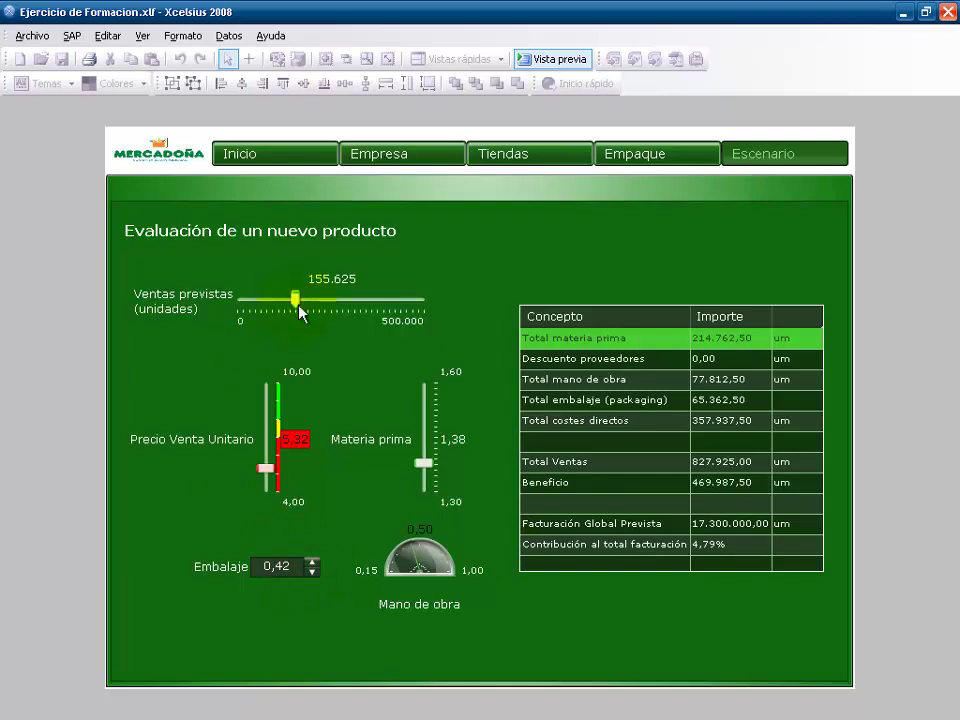
click(312, 572)
click(312, 572)
click(312, 572)
click(312, 572)
click(312, 572)
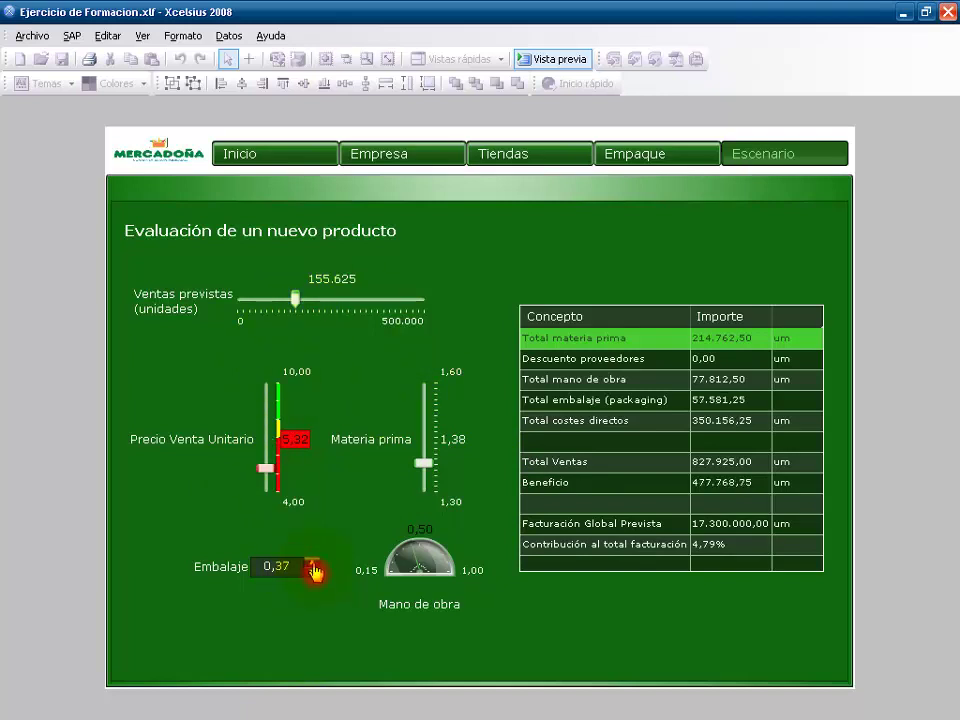
click(312, 562)
click(312, 562)
click(312, 562)
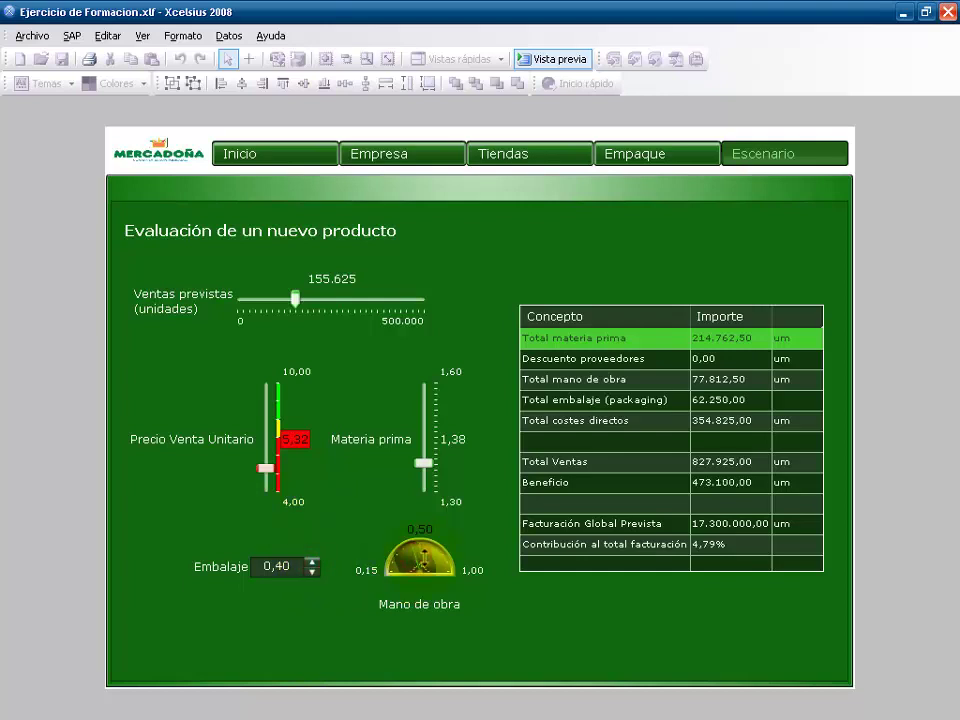
drag(417, 560, 466, 563)
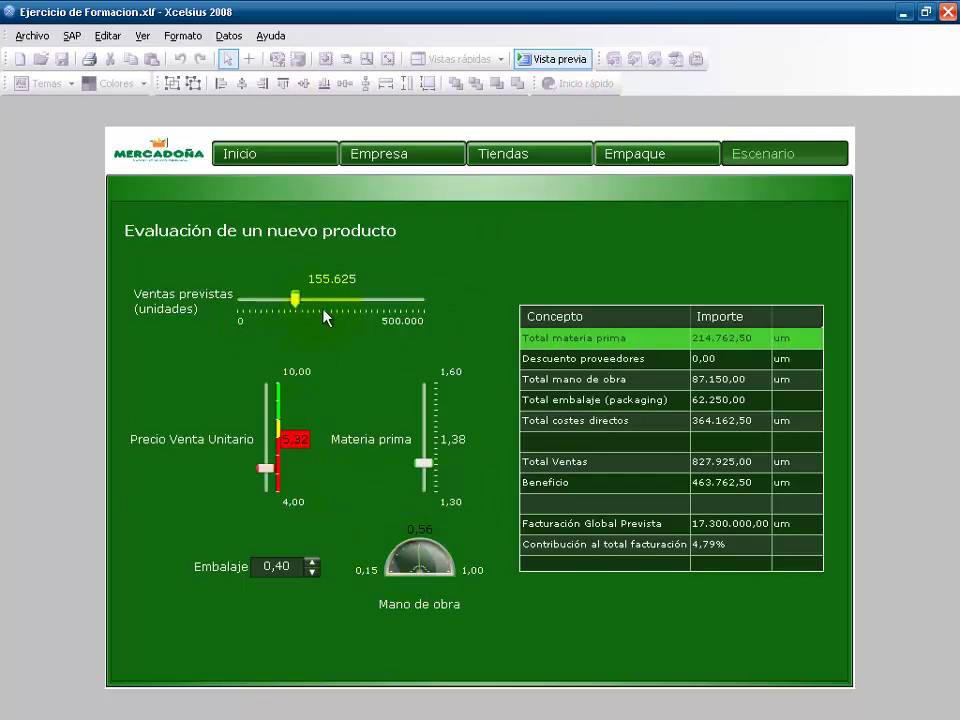
Step: Leave the preview and narrow the properties pane to enlarge the canvas area
click(556, 60)
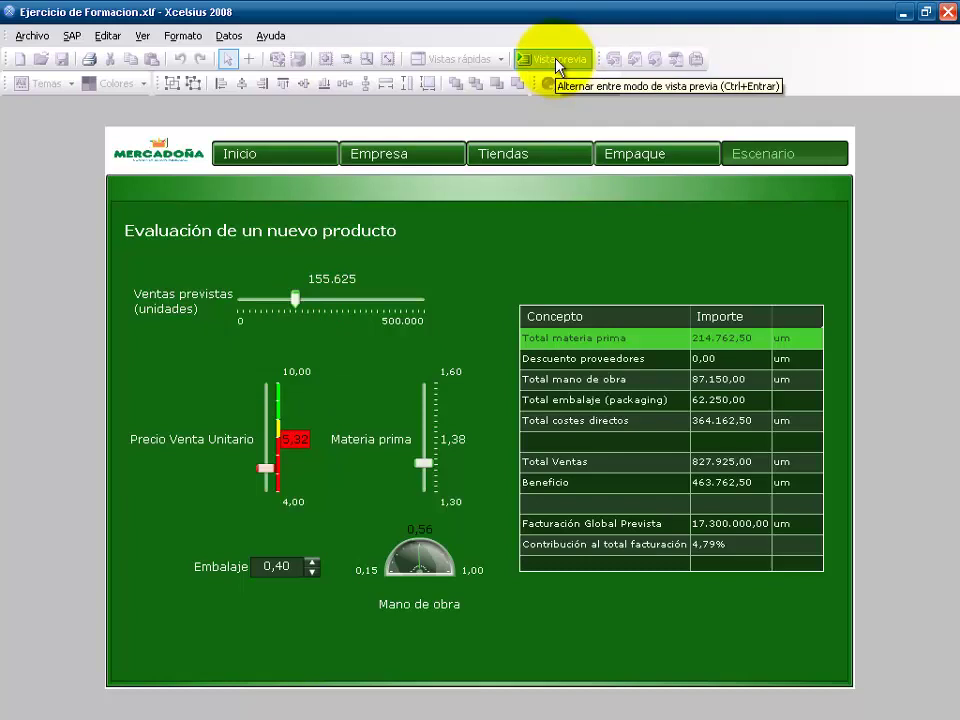
click(556, 60)
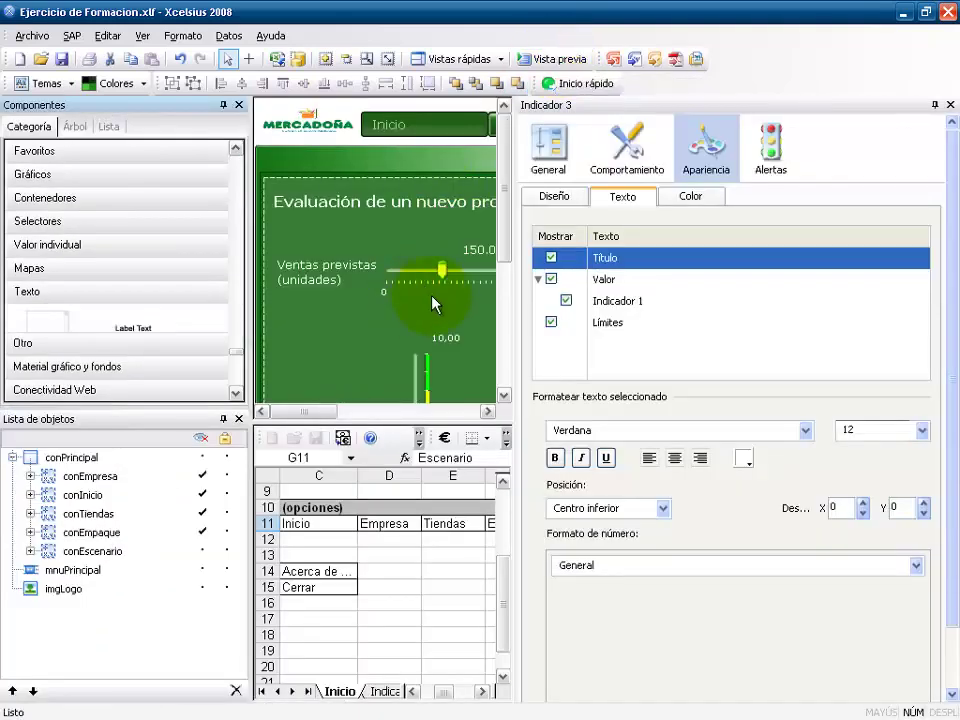
drag(517, 295, 652, 298)
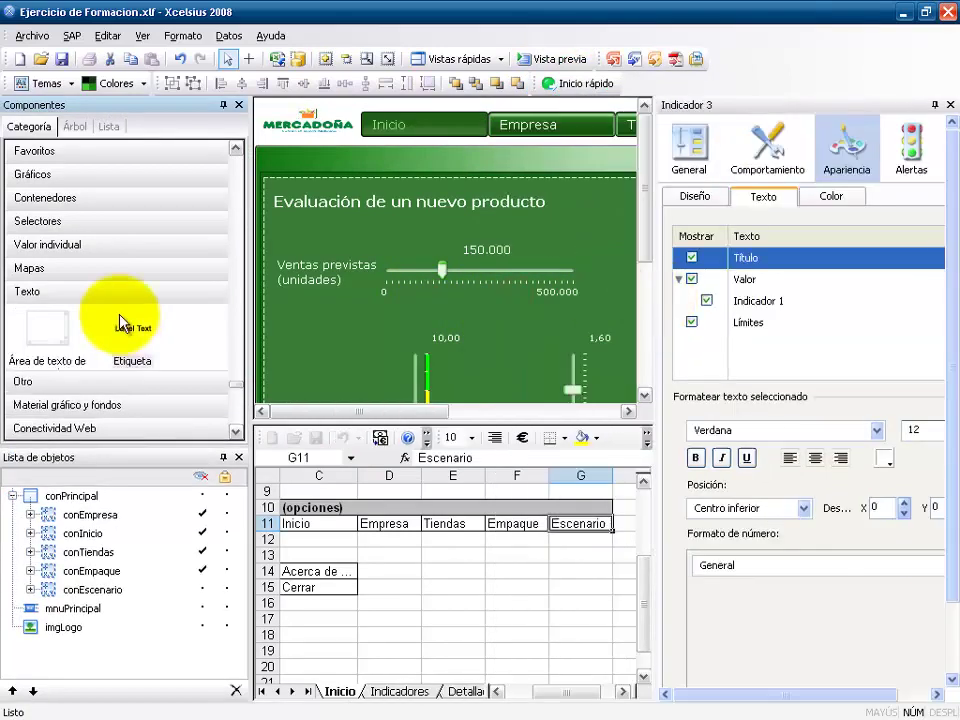
Step: Add a horizontal slider (Control deslizante horizontal) to the Escenario page and fit it to the gauge's width across the base of the Mano de obra gauge
click(88, 250)
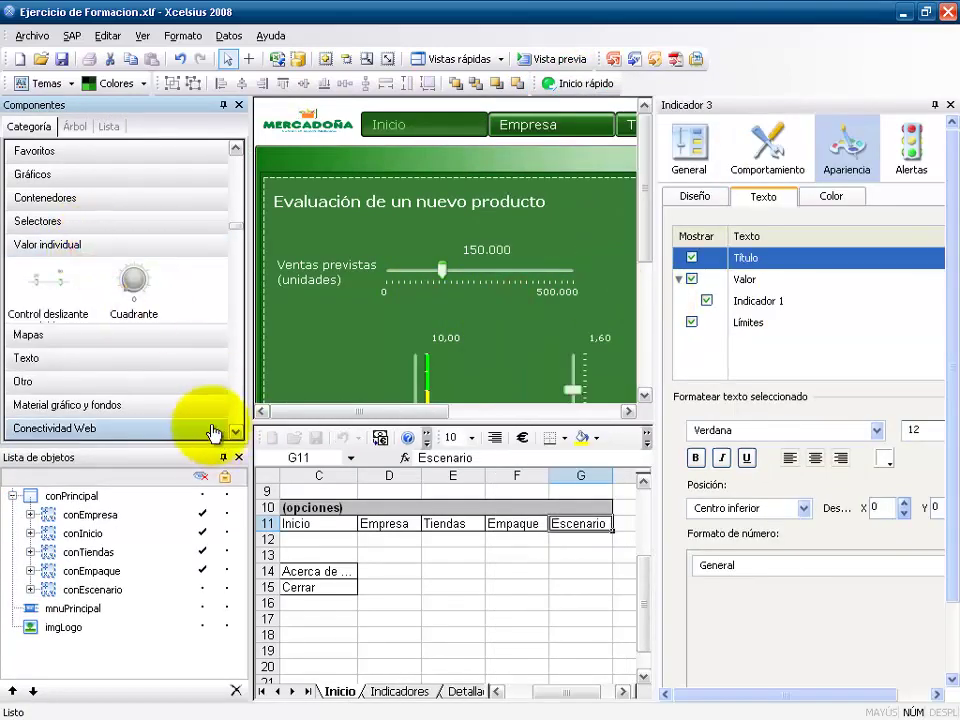
drag(208, 446, 206, 512)
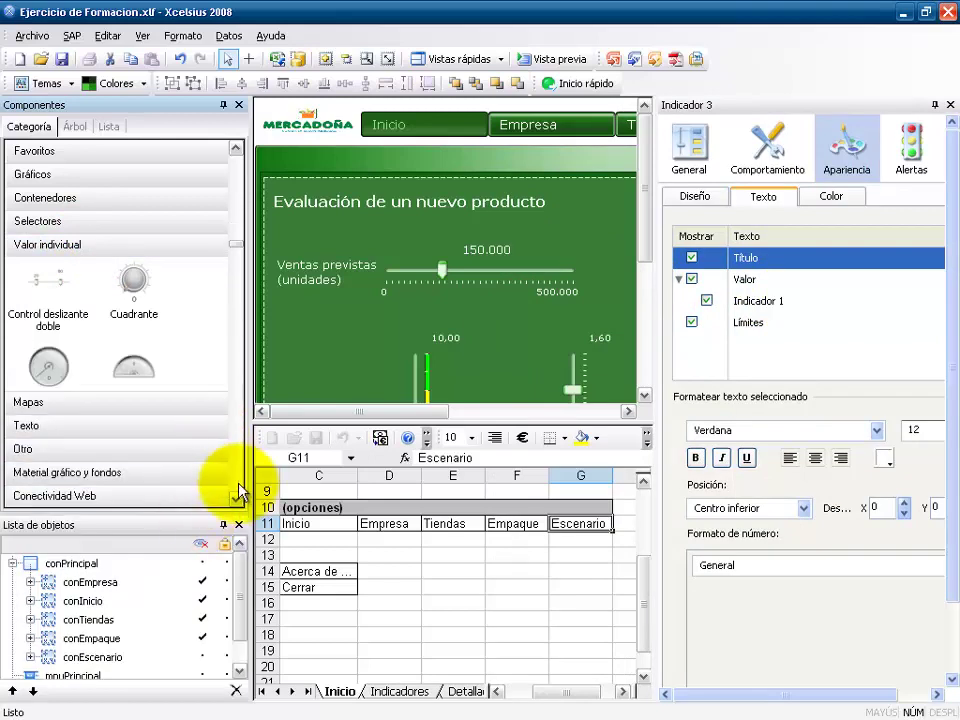
click(237, 497)
click(237, 497)
click(237, 497)
click(237, 497)
click(237, 497)
click(237, 497)
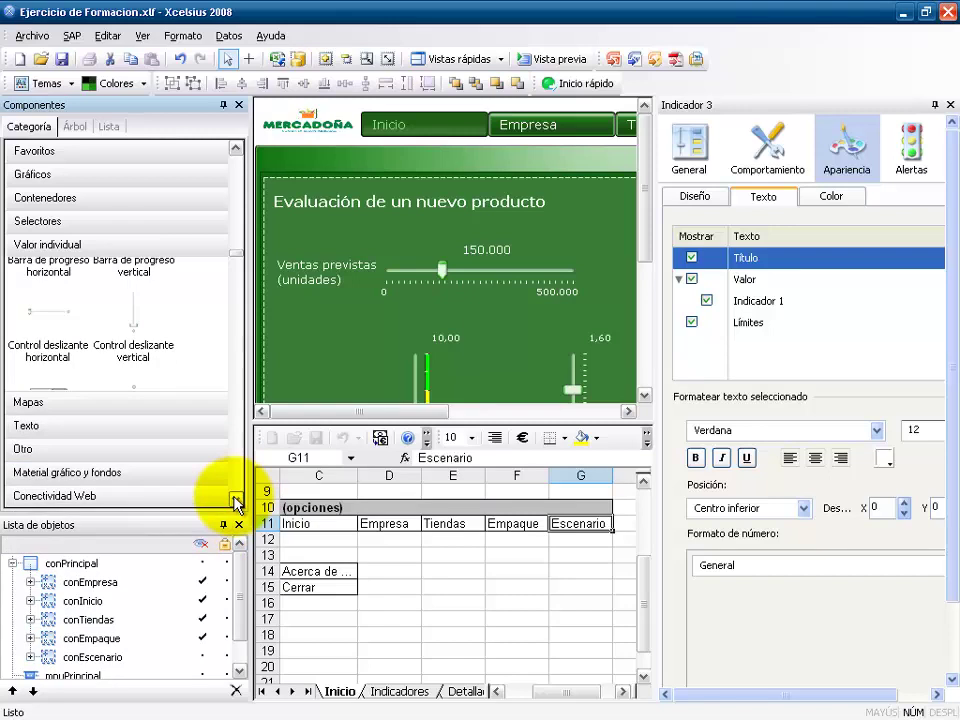
click(45, 352)
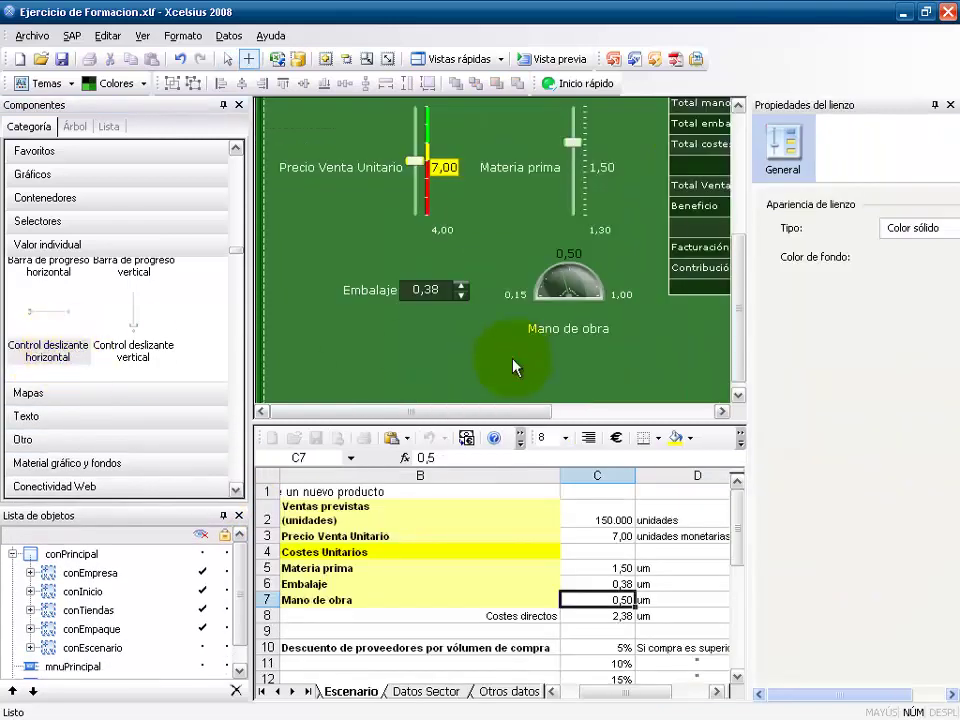
click(513, 367)
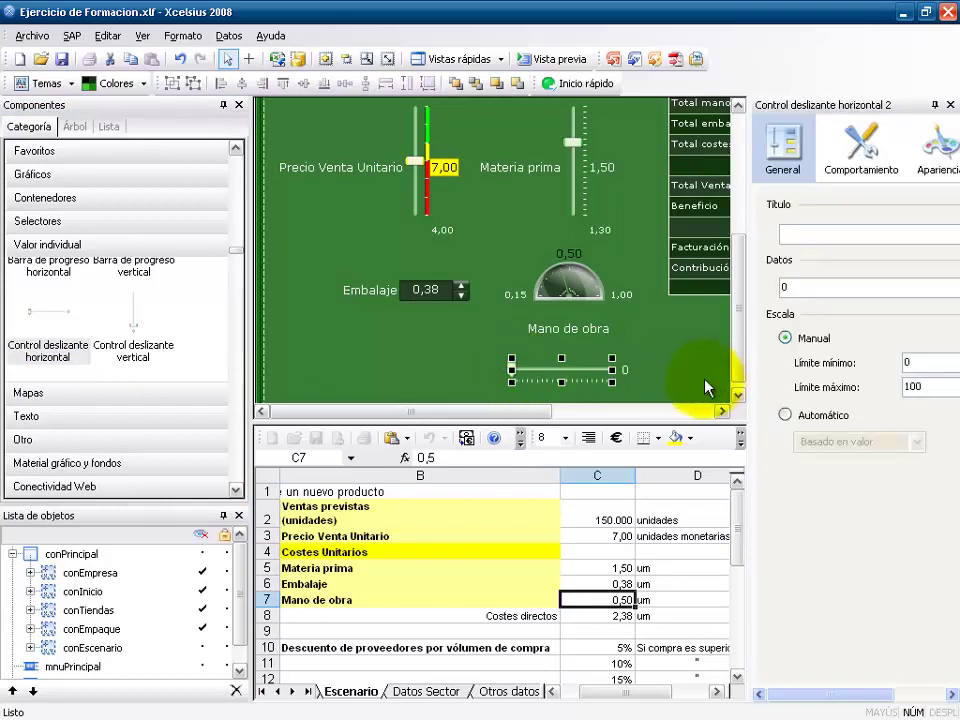
drag(705, 386, 614, 384)
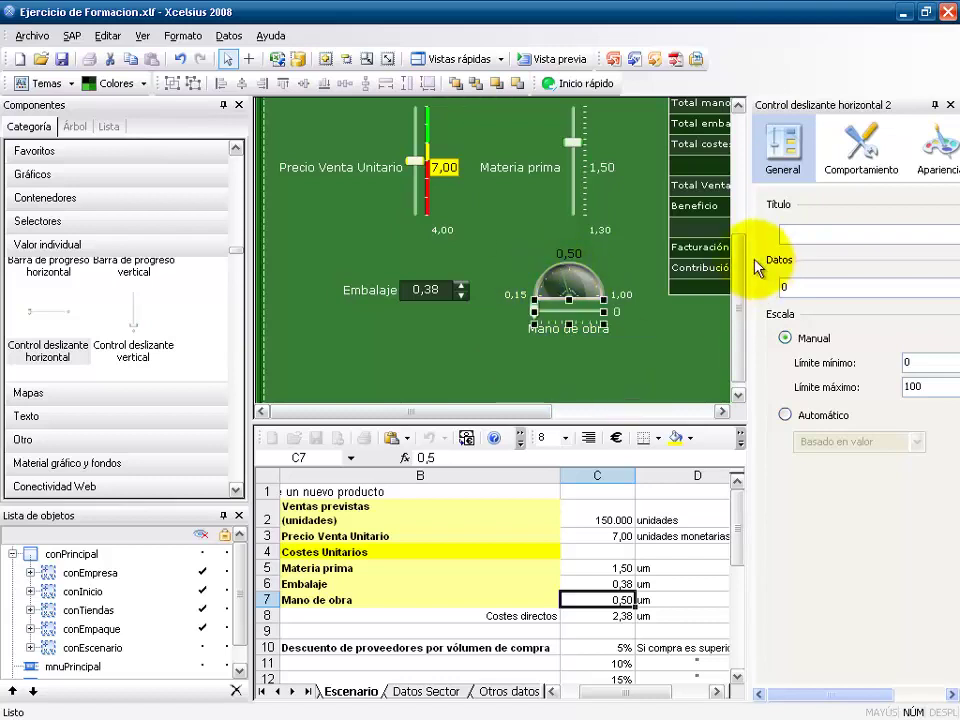
Step: Link the new horizontal slider's data to the Mano de obra value in cell Escenario!$C$7
drag(757, 265, 636, 265)
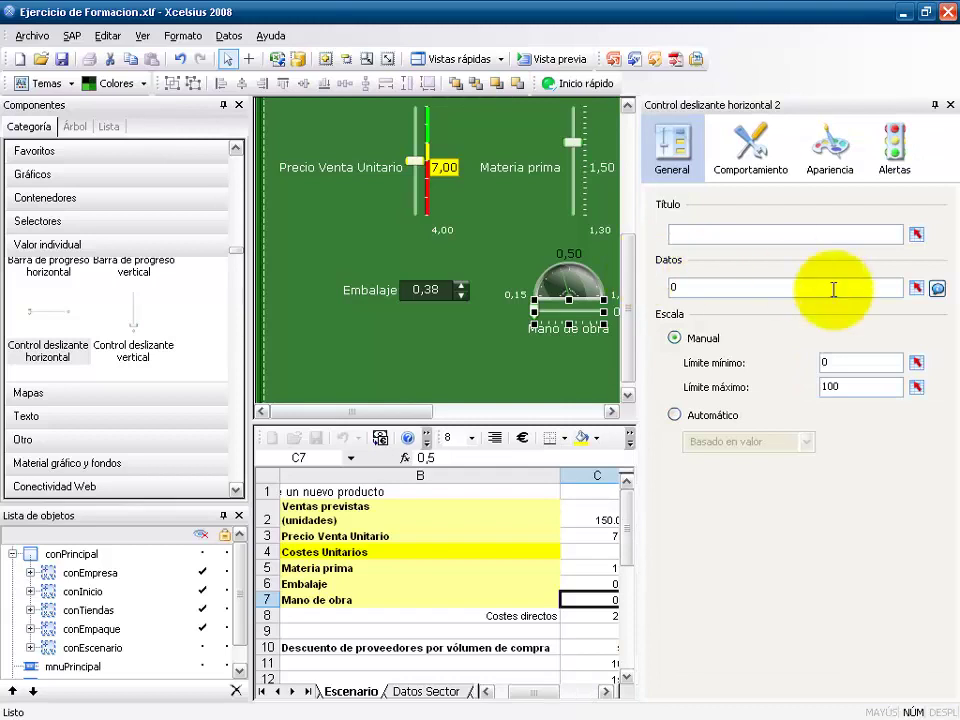
click(917, 286)
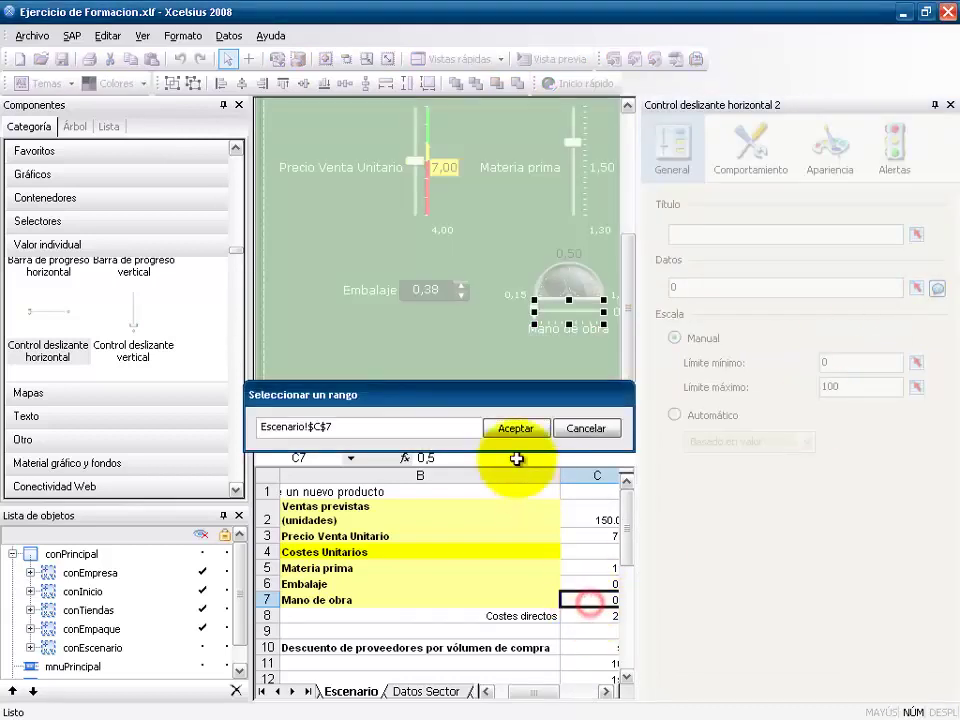
click(505, 427)
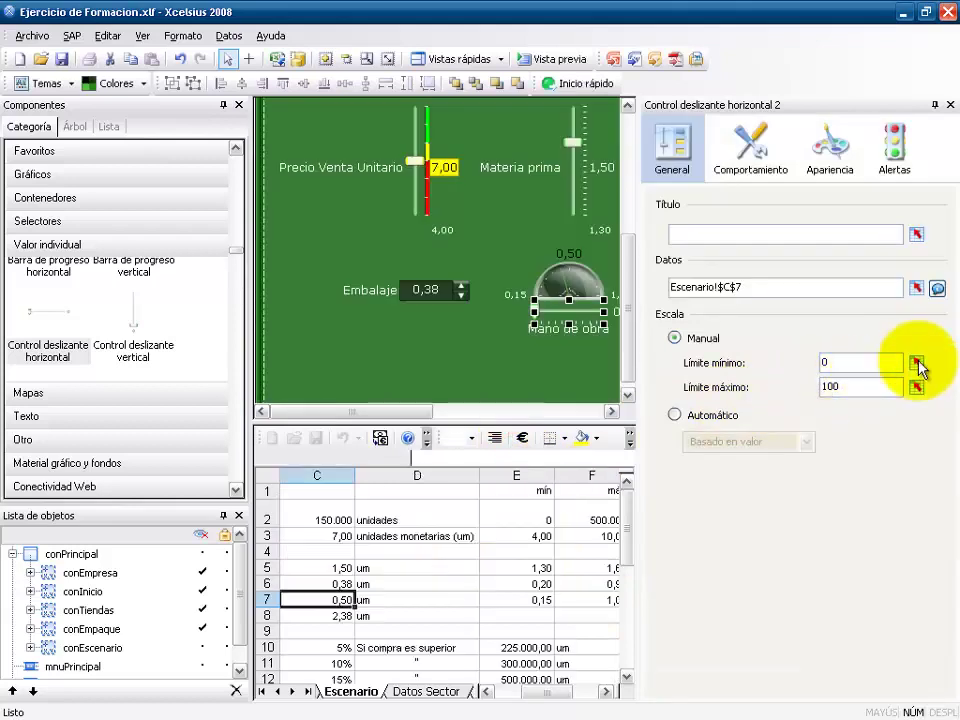
Step: Link the new slider's minimum limit to cell Escenario!$E$7 and its maximum limit to cell Escenario!$F$7
click(917, 364)
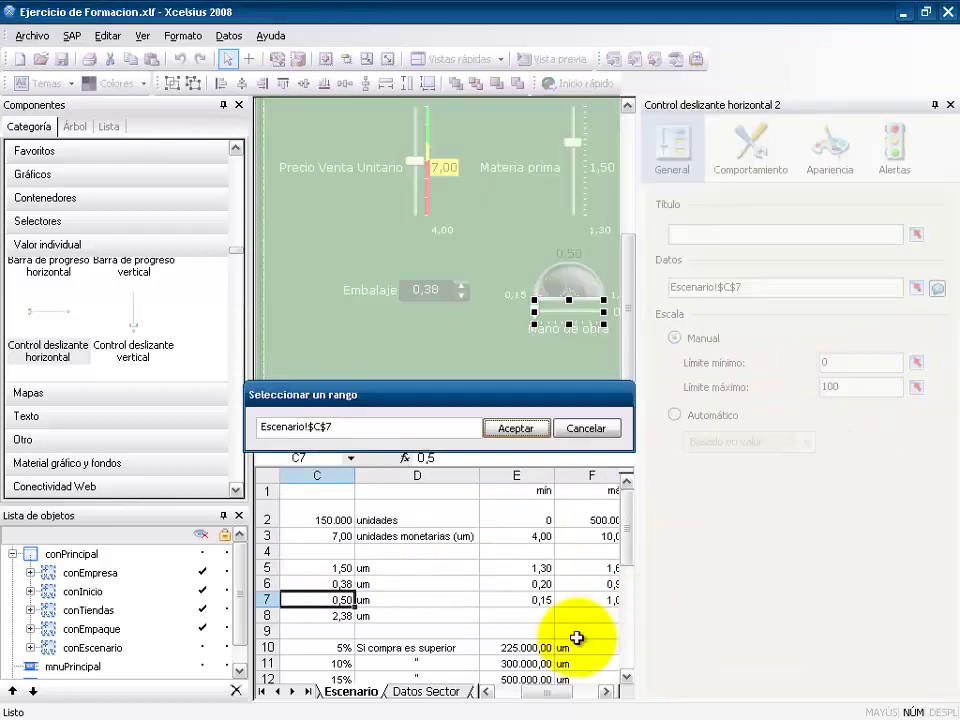
click(510, 600)
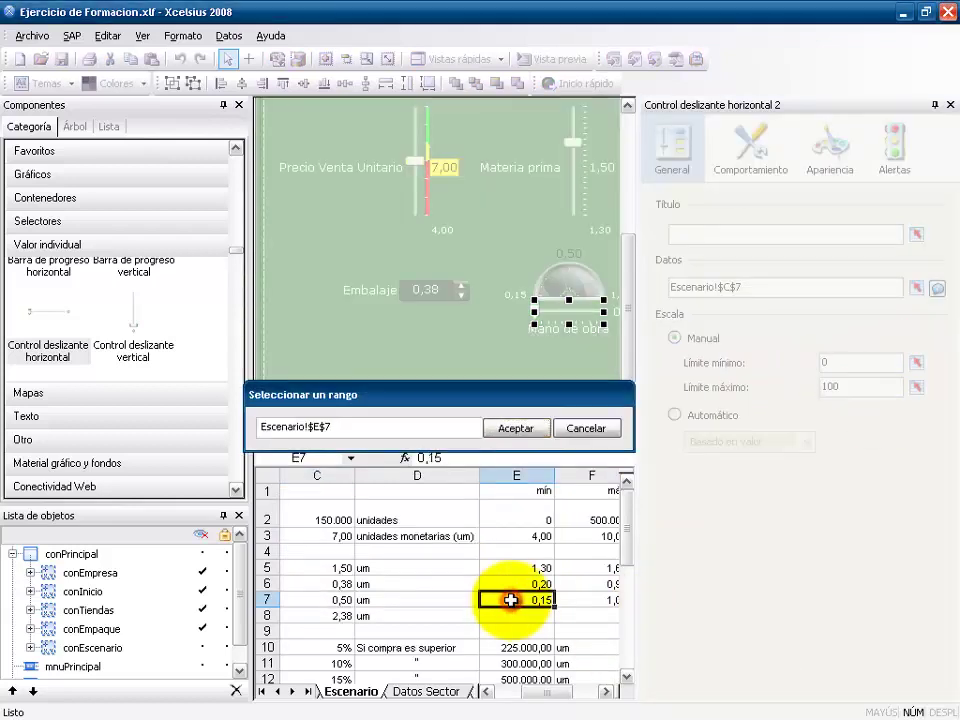
click(520, 428)
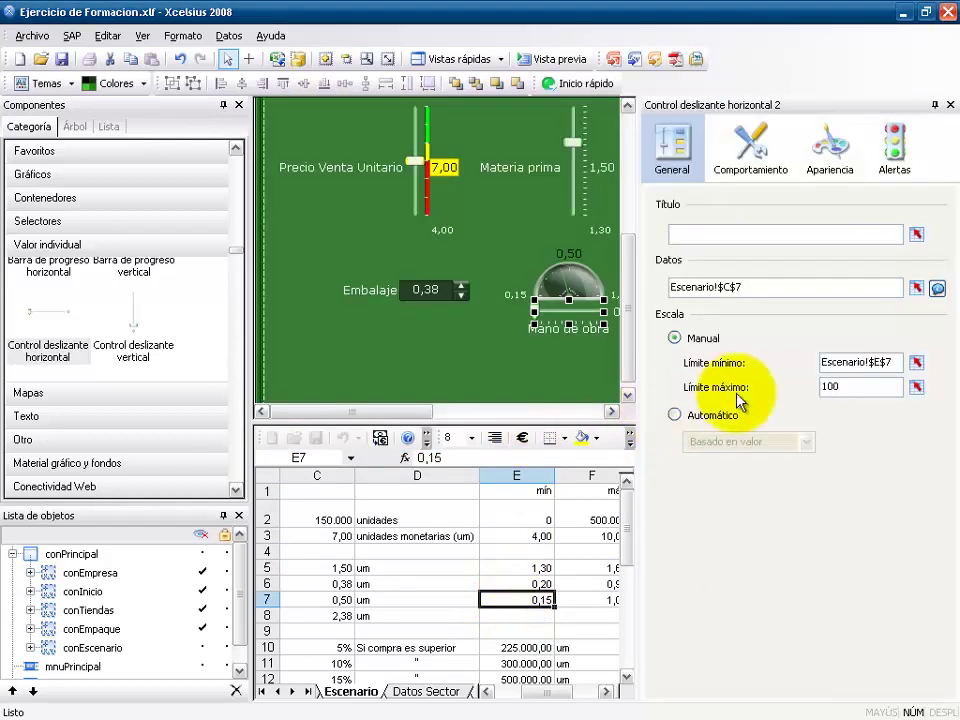
click(917, 386)
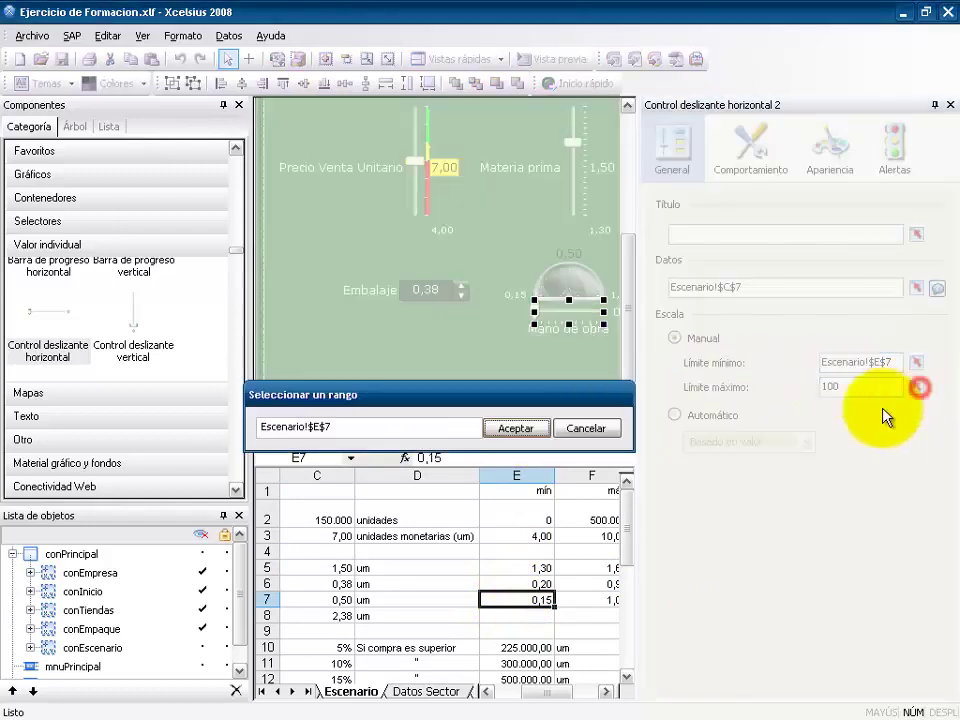
click(590, 600)
click(516, 428)
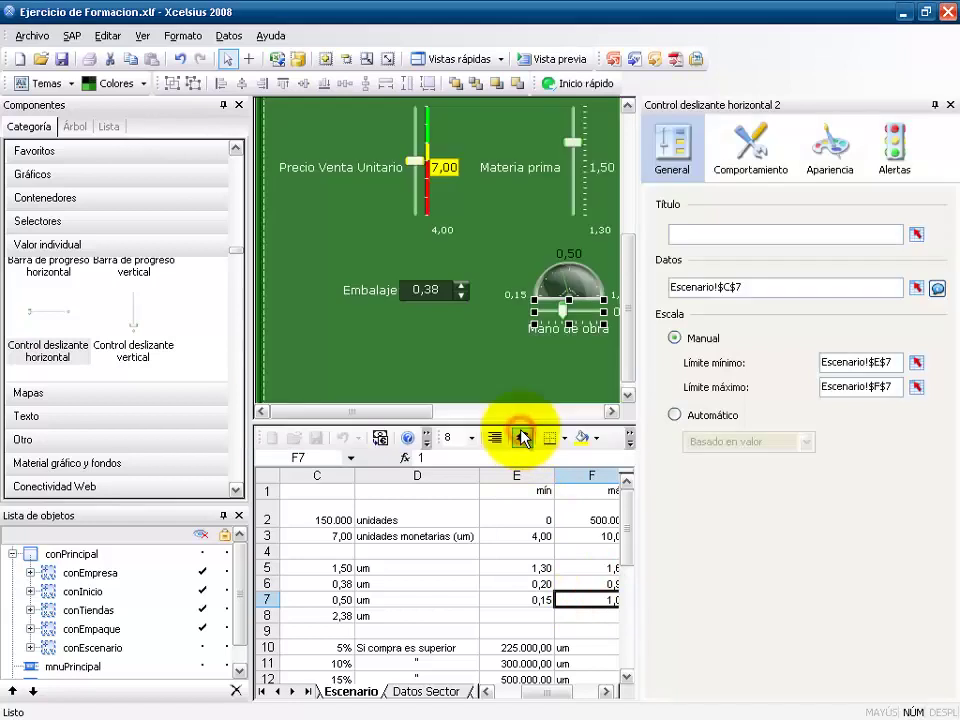
Step: Hide the title (Título) and value (Valor) texts of the new horizontal slider
click(834, 176)
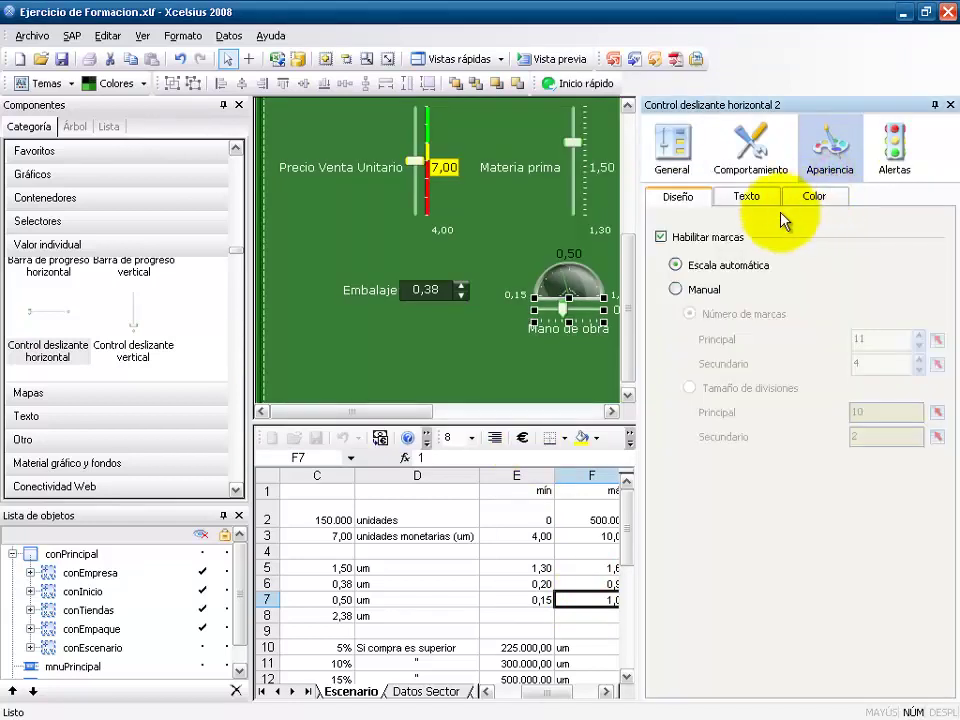
click(747, 199)
click(680, 258)
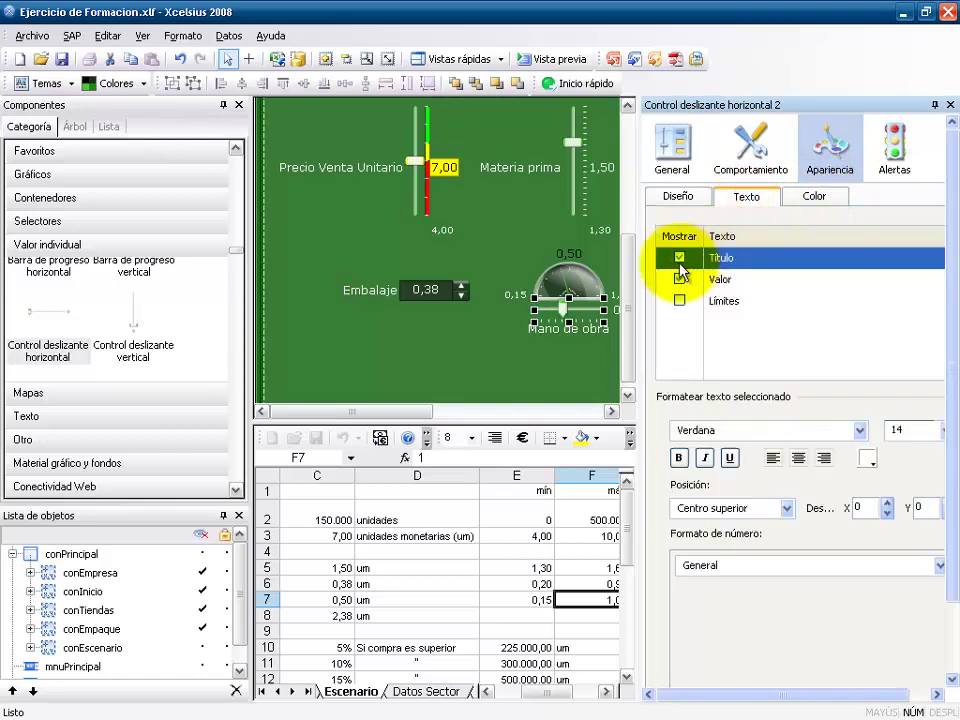
click(680, 279)
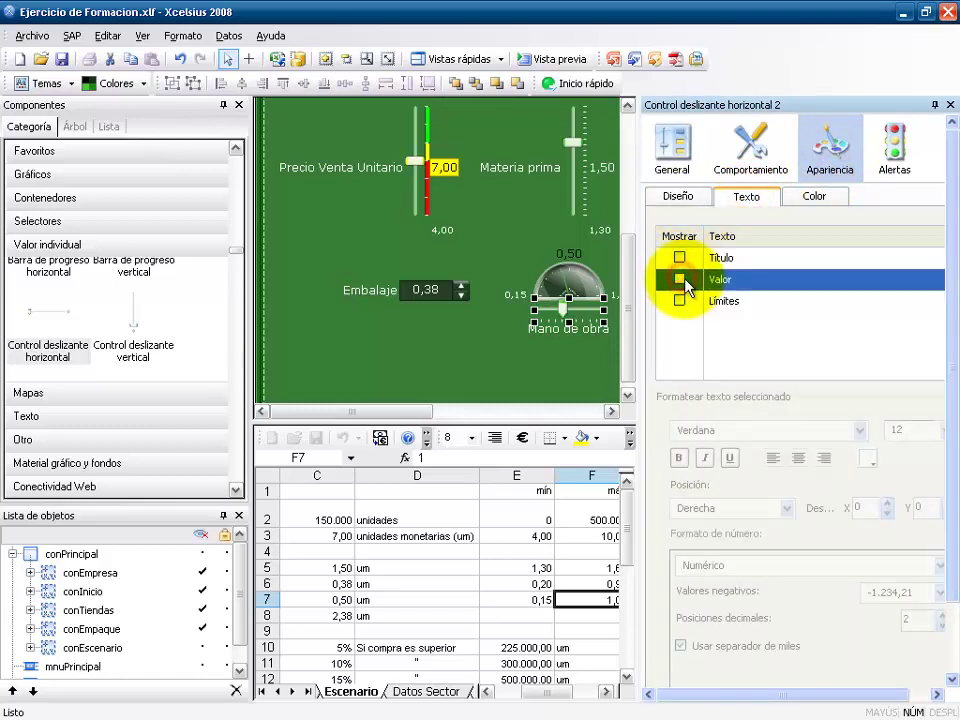
Step: Set the vertical (Y) offset of the Mano de obra gauge's title to -4 so it sits lower beneath the slider
click(583, 281)
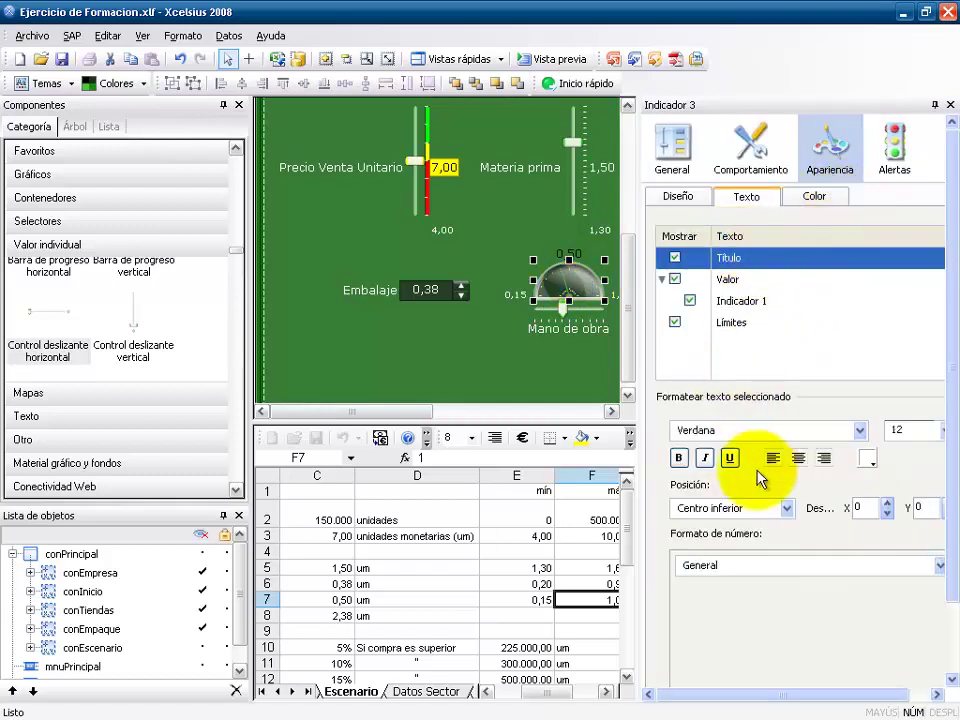
click(932, 508)
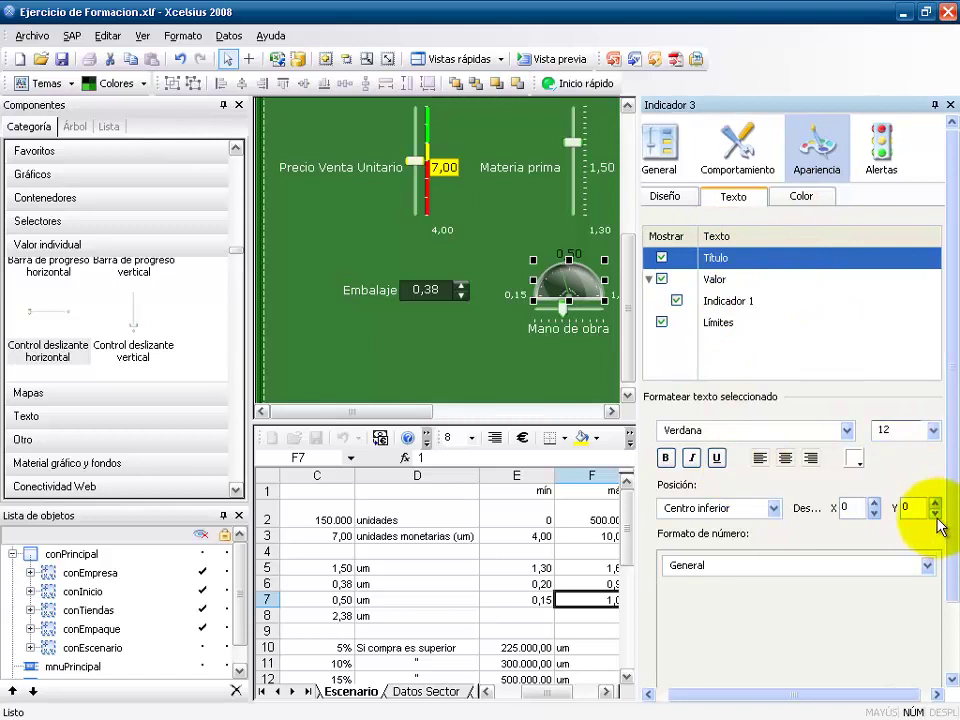
click(936, 513)
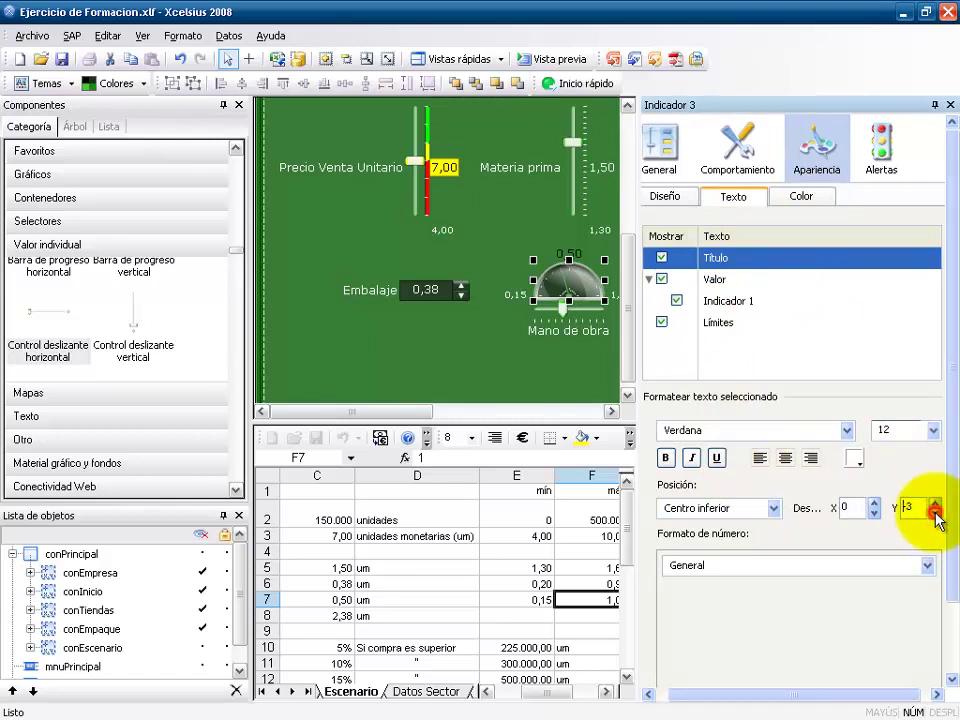
click(936, 513)
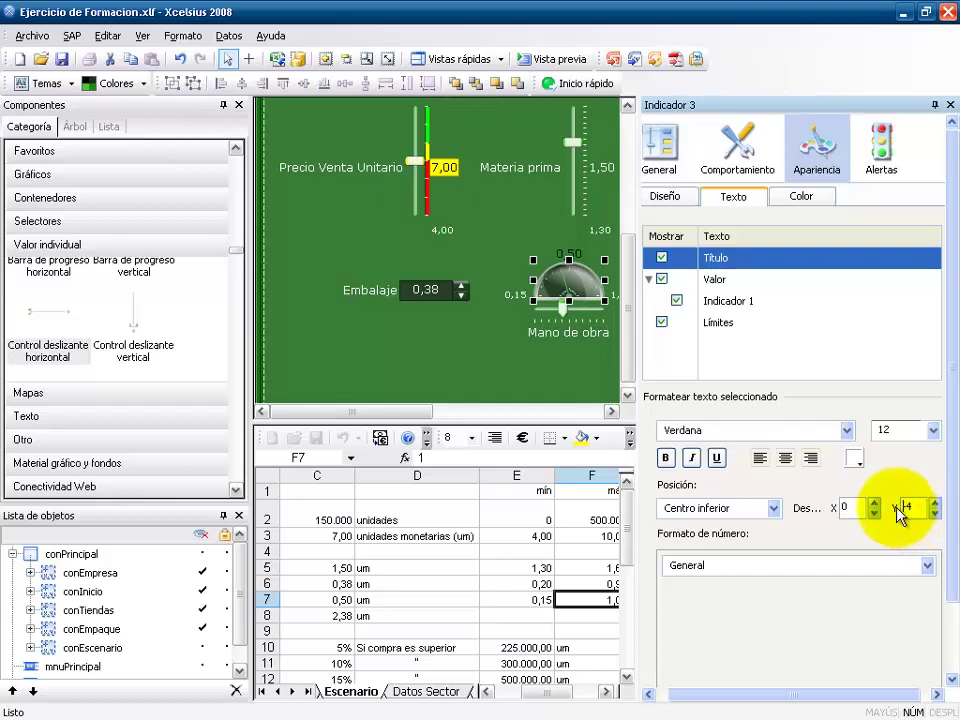
click(529, 380)
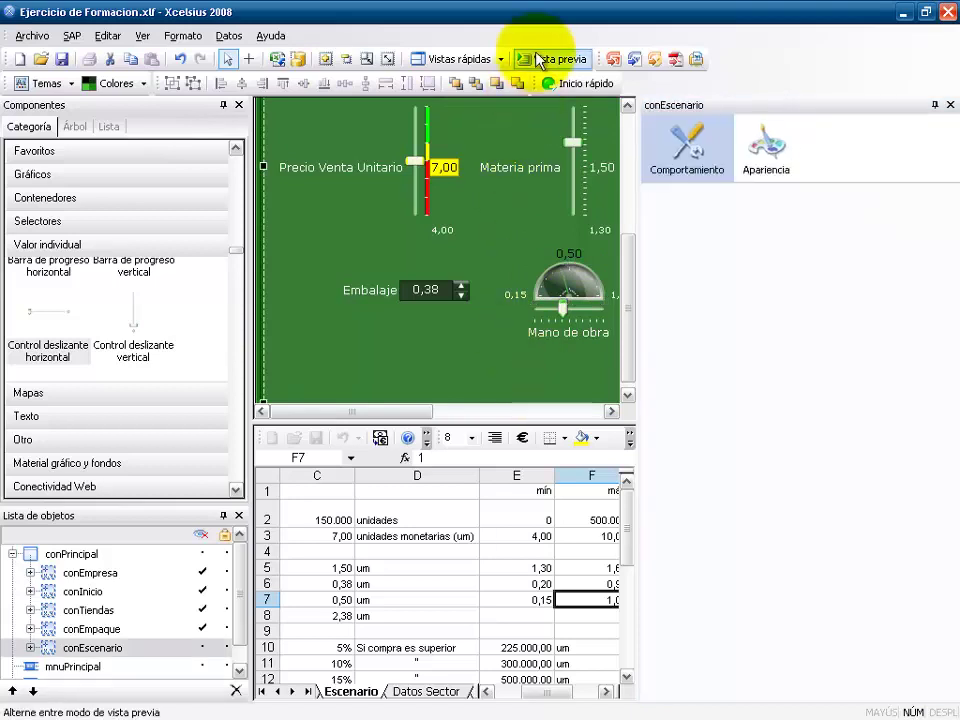
Step: Preview the Escenario page and test the Mano de obra slider by raising it to 1,00
click(538, 60)
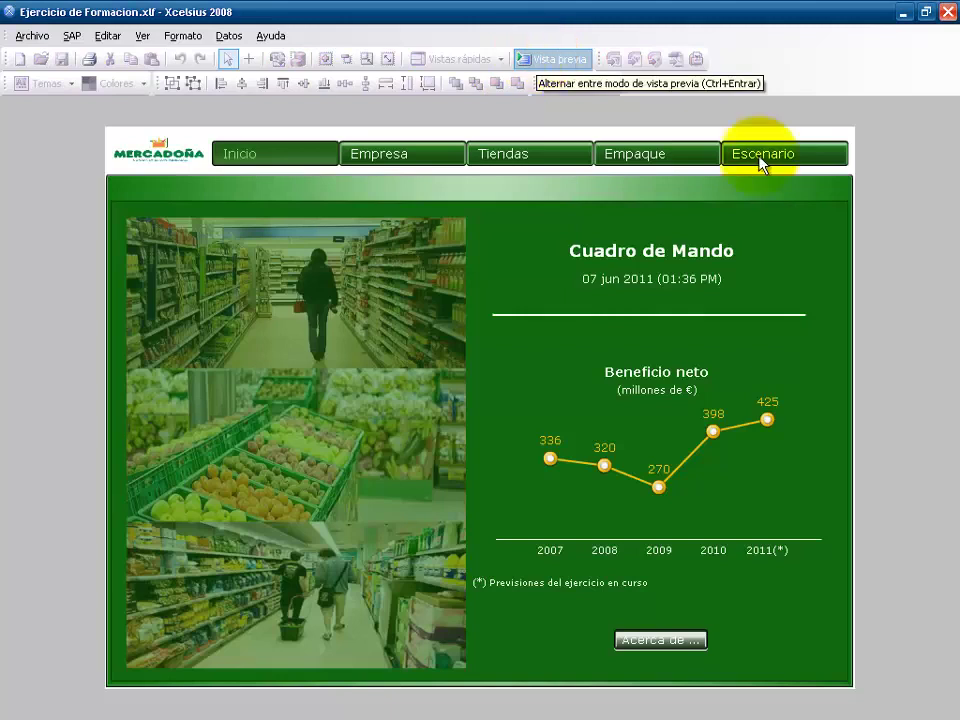
click(802, 158)
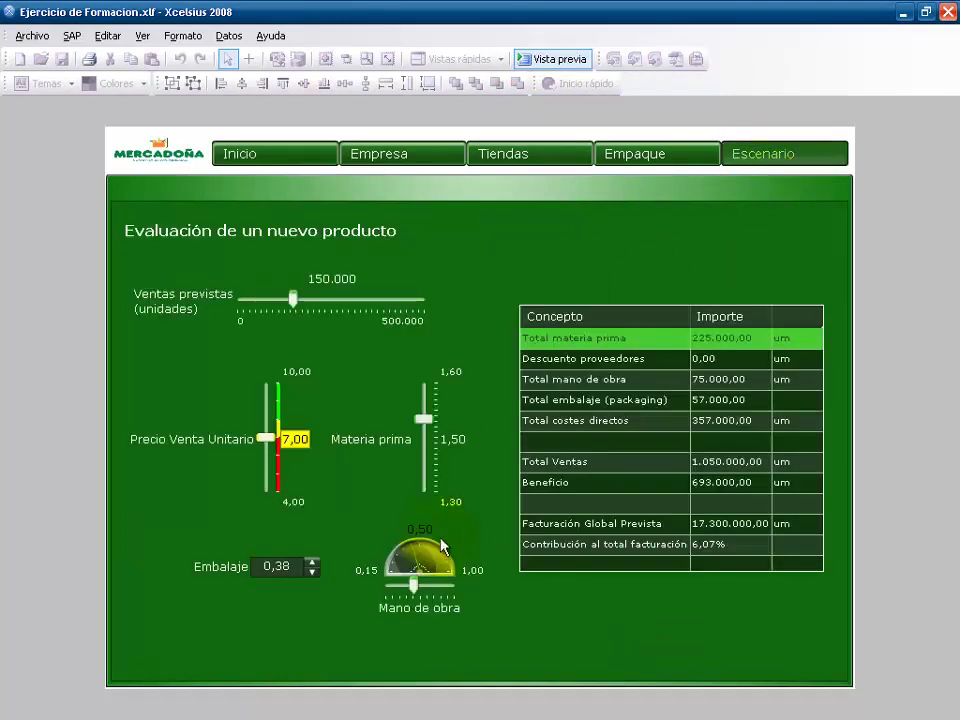
drag(419, 588, 455, 585)
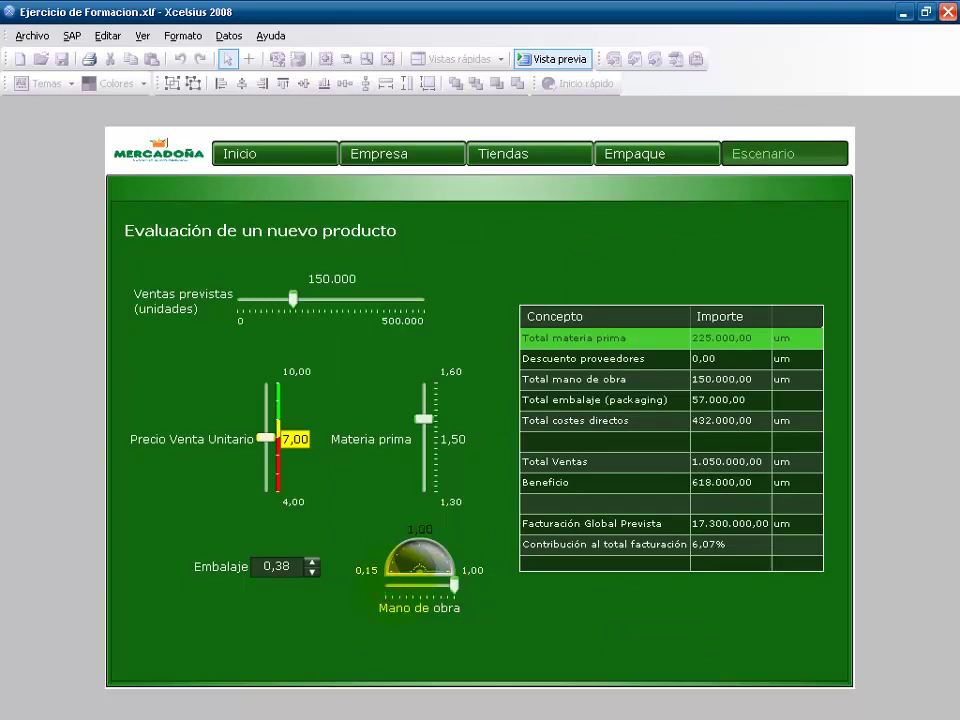
click(553, 61)
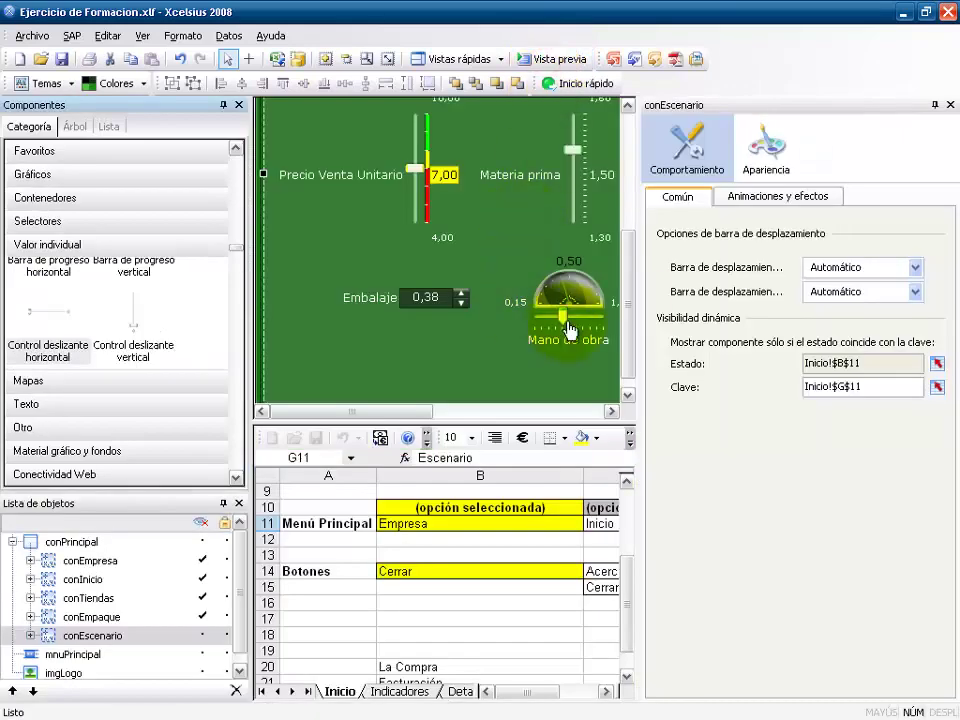
Step: Set the Mano de obra slider's movement increment to a decimal value below 1
click(565, 327)
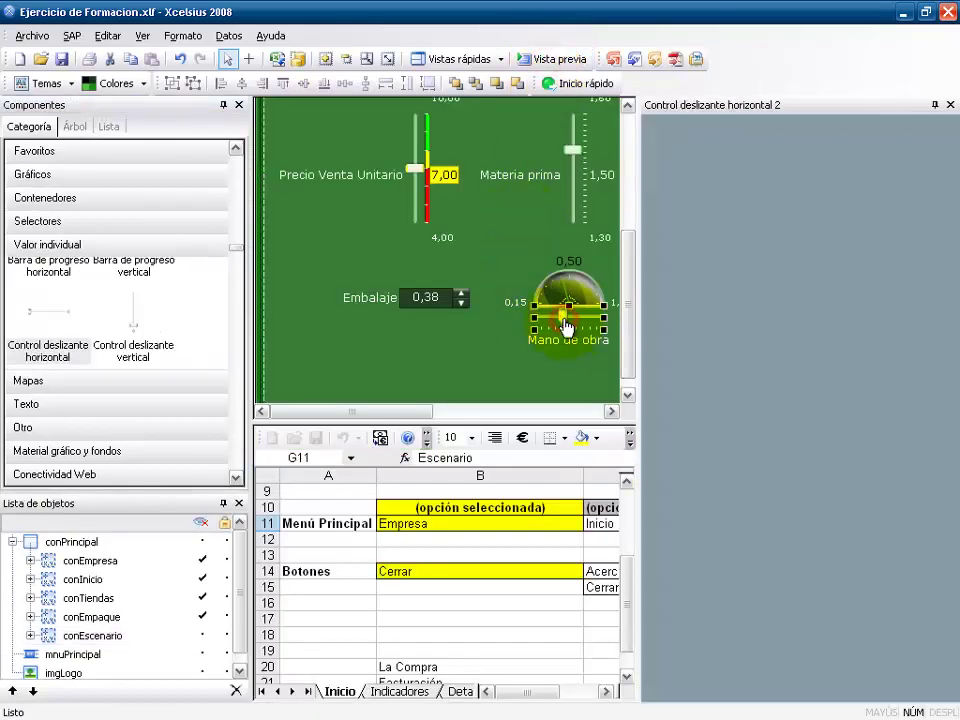
click(813, 180)
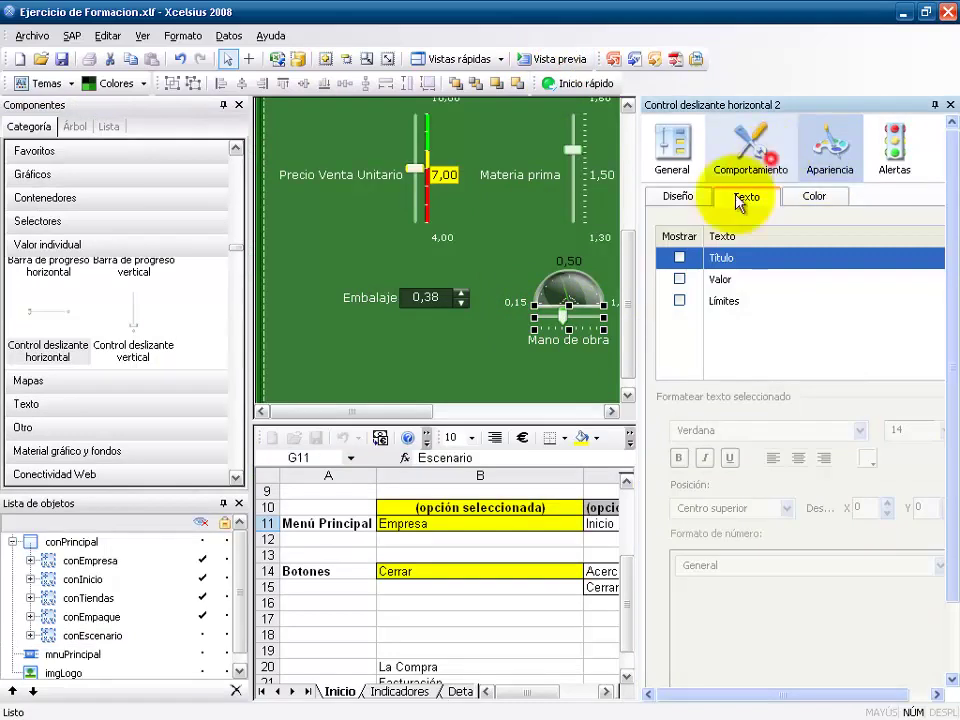
click(735, 155)
double_click(809, 261)
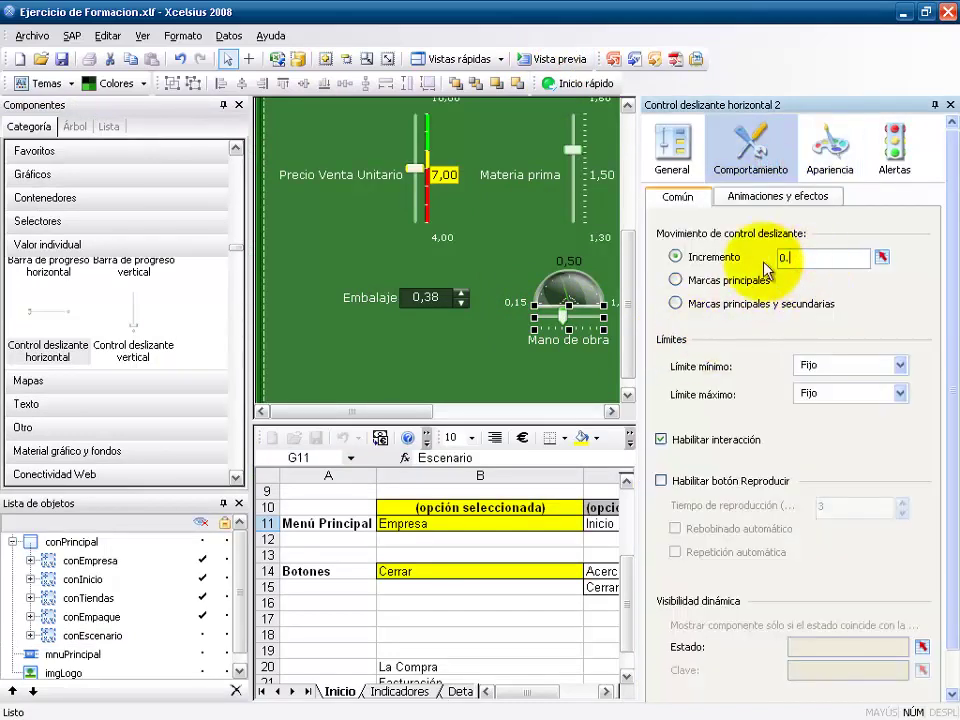
Step: Preview the Escenario page again and test the Mano de obra slider by lowering it to 0,30
click(570, 58)
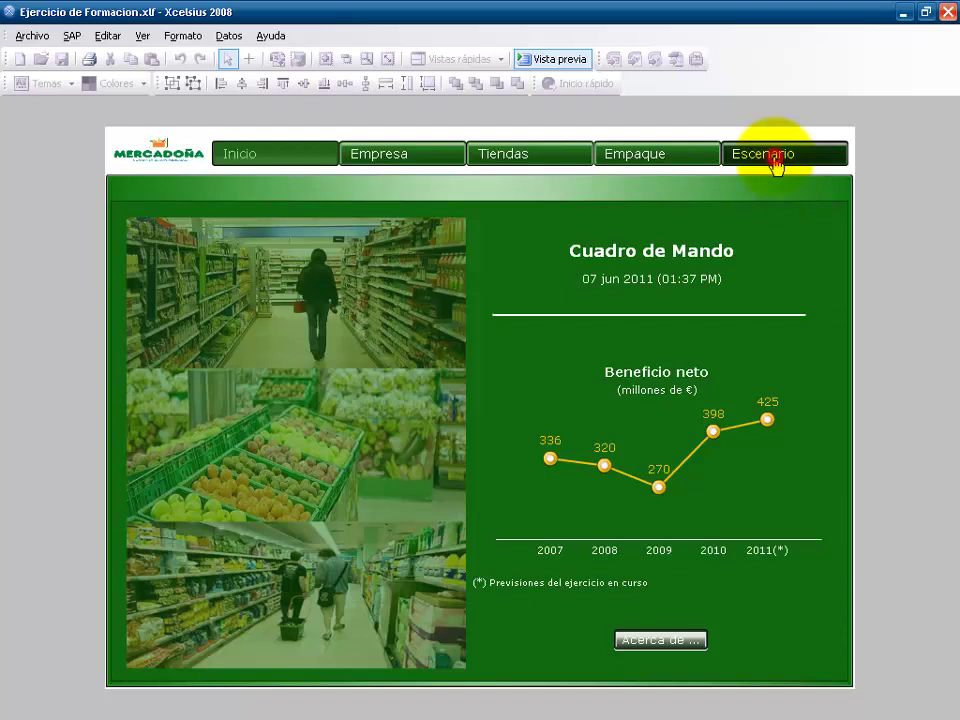
click(776, 163)
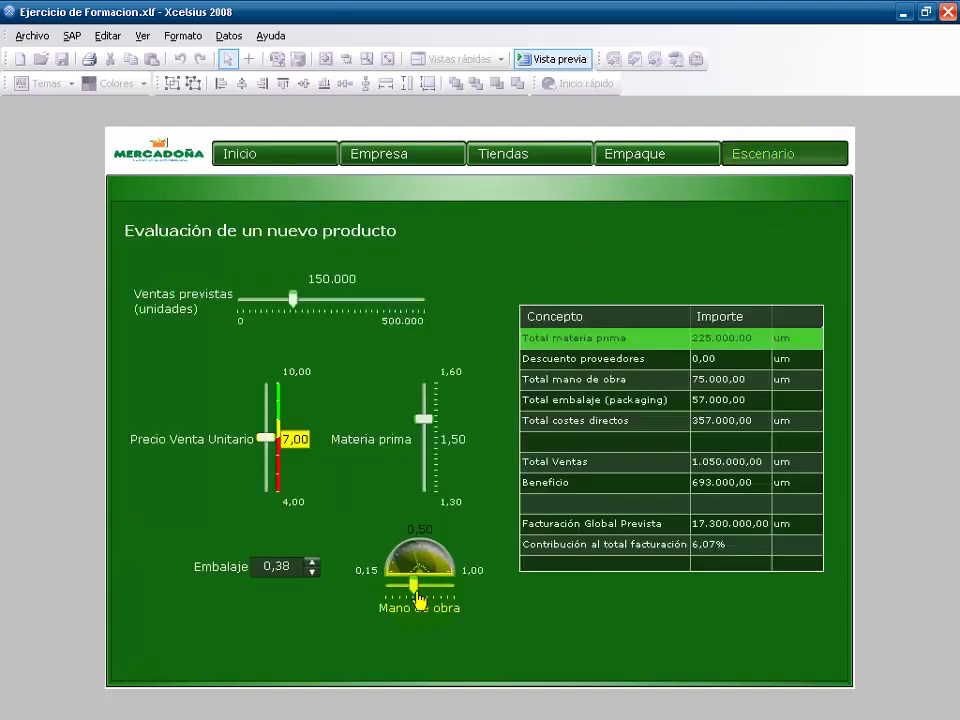
mouse_move(416, 588)
mouse_down()
mouse_move(405, 585)
mouse_move(443, 585)
mouse_move(400, 585)
mouse_up()
click(551, 59)
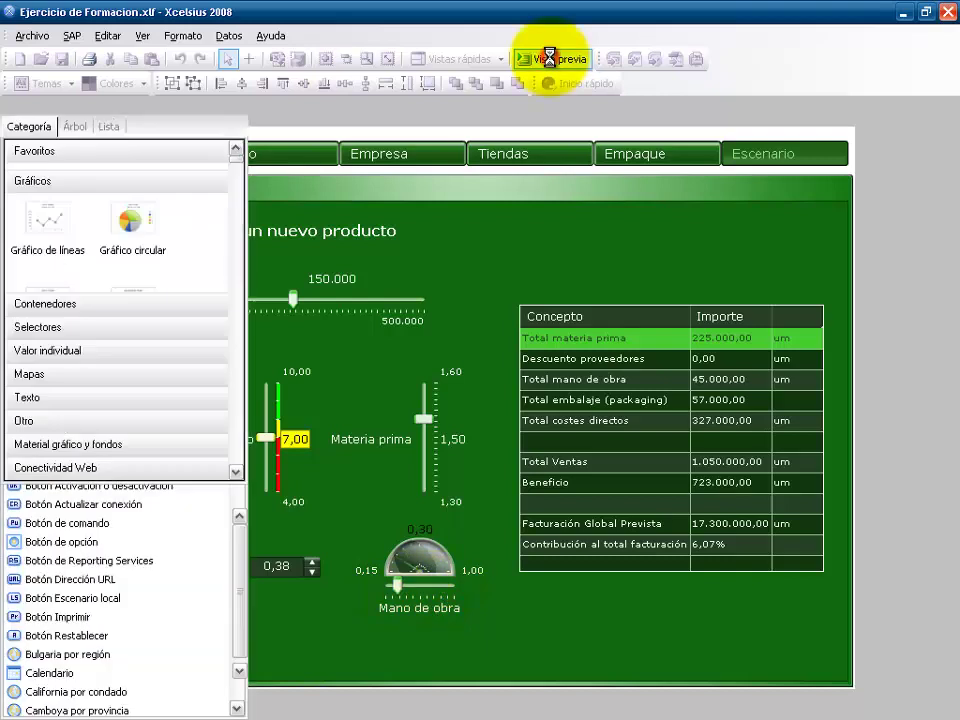
Step: Save the dashboard and add a local scenario button (Botón Escenario local) above the Concepto/Importe table
click(61, 59)
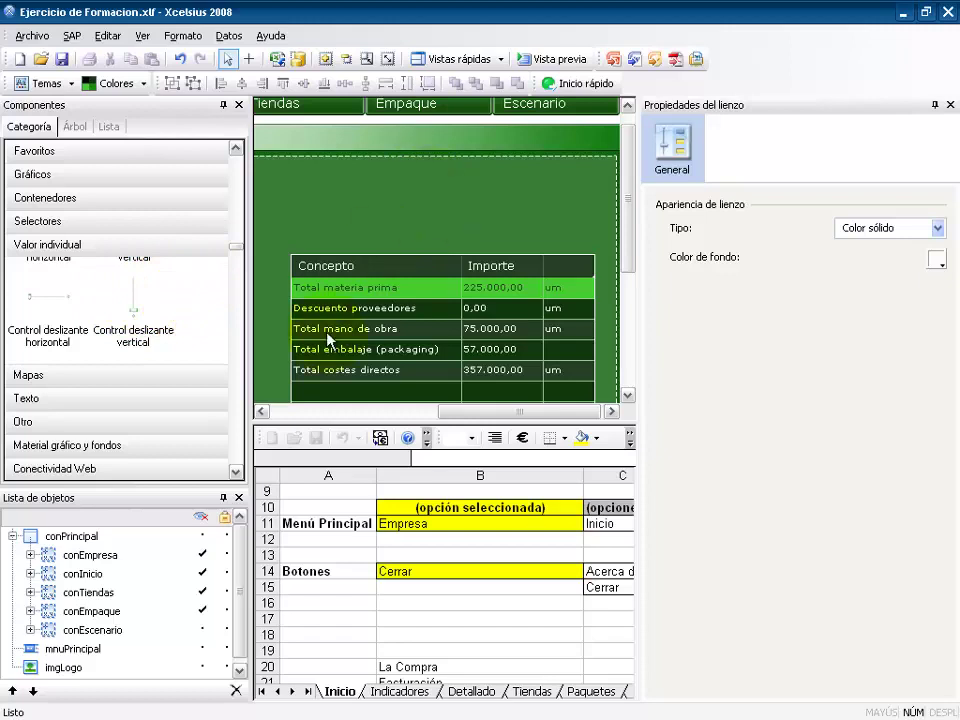
click(165, 435)
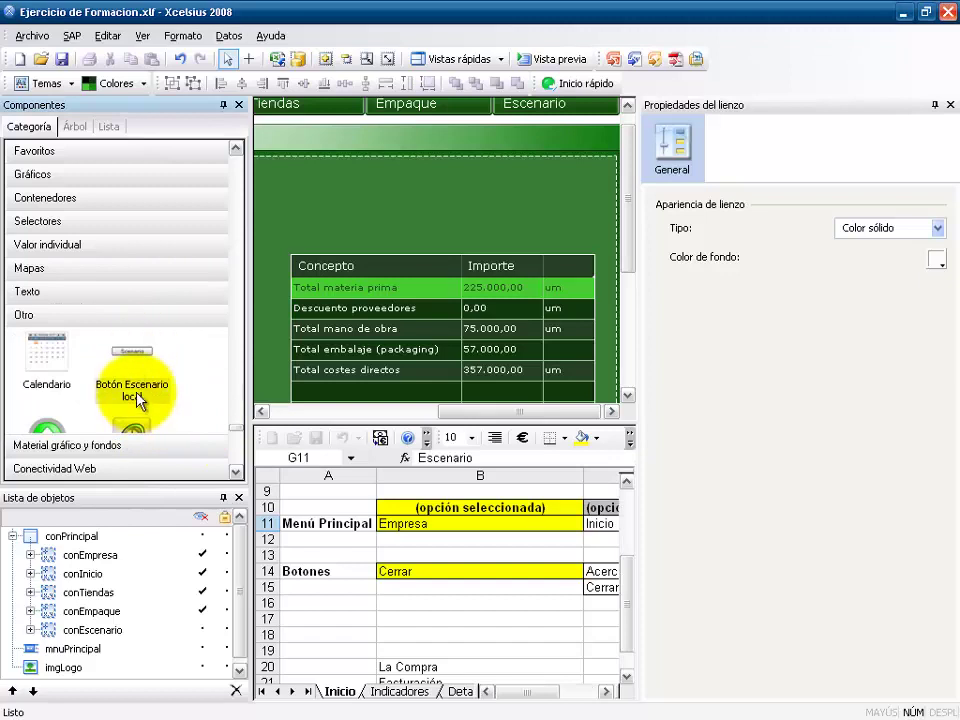
click(138, 400)
click(306, 196)
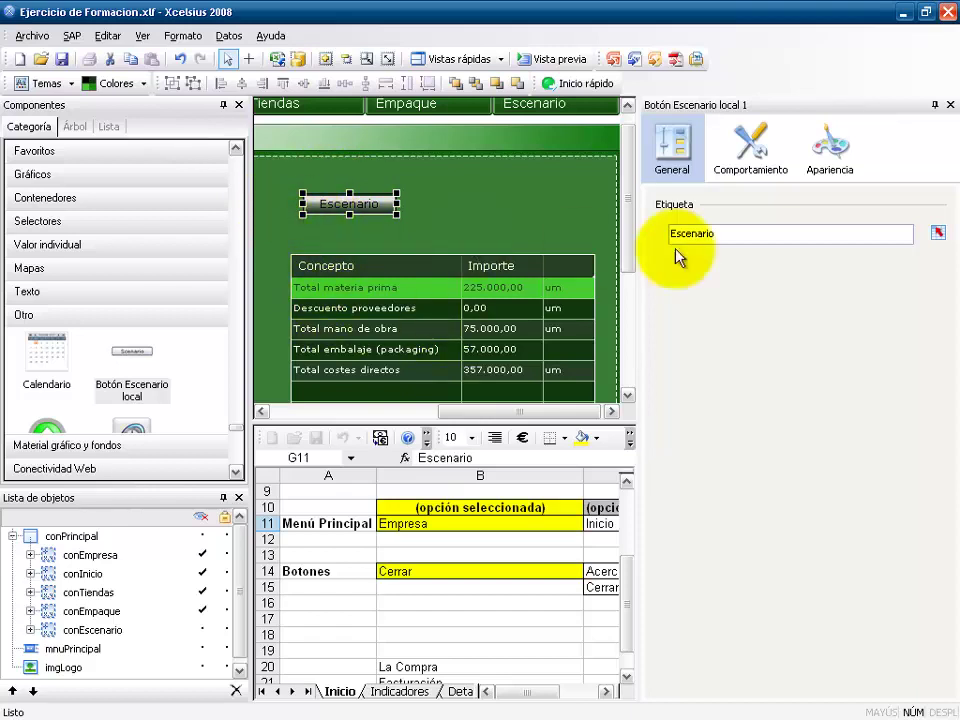
Step: Add a print button (Botón Imprimir) above the Concepto/Importe table, to the right of the Escenario button
drag(627, 202, 640, 345)
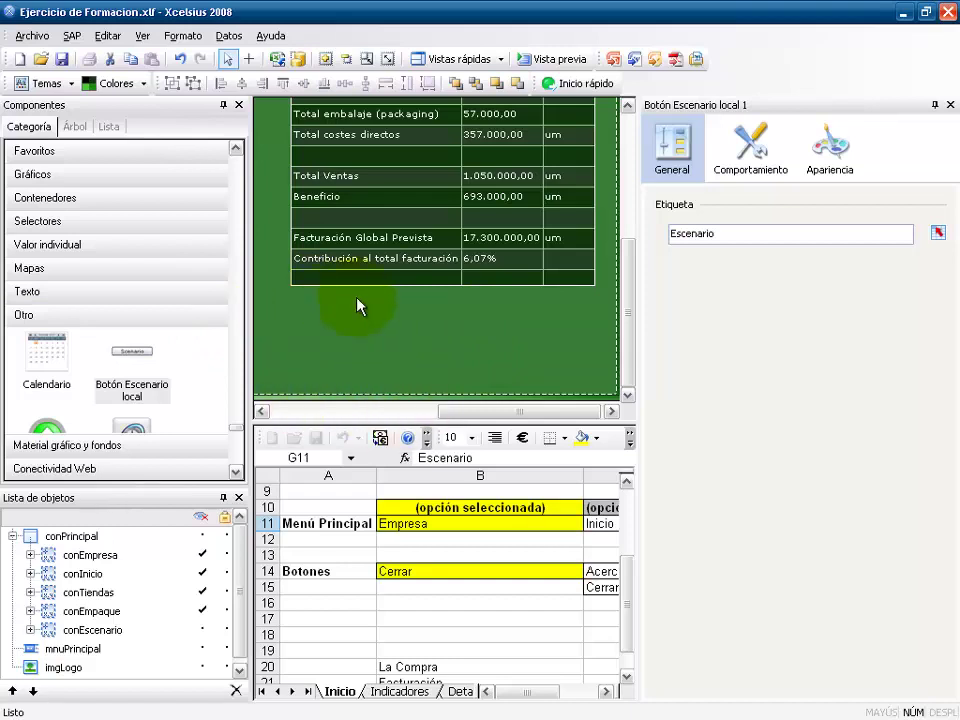
drag(628, 298, 628, 193)
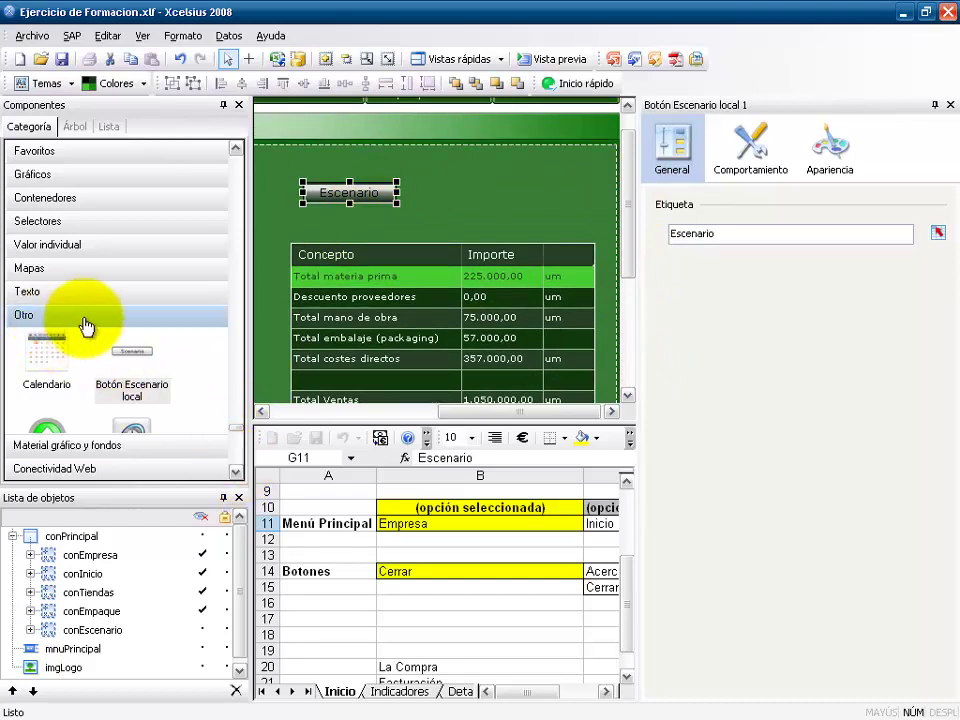
click(236, 472)
click(236, 472)
click(236, 472)
click(236, 472)
click(236, 472)
click(236, 472)
click(236, 472)
click(138, 416)
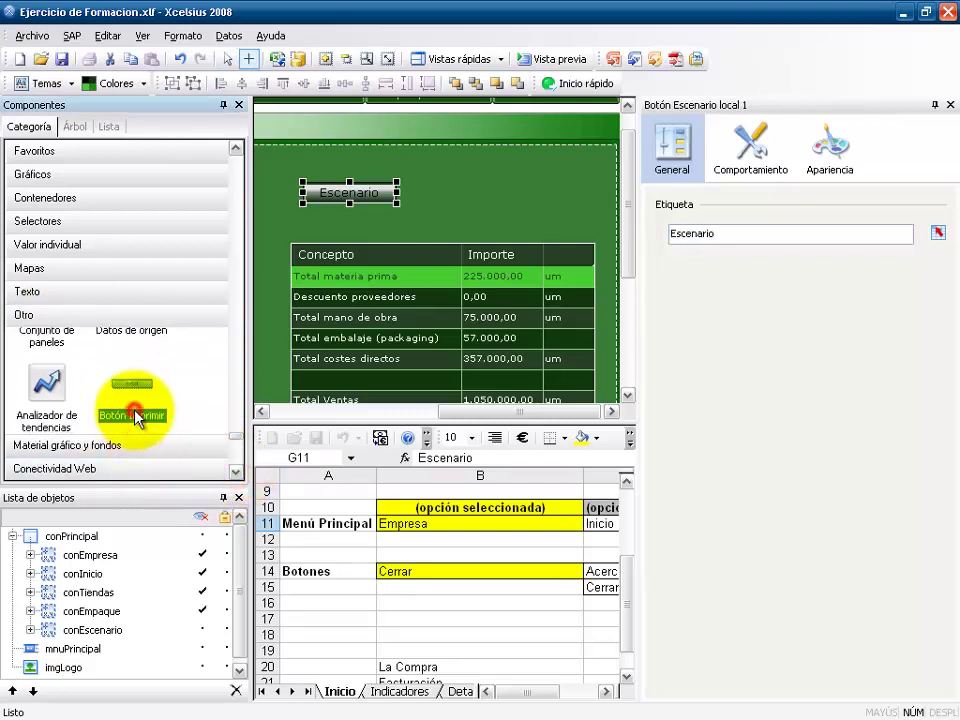
click(456, 186)
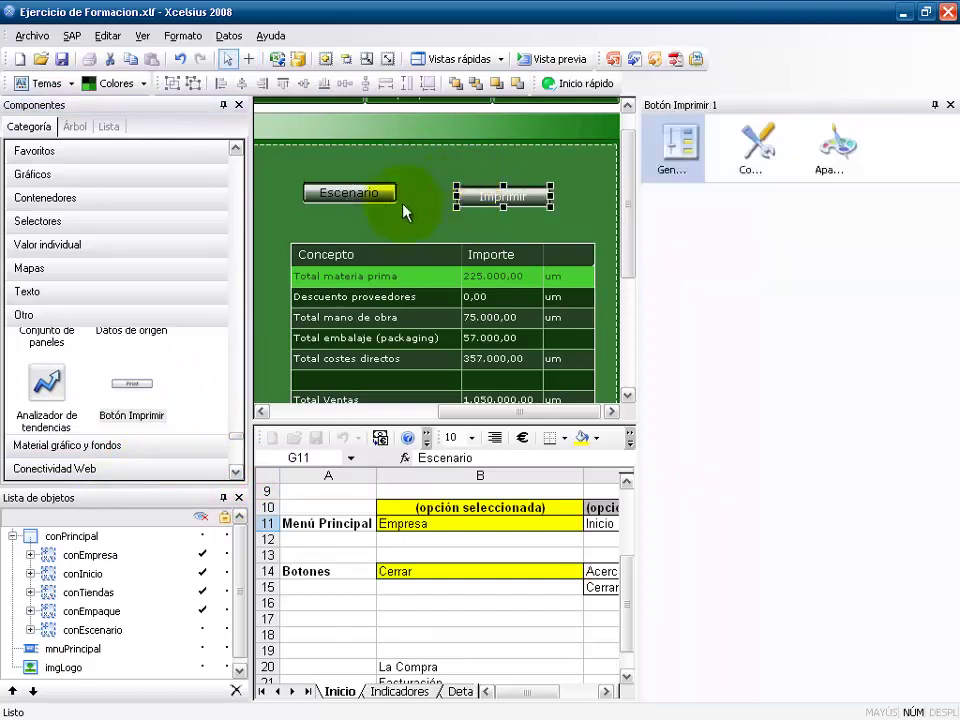
Step: Align the top edges of the Escenario and Imprimir buttons (Alinear arriba)
click(357, 199)
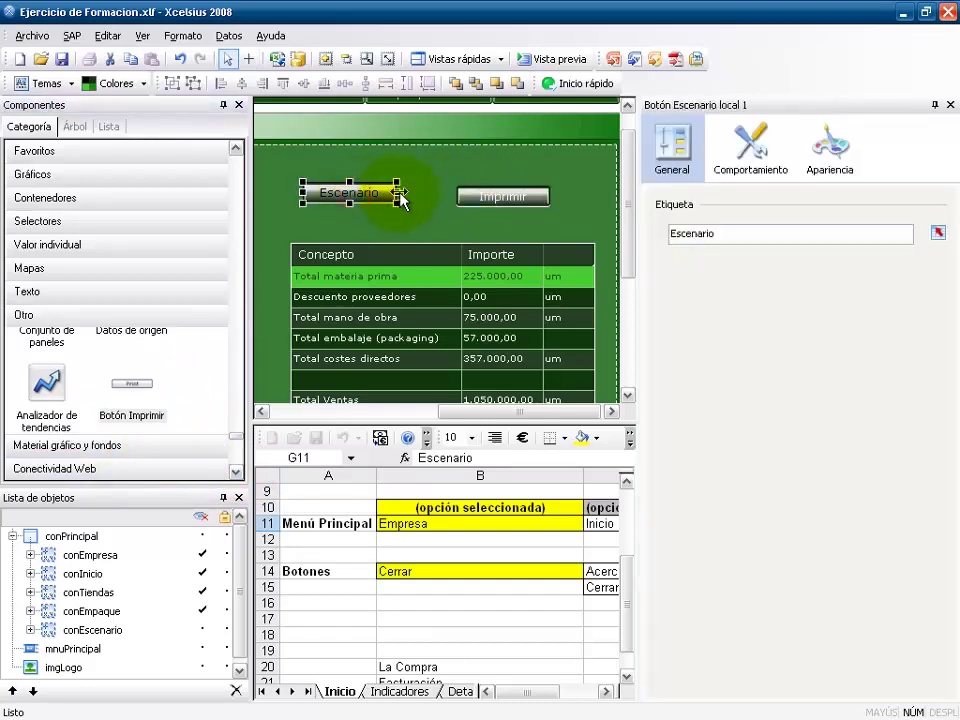
ctrl+click(484, 198)
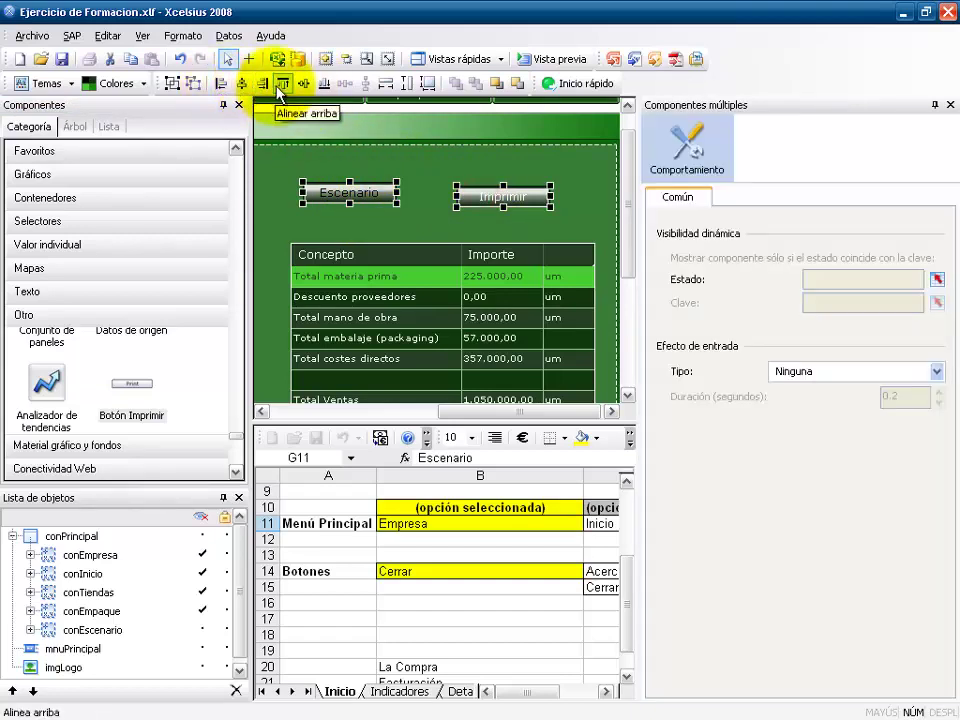
click(281, 86)
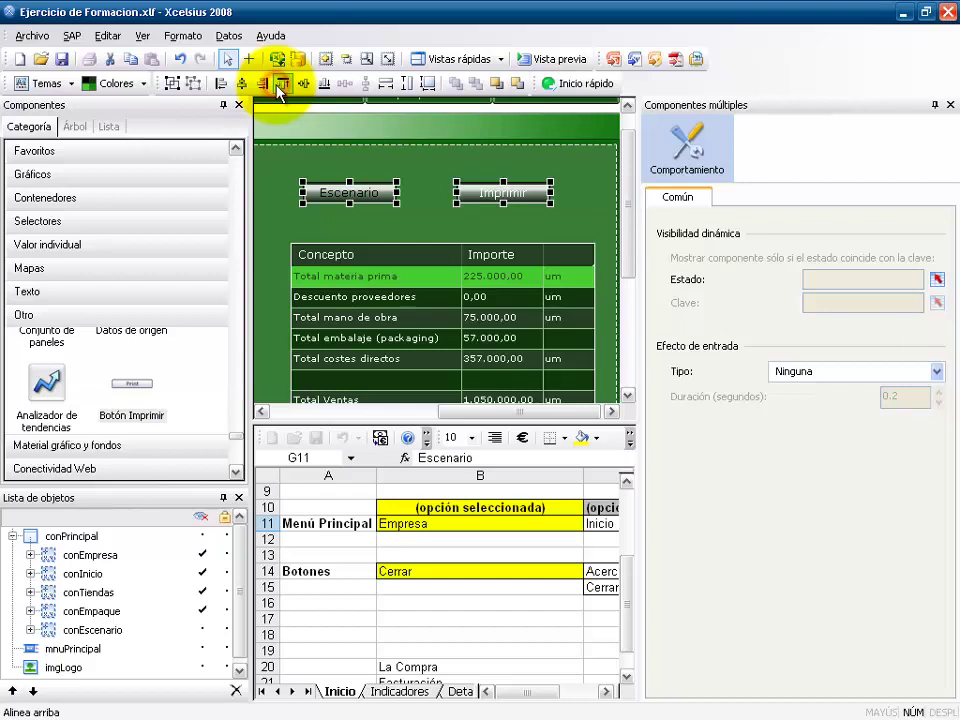
click(433, 216)
click(378, 196)
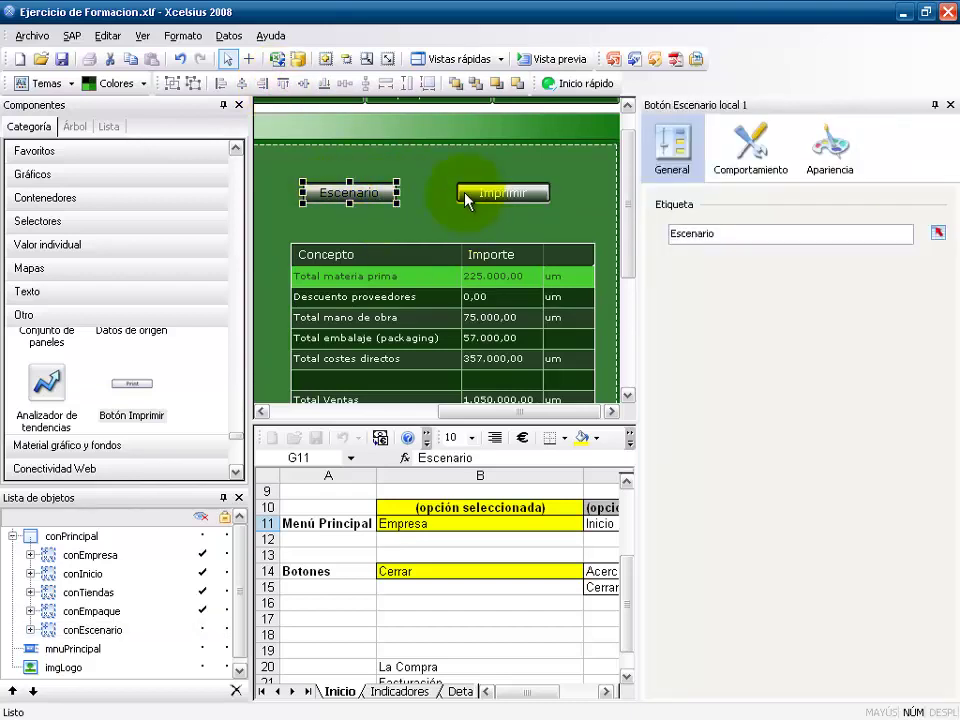
click(521, 196)
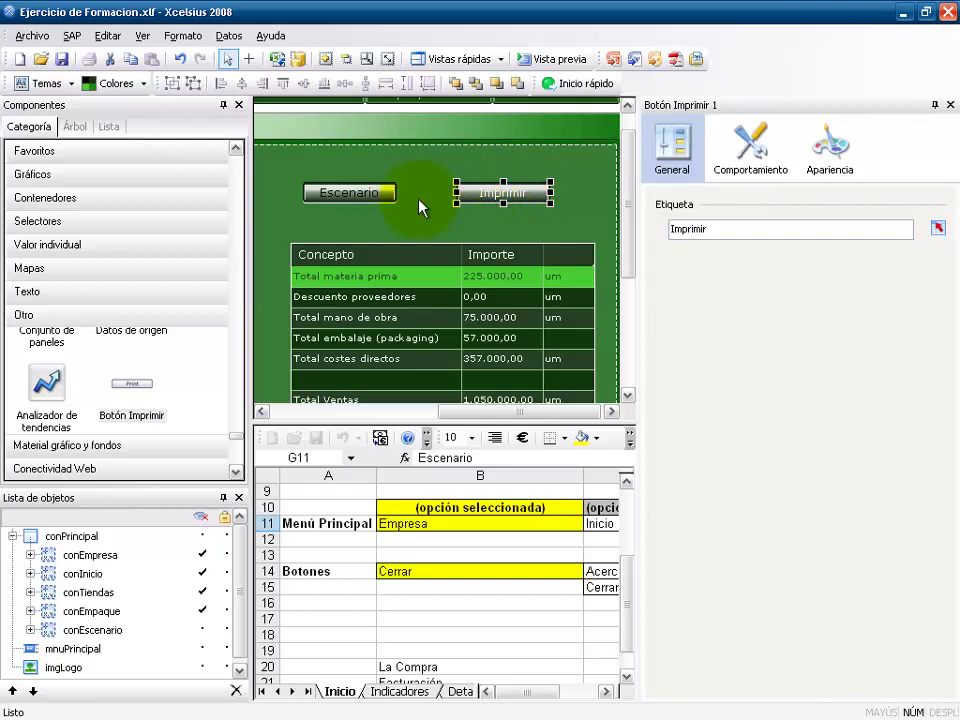
click(362, 192)
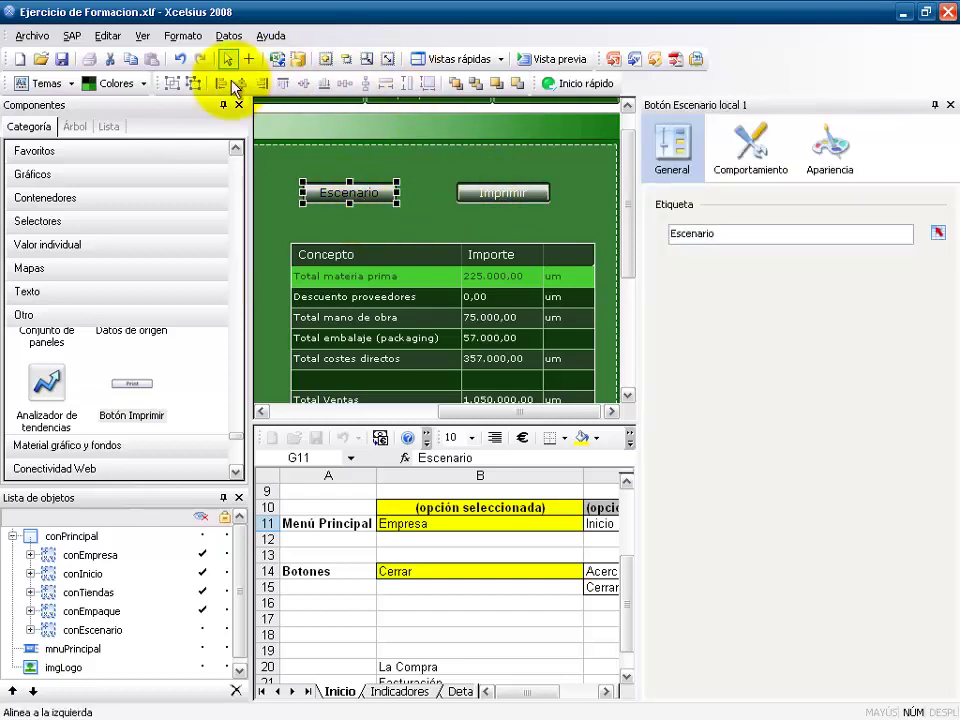
Step: Preview the Escenario page and save its current values as a scenario named Optimista
click(547, 63)
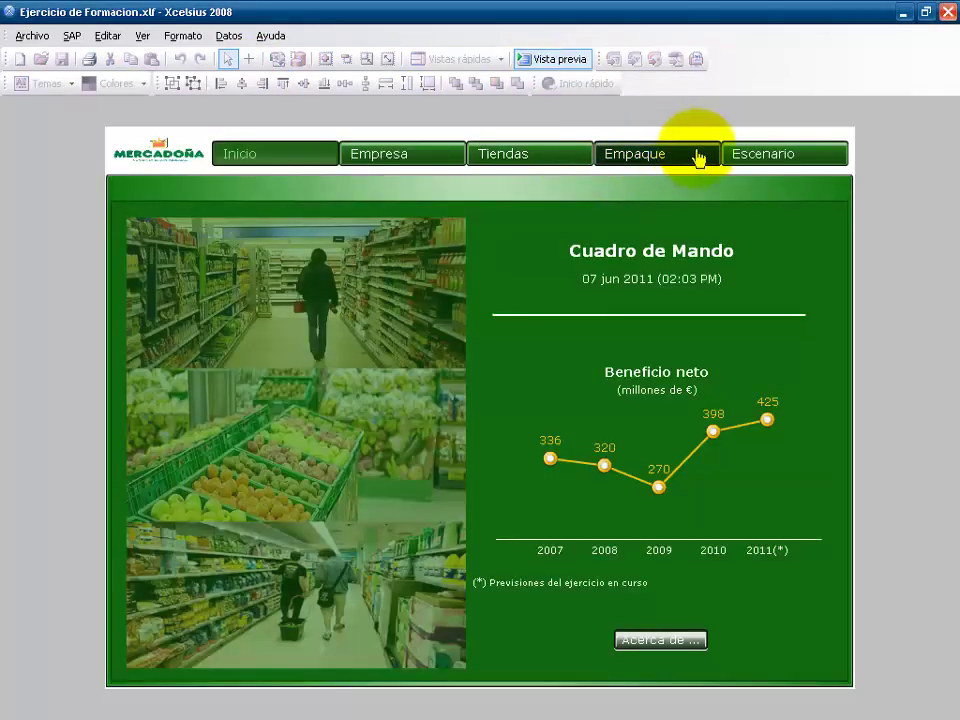
click(750, 160)
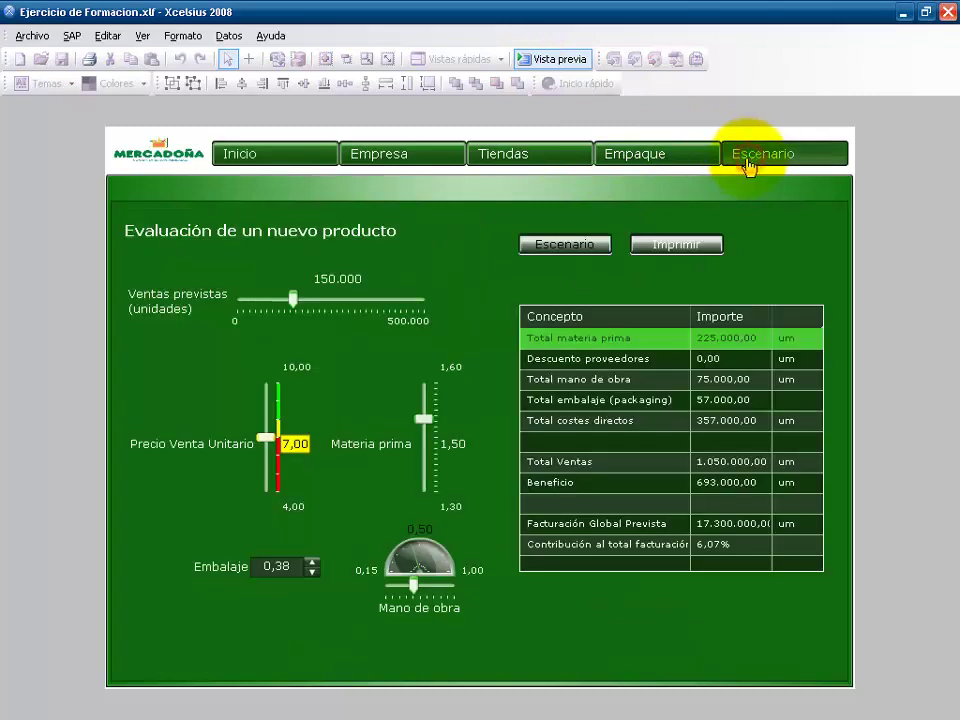
click(600, 245)
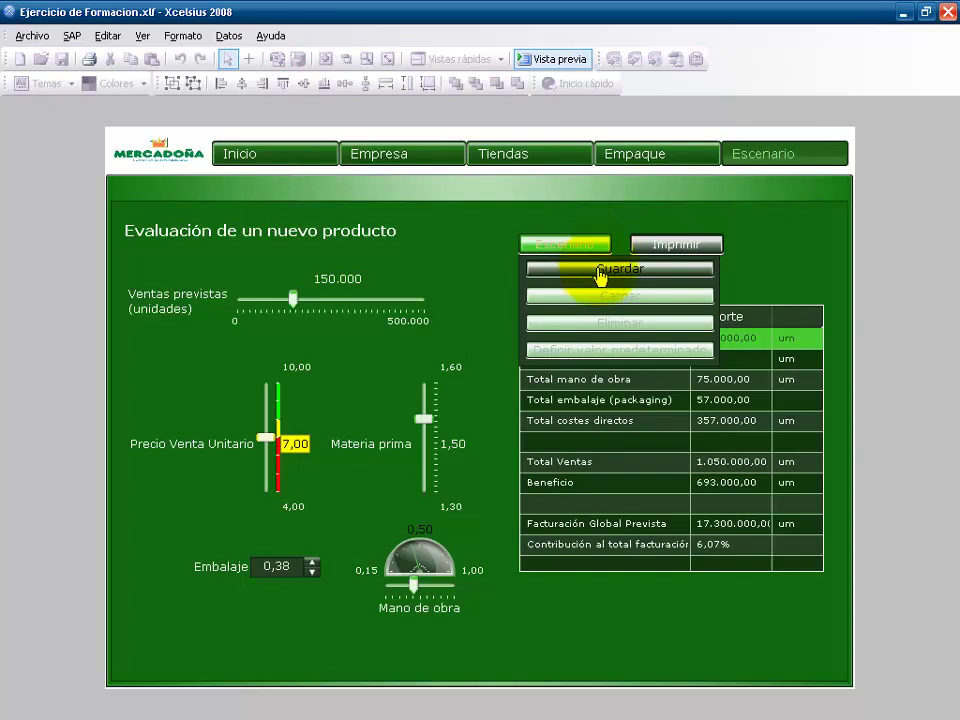
click(600, 270)
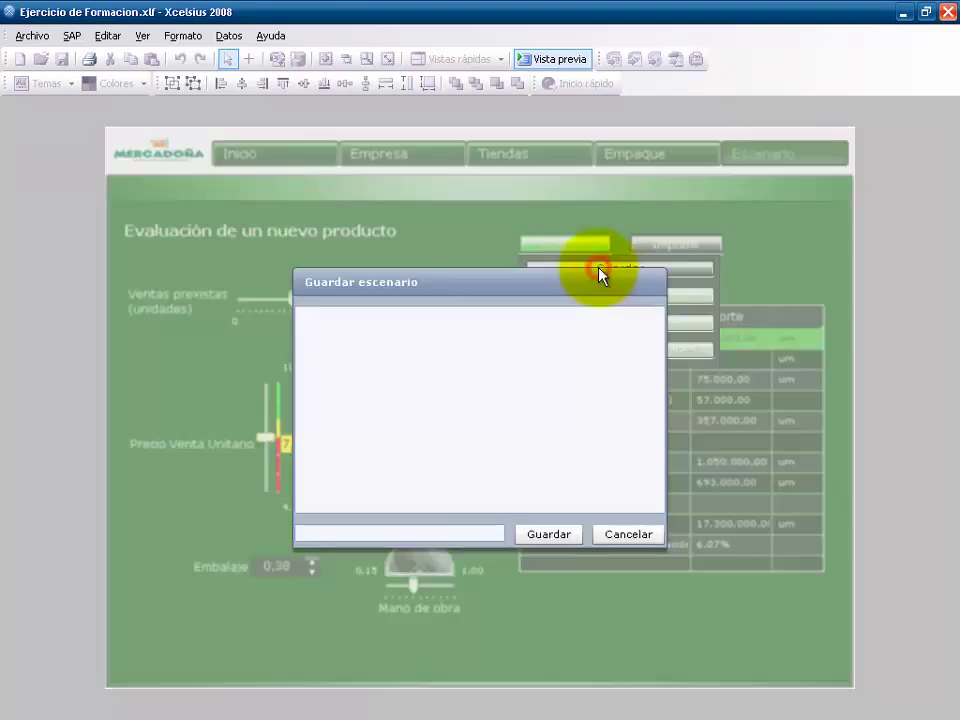
click(429, 532)
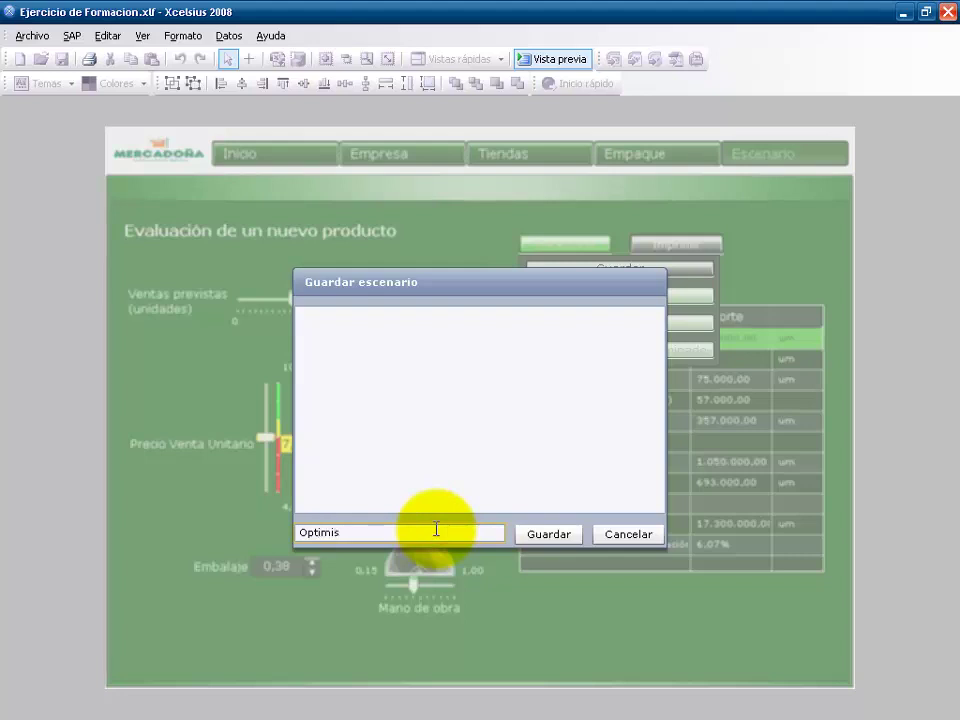
text(Optimista)
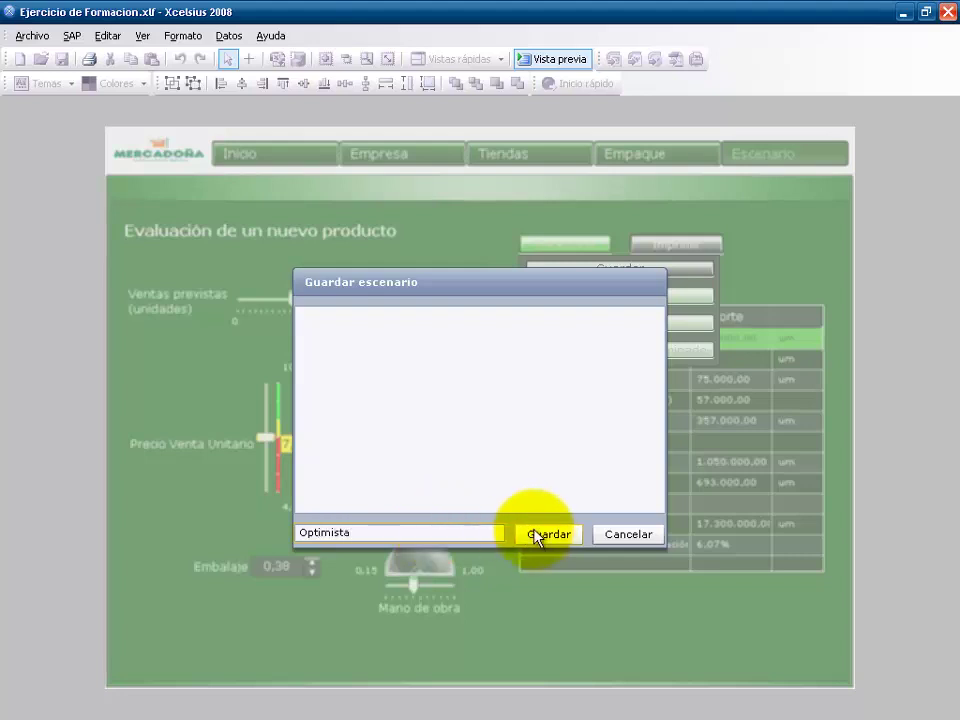
click(536, 535)
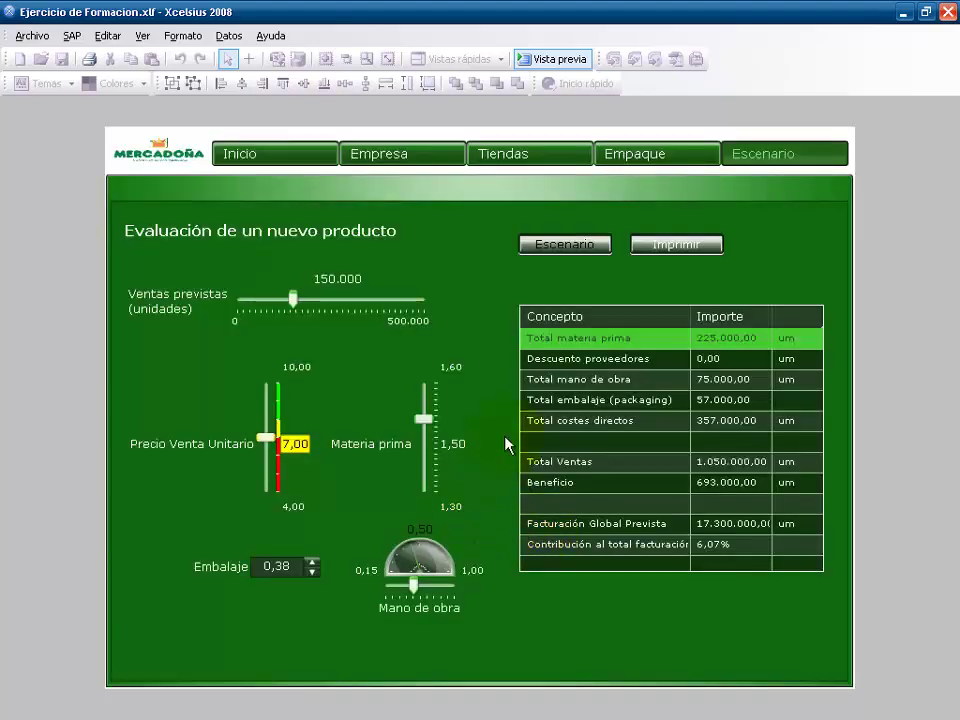
Step: Lower Ventas previstas to 97.750 and Precio Venta Unitario to 5,56, and save these values as a scenario named Pesimista
drag(291, 297, 273, 298)
drag(265, 437, 311, 463)
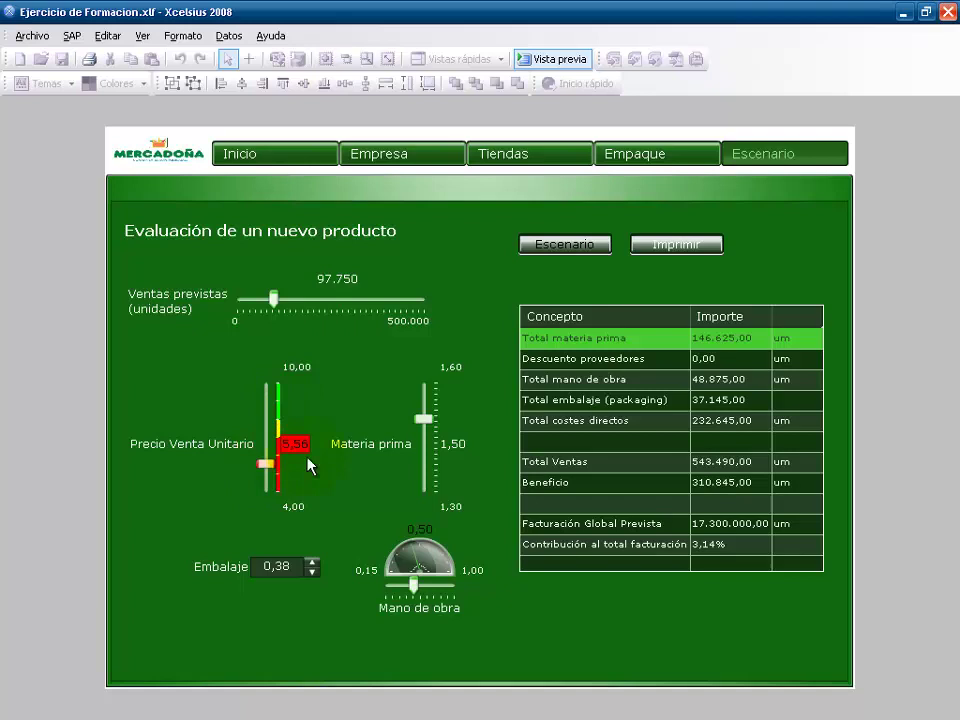
click(570, 245)
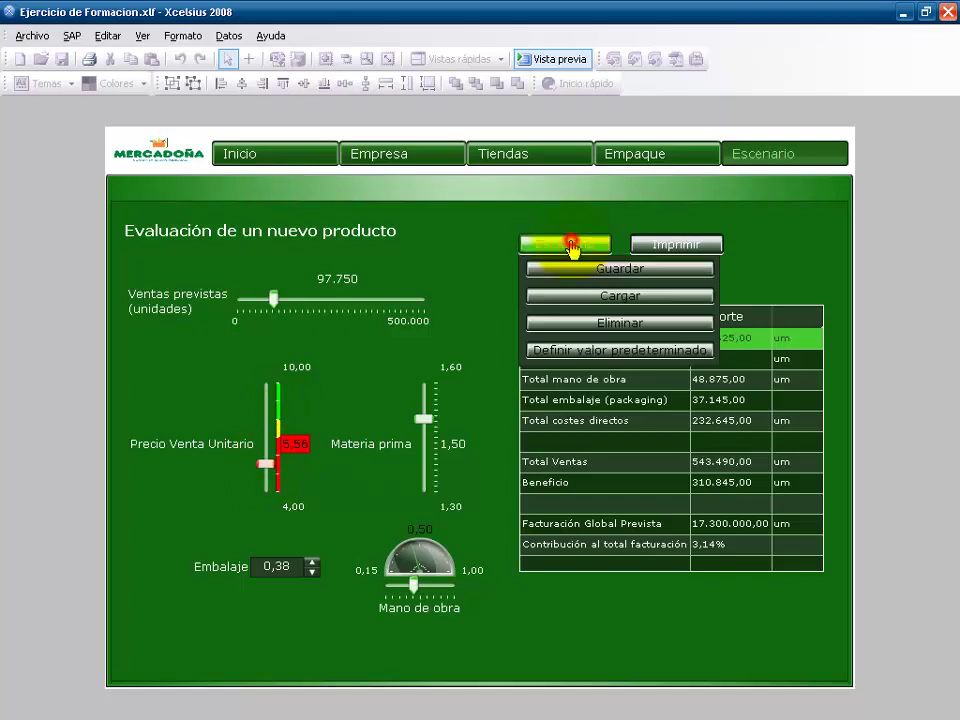
click(574, 272)
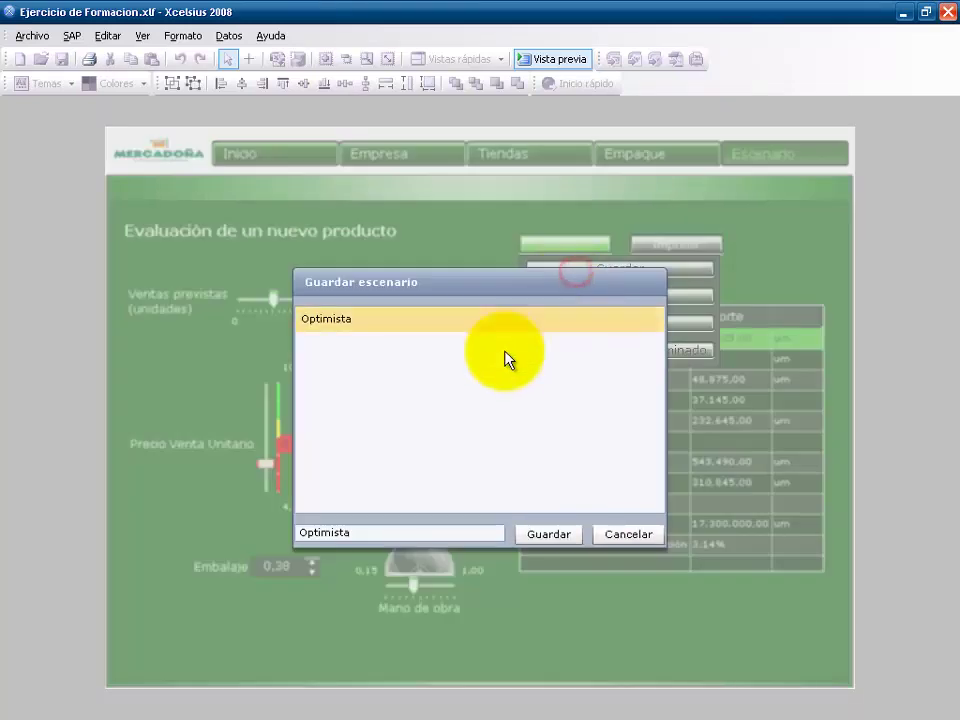
drag(407, 534, 277, 532)
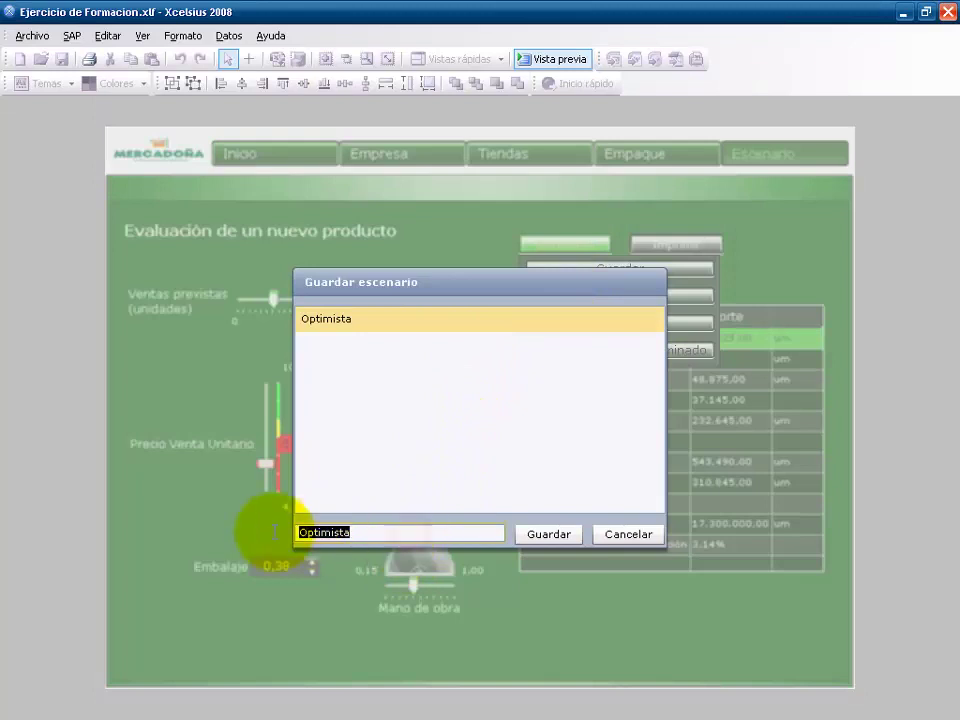
text(Pes)
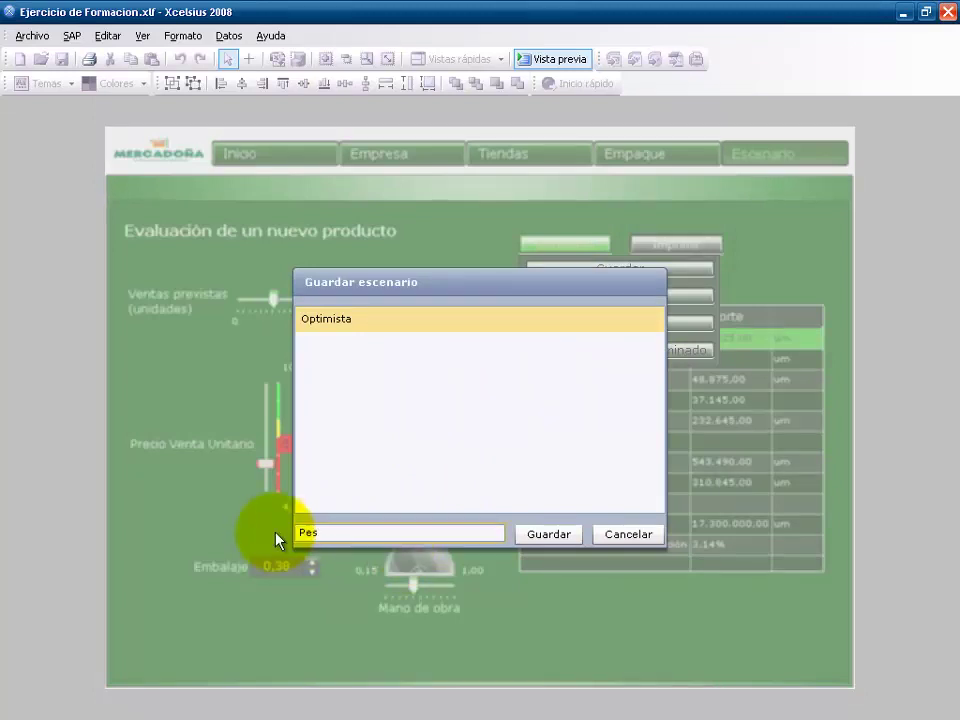
text(imista)
click(536, 540)
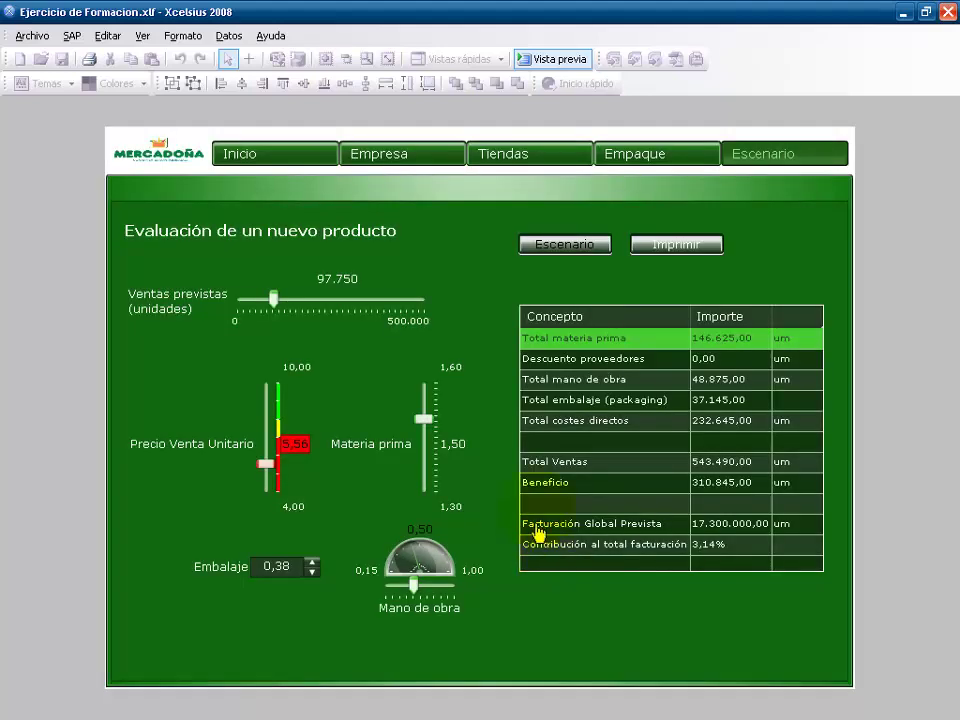
Step: Load the saved Optimista scenario into the Escenario page
click(555, 250)
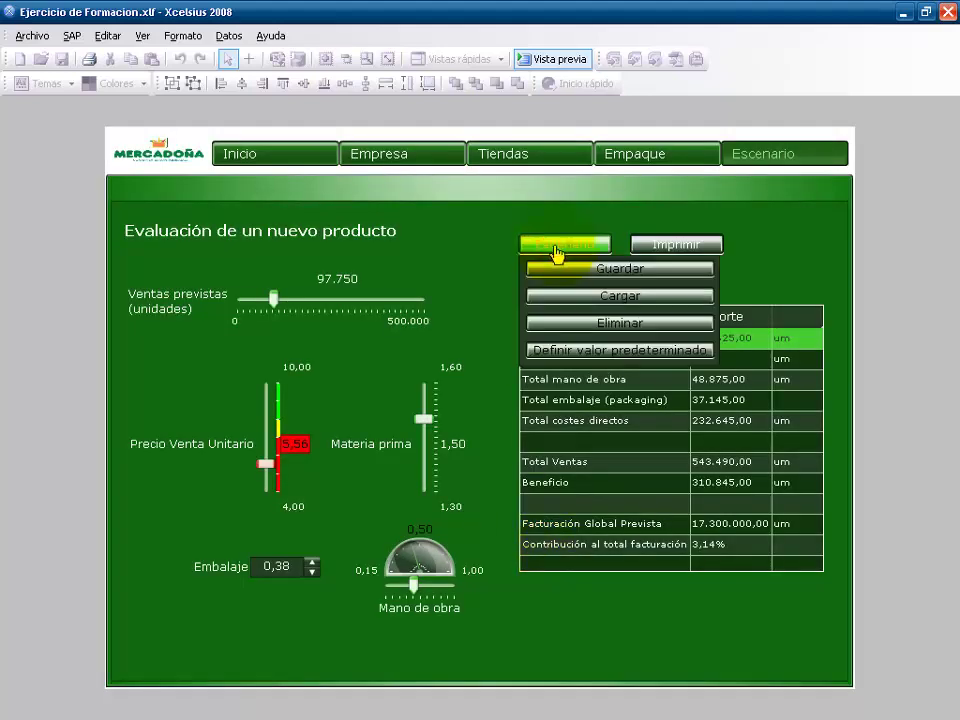
click(582, 298)
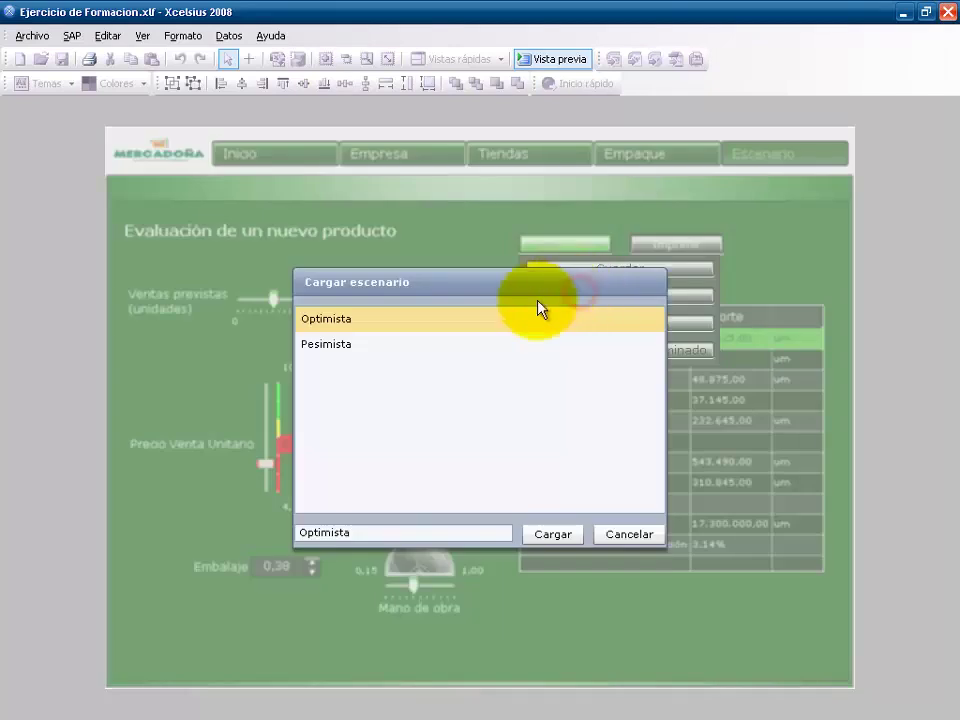
click(324, 319)
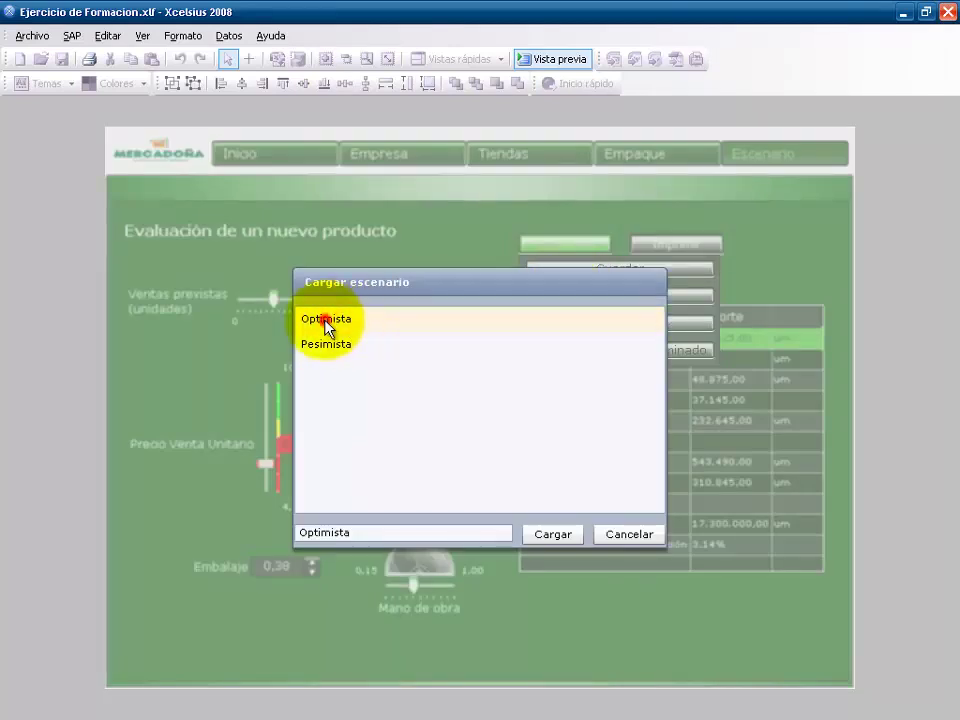
click(552, 536)
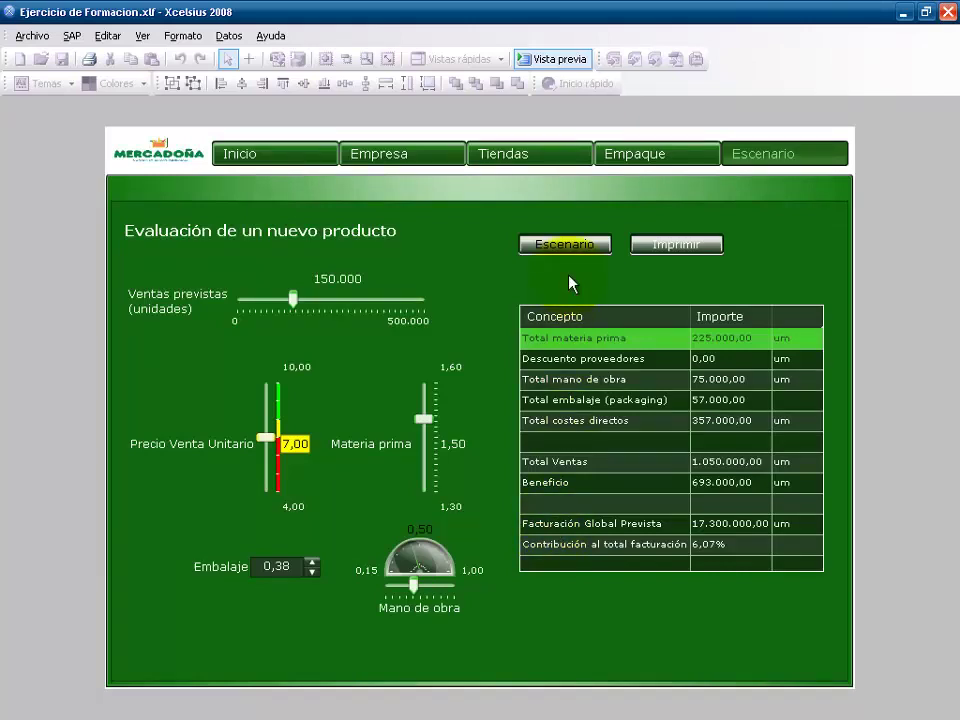
click(568, 245)
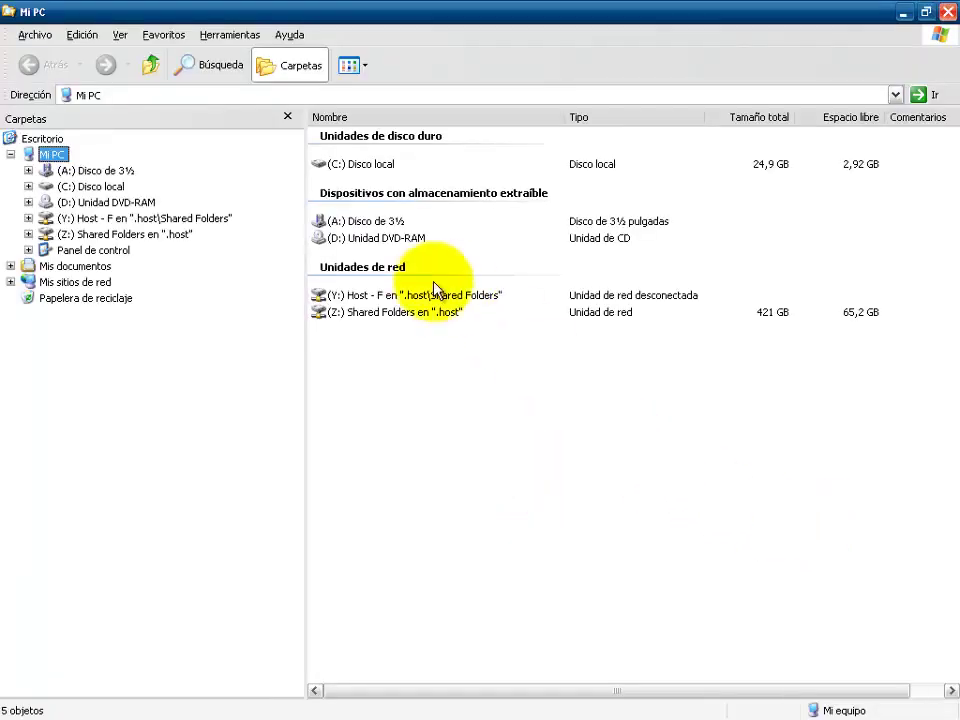
Step: Switch to Windows Explorer, search Mi PC for macromedia, and open the Macromedia folder with the folder tree shown
click(208, 68)
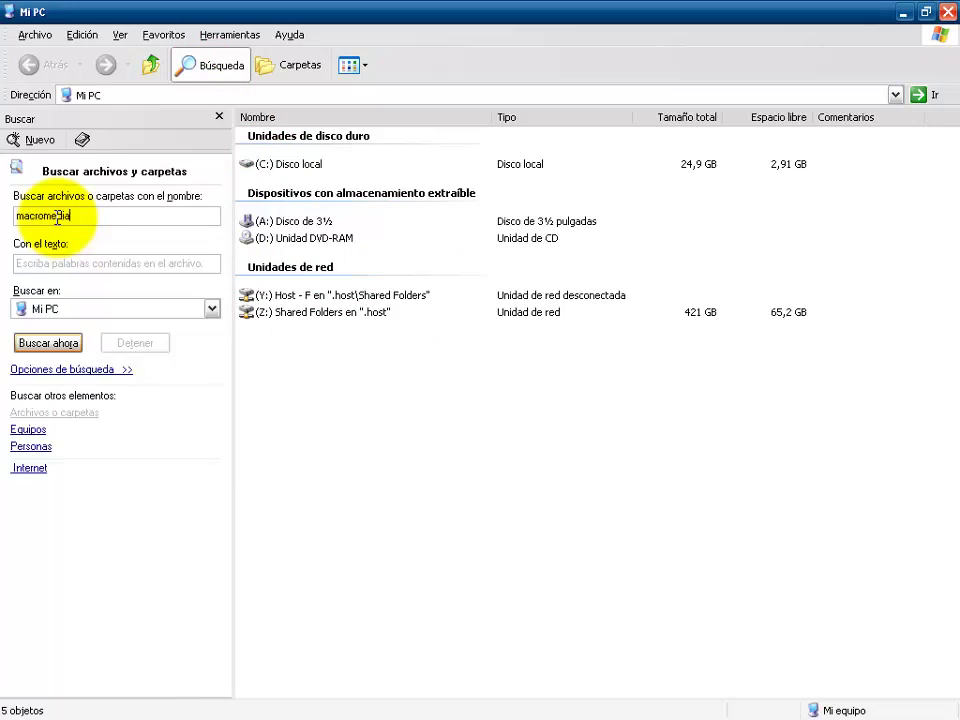
key(Return)
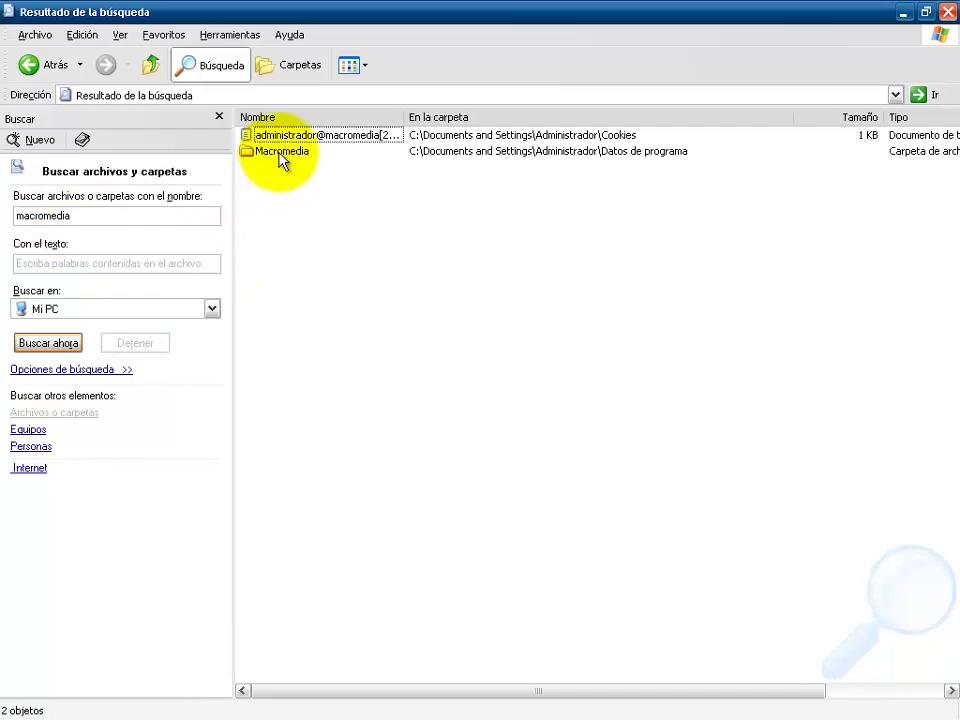
click(281, 154)
double_click(280, 155)
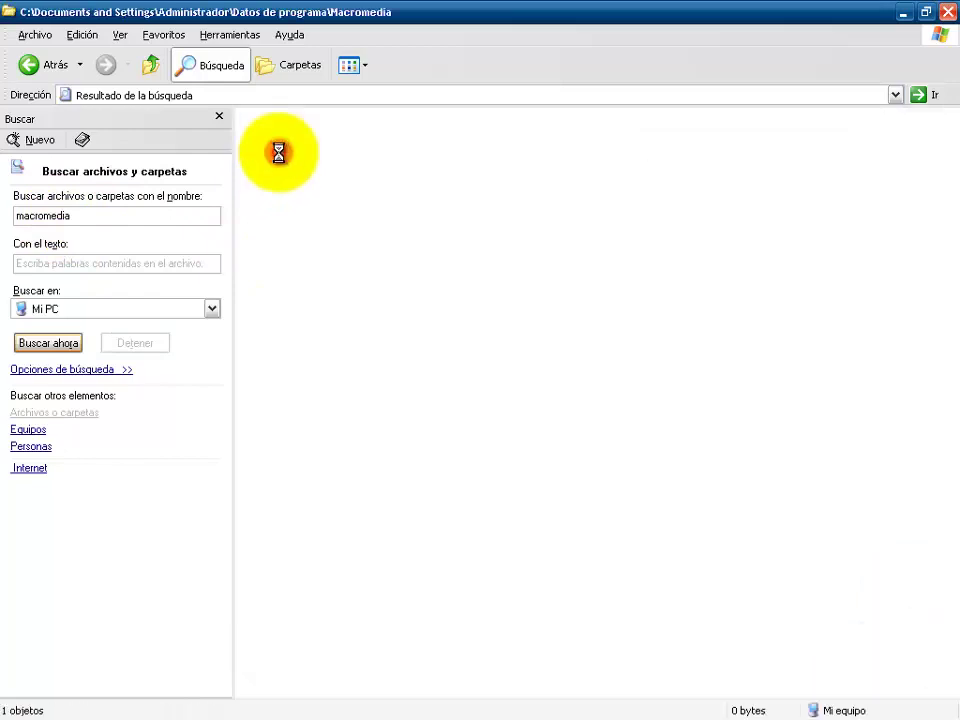
click(285, 76)
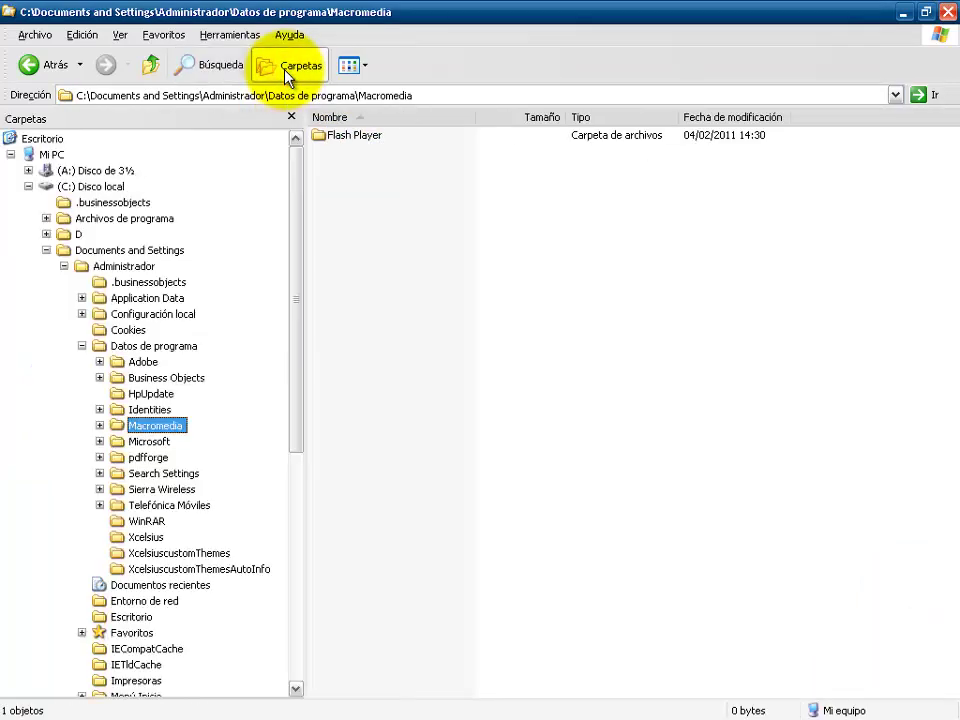
click(341, 208)
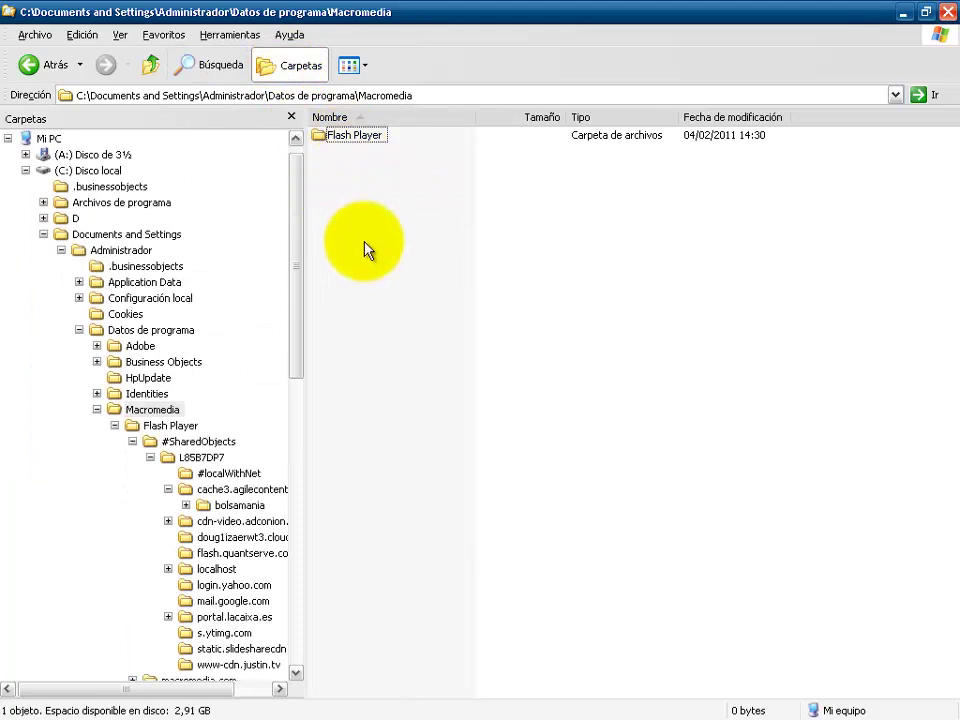
Step: Go into Flash Player, #SharedObjects, L85B7DP7 and open its #localWithNet folder
double_click(340, 143)
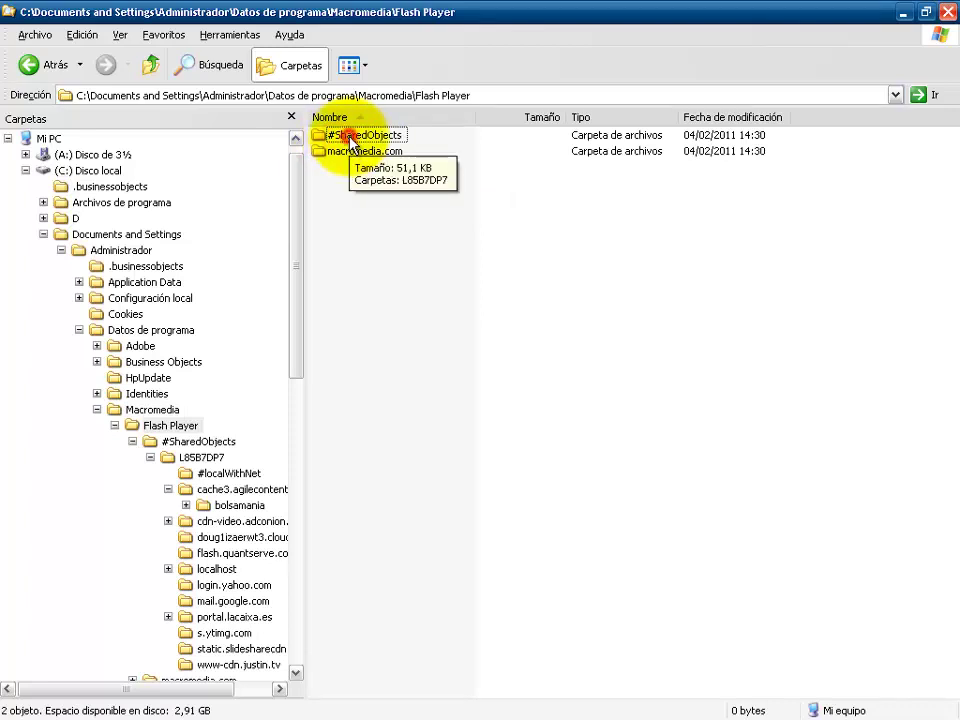
double_click(350, 140)
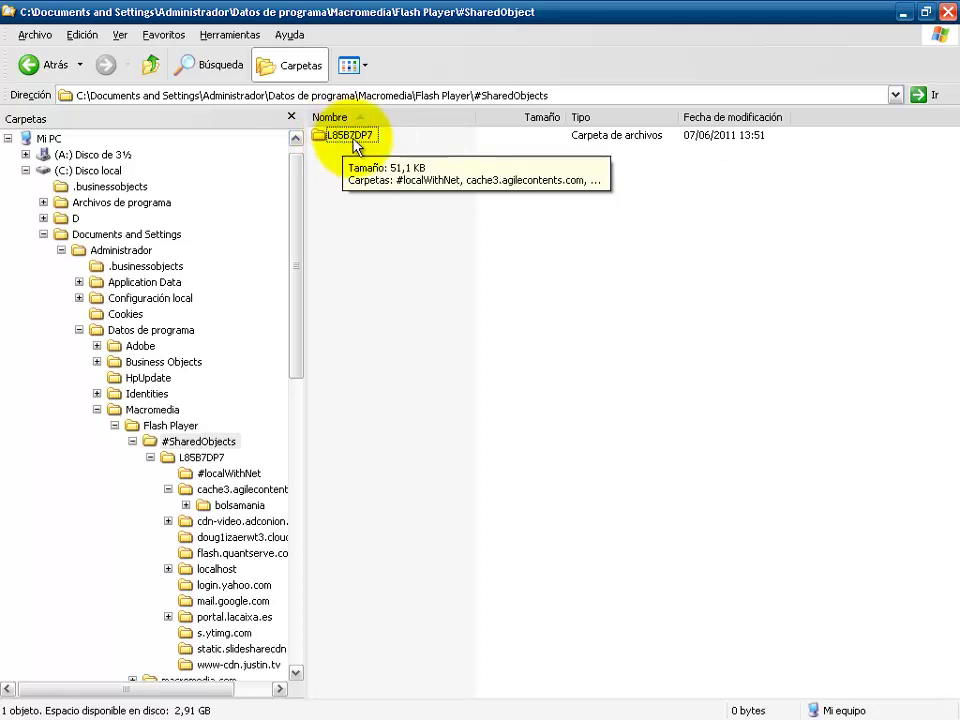
double_click(350, 139)
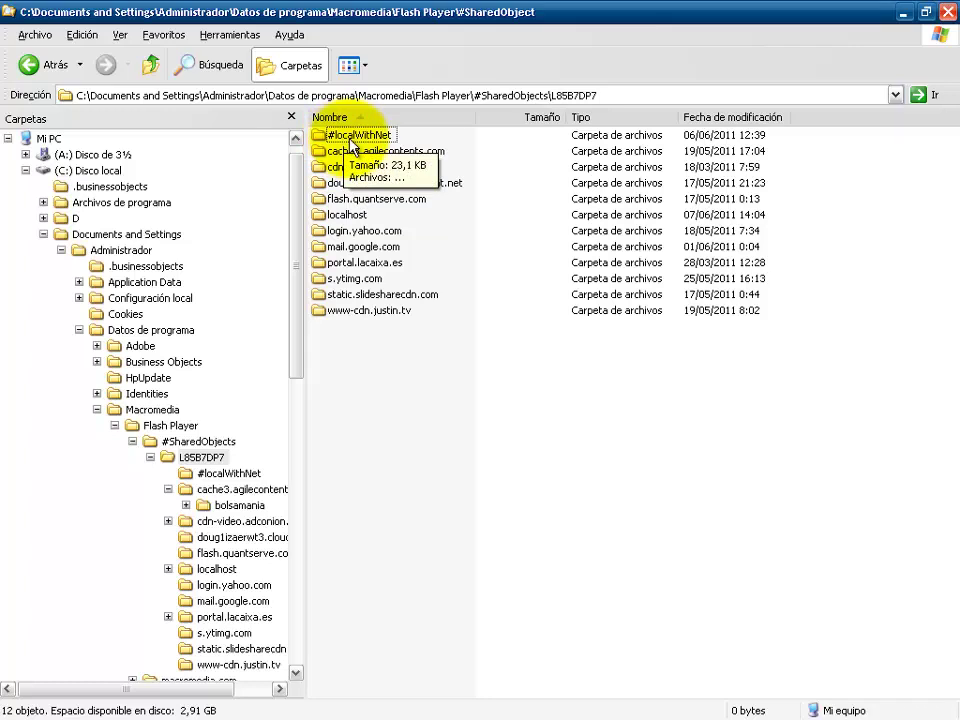
double_click(352, 138)
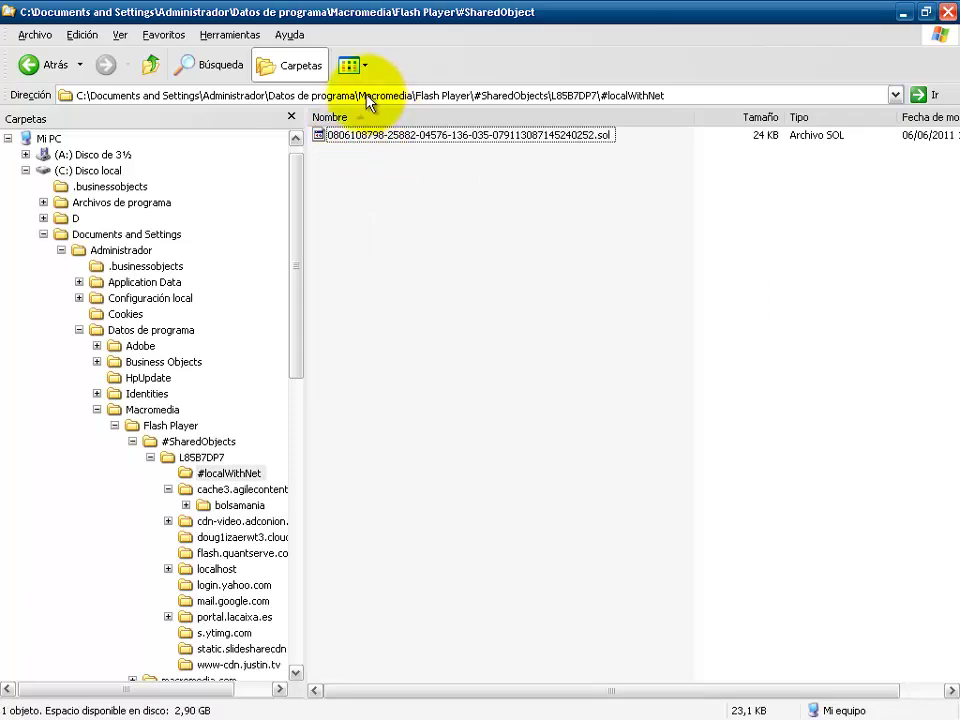
Step: Examine each part of the #localWithNet folder's path and select the .sol file stored there
click(367, 97)
drag(359, 95, 544, 97)
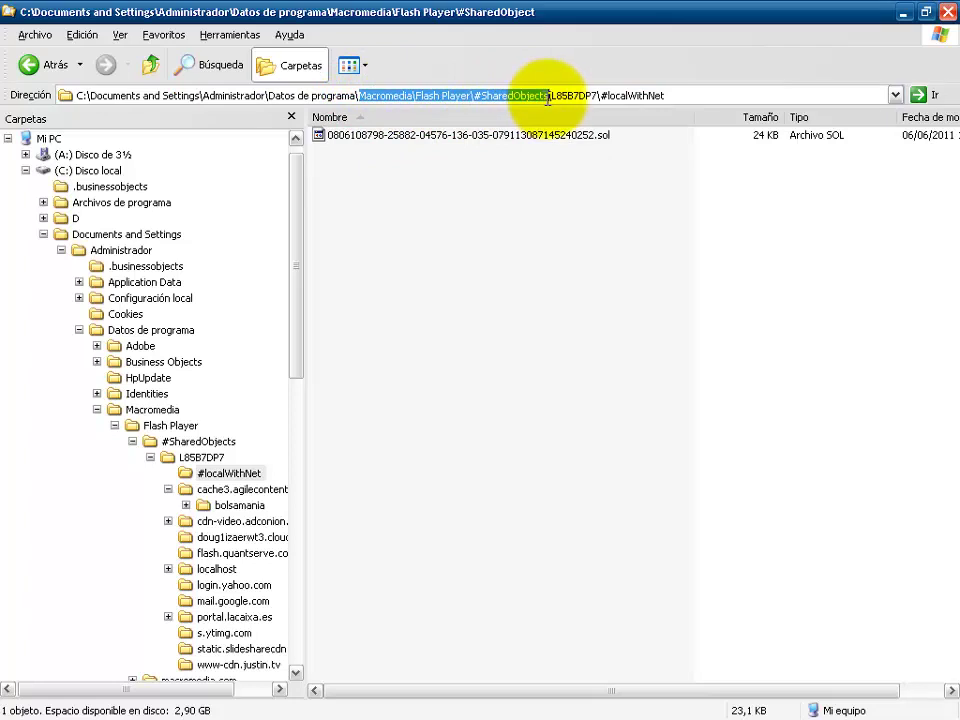
click(358, 94)
drag(358, 94, 80, 93)
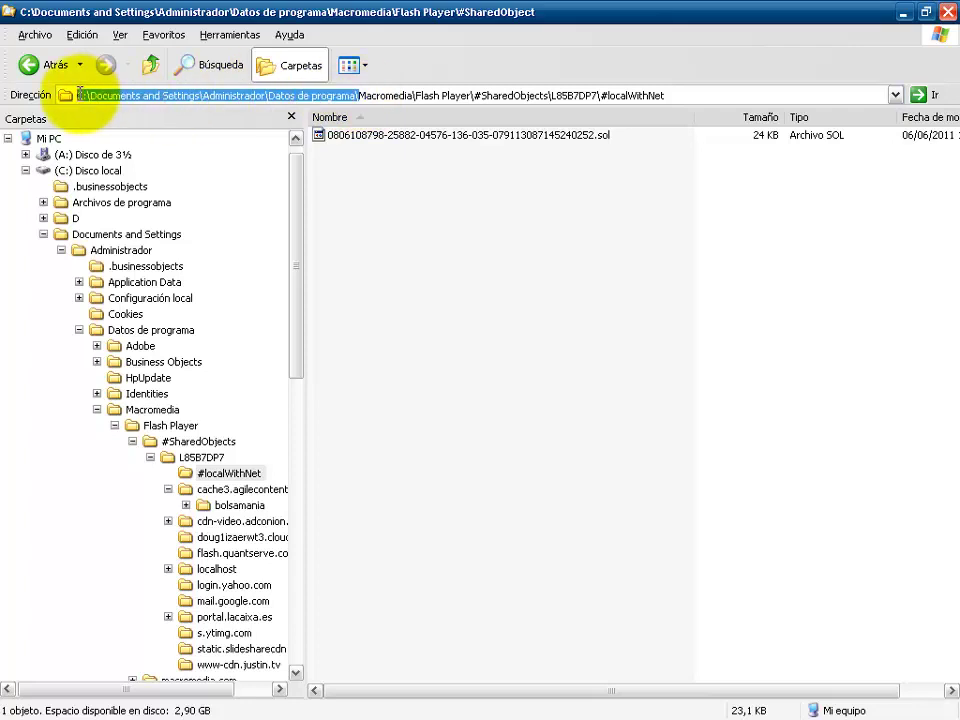
drag(551, 94, 592, 94)
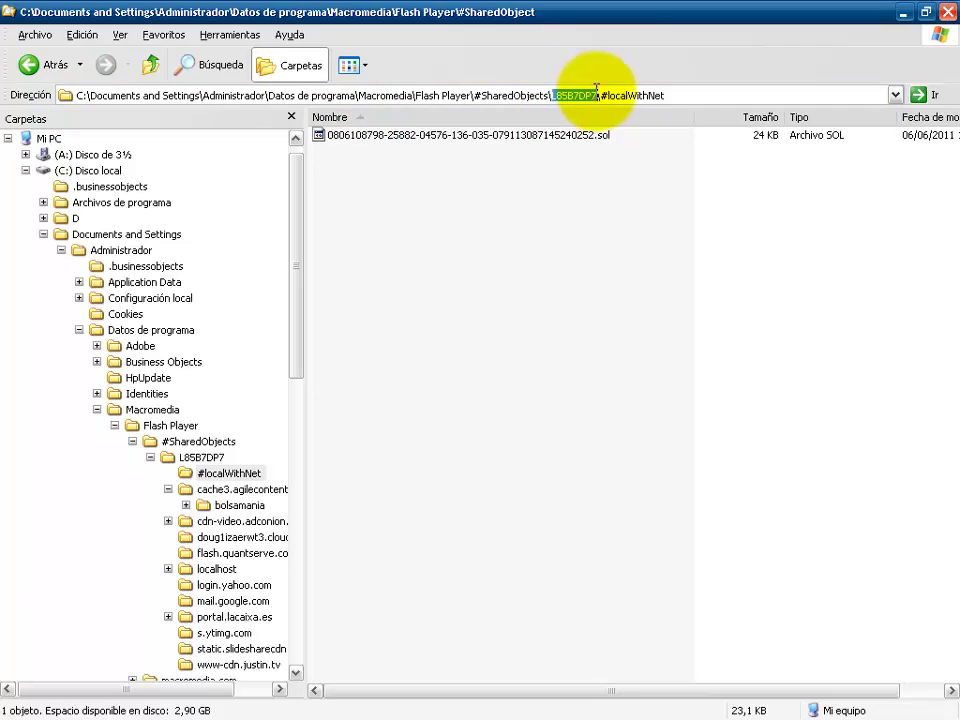
drag(604, 94, 666, 94)
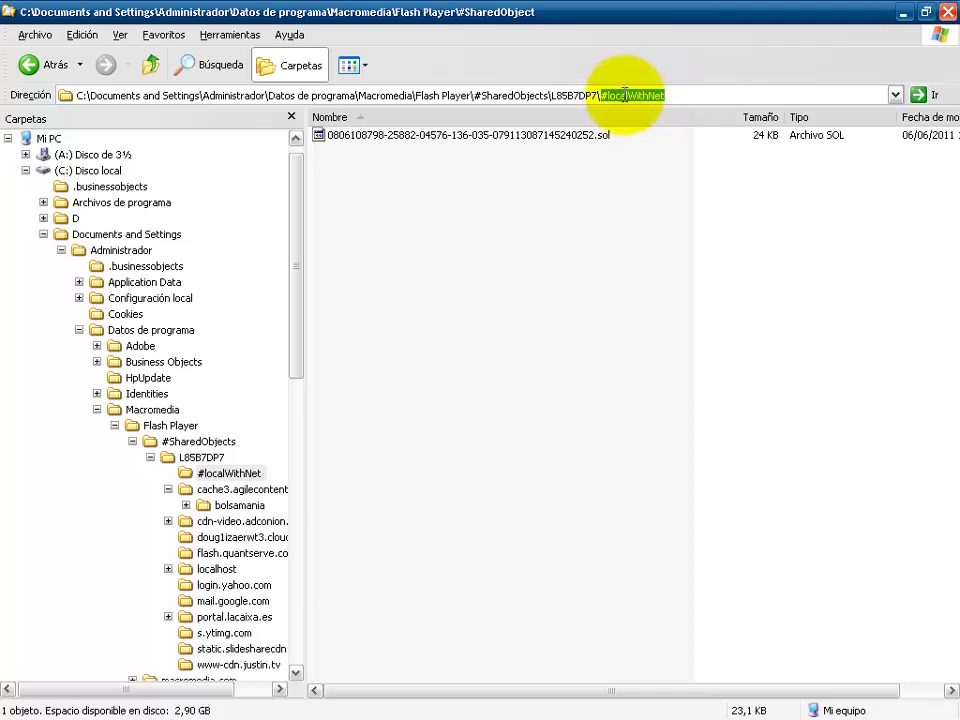
key(Tab)
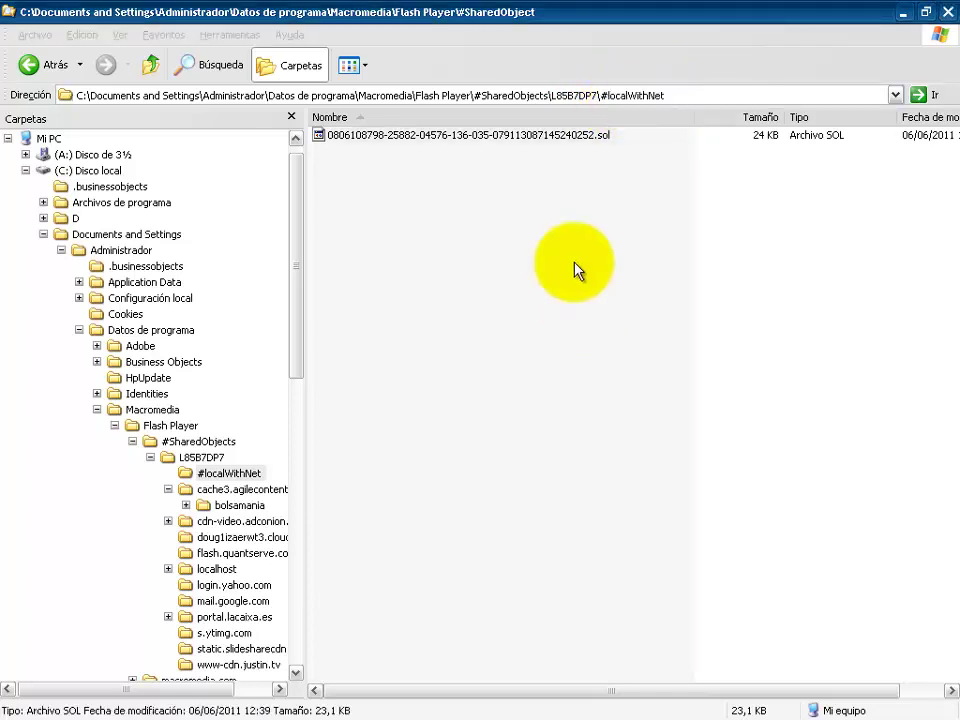
click(541, 136)
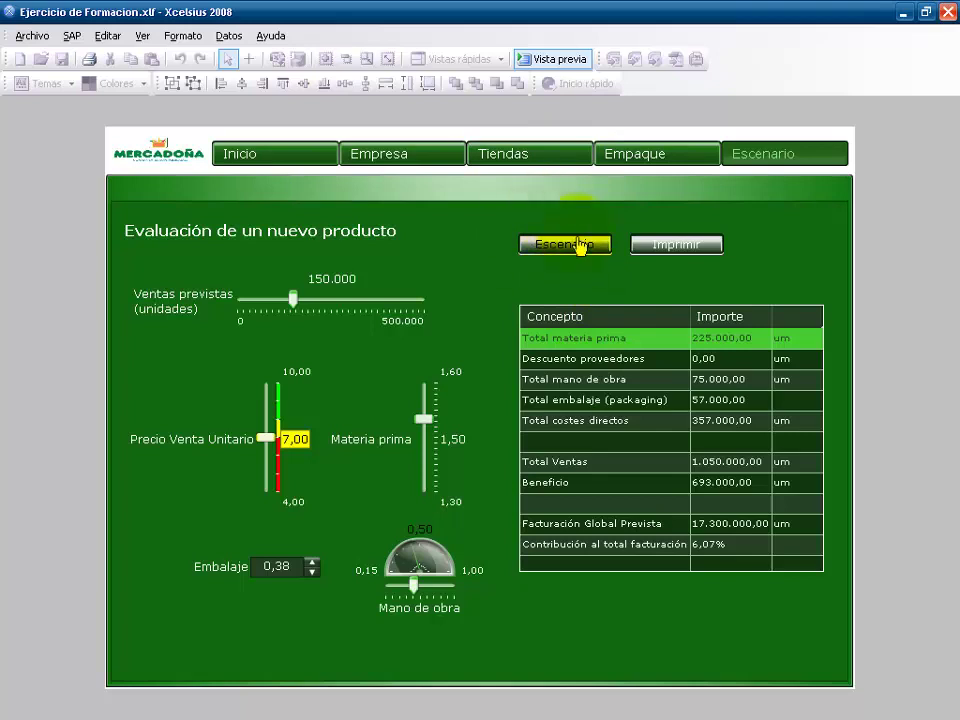
Step: Switch back to Xcelsius and leave the dashboard preview for the design view
click(547, 63)
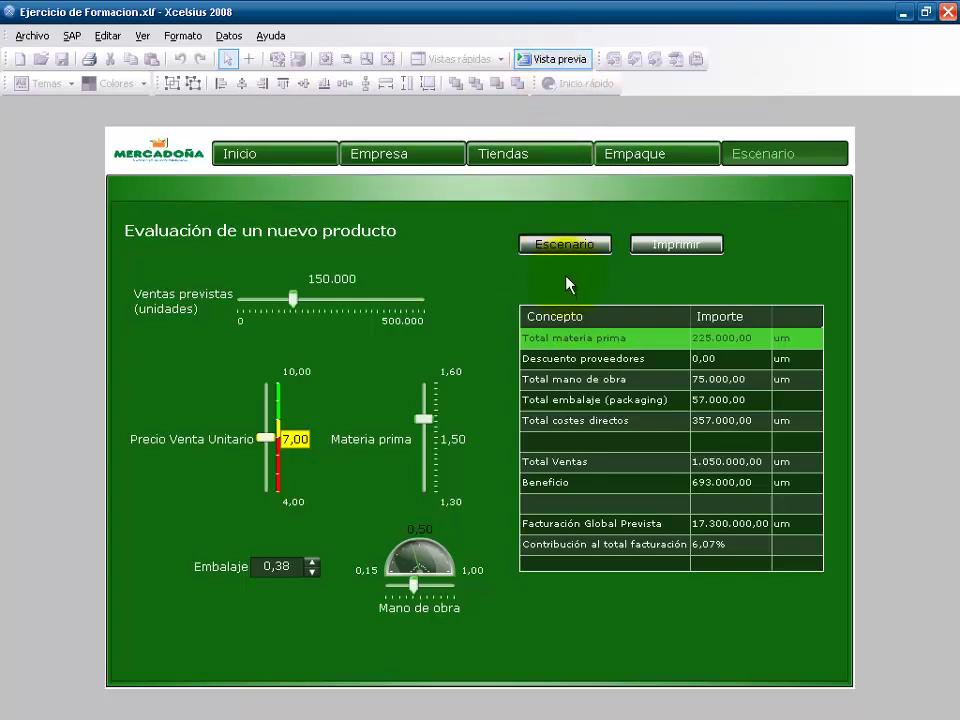
click(548, 150)
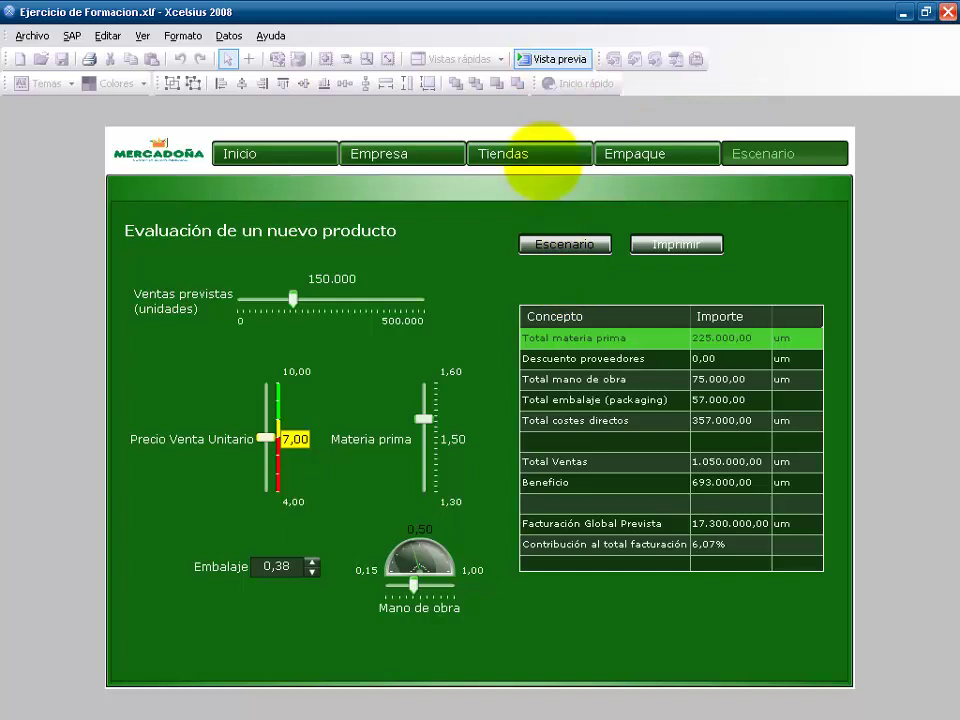
click(549, 62)
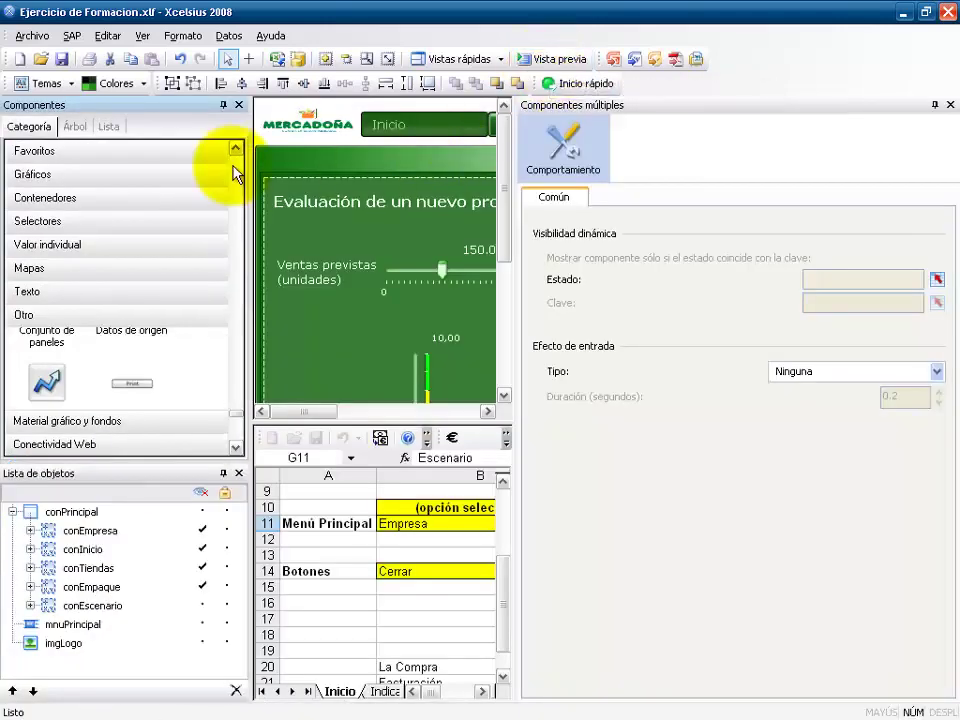
Step: Review the available export formats without exporting, and select the conEscenario container on the canvas
click(33, 37)
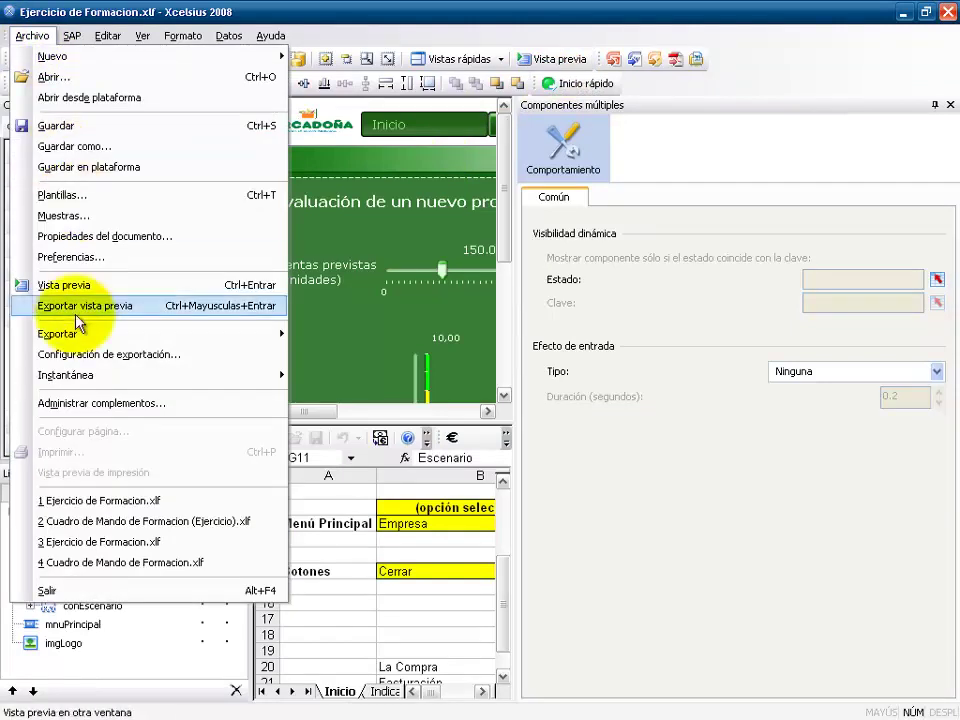
mouse_move(80, 336)
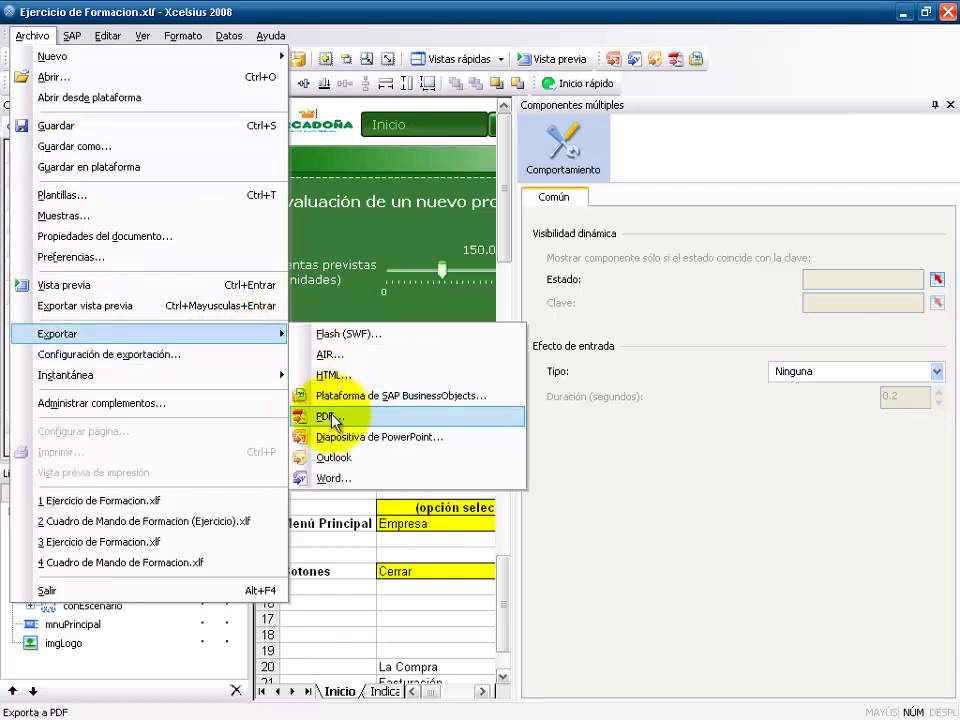
click(387, 253)
click(366, 240)
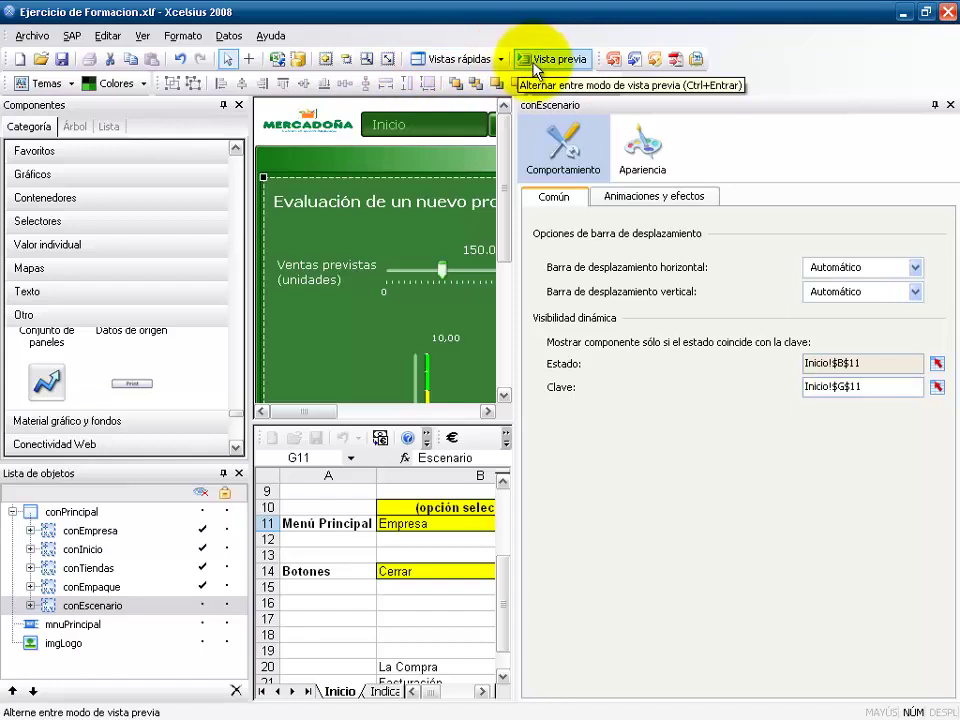
Step: Save the dashboard and preview it, going to the Empresa page
click(60, 58)
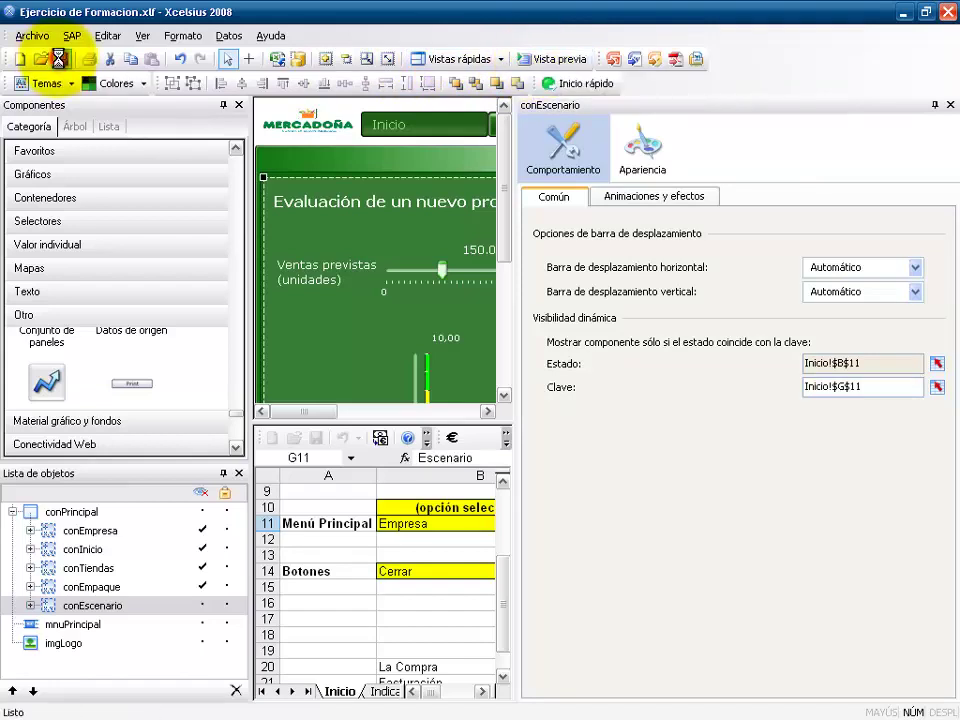
click(557, 62)
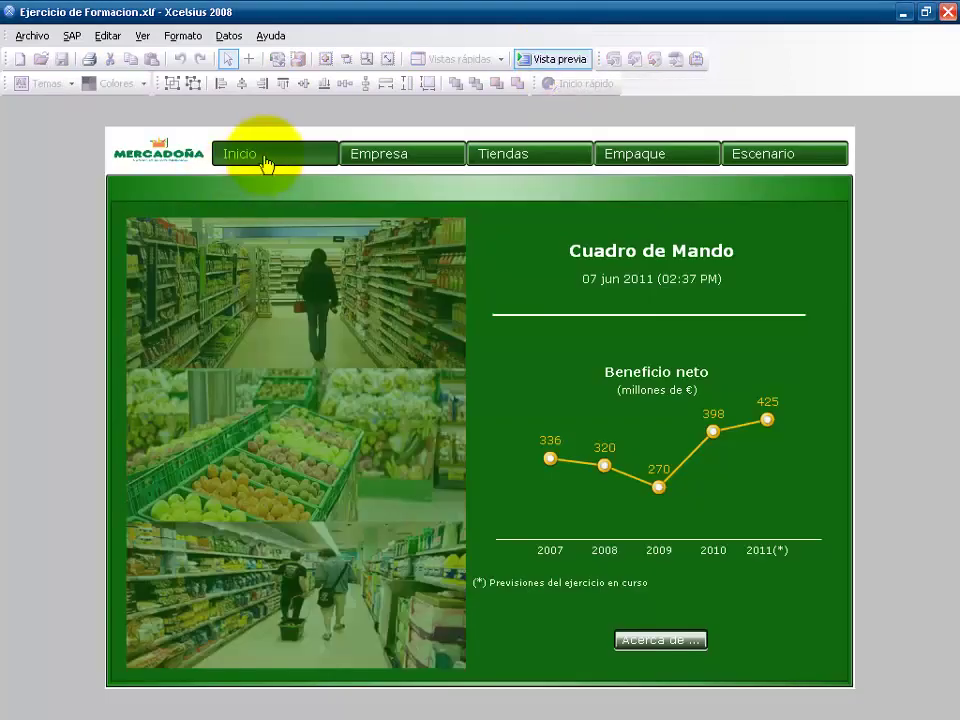
click(366, 163)
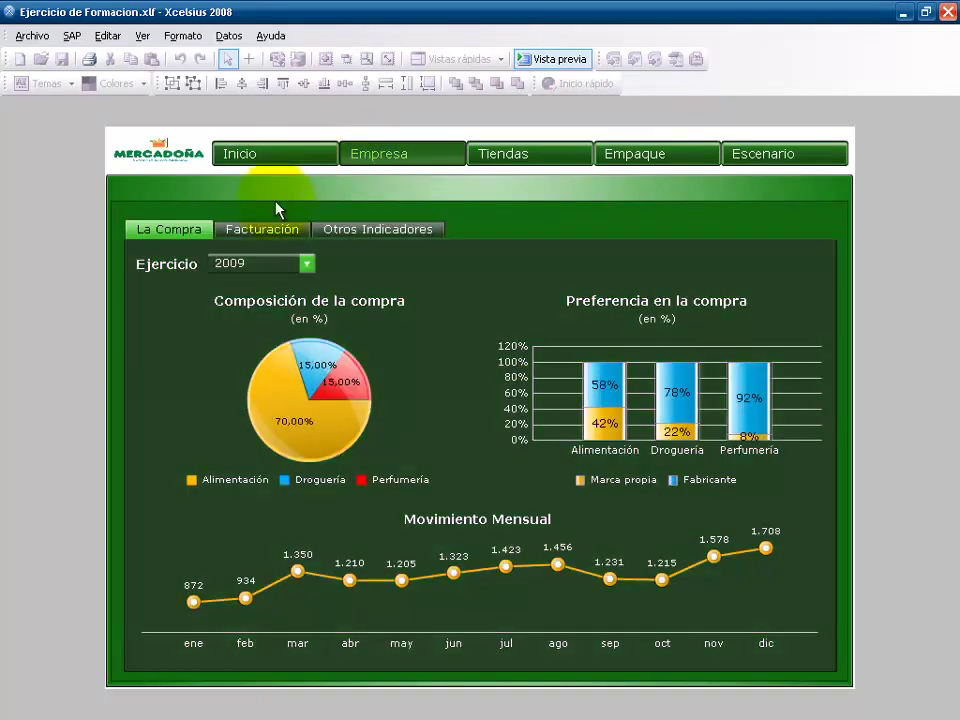
Step: Review the Facturación and Otros Indicadores sections of Empresa, followed by the Tiendas, Empaque and Escenario pages of the preview
click(270, 230)
click(365, 229)
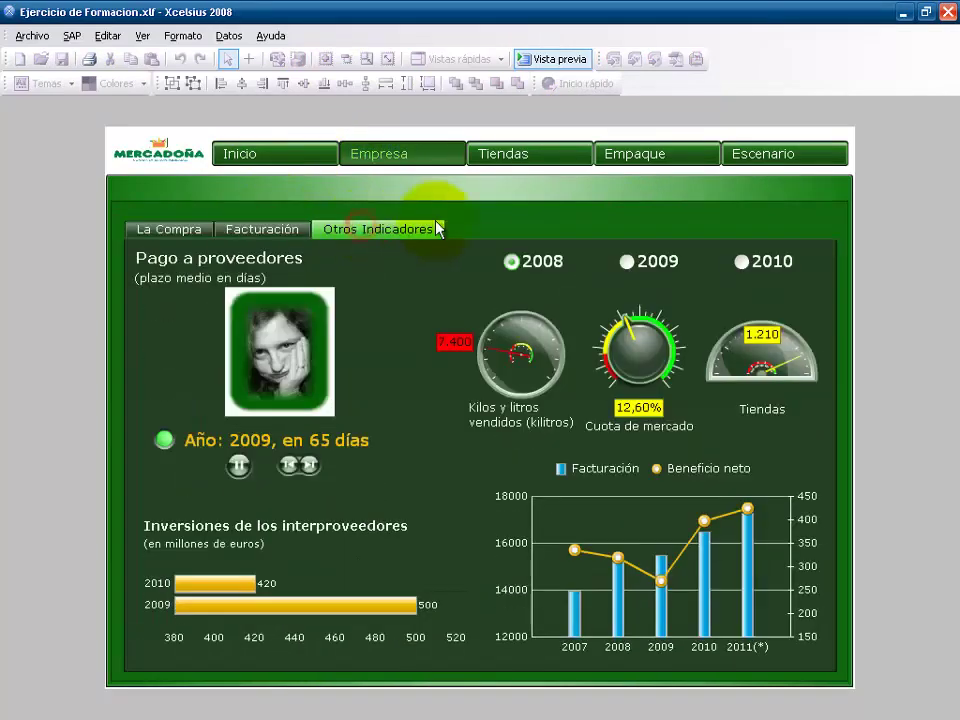
click(497, 162)
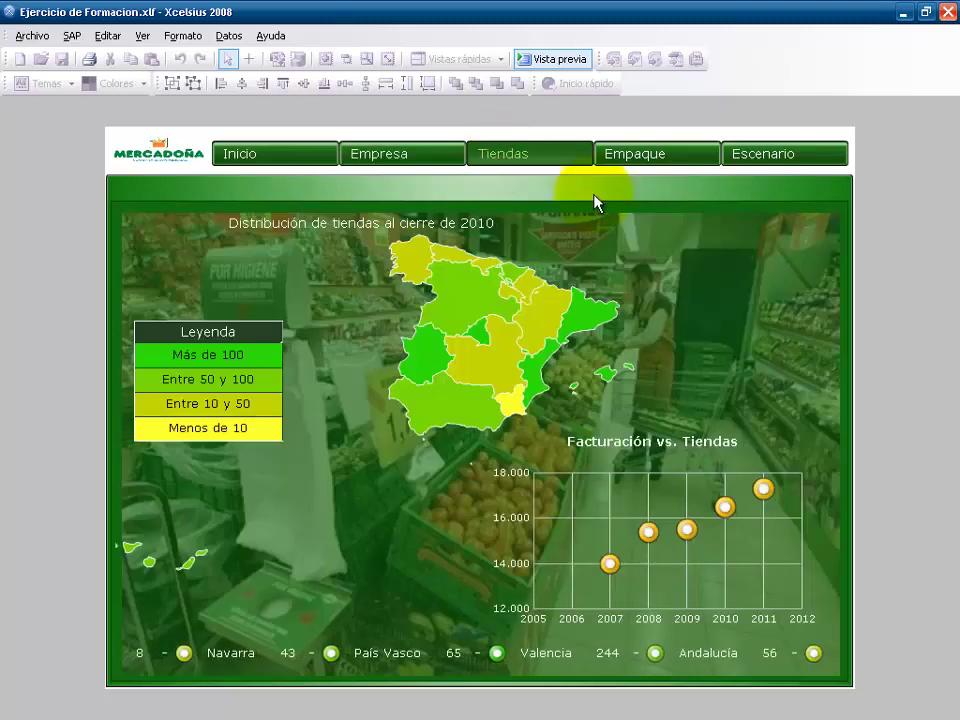
click(636, 160)
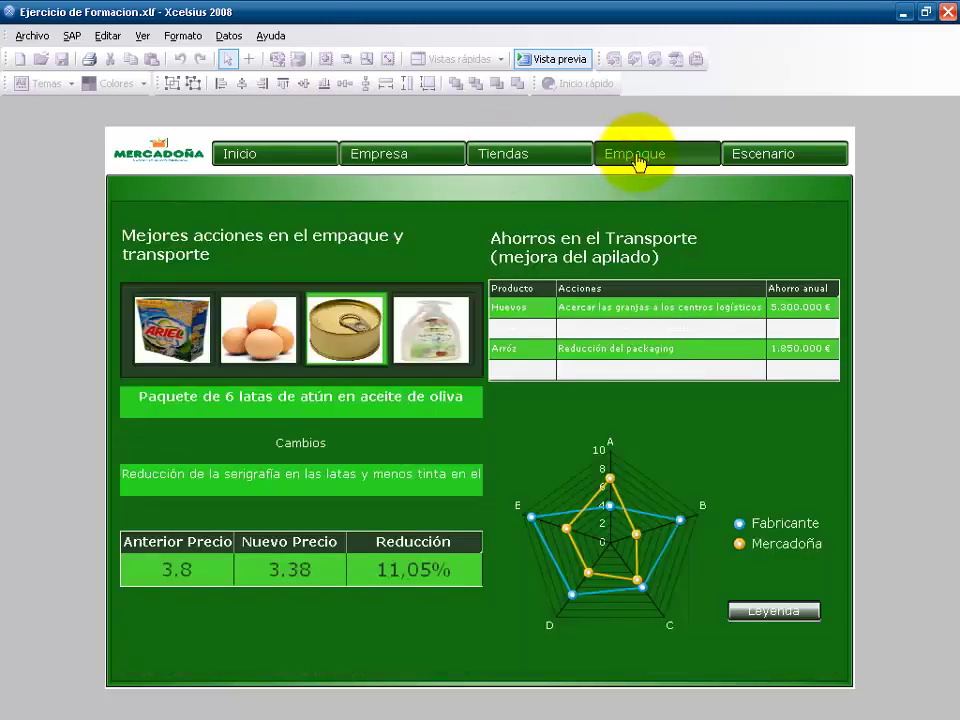
click(780, 160)
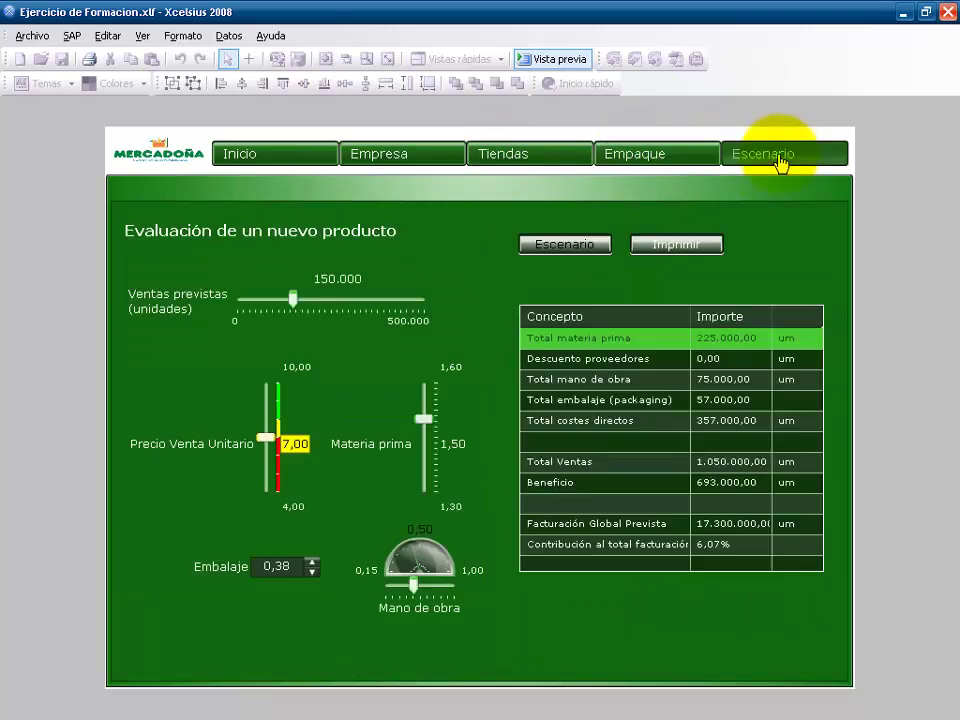
Step: Go back through the Empaque, Tiendas and Empresa pages, checking Facturación and La Compra, and return to Inicio
click(638, 158)
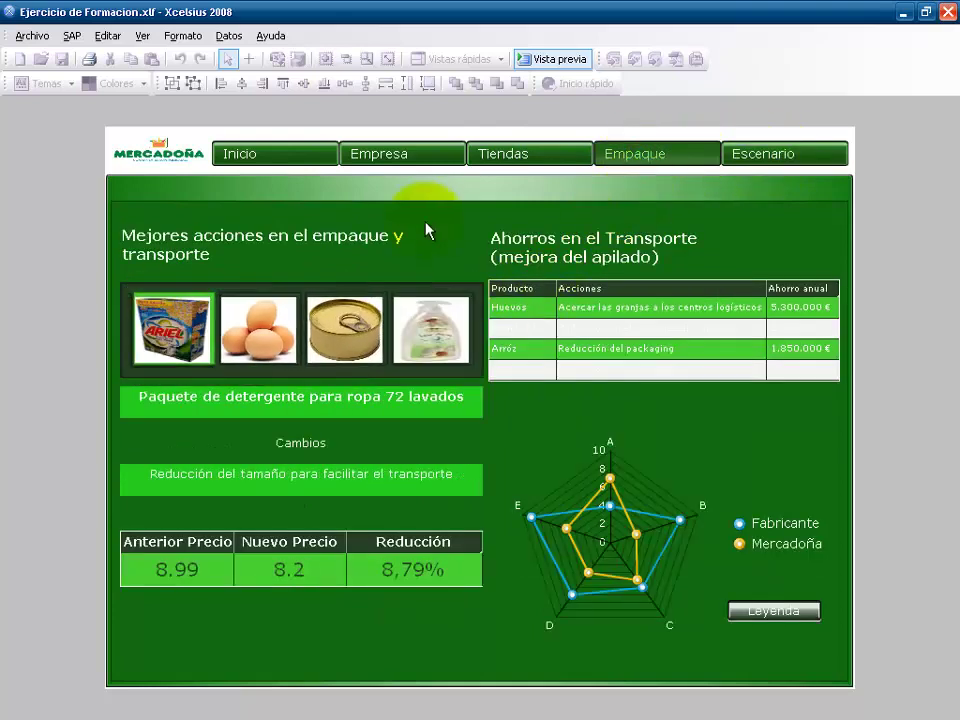
click(508, 154)
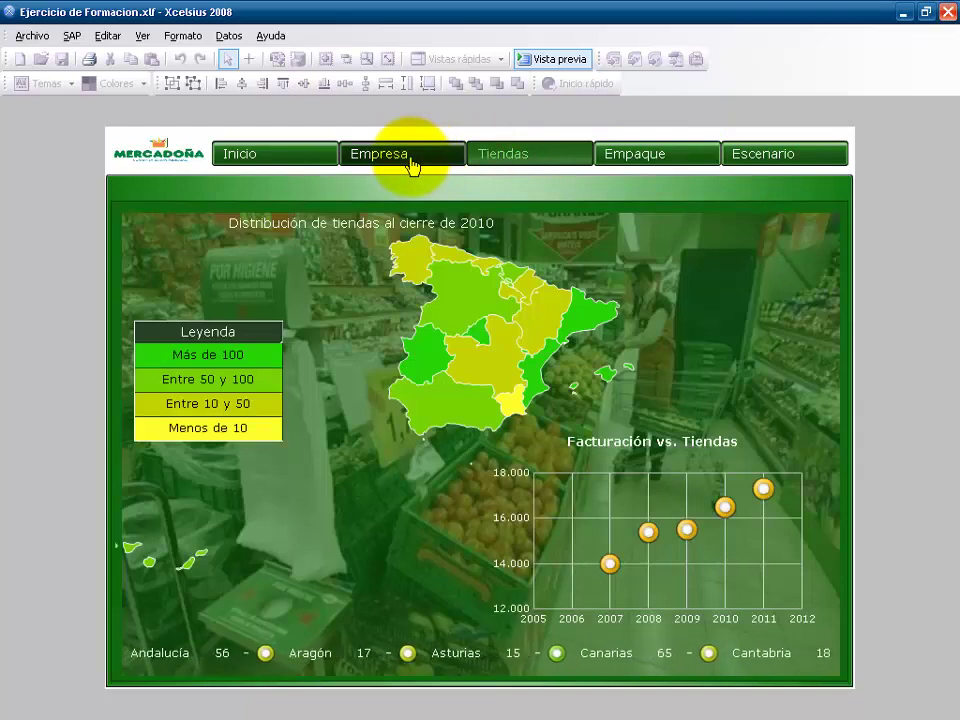
click(415, 162)
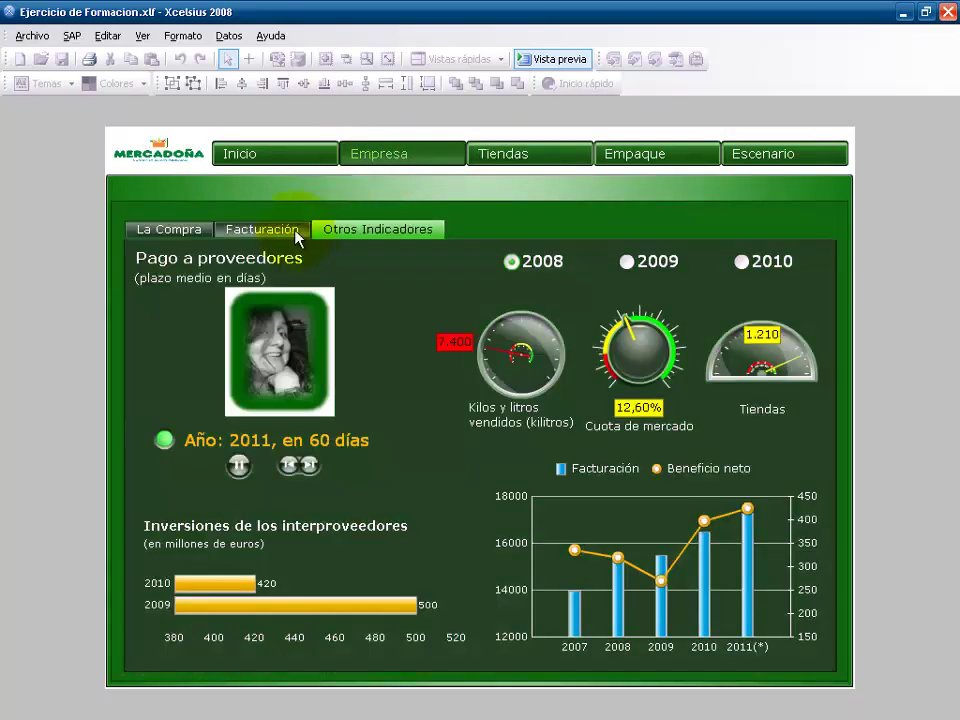
click(297, 234)
click(180, 232)
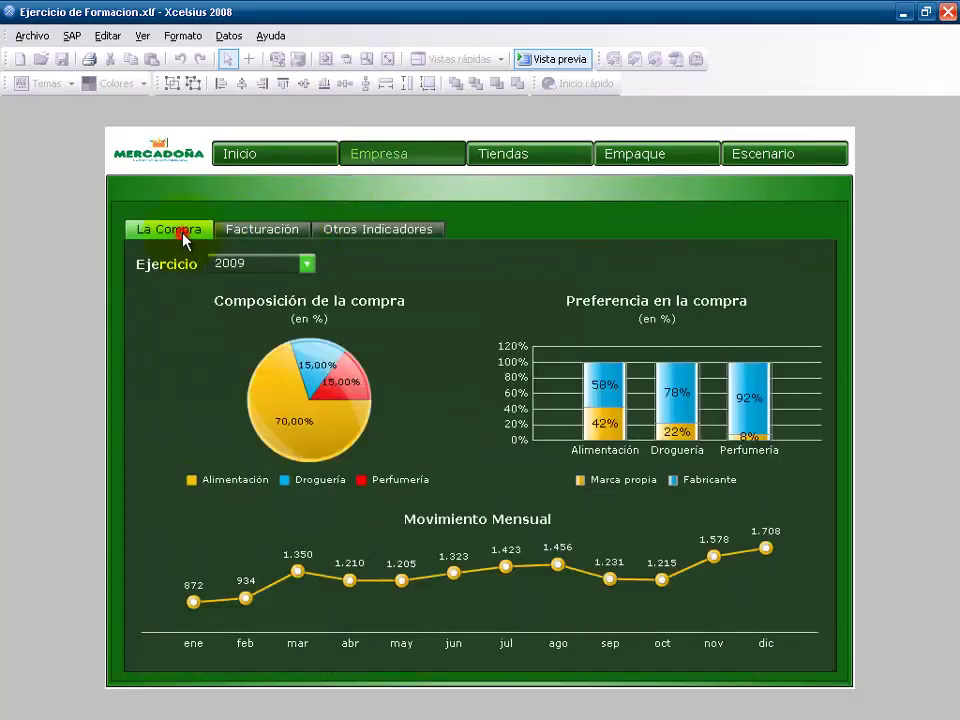
click(262, 166)
Step: Leave the preview to save the dashboard, and start the preview again
click(550, 60)
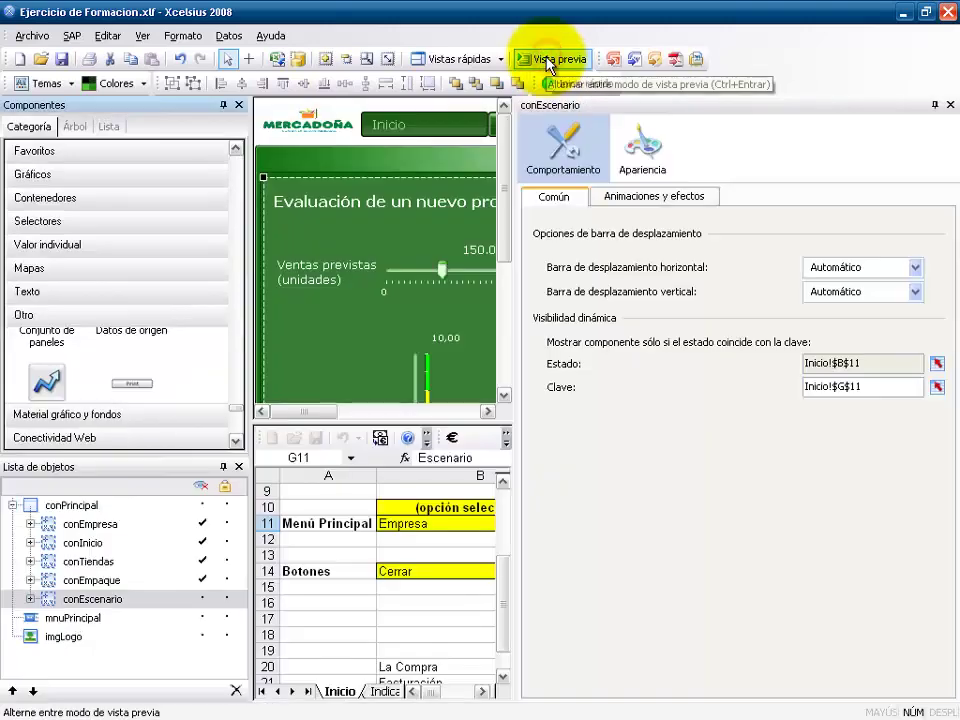
click(62, 59)
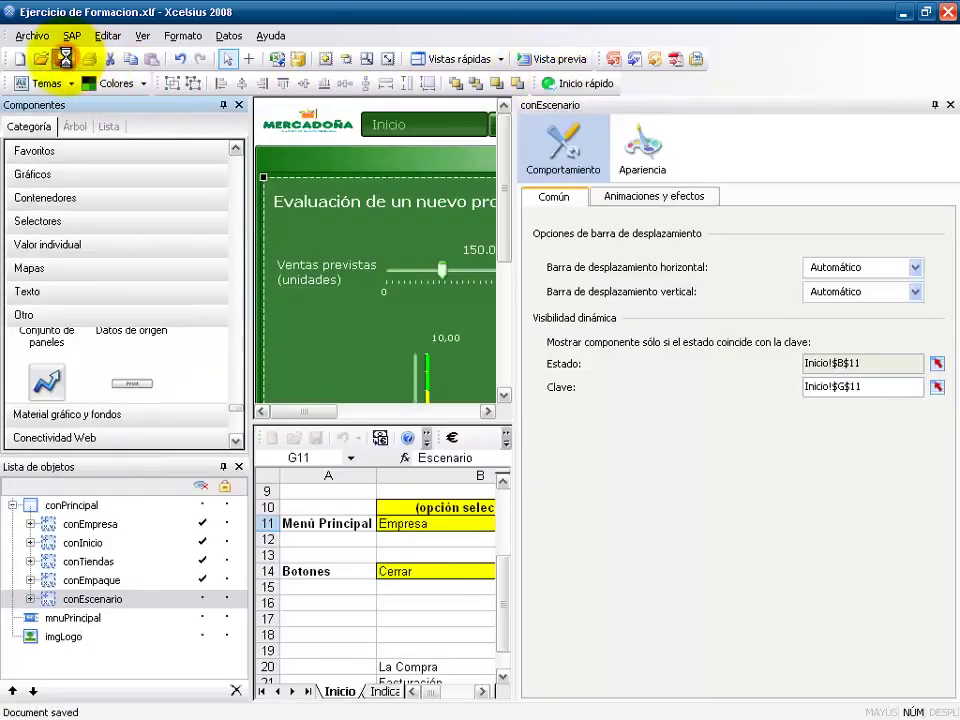
click(548, 59)
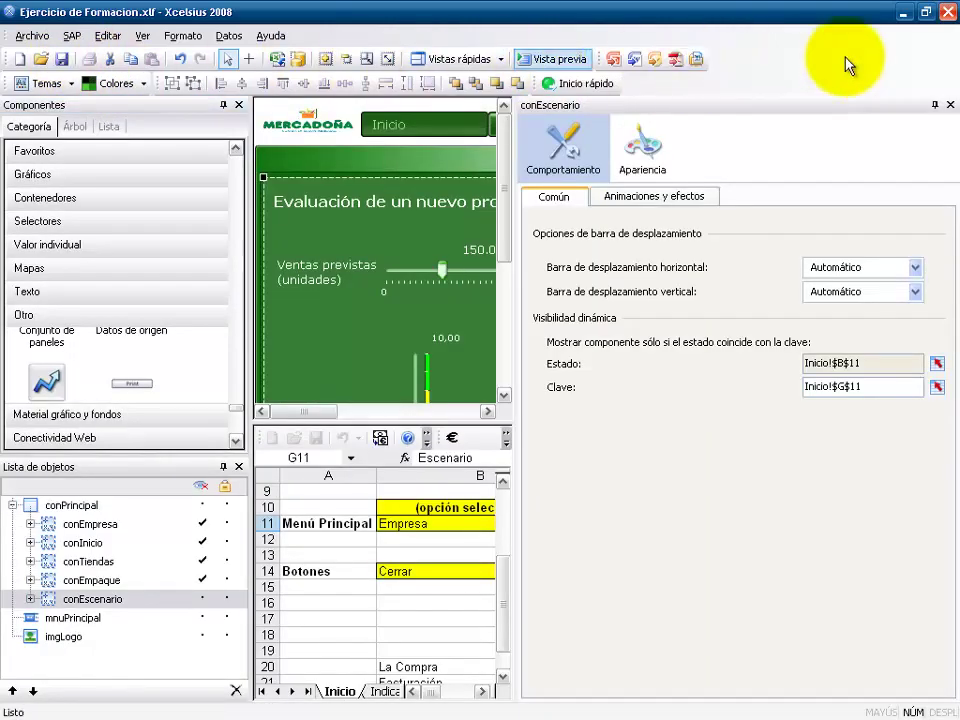